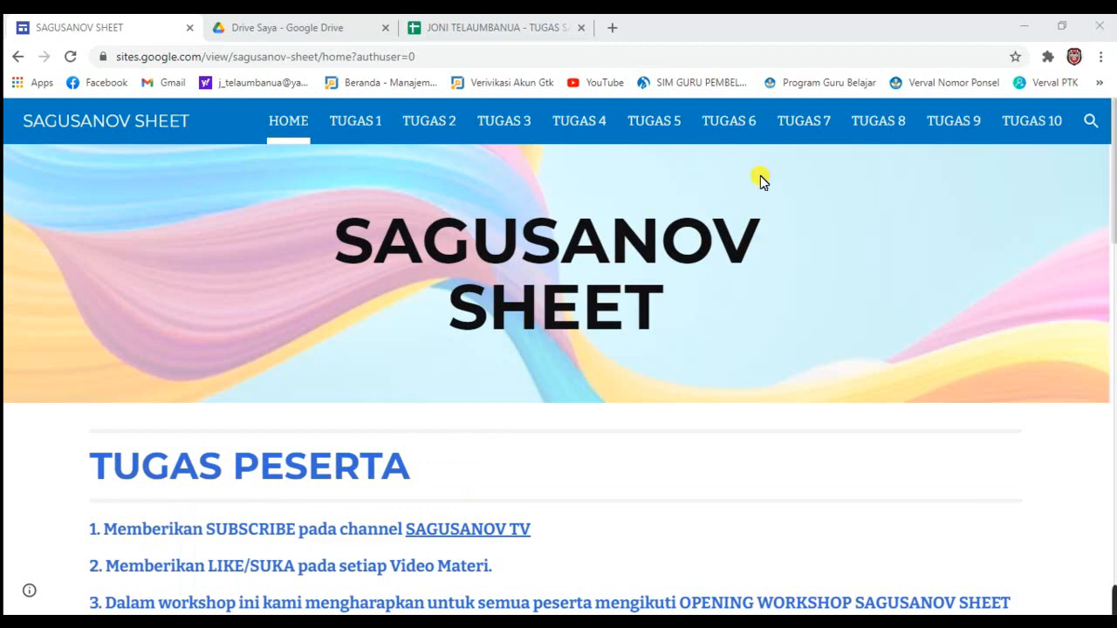
# Open the TUGAS 9 page of the SAGUSANOV SHEET site and view the SAGUSANOV TV channel linked in its first instruction
pyautogui.click(972, 120)
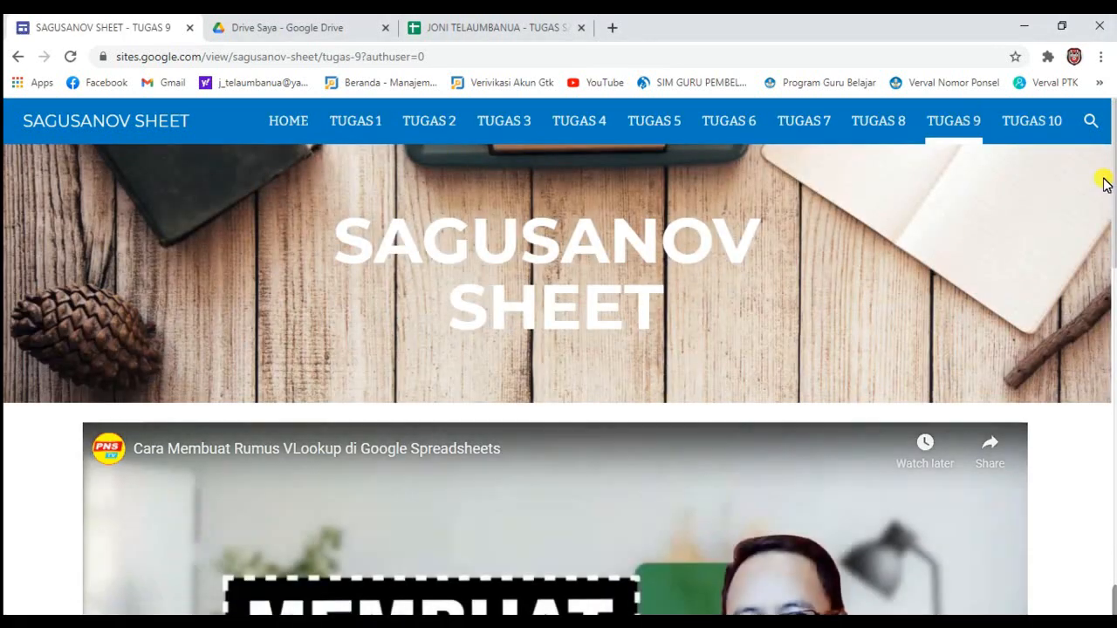
pyautogui.moveTo(1113, 179); pyautogui.dragTo(1105, 424)
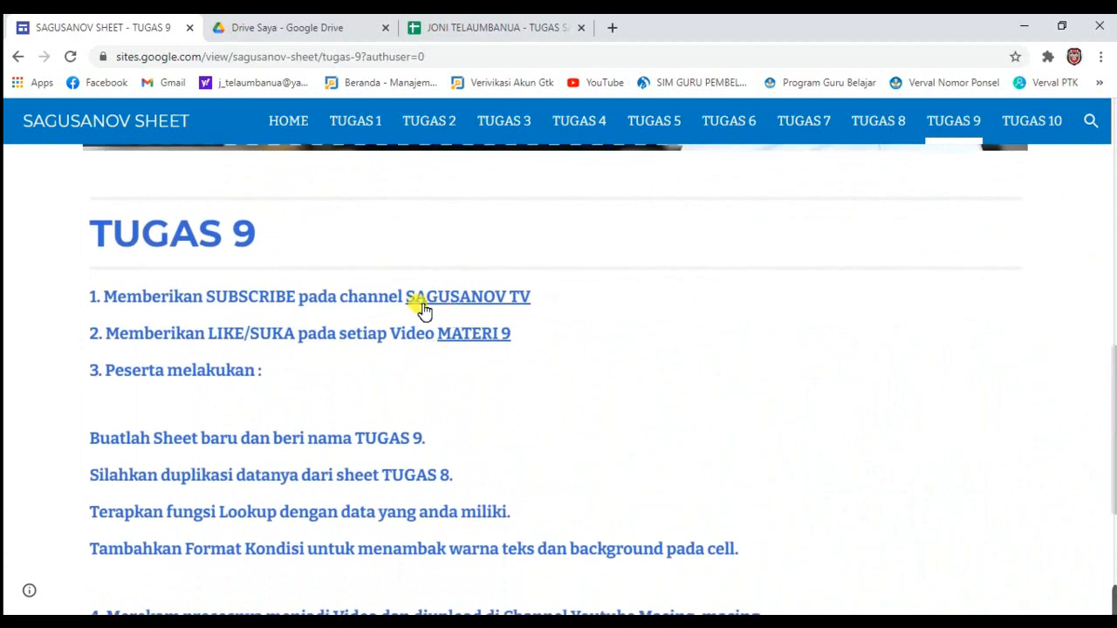
pyautogui.click(518, 298)
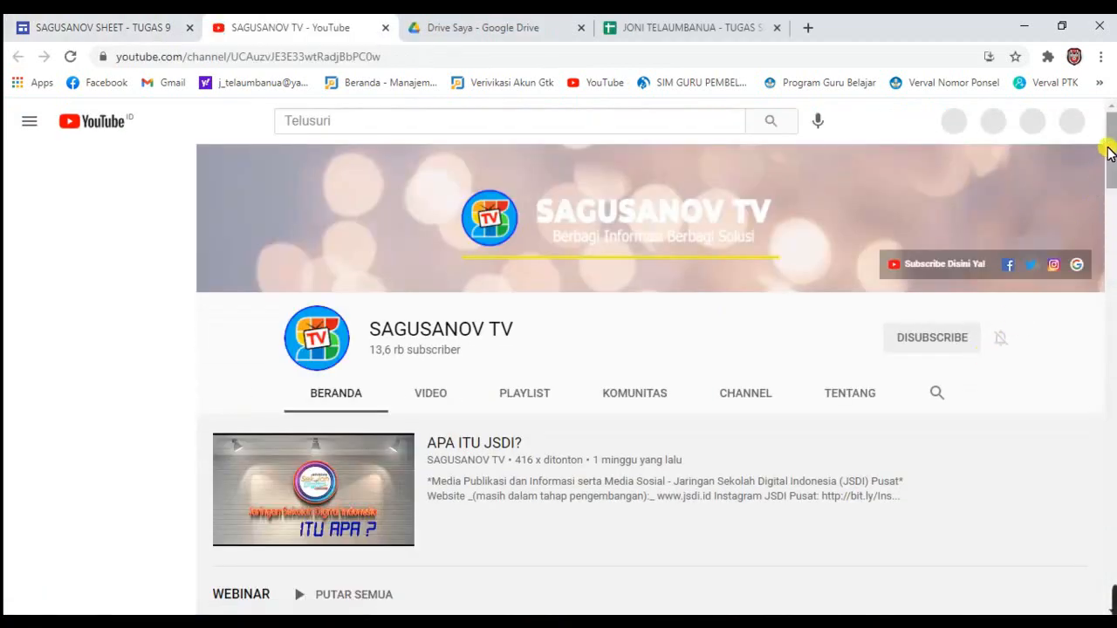
pyautogui.moveTo(1110, 144); pyautogui.dragTo(1110, 148)
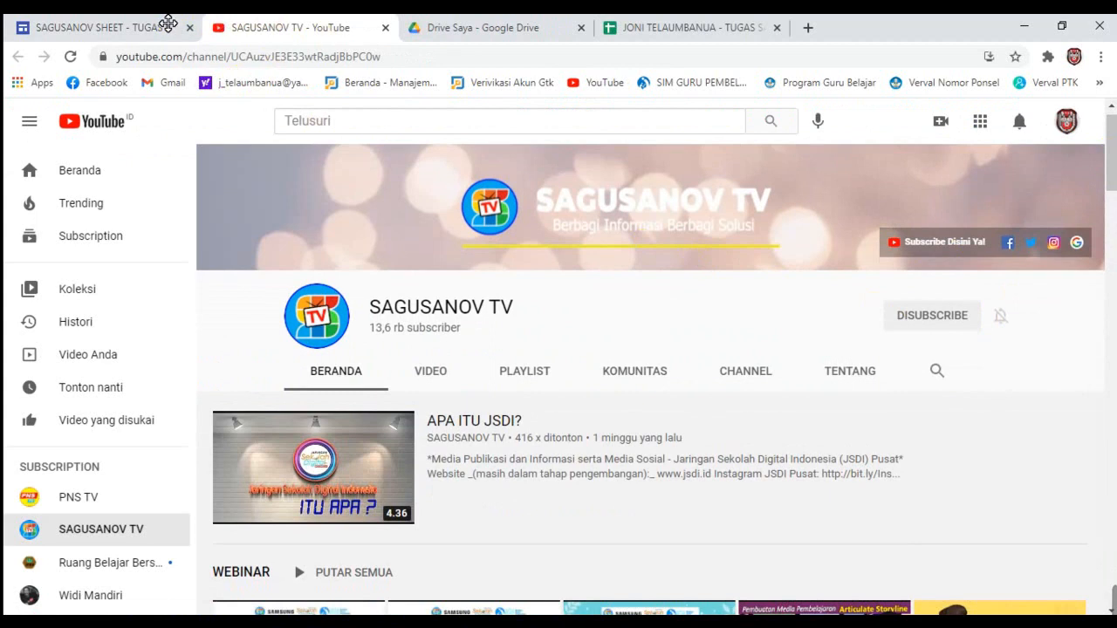
# Open the embedded VLookup video from the TUGAS 9 page on YouTube, skip the ad, and check the video's like status
pyautogui.click(127, 25)
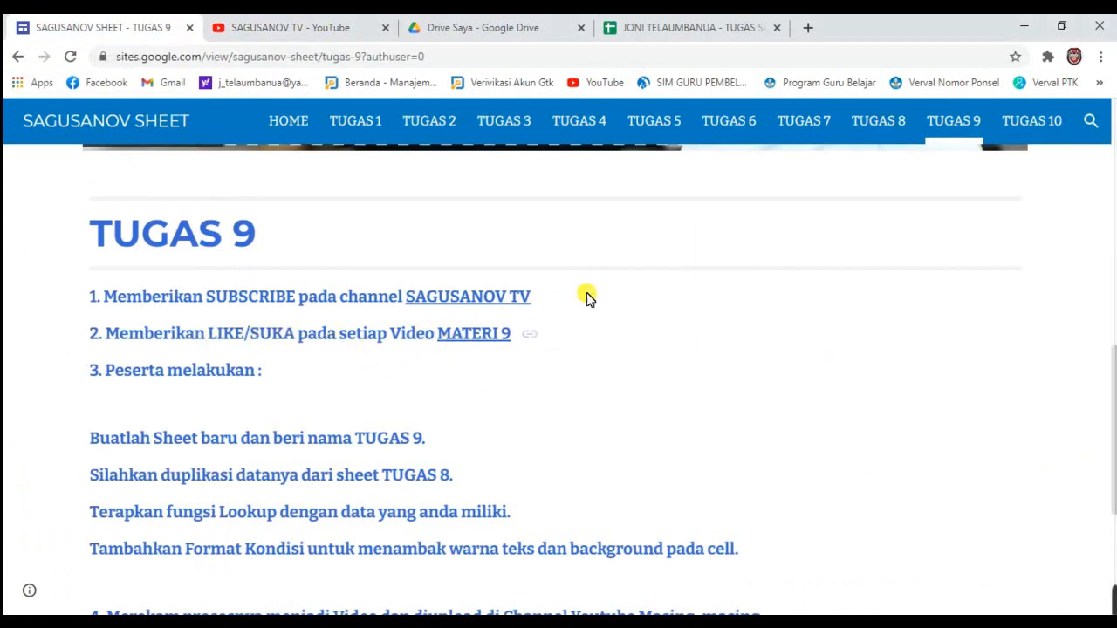
pyautogui.moveTo(1111, 393); pyautogui.dragTo(1109, 331)
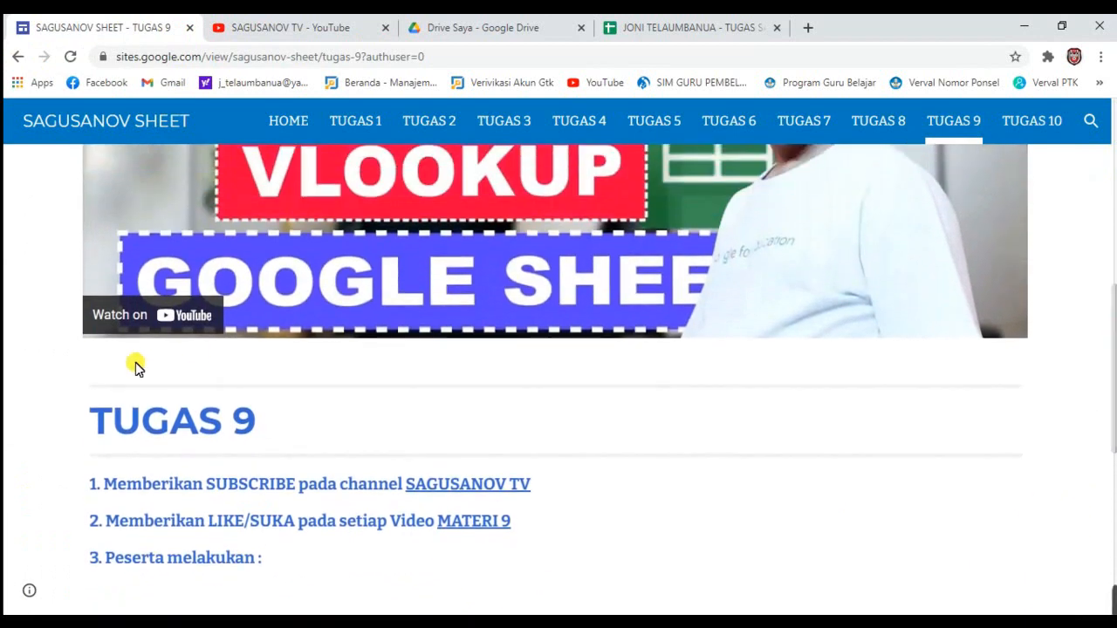
pyautogui.click(172, 314)
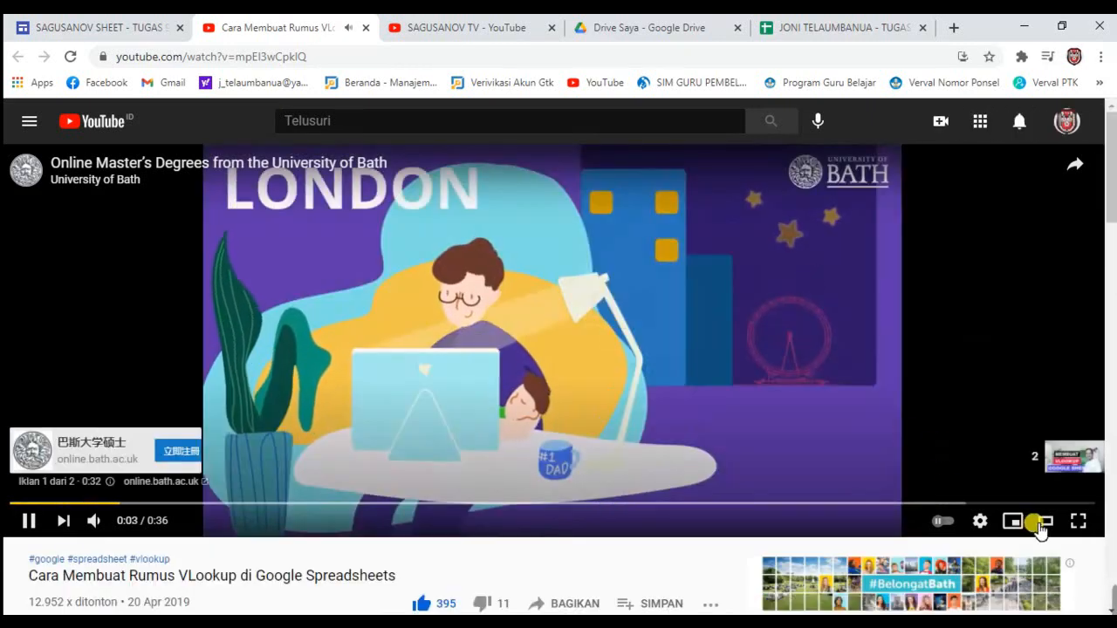
pyautogui.click(1045, 521)
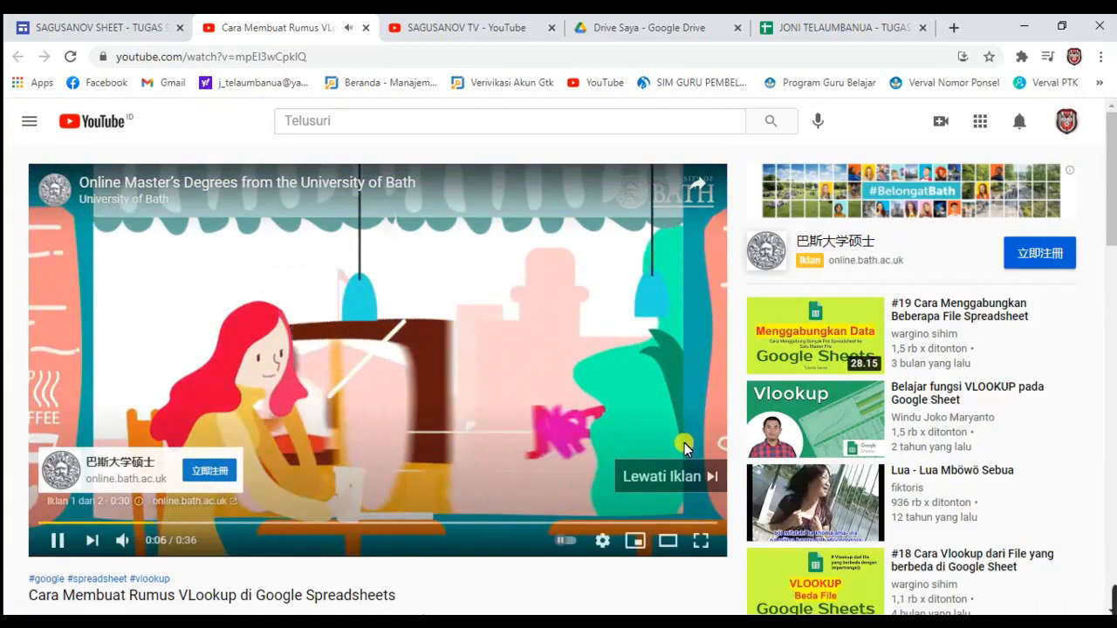
pyautogui.click(676, 478)
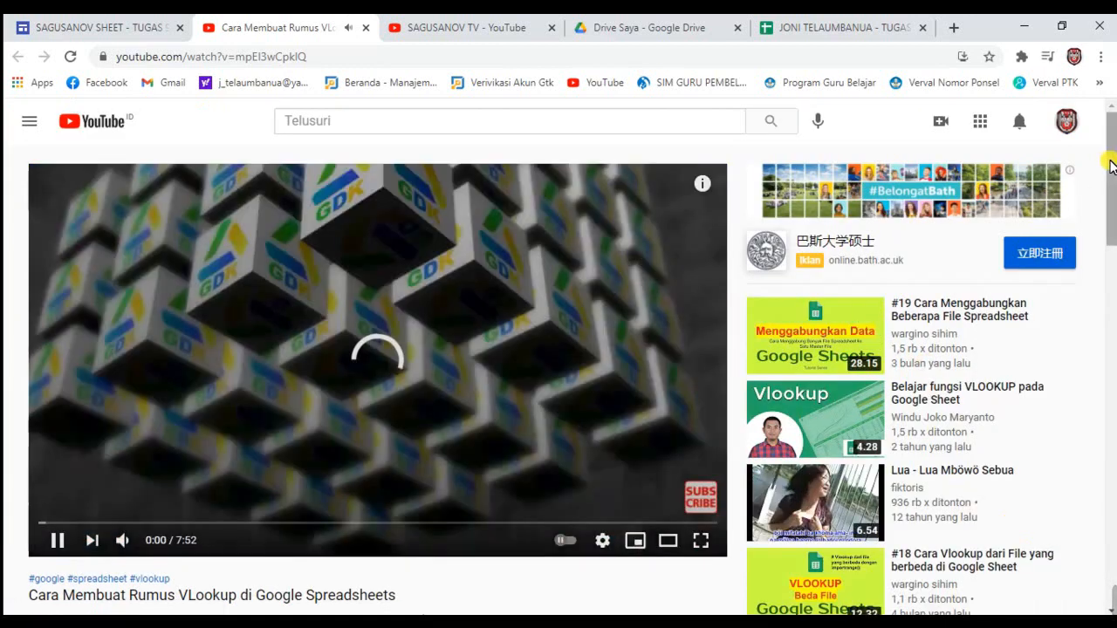
pyautogui.moveTo(1112, 166); pyautogui.dragTo(1114, 222)
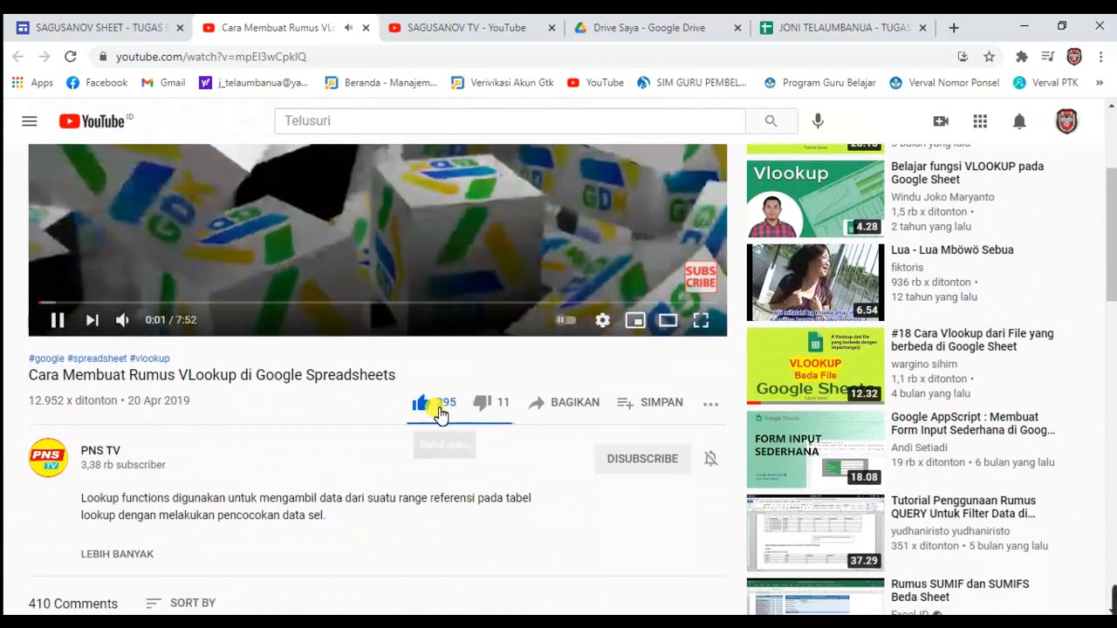
pyautogui.click(52, 318)
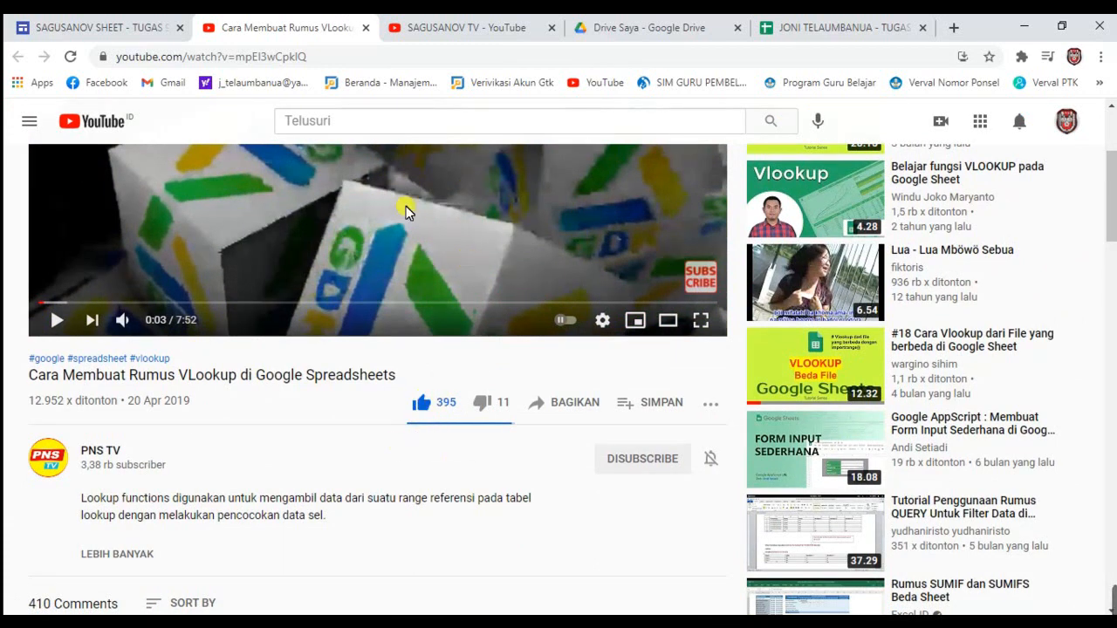
pyautogui.scroll(2, 361, 225)
pyautogui.click(362, 223)
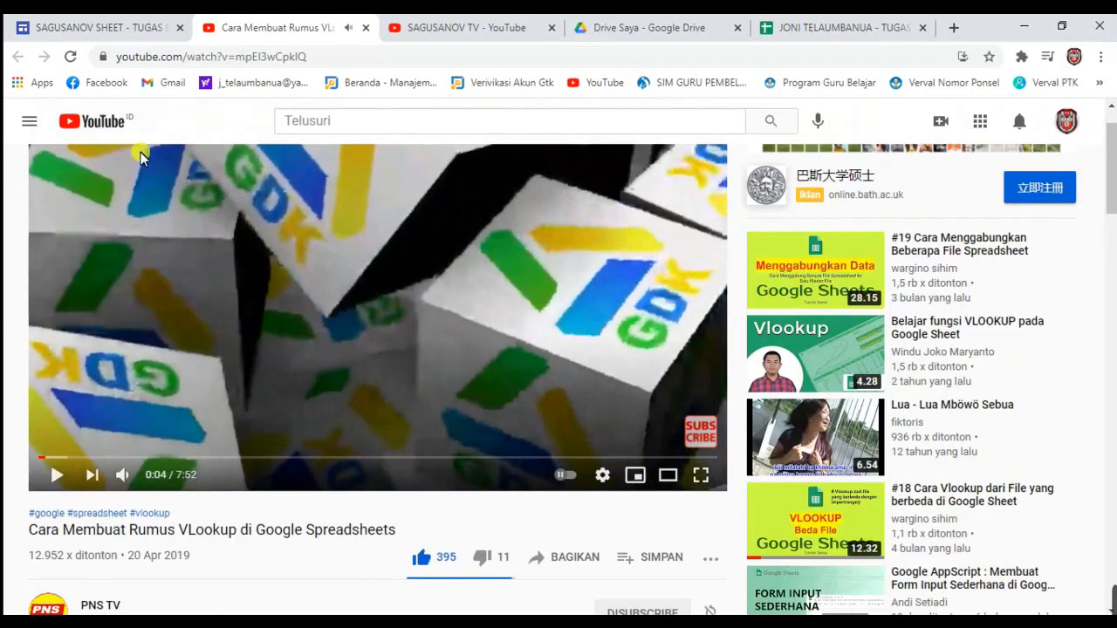
# Return to the TUGAS 9 page and read through the assignment instructions and the submission format
pyautogui.click(103, 32)
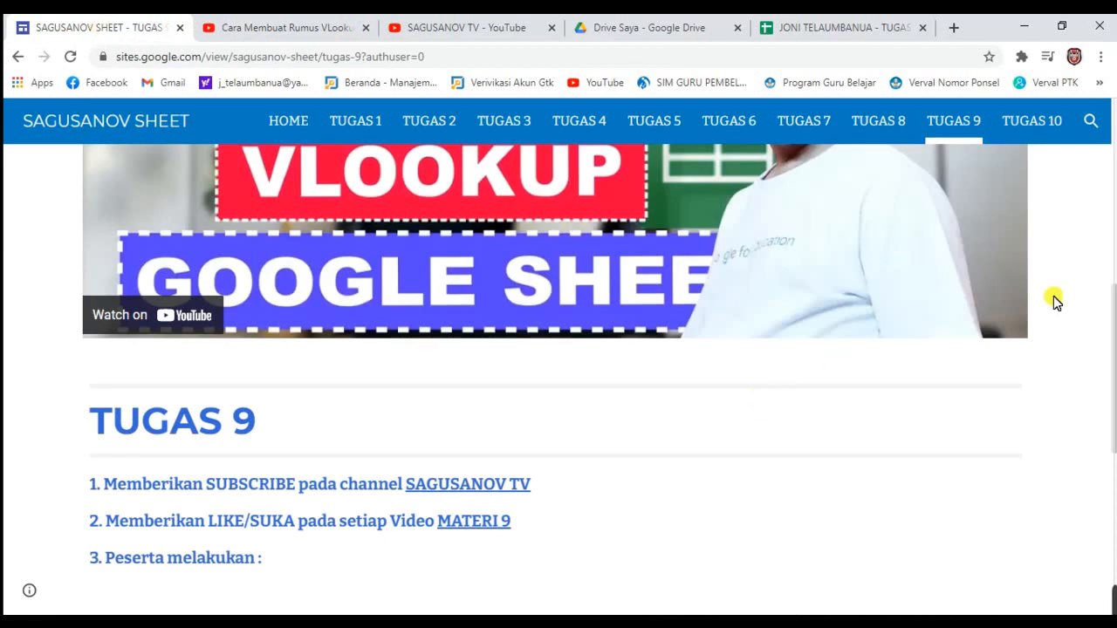
pyautogui.moveTo(1112, 317); pyautogui.dragTo(1113, 403)
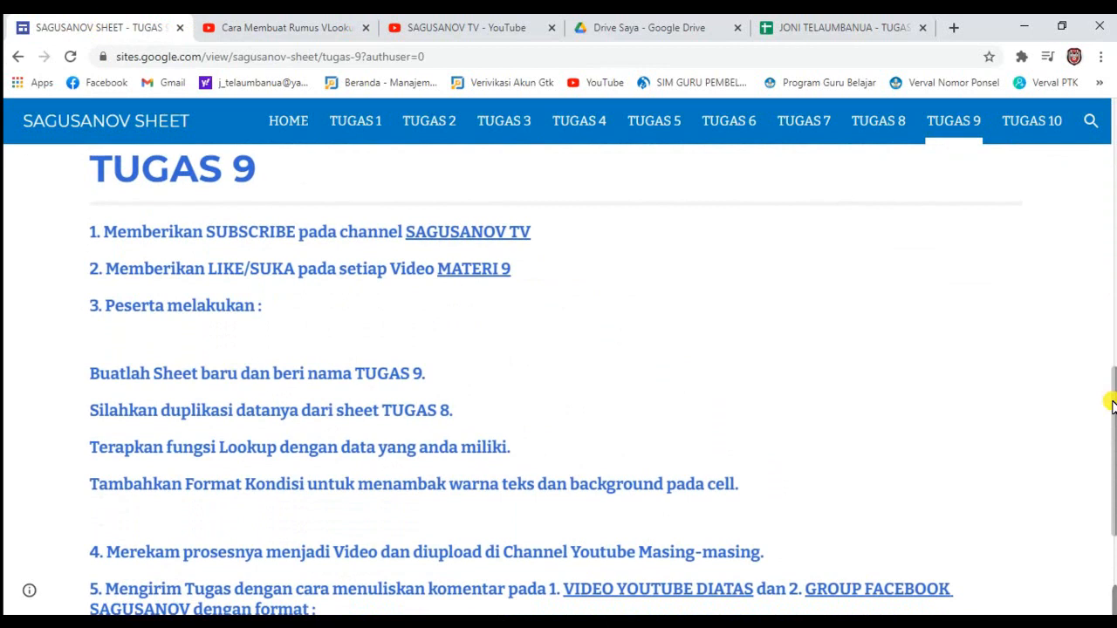
pyautogui.moveTo(1113, 403); pyautogui.dragTo(1112, 418)
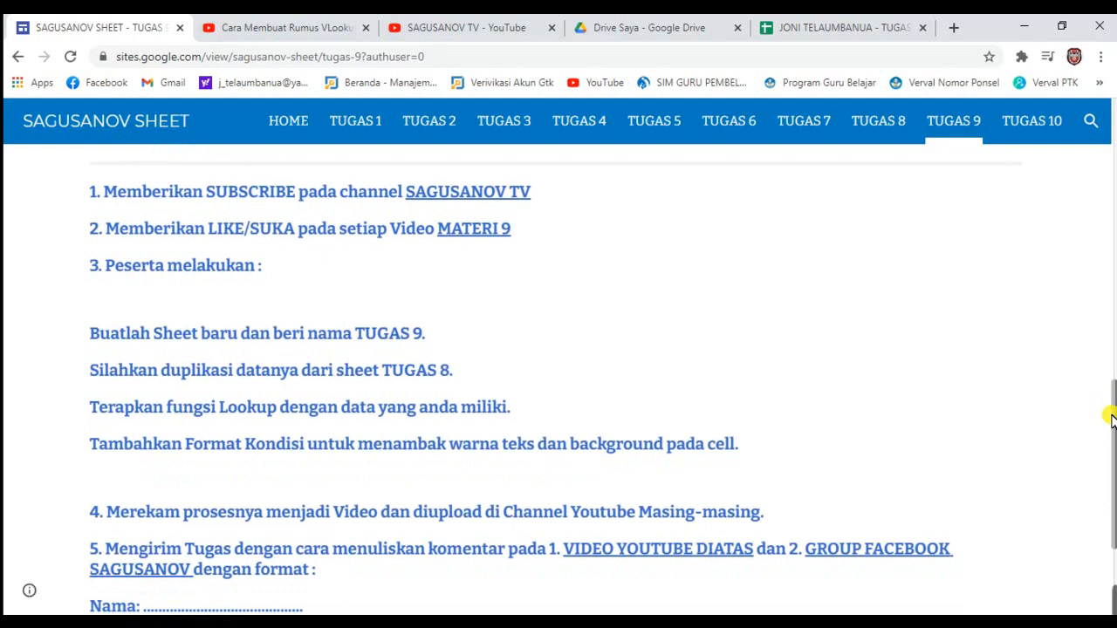
pyautogui.moveTo(1113, 418); pyautogui.dragTo(1113, 434)
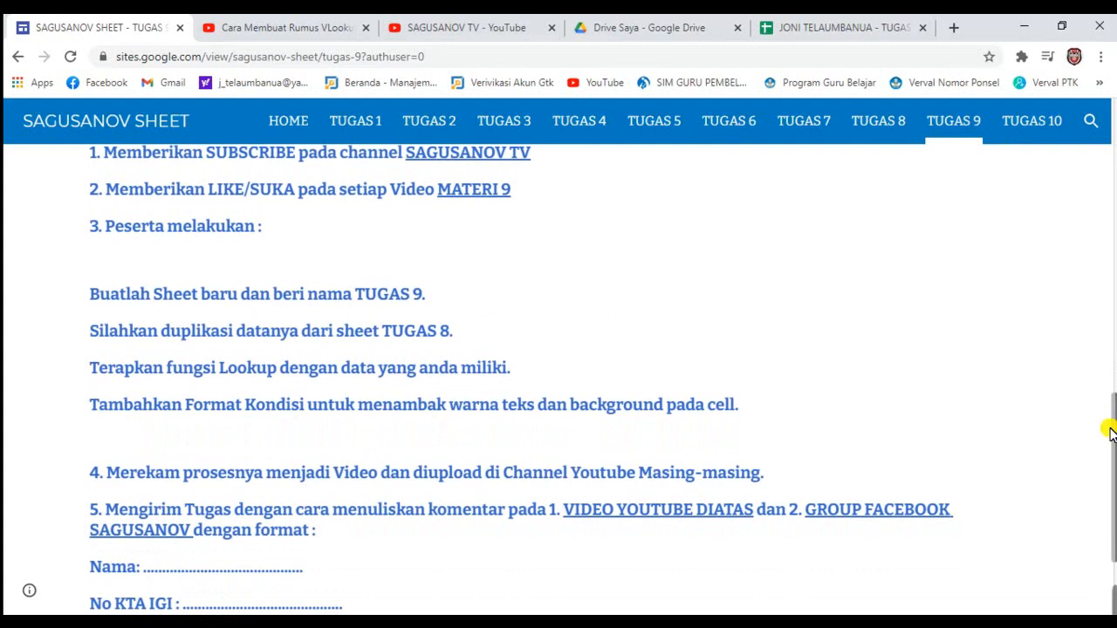
pyautogui.moveTo(1111, 432); pyautogui.dragTo(1111, 444)
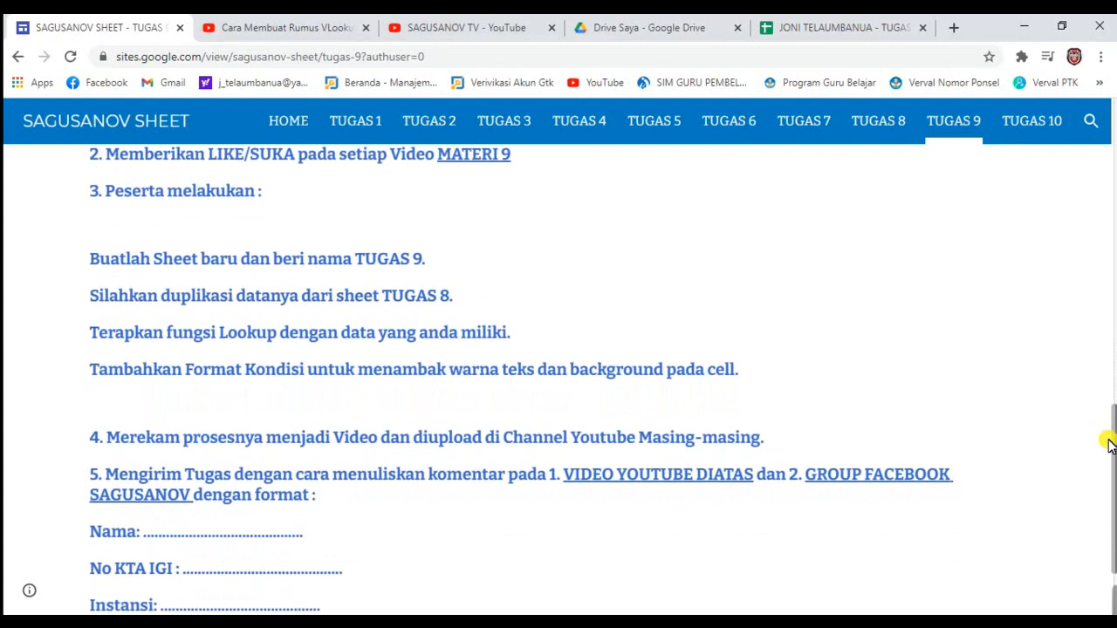
pyautogui.moveTo(1111, 444); pyautogui.dragTo(1111, 447)
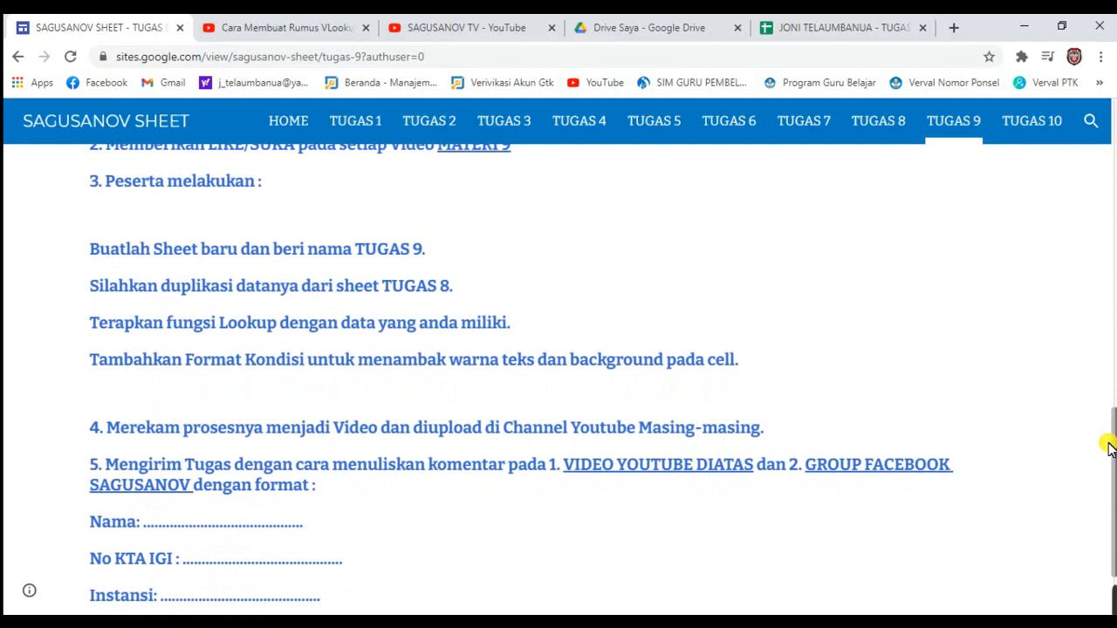
pyautogui.moveTo(1111, 448); pyautogui.dragTo(1111, 478)
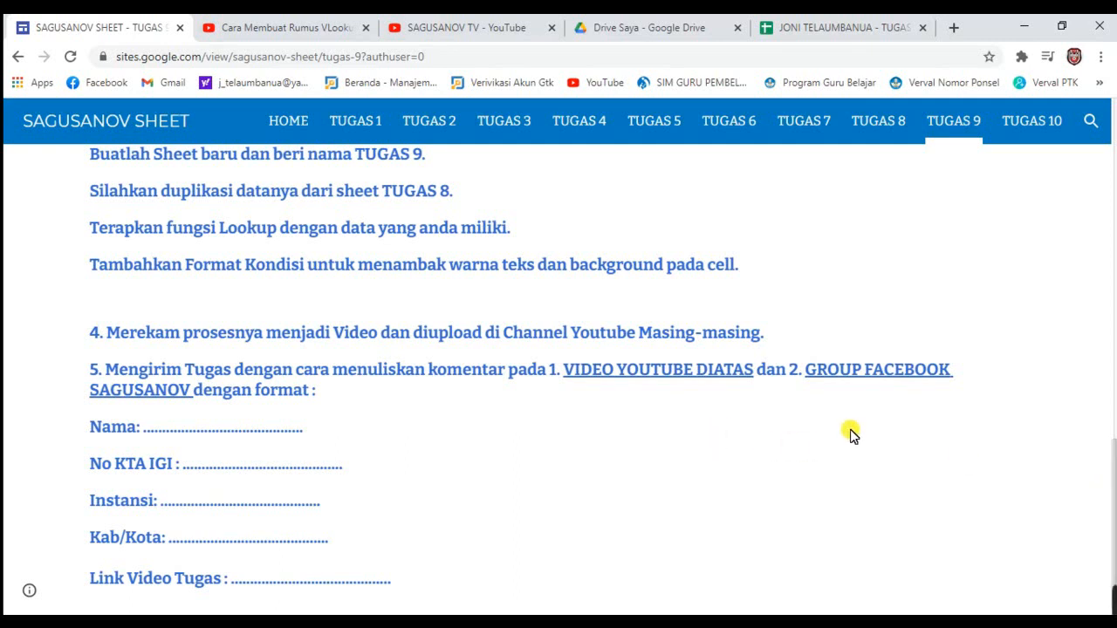
# Place the Drive and assignment spreadsheet tabs beside the TUGAS 9 page, and duplicate the spreadsheet's Tugas 8 sheet
pyautogui.moveTo(628, 24); pyautogui.dragTo(297, 38)
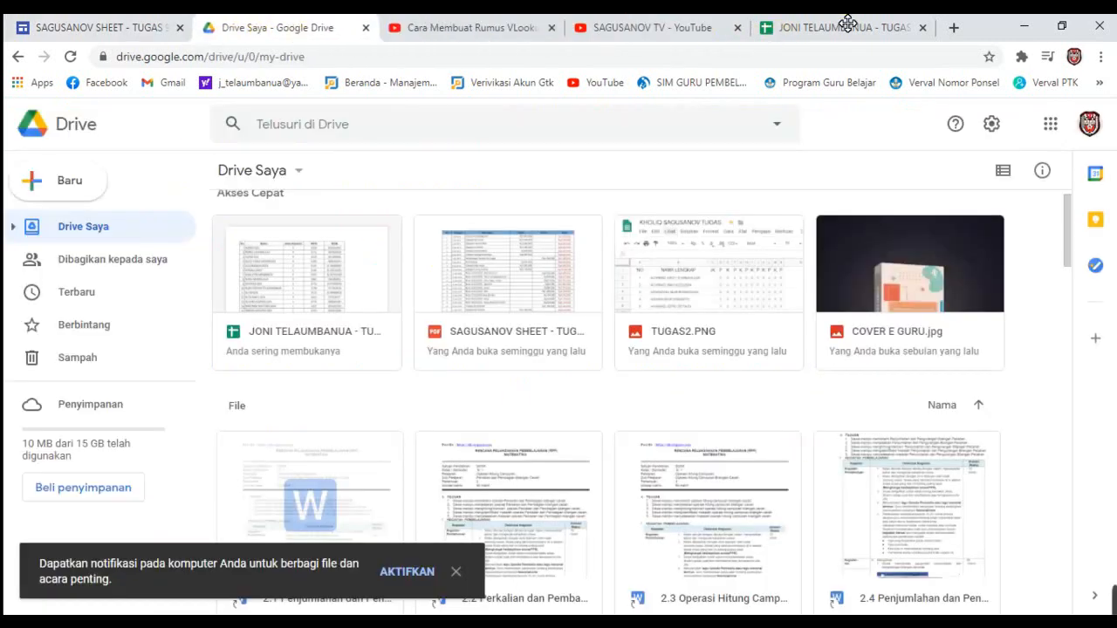
pyautogui.moveTo(827, 33); pyautogui.dragTo(434, 40)
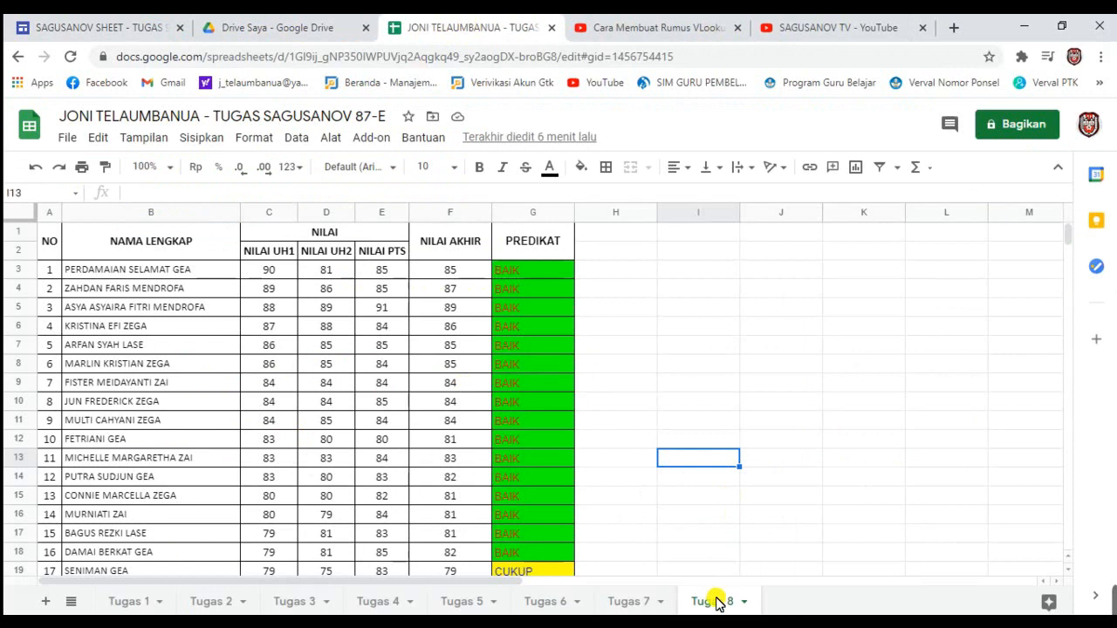
pyautogui.click(744, 601)
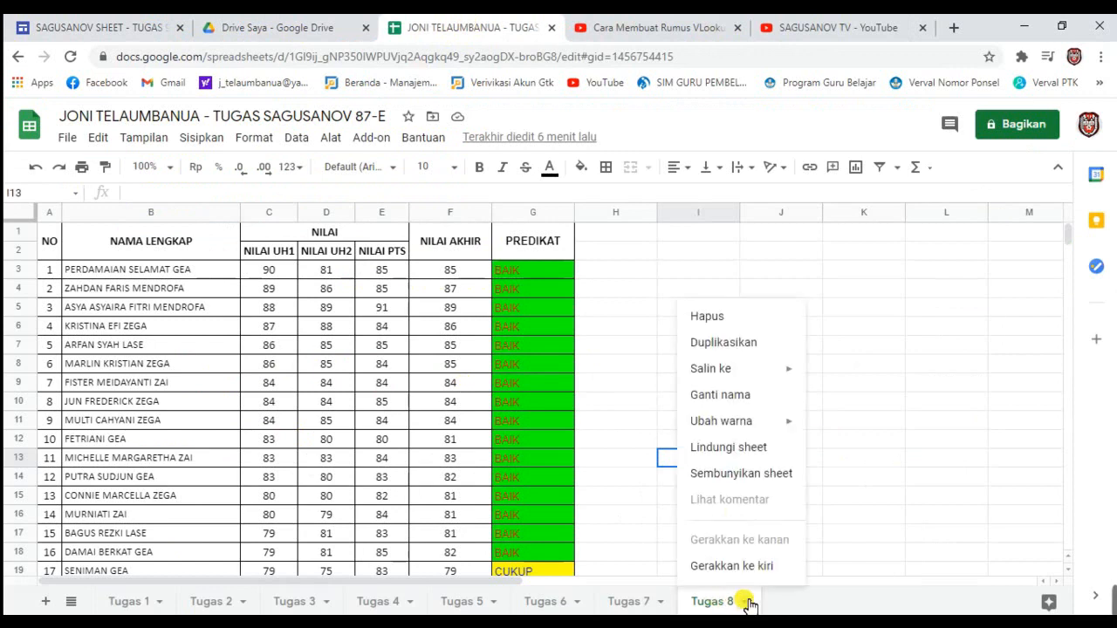
pyautogui.click(709, 343)
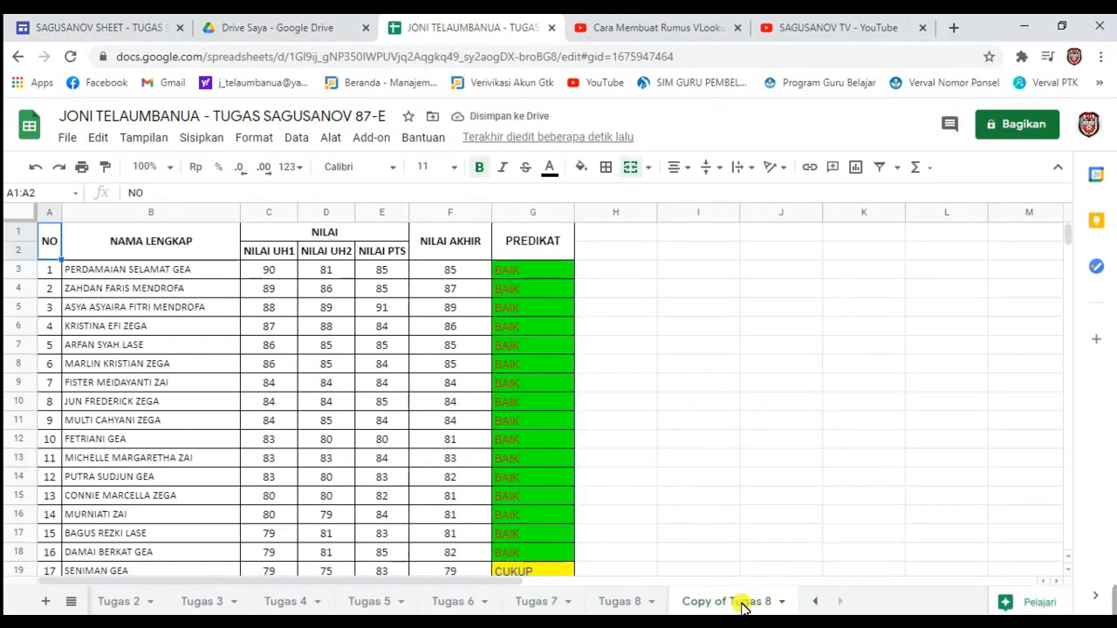
# Rename the duplicated sheet as Tugas 9
pyautogui.click(780, 603)
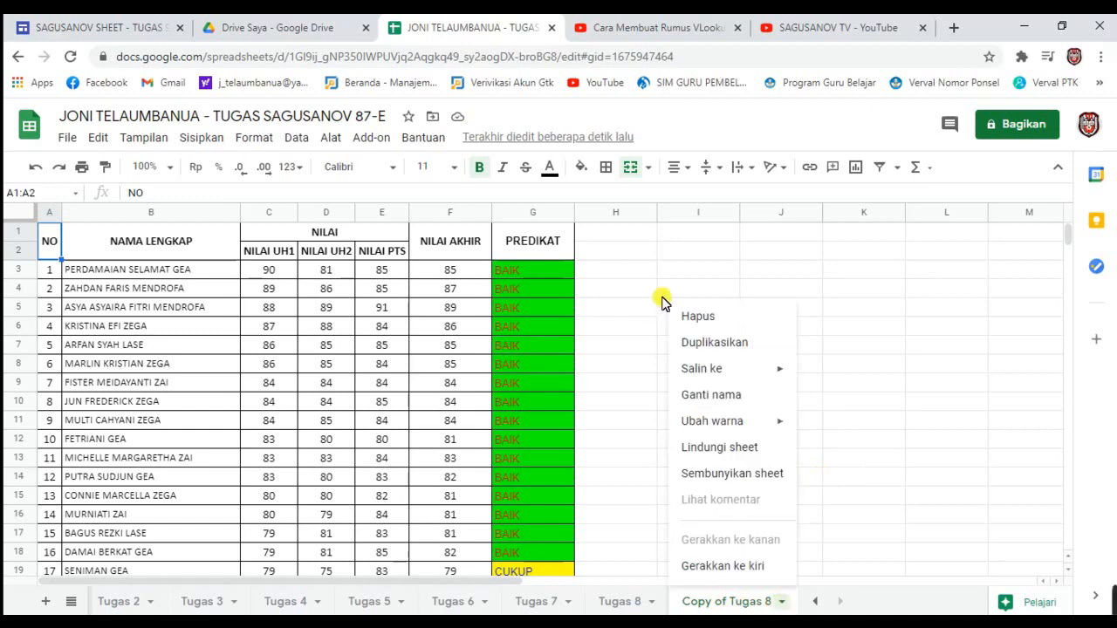
pyautogui.click(729, 398)
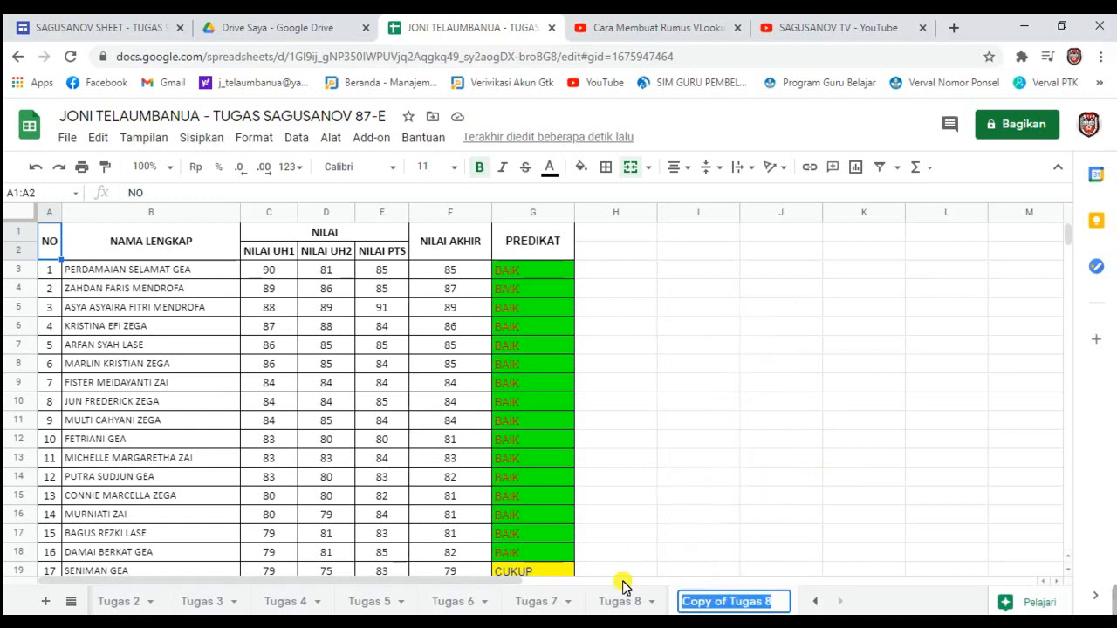
pyautogui.write('Tug')
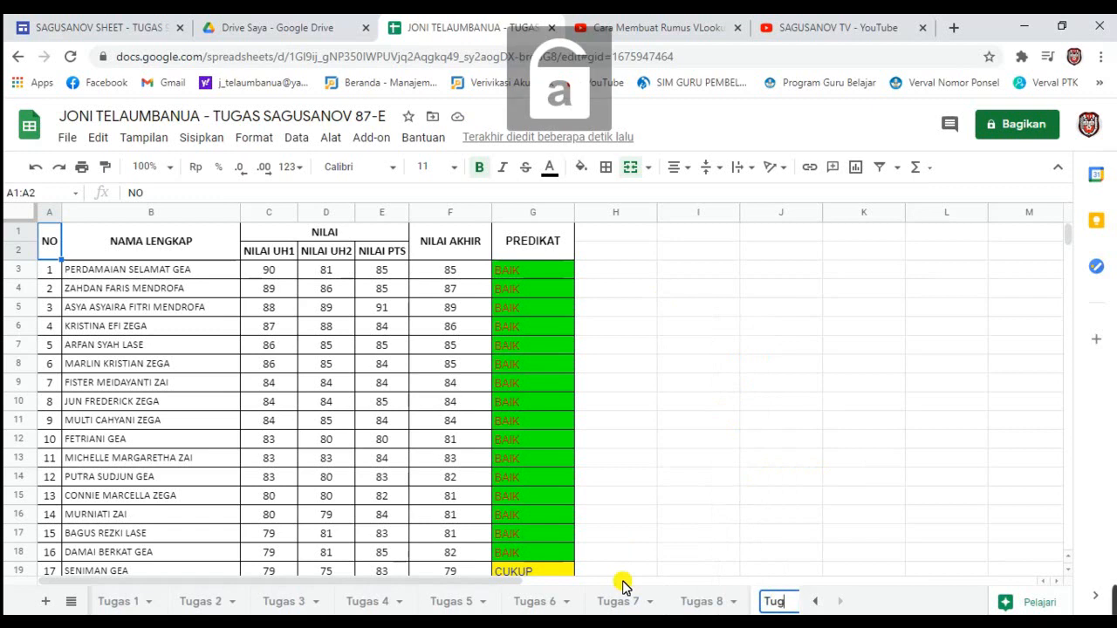
pyautogui.write('as 9')
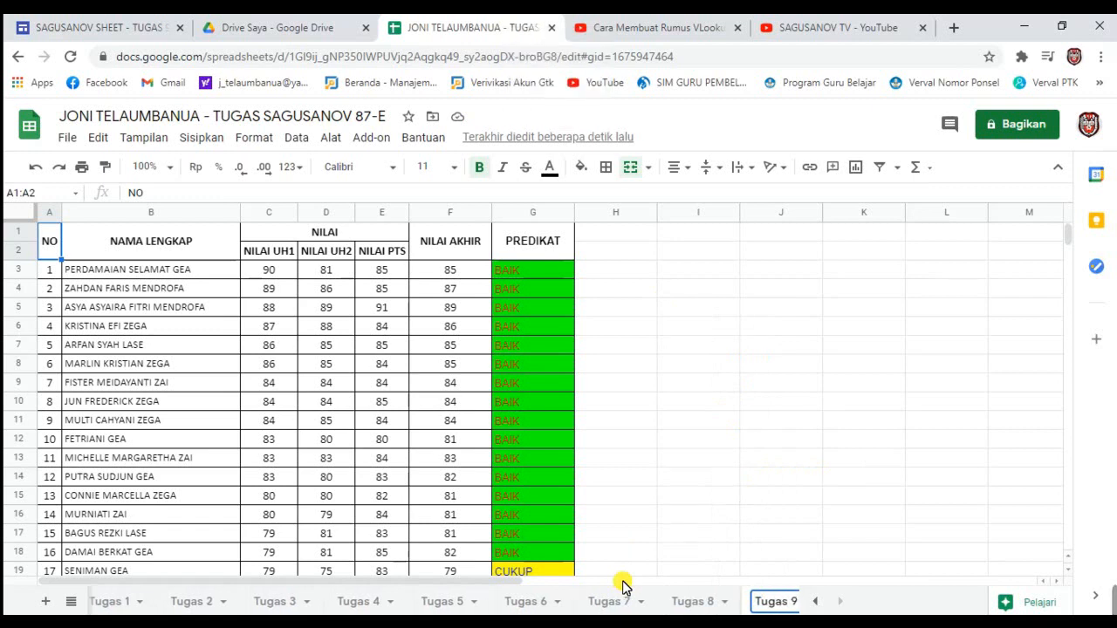
pyautogui.press('Return')
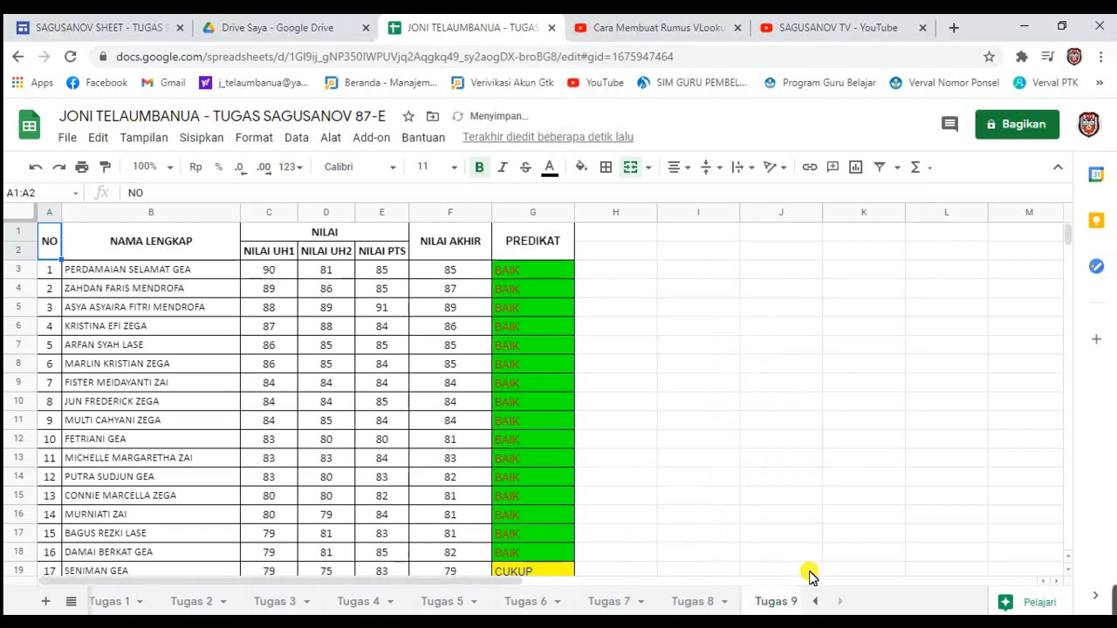
# Enter the column headers KETERANGAN in cell H2 and TINDAK LANJUT in cell I2 of the Tugas 9 sheet
pyautogui.click(733, 327)
pyautogui.click(594, 253)
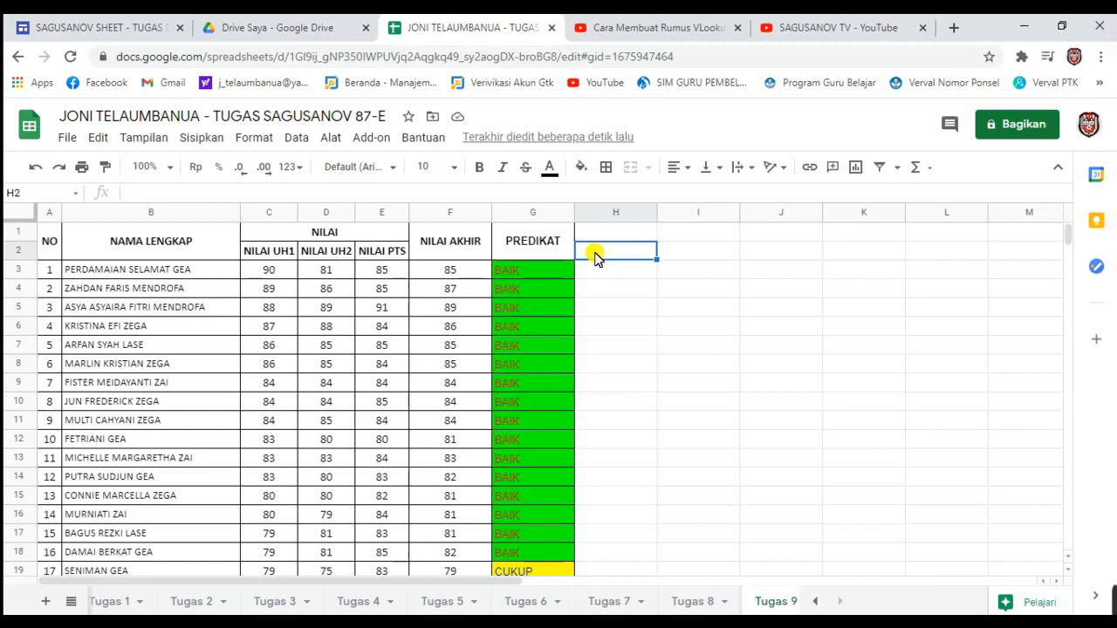
pyautogui.doubleClick(594, 254)
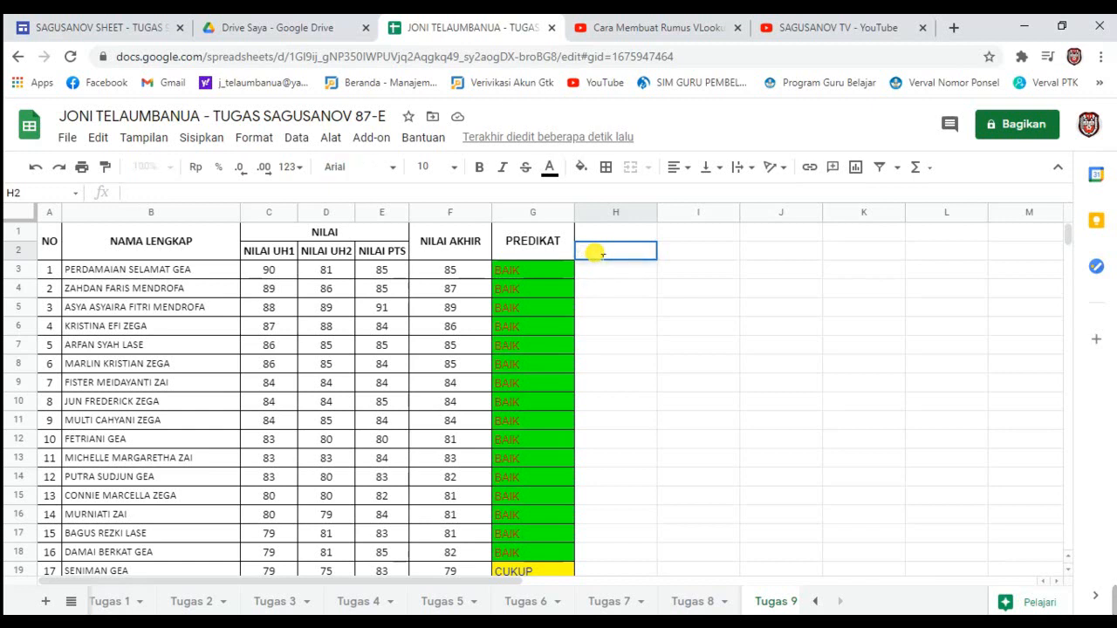
pyautogui.write('KETERANGAN')
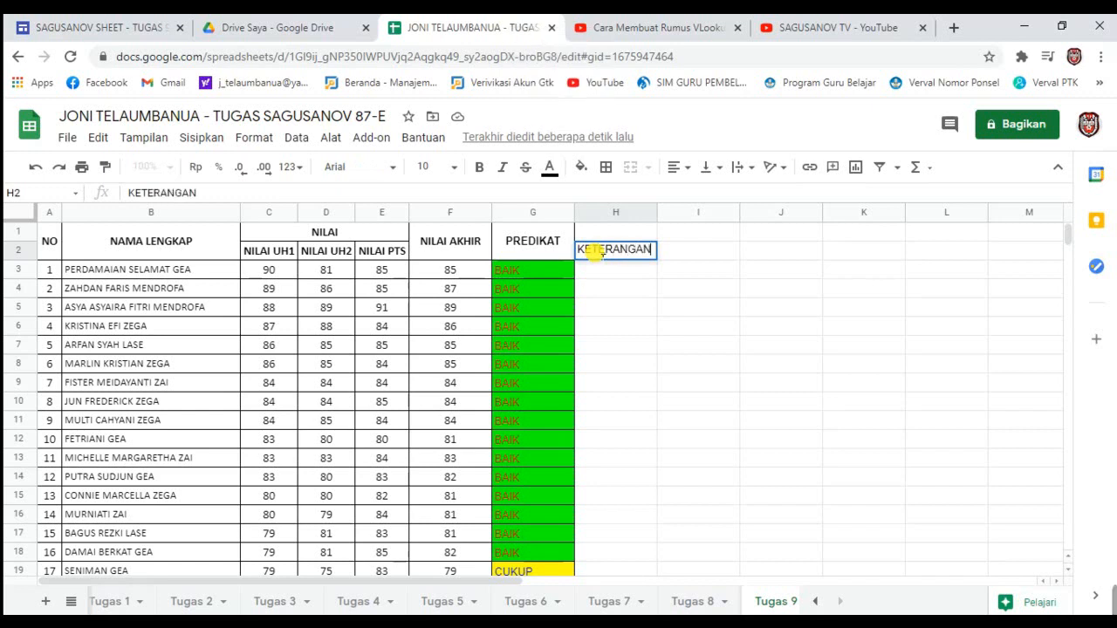
pyautogui.press('Tab')
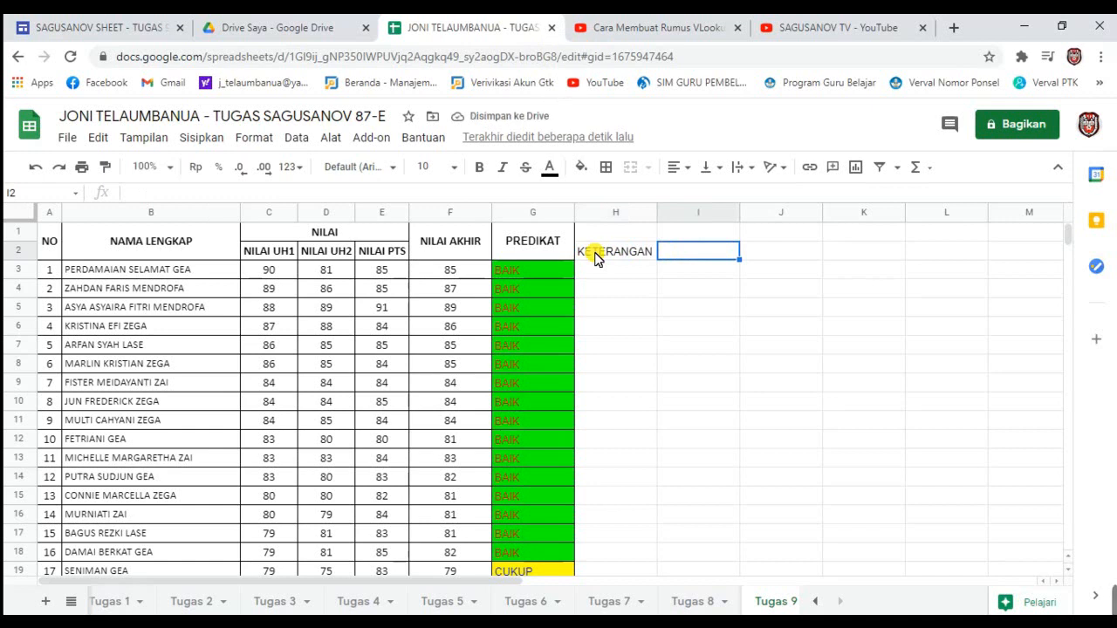
pyautogui.write('TINDAK')
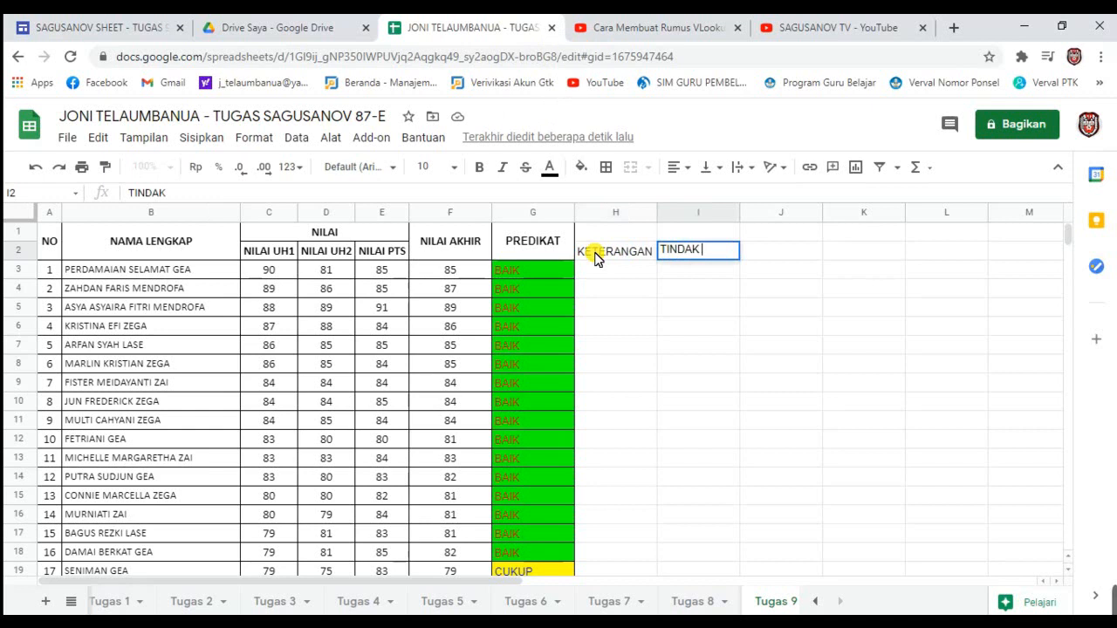
pyautogui.write(' LANJUT')
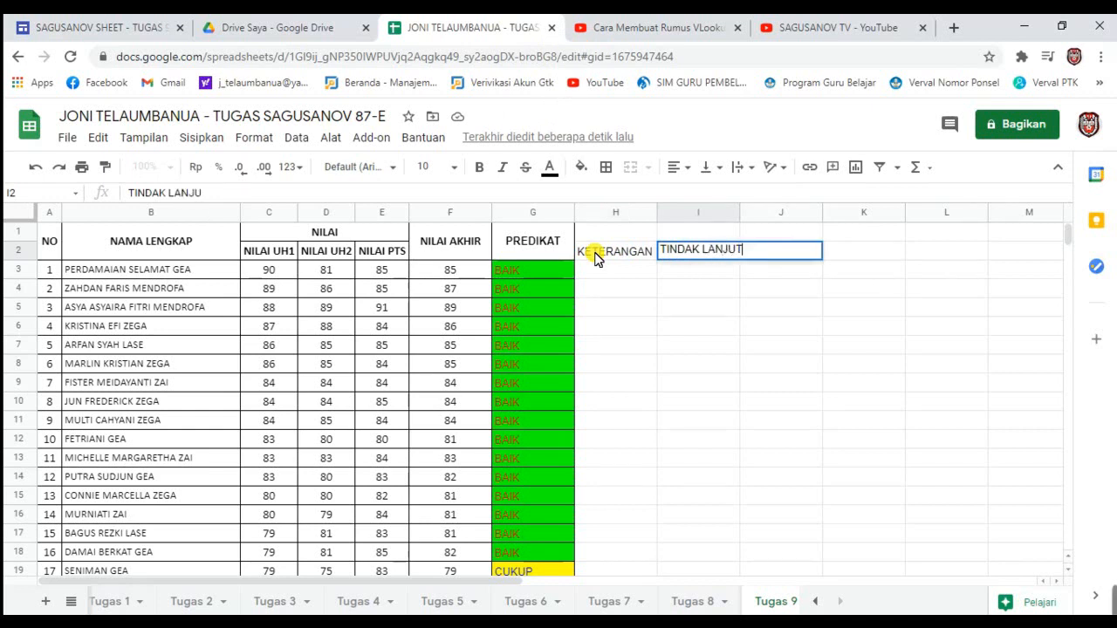
pyautogui.click(648, 306)
pyautogui.click(630, 271)
pyautogui.click(631, 255)
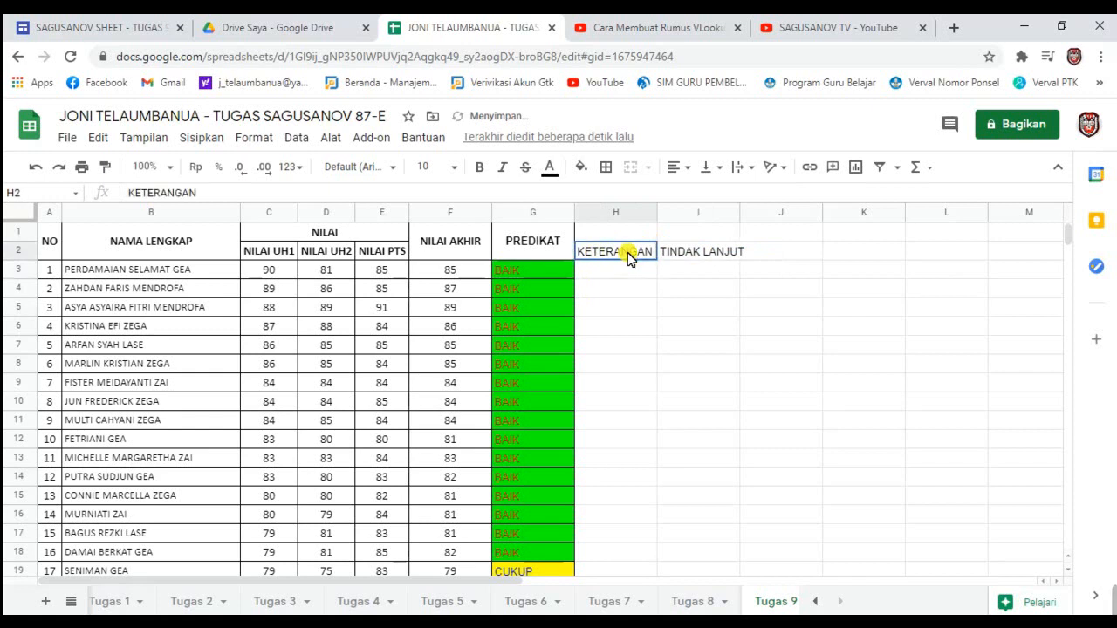
# Fit the width of column I to its TINDAK LANJUT header
pyautogui.click(685, 251)
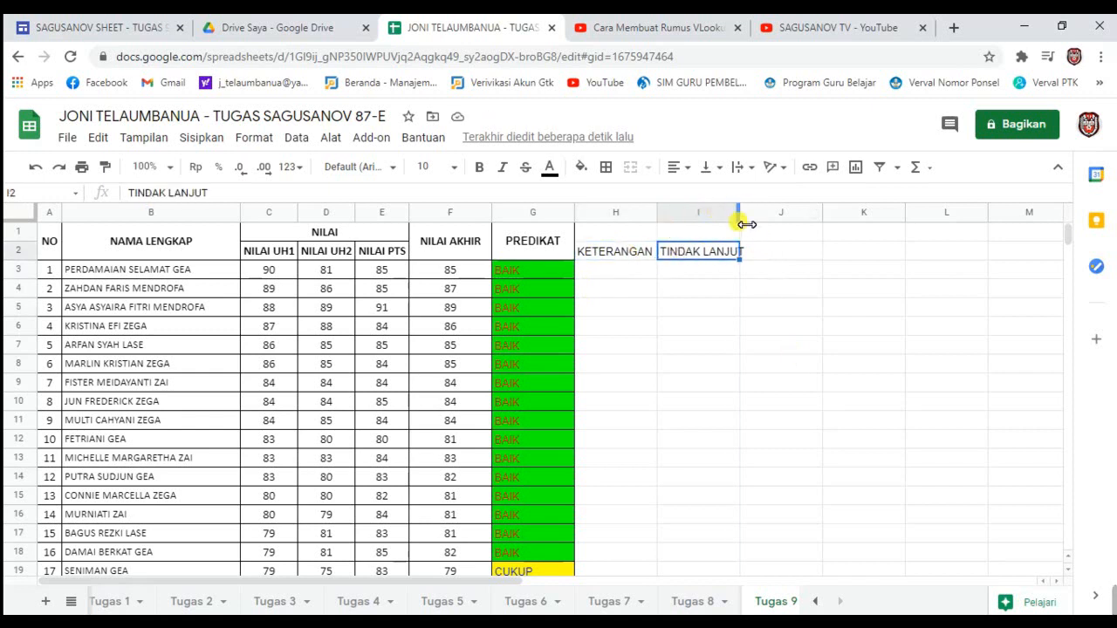
pyautogui.doubleClick(741, 214)
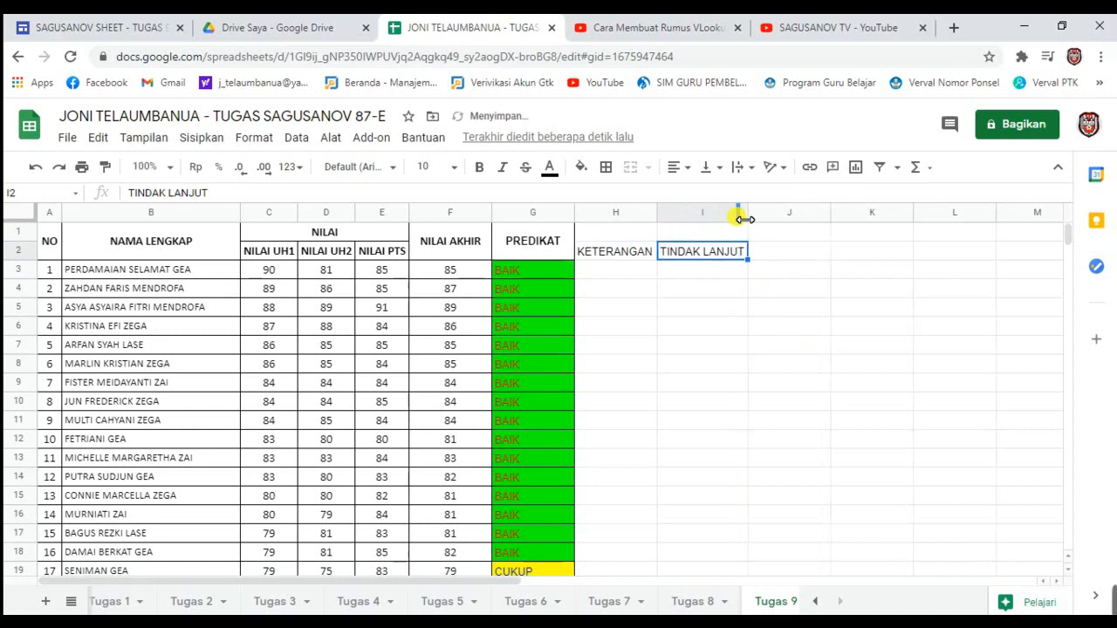
pyautogui.click(614, 250)
pyautogui.click(858, 321)
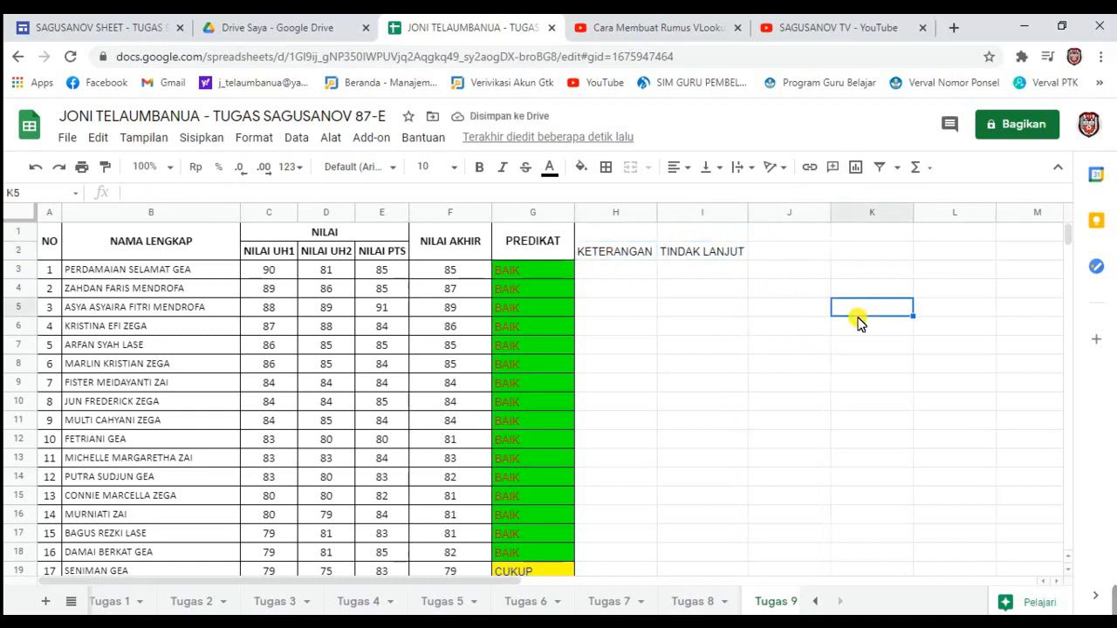
pyautogui.click(860, 251)
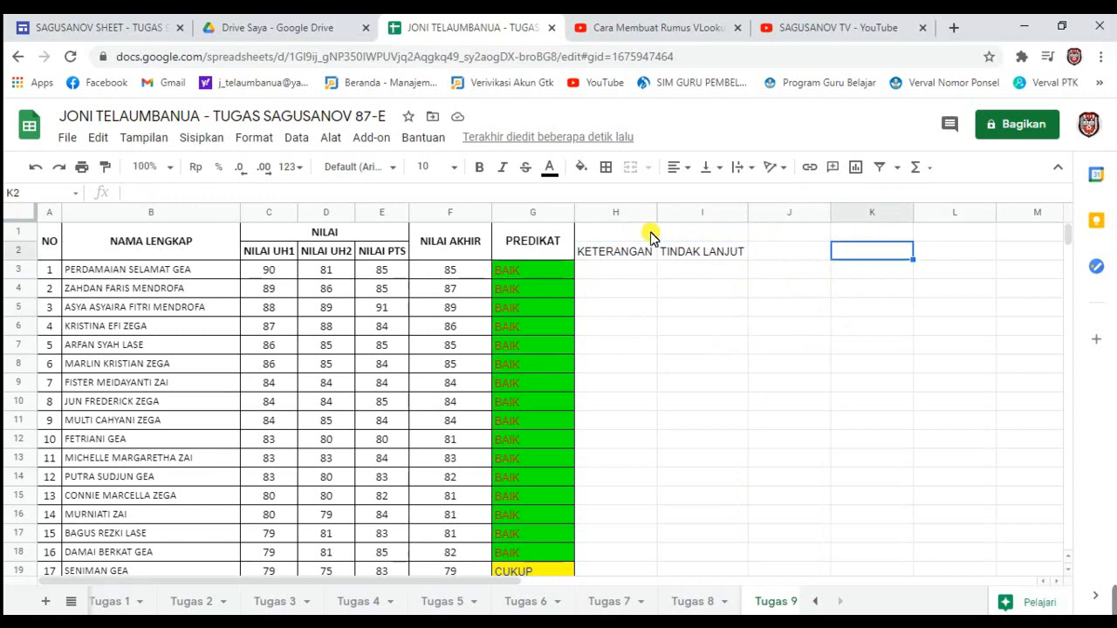
# Merge cells H1:H2 and align the KETERANGAN header vertically to the middle
pyautogui.click(614, 251)
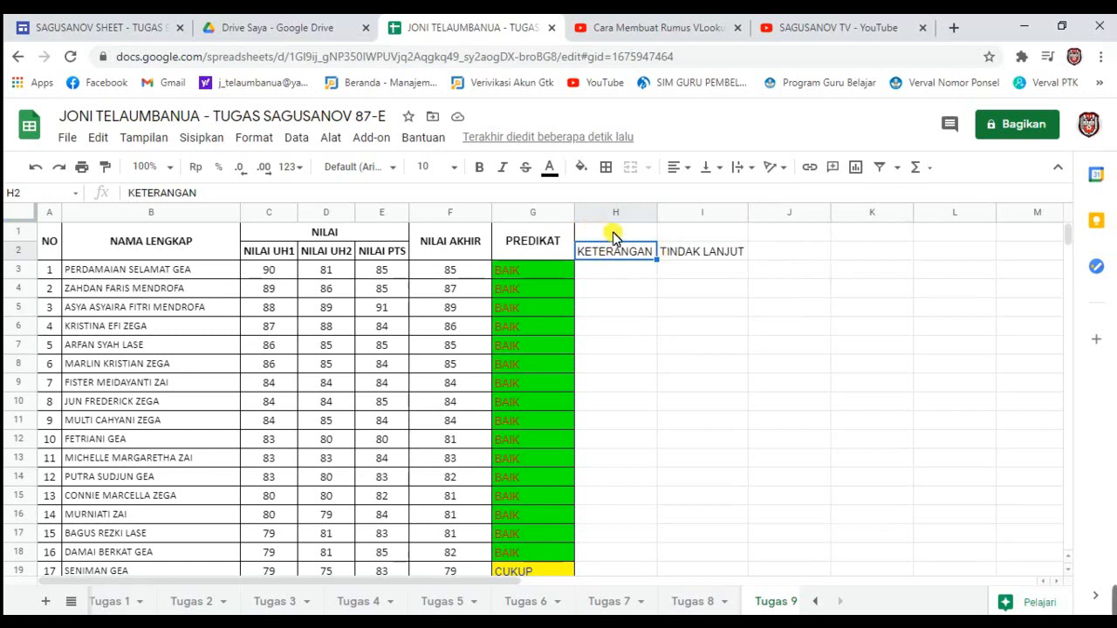
pyautogui.click(615, 234)
pyautogui.moveTo(655, 243); pyautogui.dragTo(653, 254)
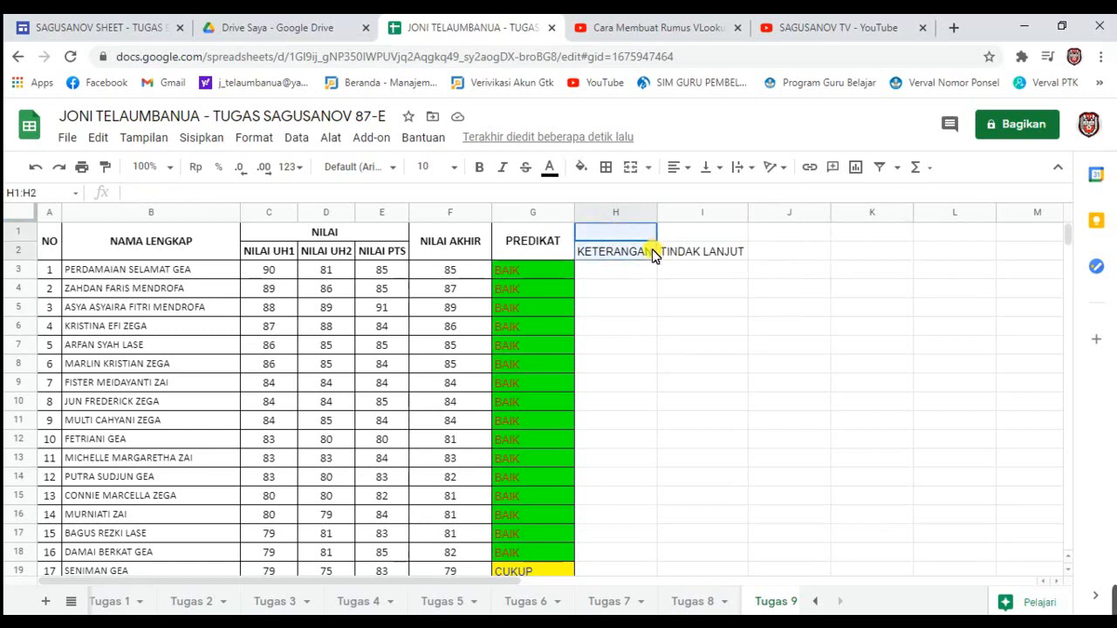
pyautogui.click(632, 168)
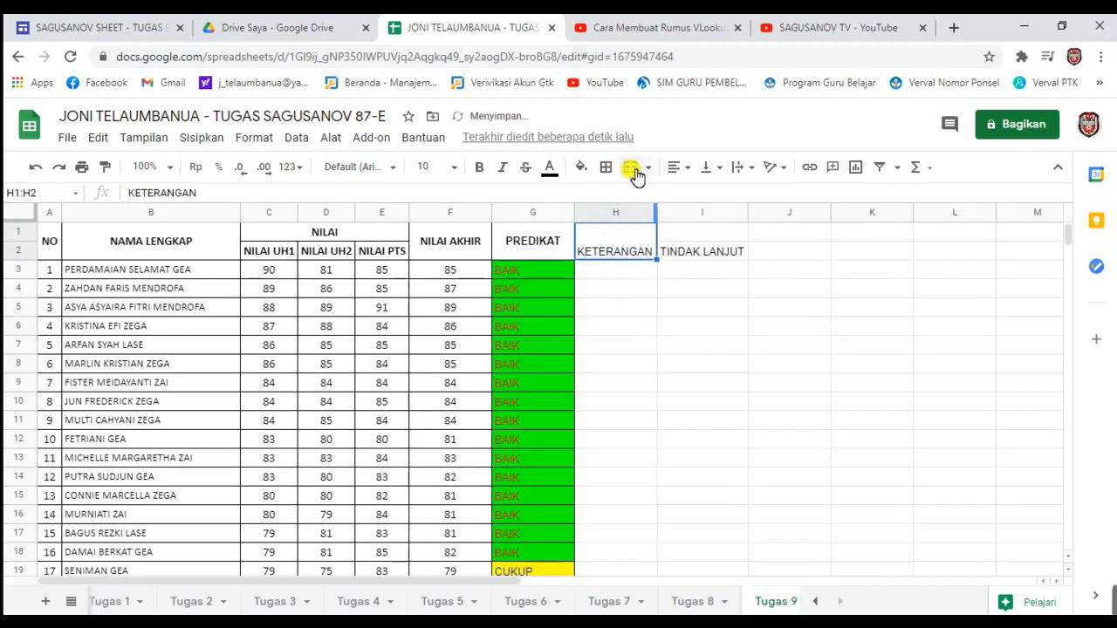
pyautogui.click(728, 169)
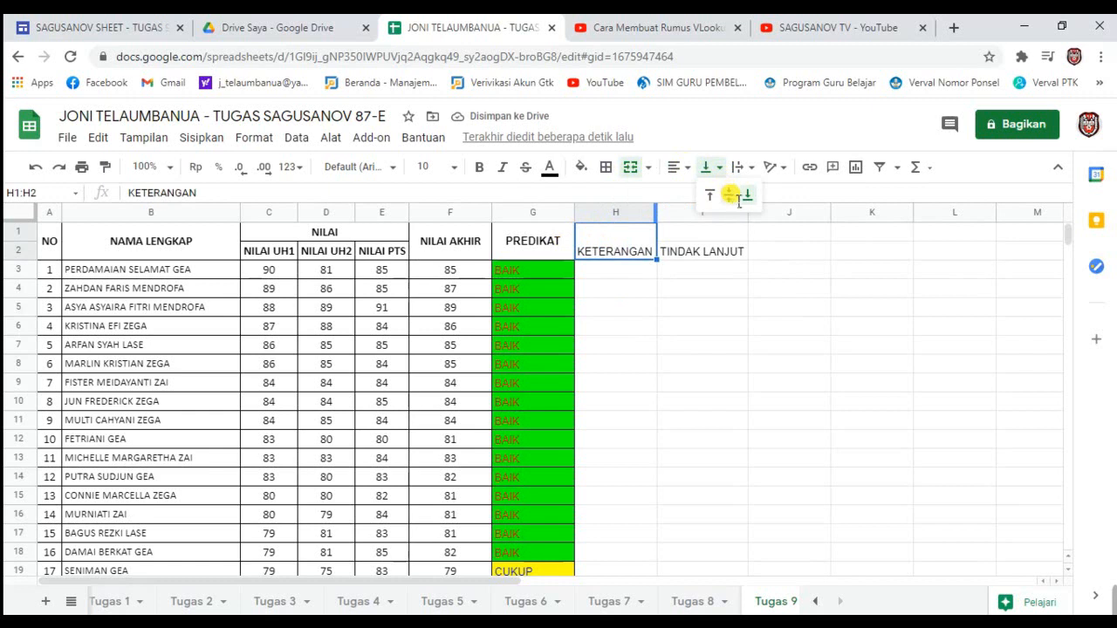
pyautogui.click(731, 193)
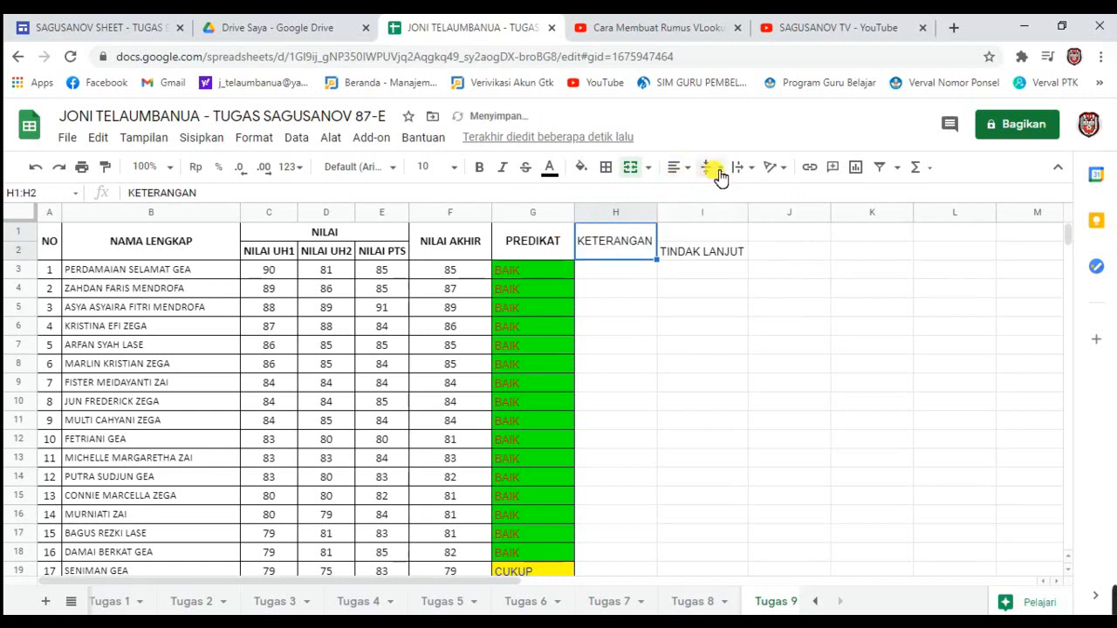
# Merge cells I1:I2 and center the TINDAK LANJUT header both horizontally and vertically
pyautogui.moveTo(685, 234); pyautogui.dragTo(691, 252)
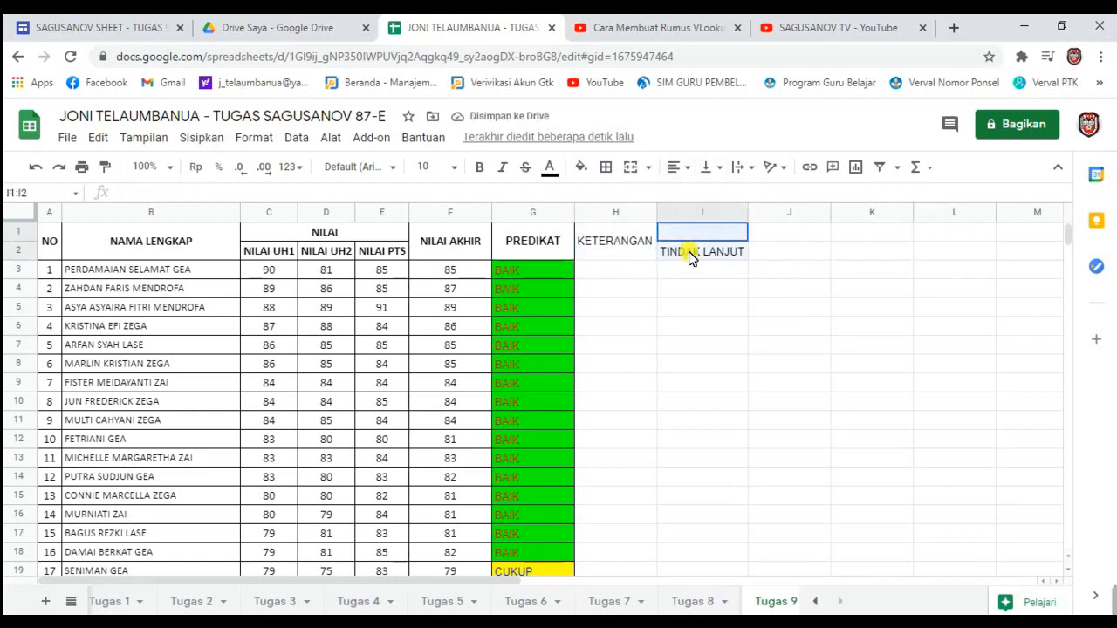
pyautogui.click(632, 168)
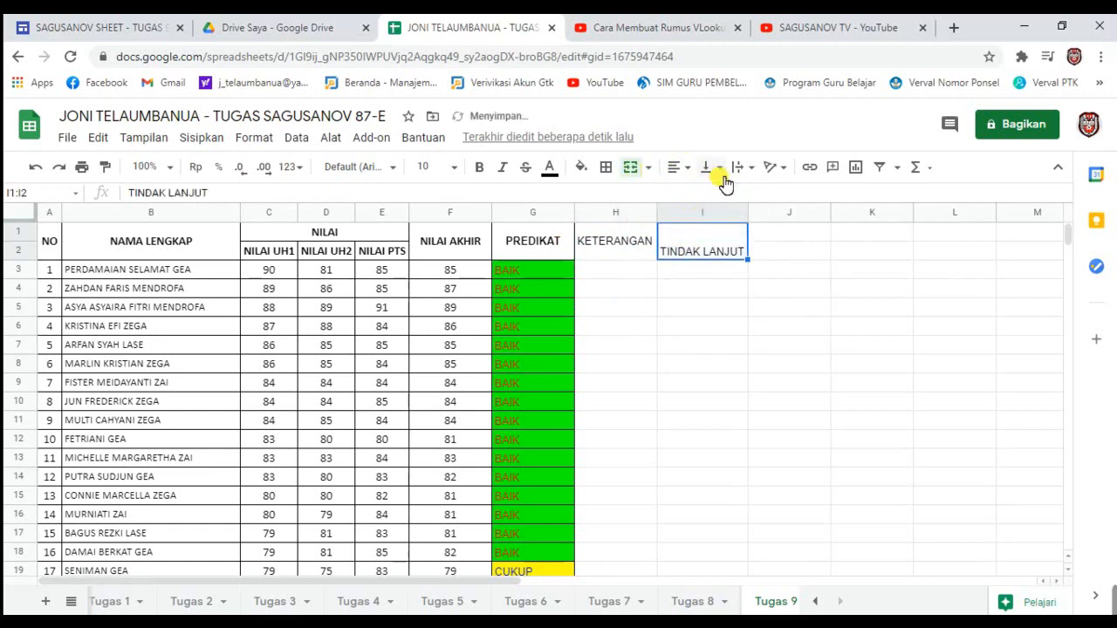
pyautogui.click(689, 166)
pyautogui.click(695, 193)
pyautogui.click(717, 167)
pyautogui.click(730, 194)
# Center the KETERANGAN header horizontally in its merged cell
pyautogui.click(607, 238)
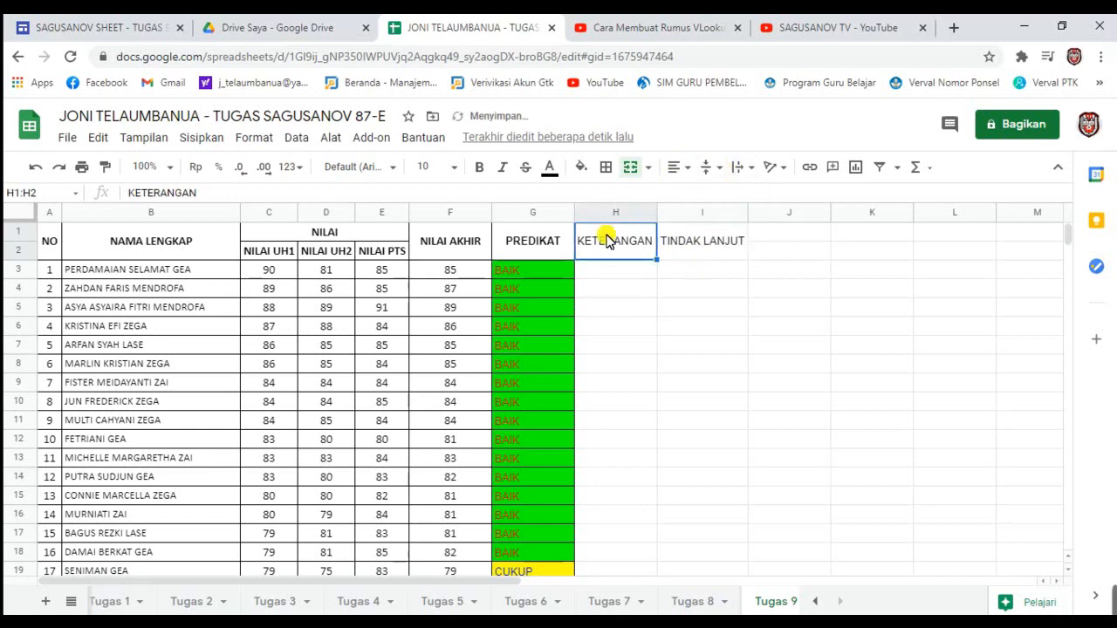
pyautogui.click(687, 168)
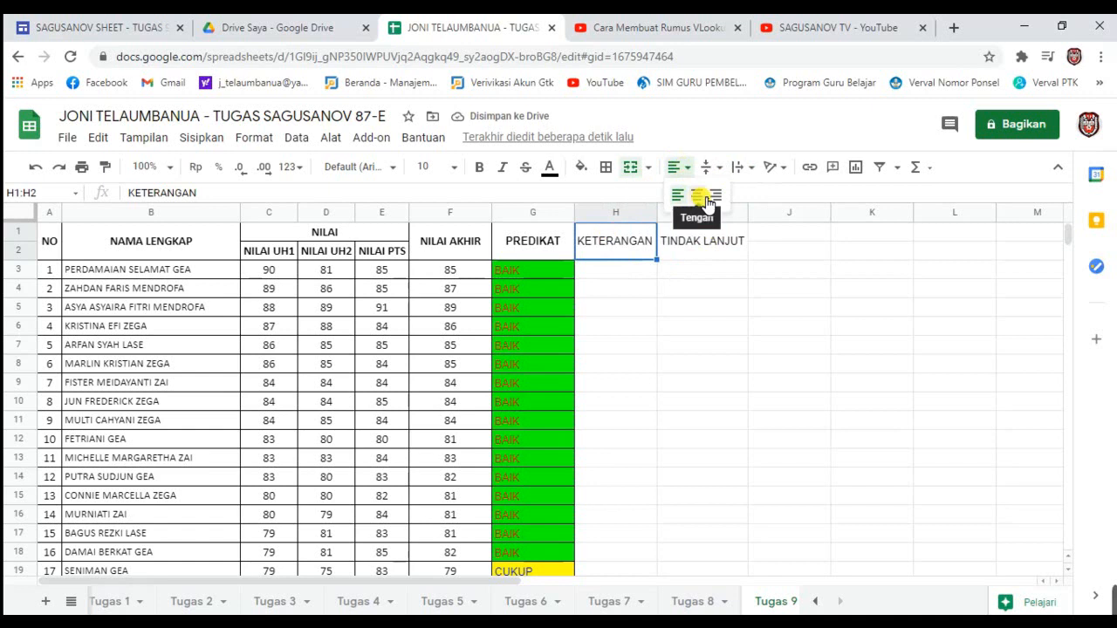
pyautogui.click(697, 194)
# Make the KETERANGAN and TINDAK LANJUT headers bold
pyautogui.click(701, 242)
pyautogui.moveTo(701, 243); pyautogui.dragTo(628, 241)
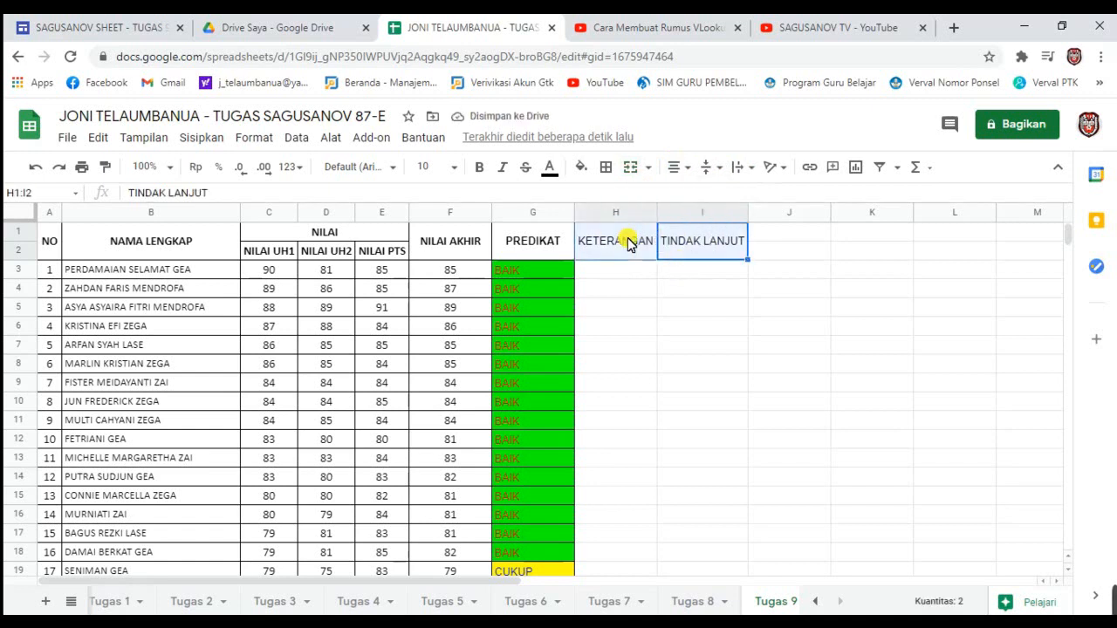
pyautogui.click(481, 168)
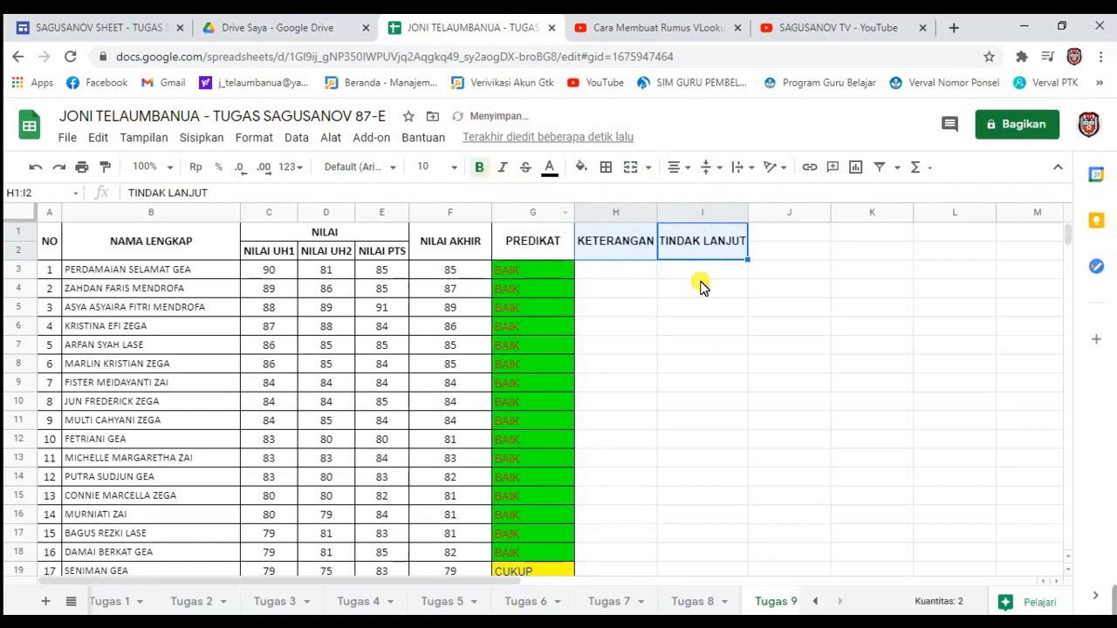
pyautogui.click(638, 282)
pyautogui.moveTo(606, 250); pyautogui.dragTo(704, 253)
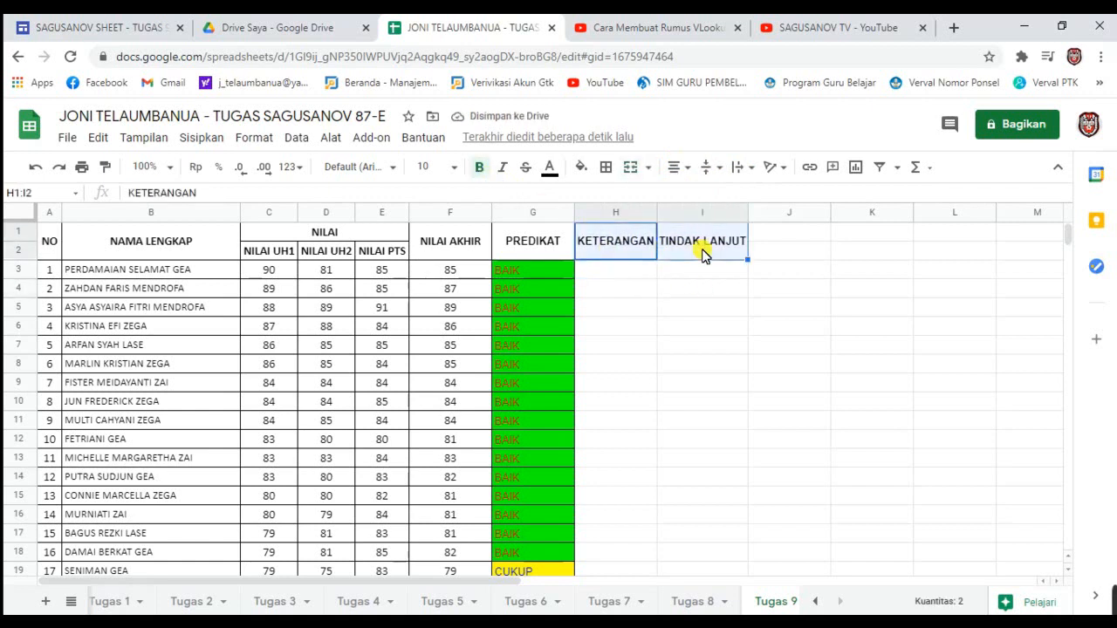
pyautogui.click(608, 275)
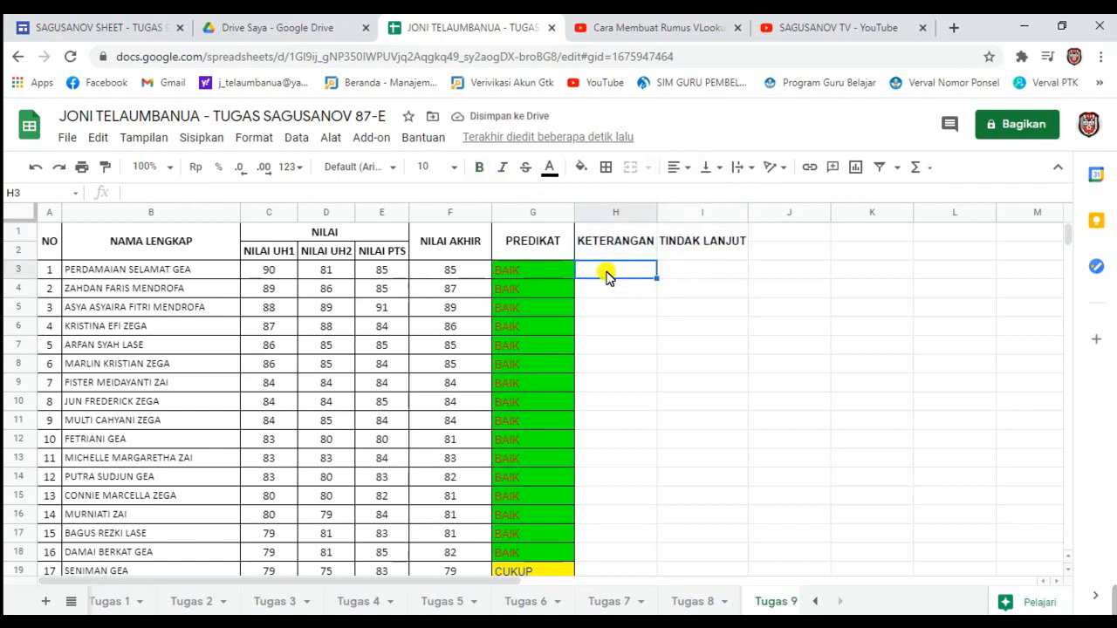
# Apply all borders to the range H1:I102 and fit the width of column H to its content
pyautogui.click(594, 241)
pyautogui.moveTo(703, 249); pyautogui.dragTo(663, 366)
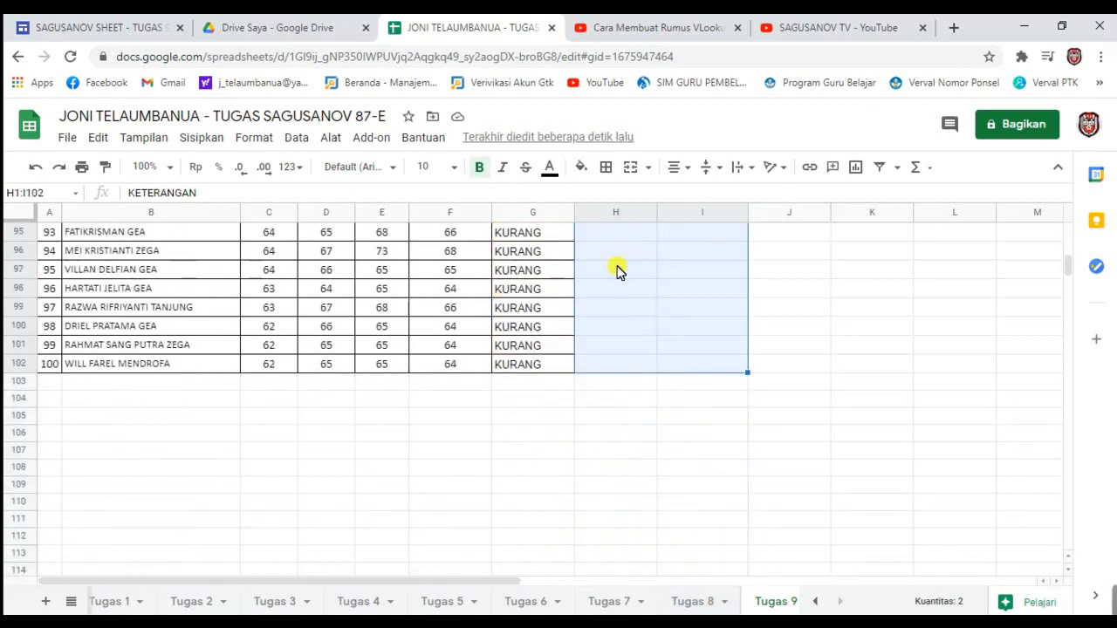
pyautogui.click(606, 168)
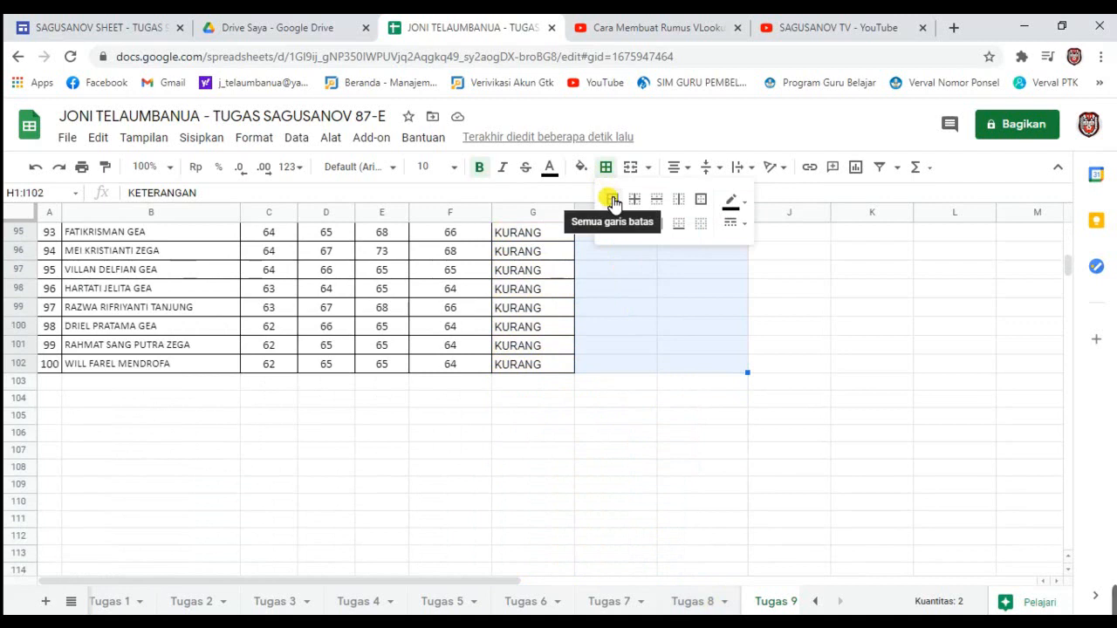
pyautogui.click(614, 201)
pyautogui.click(834, 417)
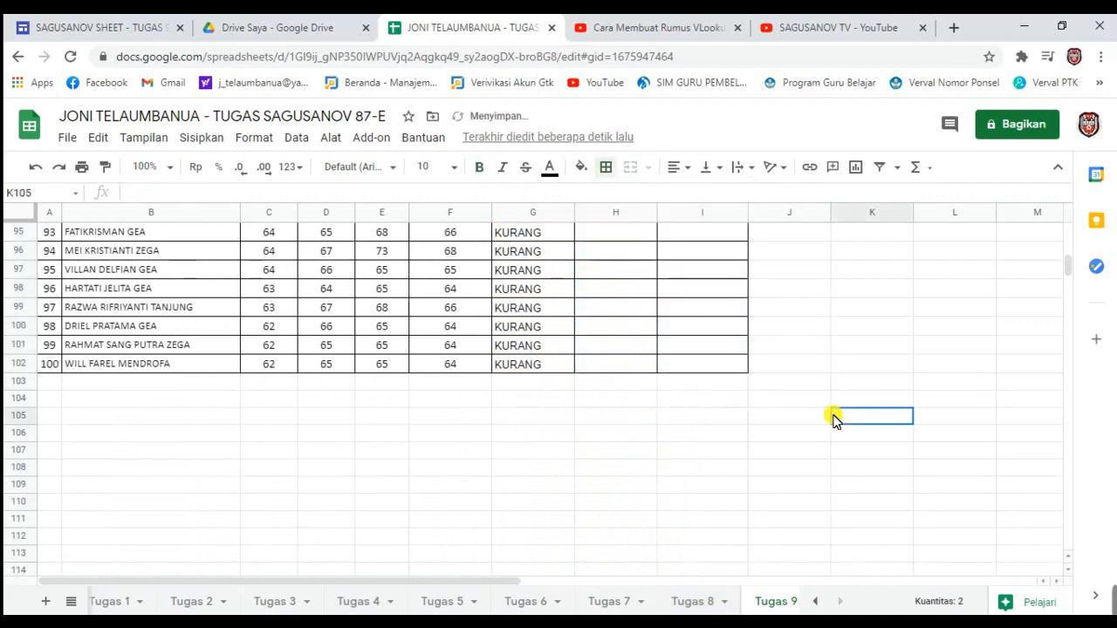
pyautogui.moveTo(1067, 258); pyautogui.dragTo(1065, 233)
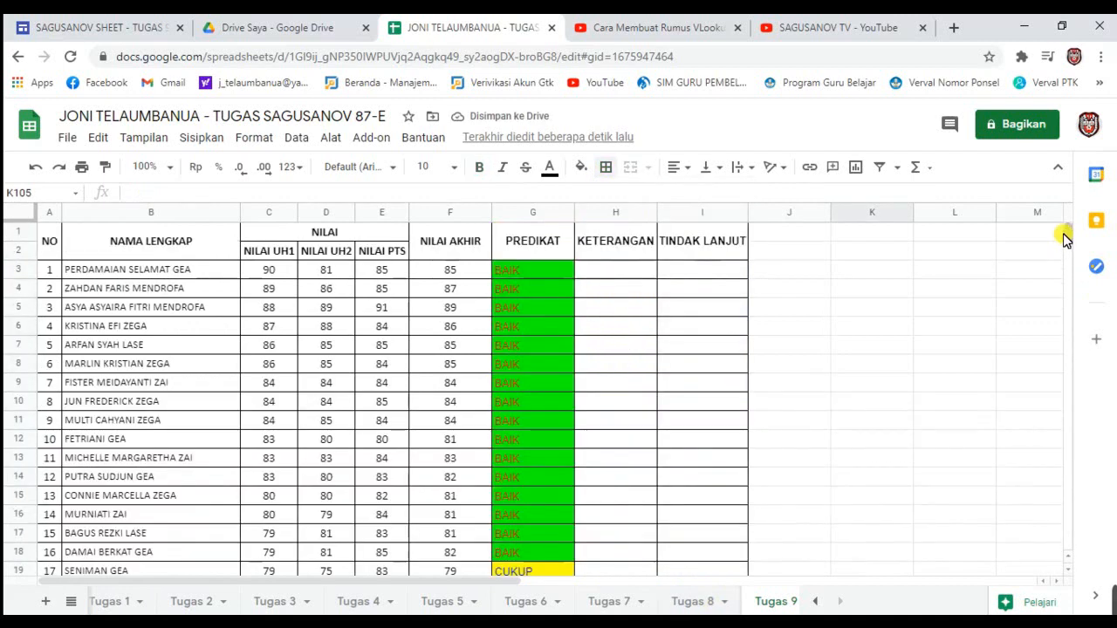
pyautogui.doubleClick(657, 211)
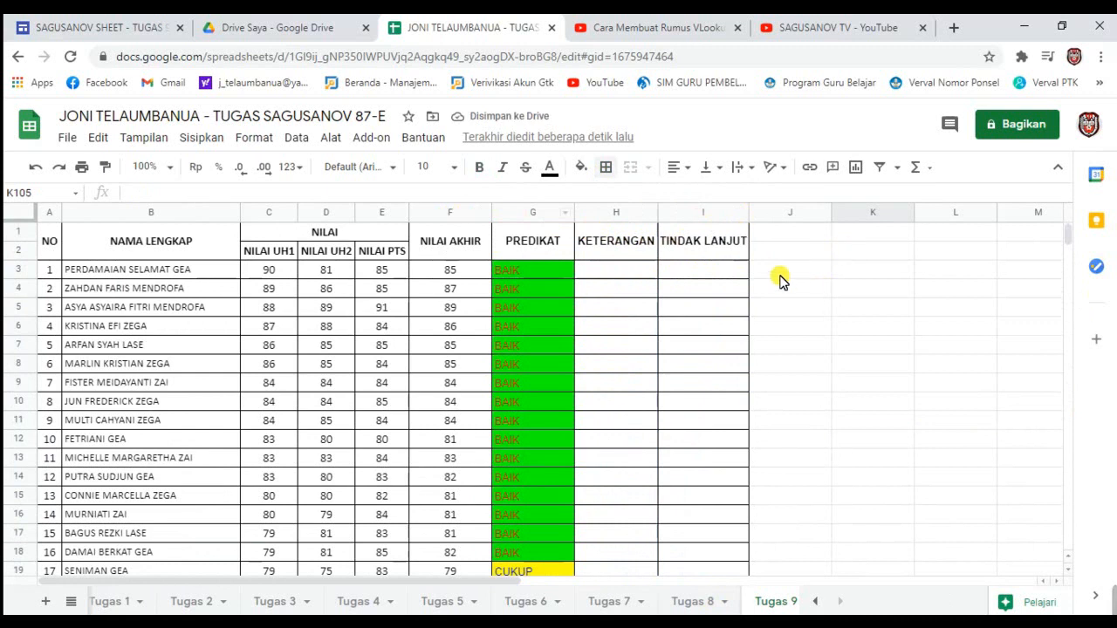
# Enter the title TABEL VLOOKUP in cell L2, in the empty area beside the grade table
pyautogui.click(886, 252)
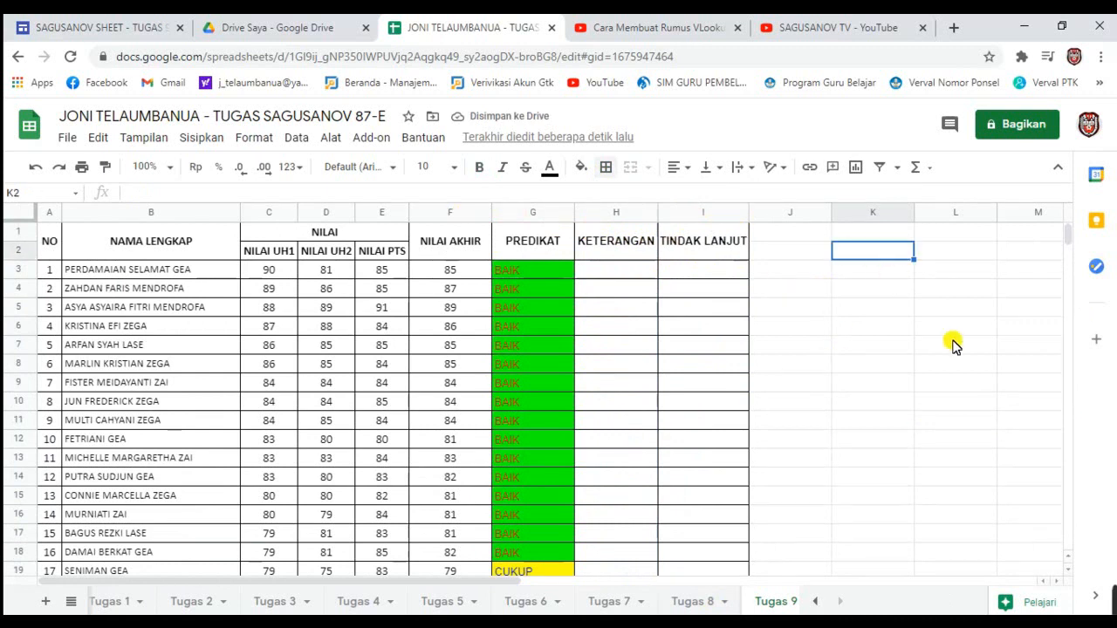
pyautogui.click(948, 253)
pyautogui.write('TABEL VLO')
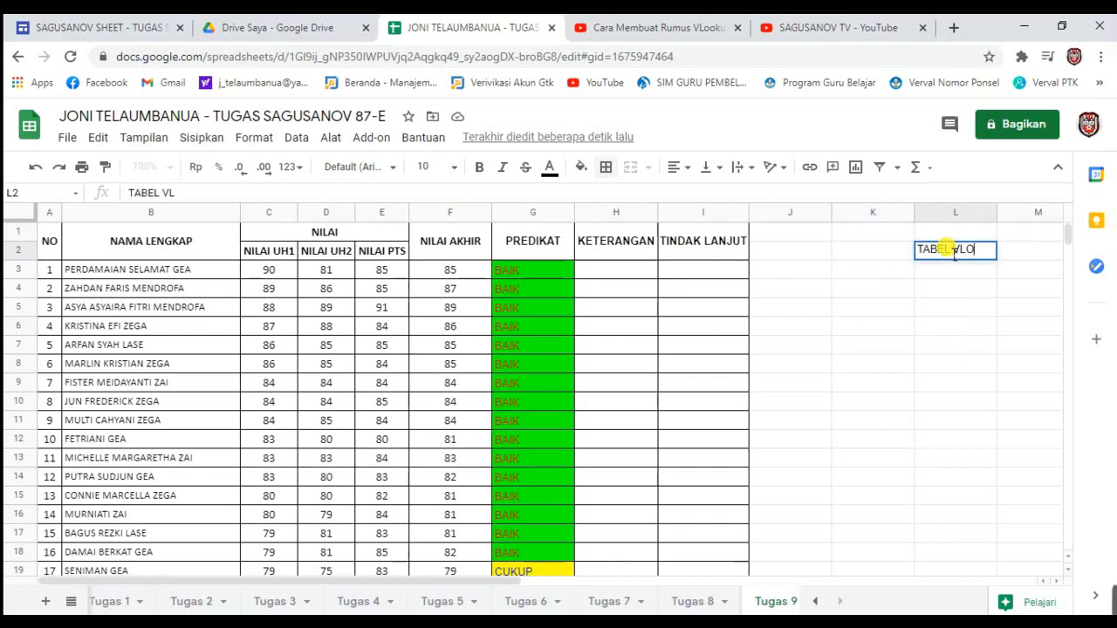
pyautogui.write('OKUPA')
pyautogui.press('BackSpace')
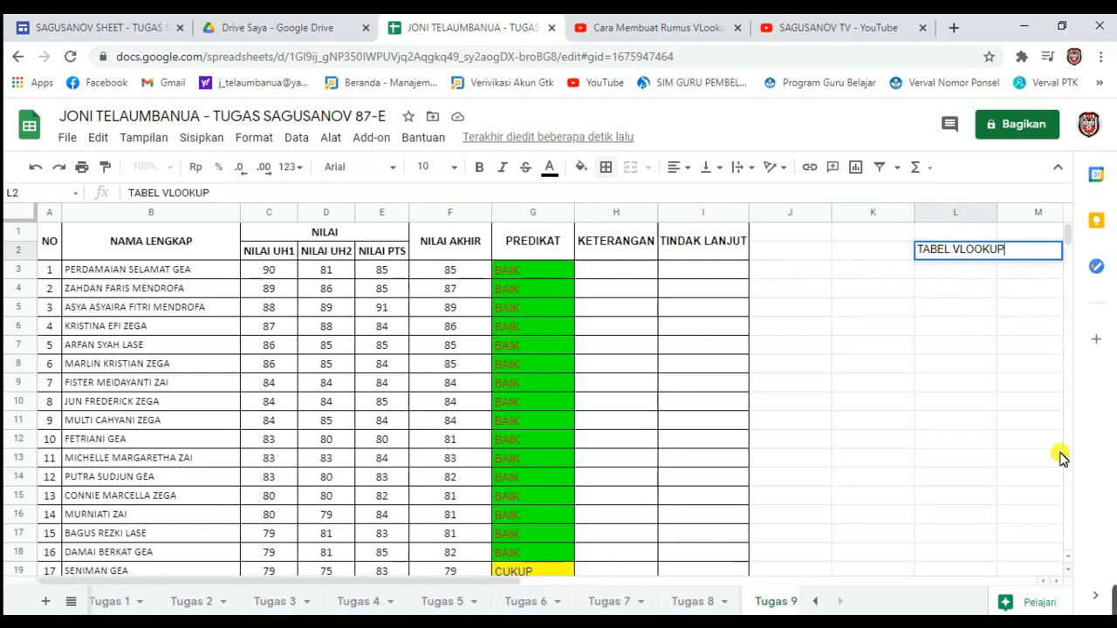
pyautogui.click(1056, 582)
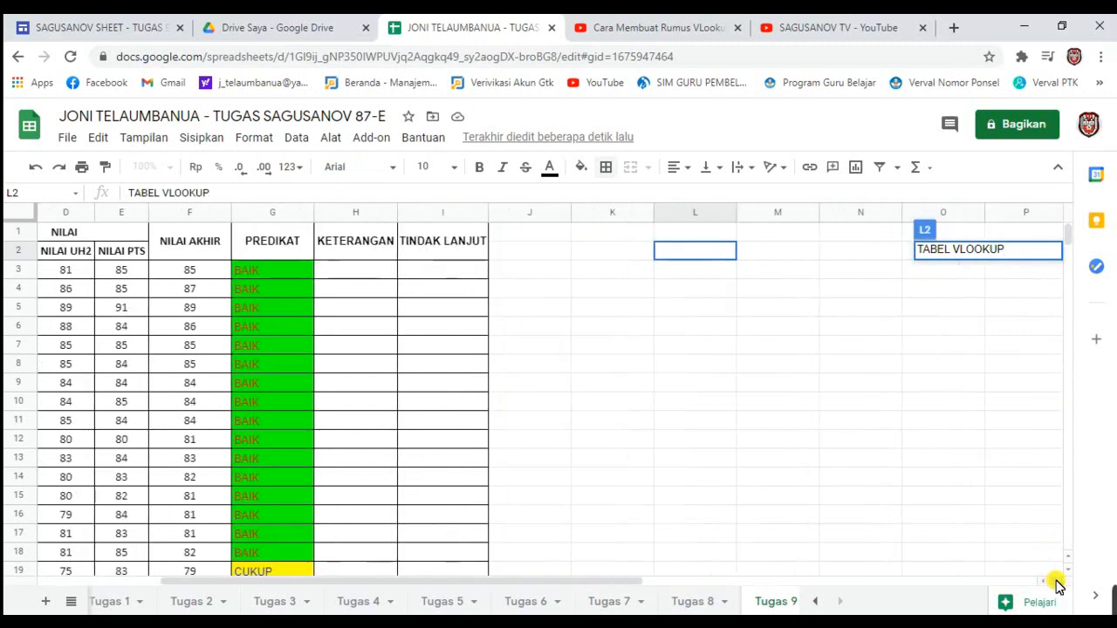
pyautogui.click(836, 323)
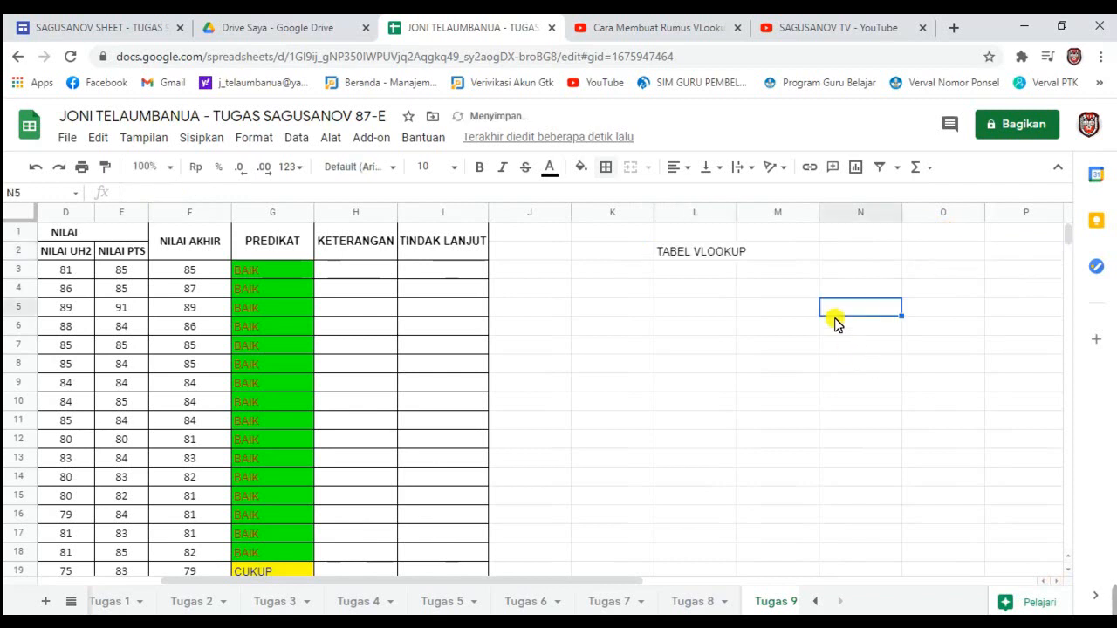
# Copy the PREDIKAT, KETERANGAN and TINDAK LANJUT headers from G1:I2 and paste them at L3 below the TABEL VLOOKUP title
pyautogui.click(674, 255)
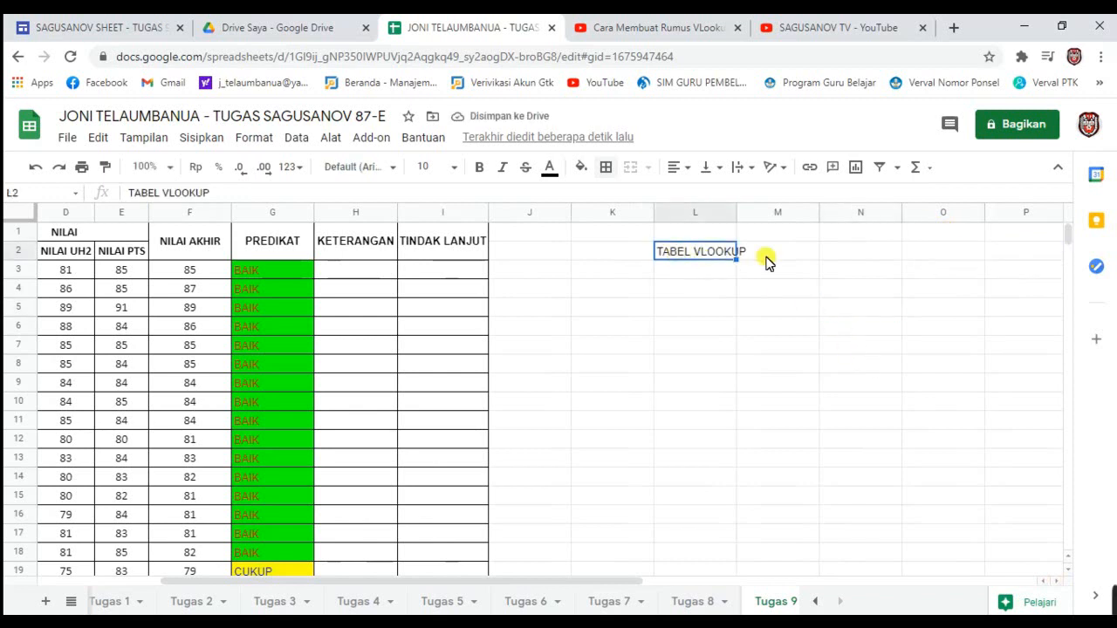
pyautogui.click(695, 274)
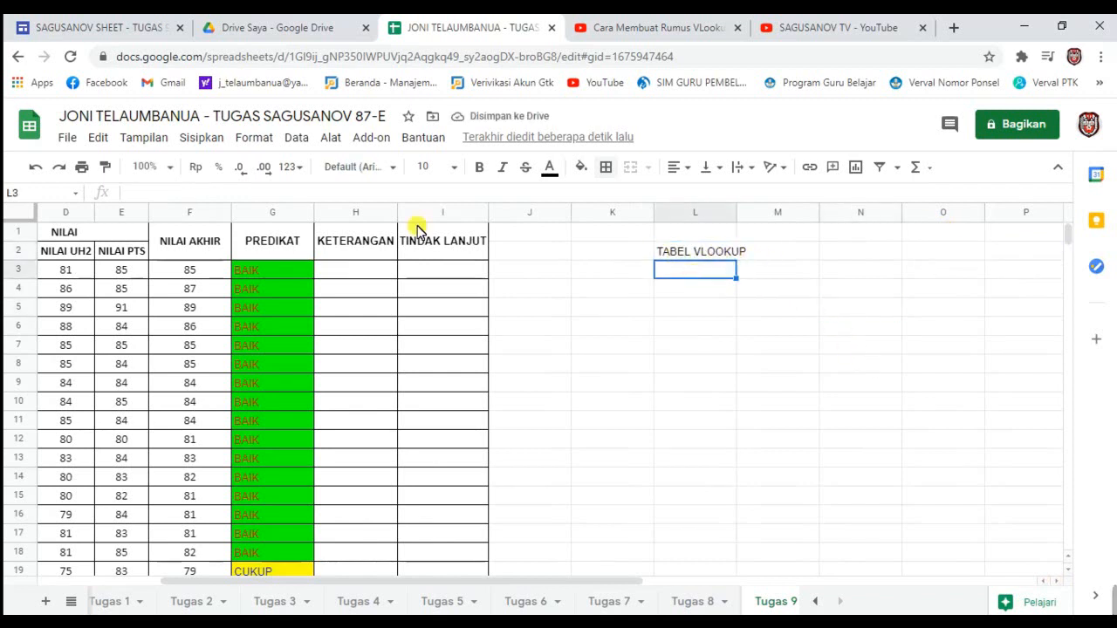
pyautogui.moveTo(284, 243); pyautogui.dragTo(443, 255)
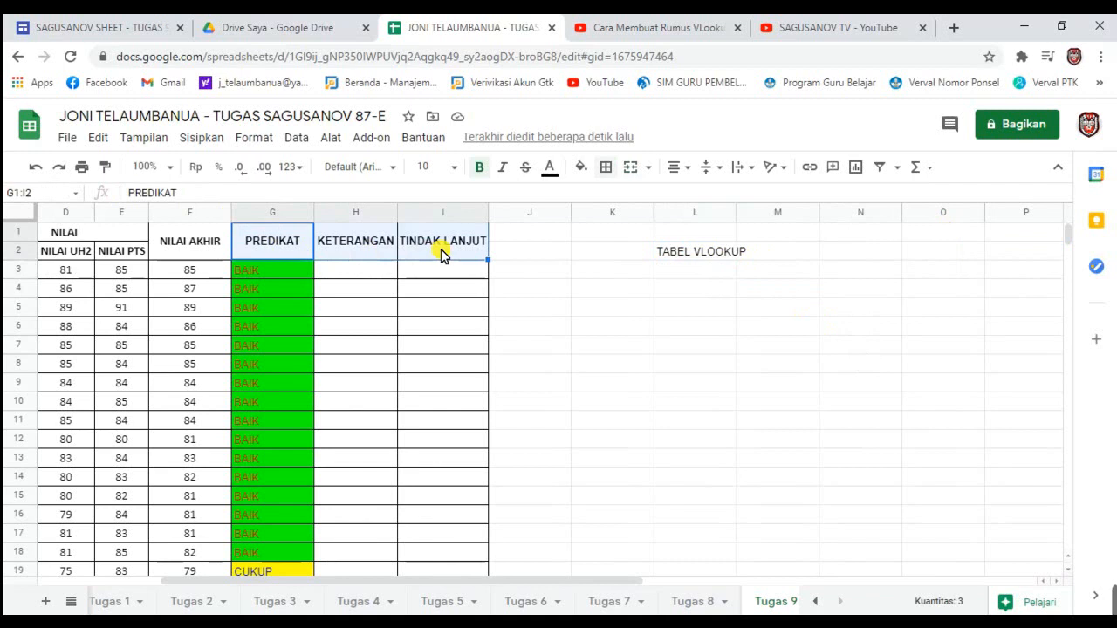
pyautogui.hotkey('ctrl', 'c')
pyautogui.click(671, 279)
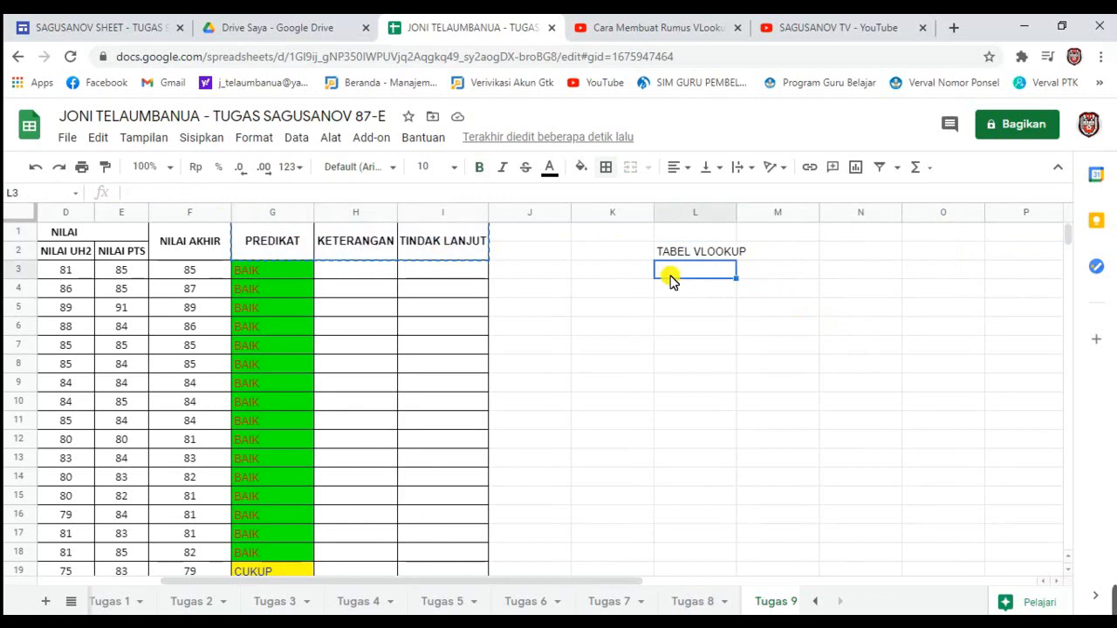
pyautogui.hotkey('ctrl', 'v')
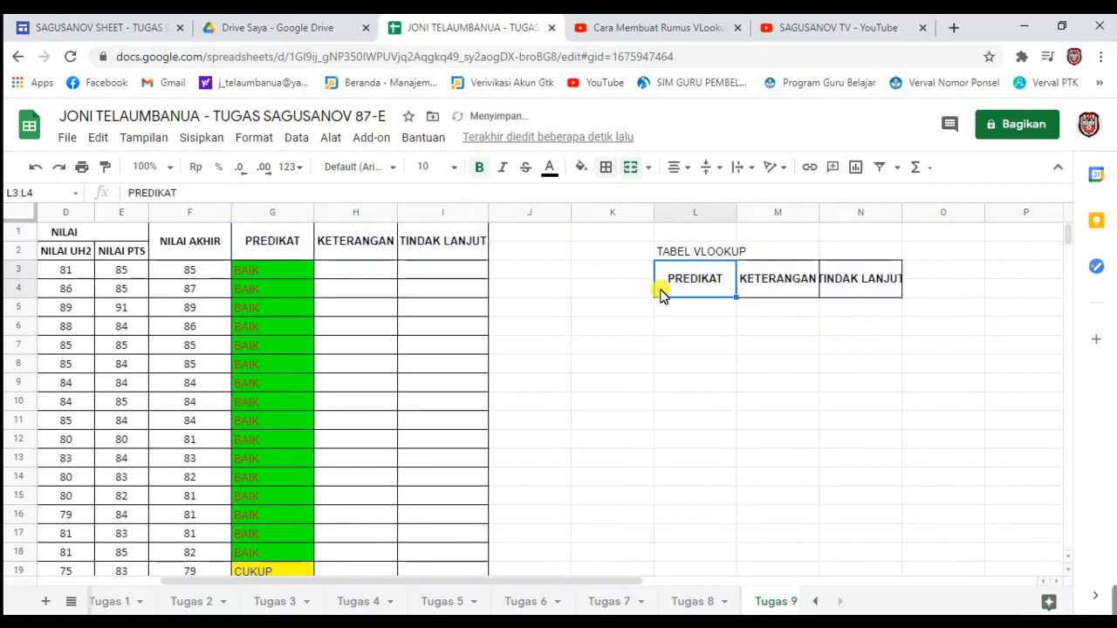
pyautogui.moveTo(661, 295); pyautogui.dragTo(848, 282)
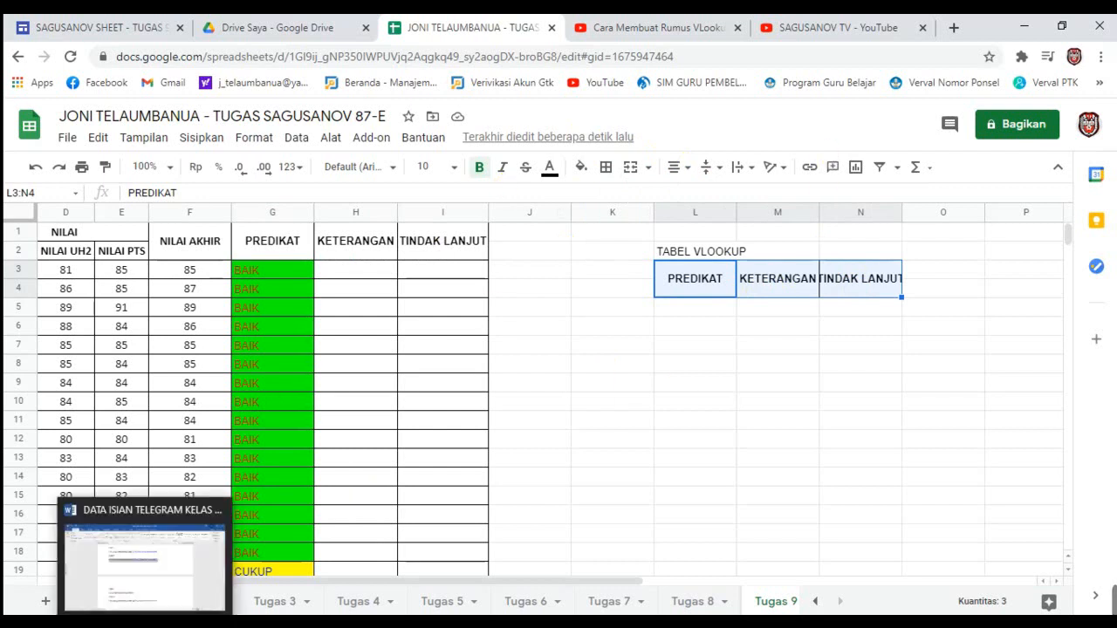
pyautogui.click(967, 59)
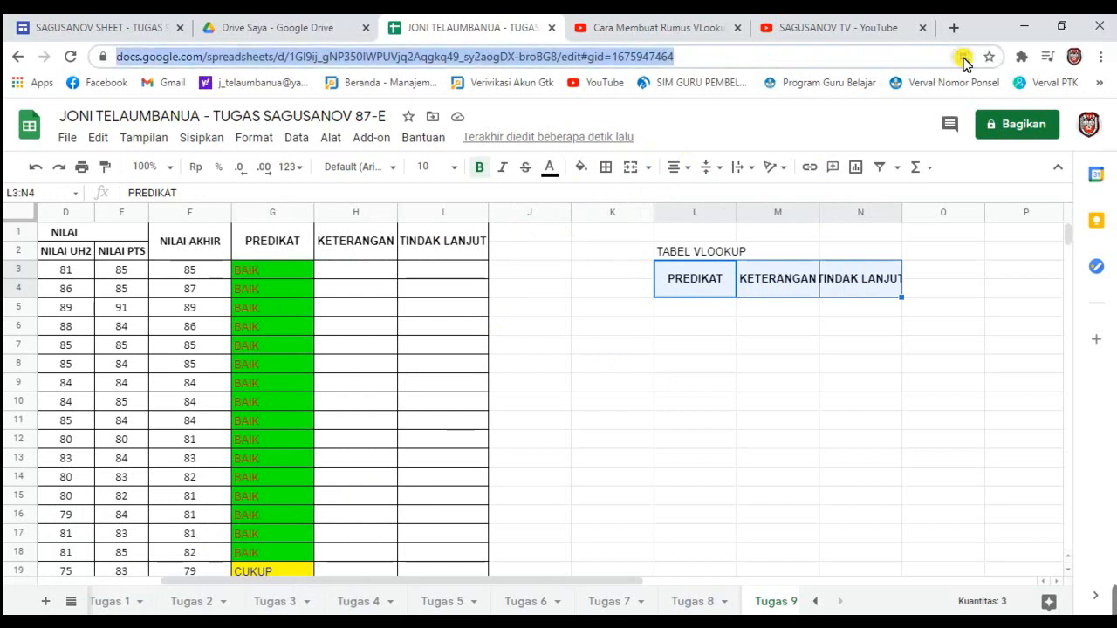
pyautogui.click(843, 140)
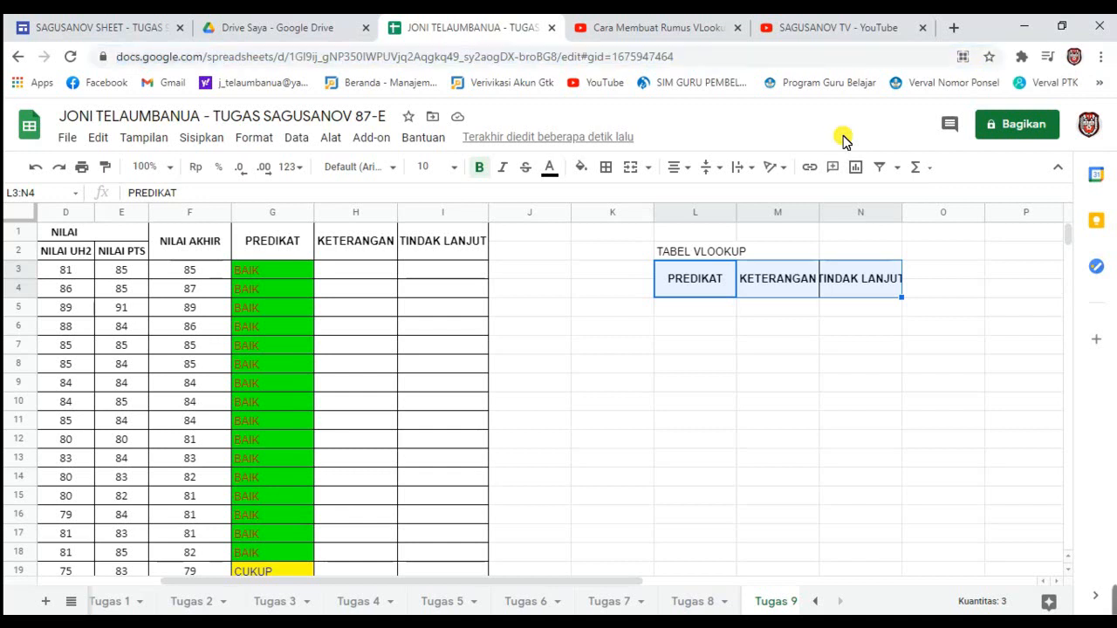
# Unmerge the pasted PREDIKAT, KETERANGAN and TINDAK LANJUT header cells in L3:N4
pyautogui.click(650, 171)
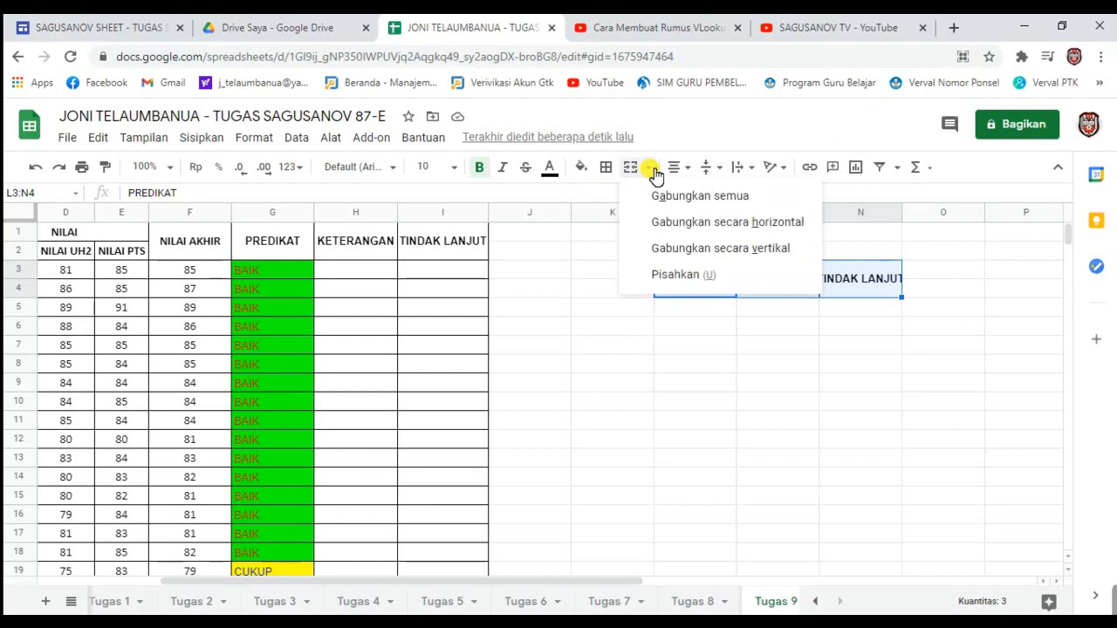
pyautogui.click(694, 275)
pyautogui.click(662, 293)
# Merge L2:N2 into one cell and centre the TABEL VLOOKUP title across the table
pyautogui.moveTo(712, 276); pyautogui.dragTo(846, 262)
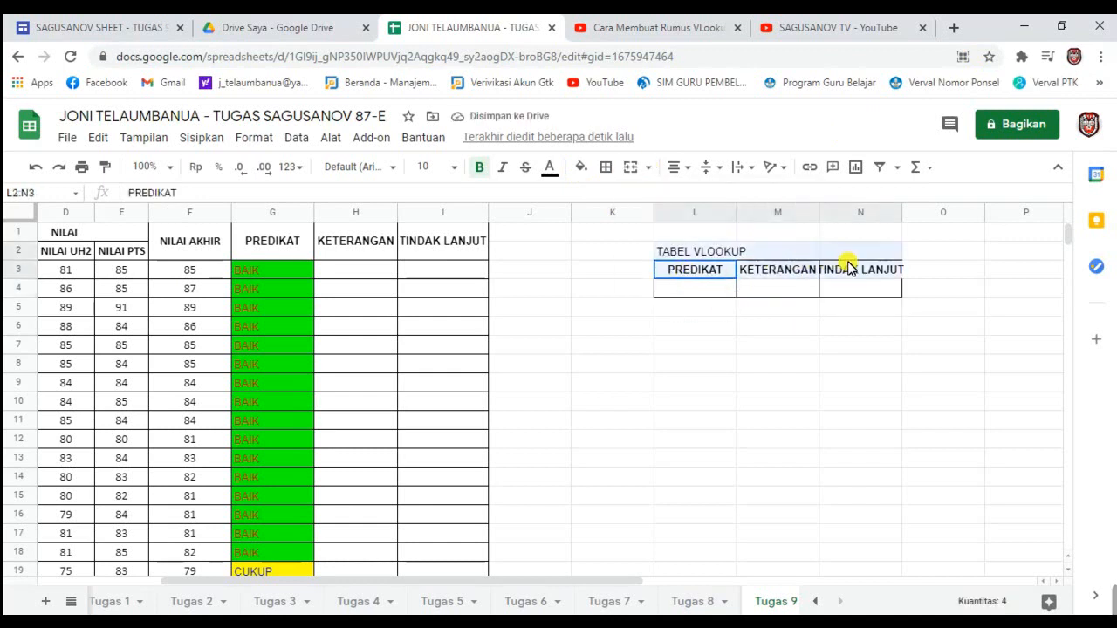
pyautogui.moveTo(679, 250); pyautogui.dragTo(847, 250)
pyautogui.click(632, 167)
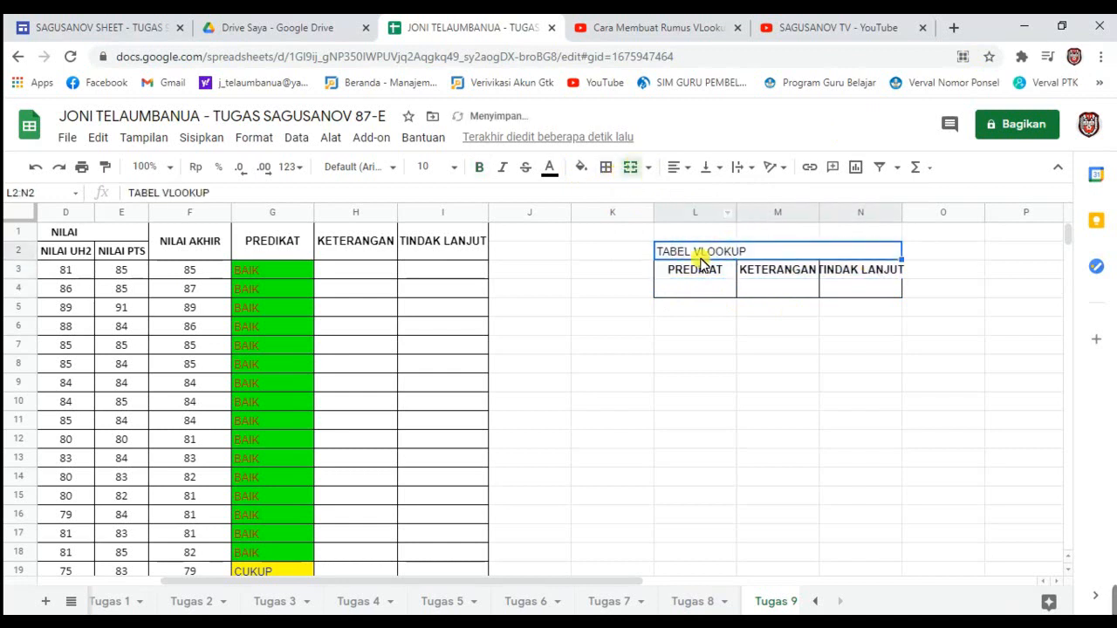
pyautogui.click(690, 170)
pyautogui.click(690, 191)
# Apply all borders to the lookup table from the header row down to row 6, covering L3:N6
pyautogui.click(707, 290)
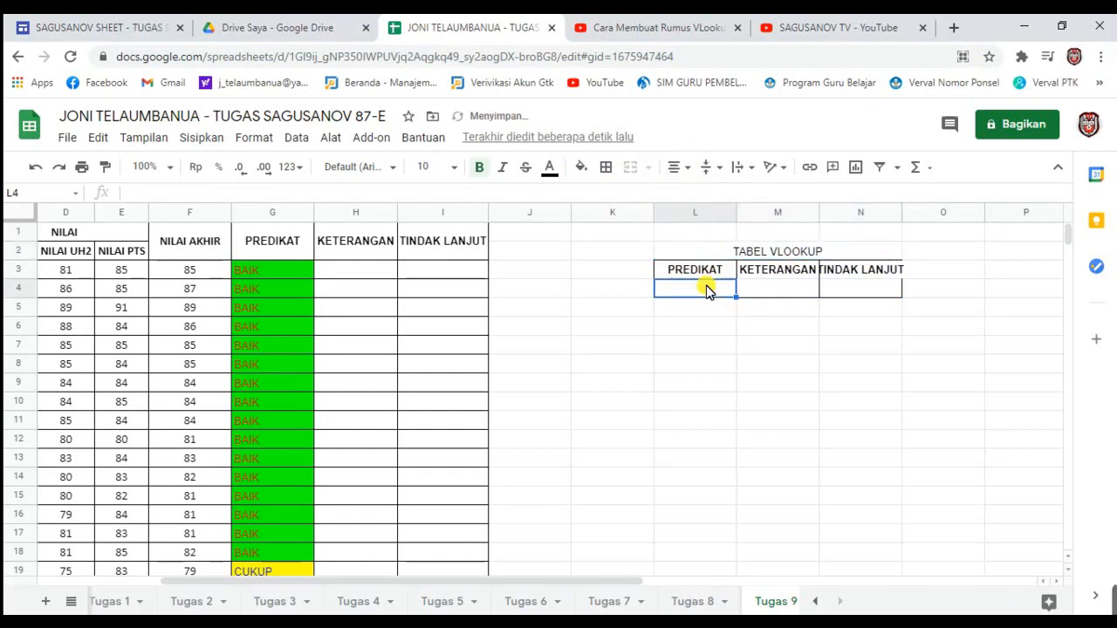
pyautogui.moveTo(668, 274); pyautogui.dragTo(865, 287)
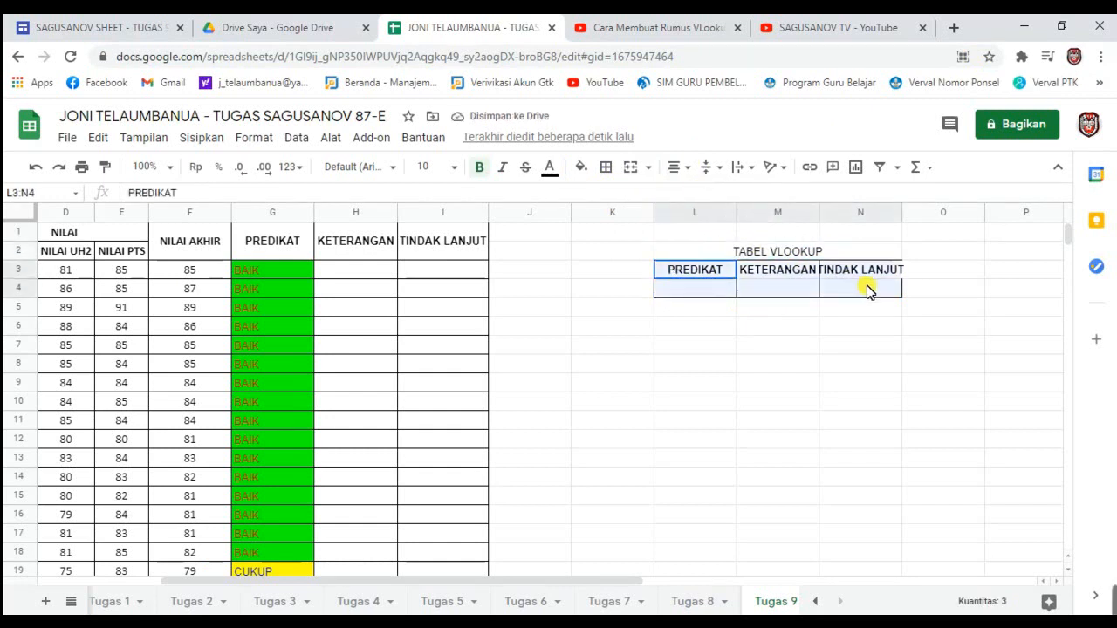
pyautogui.click(606, 167)
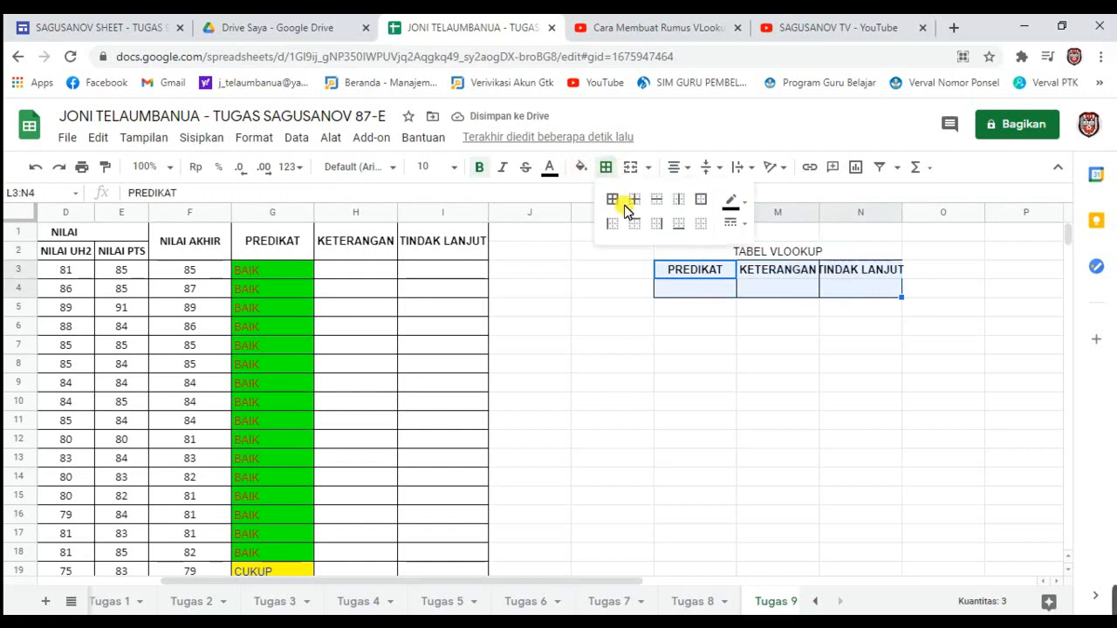
pyautogui.click(622, 205)
pyautogui.click(688, 271)
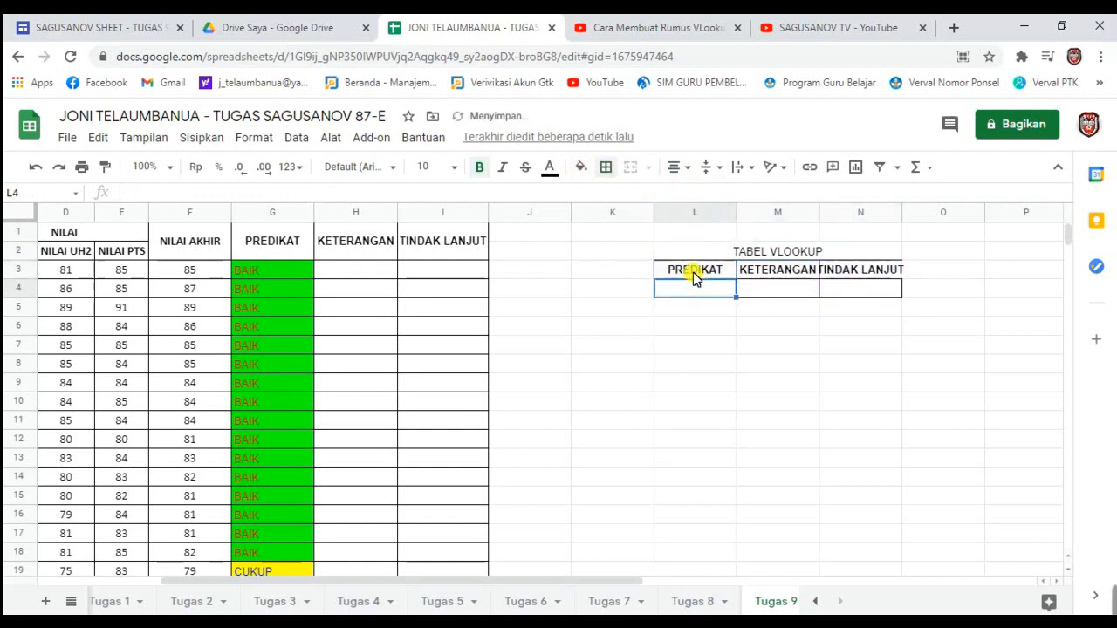
pyautogui.click(704, 293)
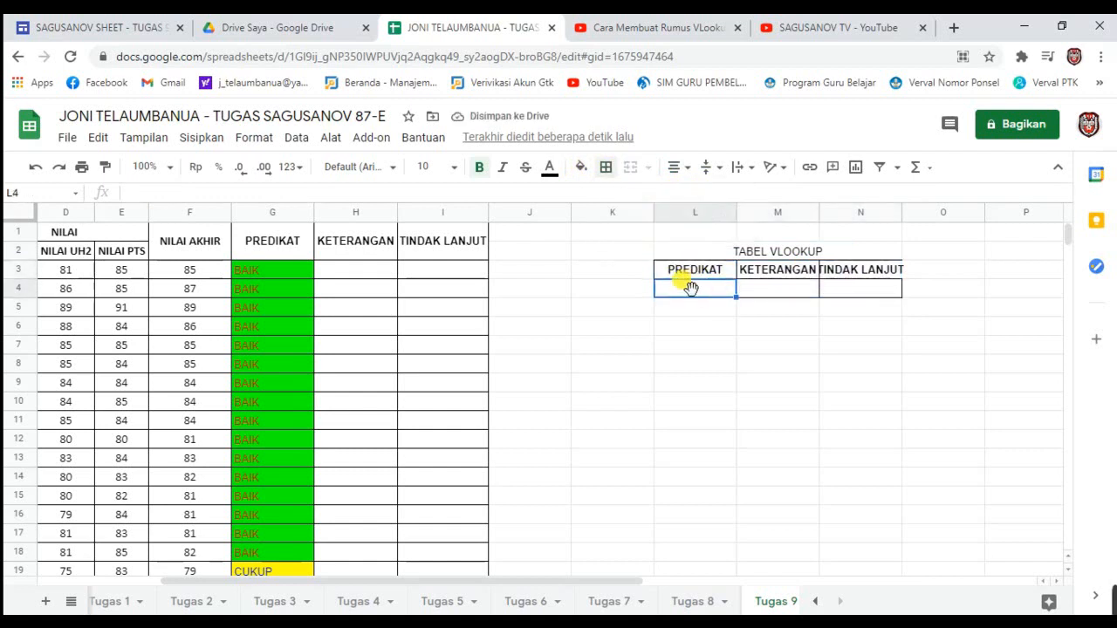
pyautogui.moveTo(666, 288); pyautogui.dragTo(908, 324)
# Enter BAIK, CUKUP and KURANG in L4:L6, and widen columns M and N so their headers fit
pyautogui.click(688, 297)
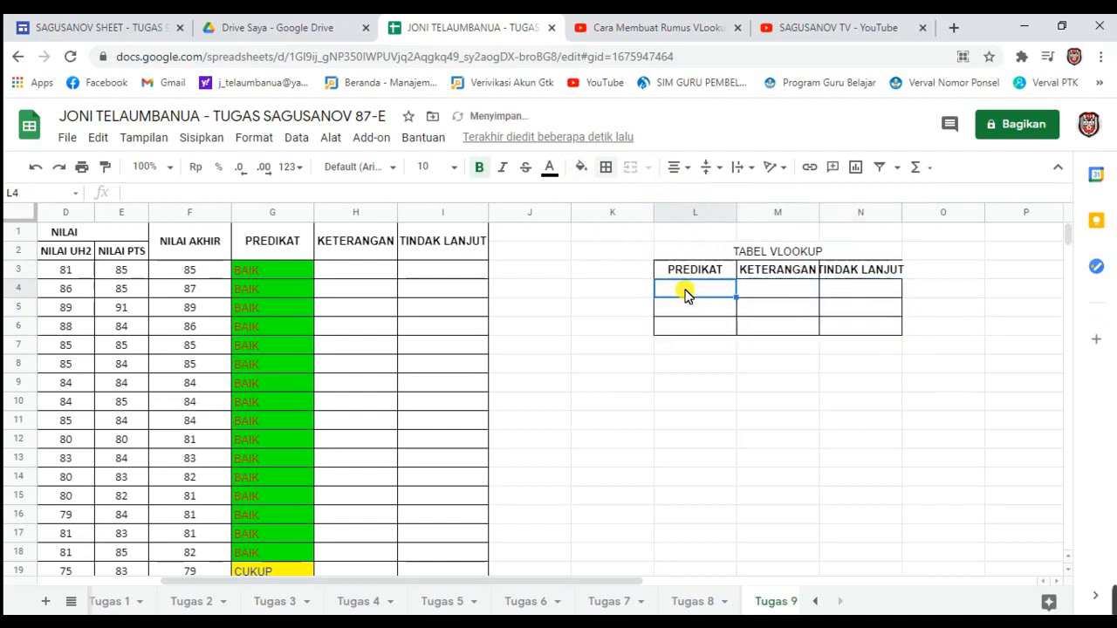
pyautogui.write('BAIK')
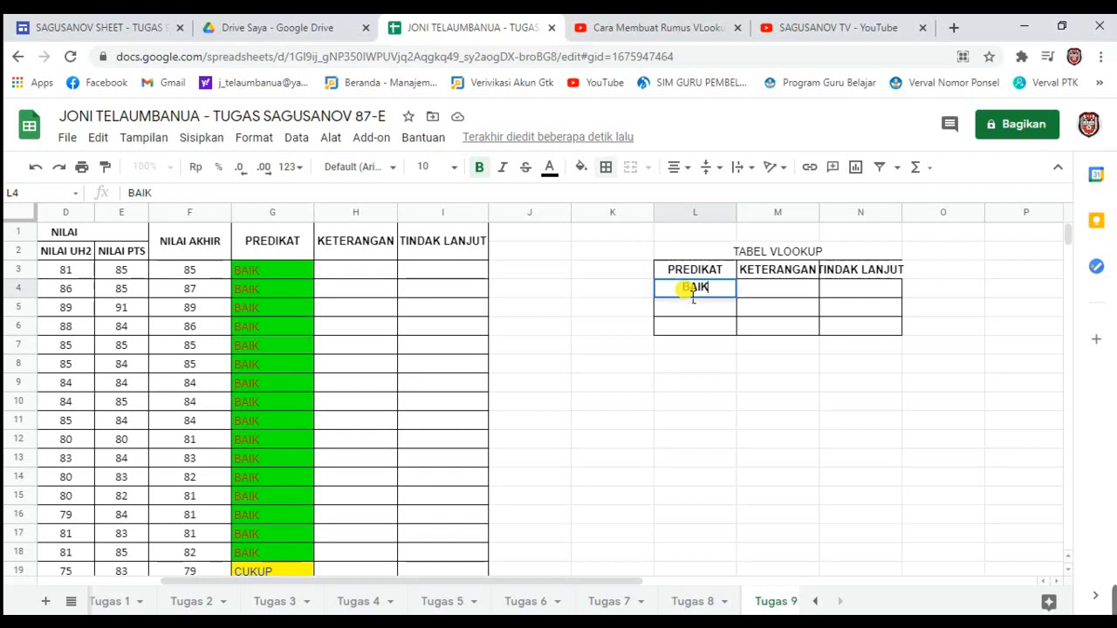
pyautogui.press('Return')
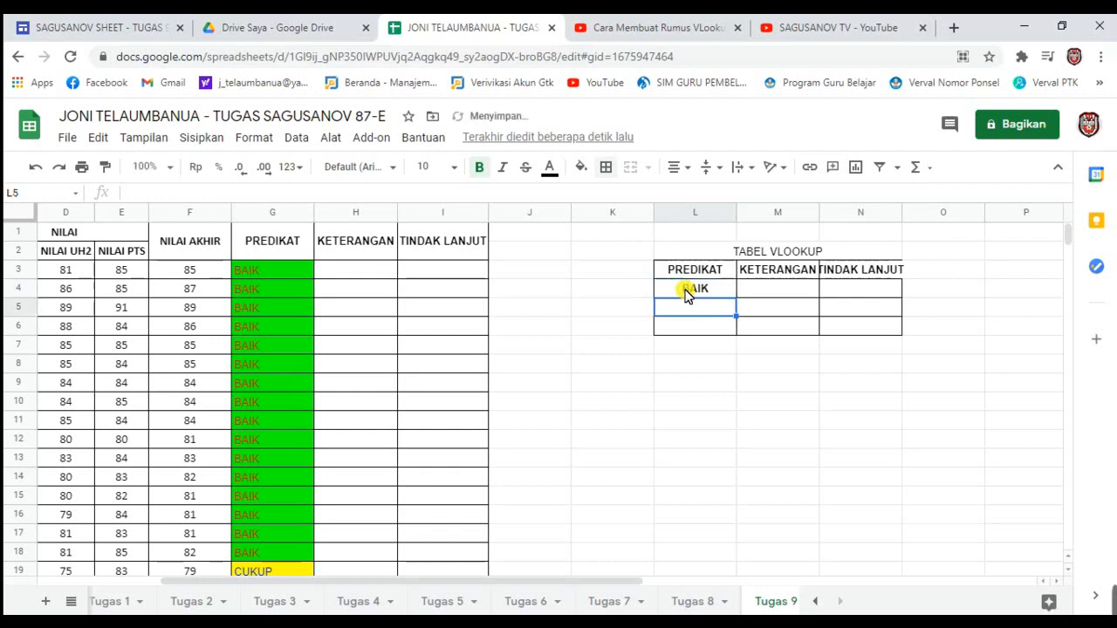
pyautogui.write('CUKUP')
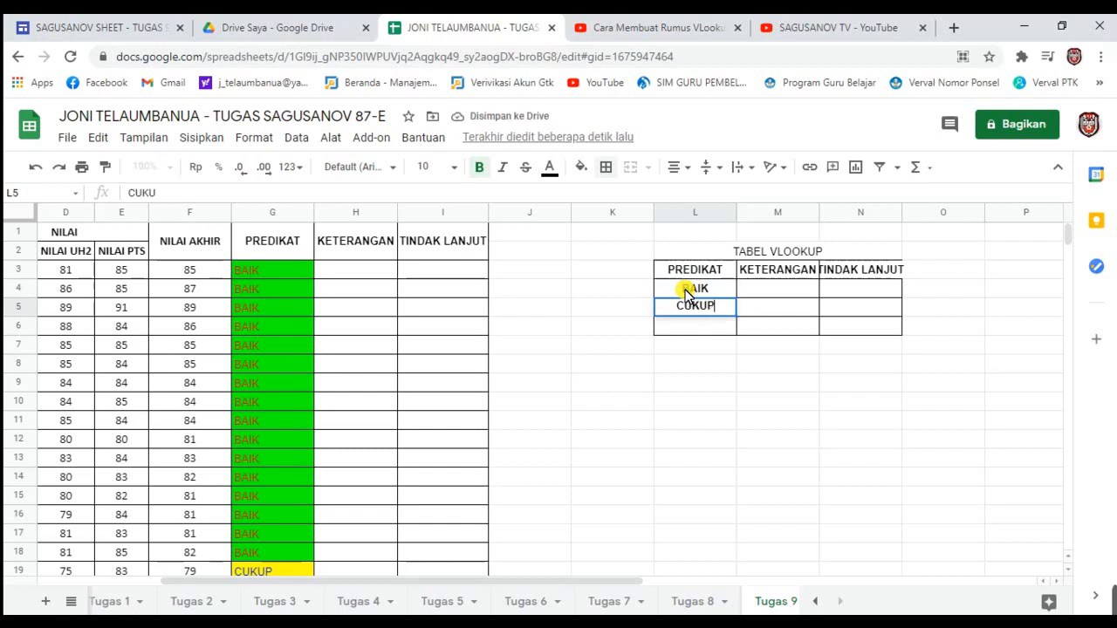
pyautogui.press('Return')
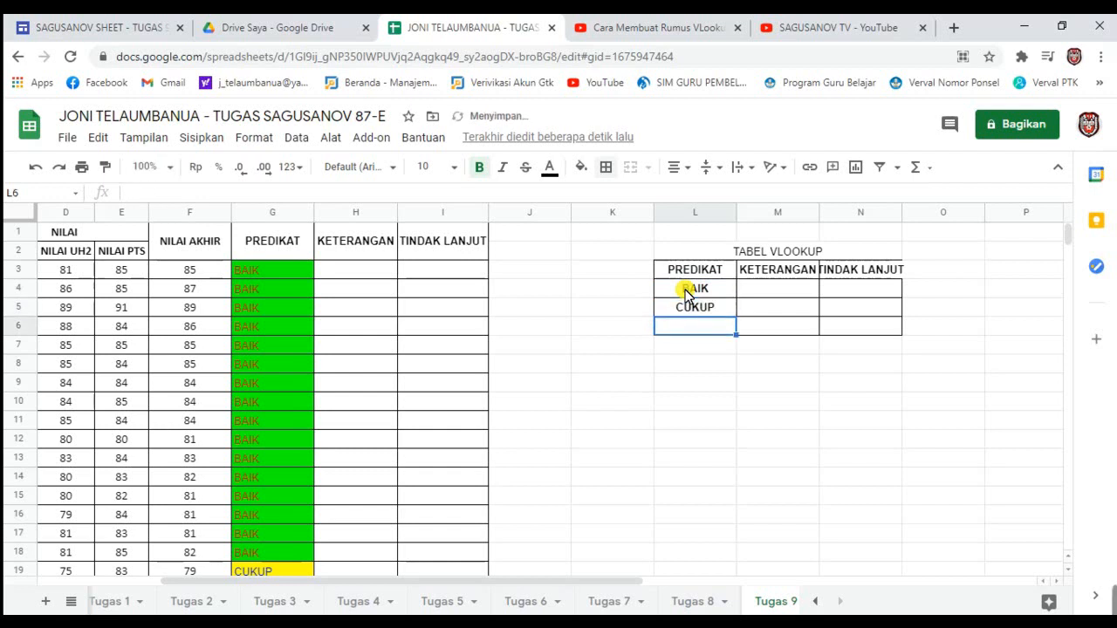
pyautogui.write('KURANG')
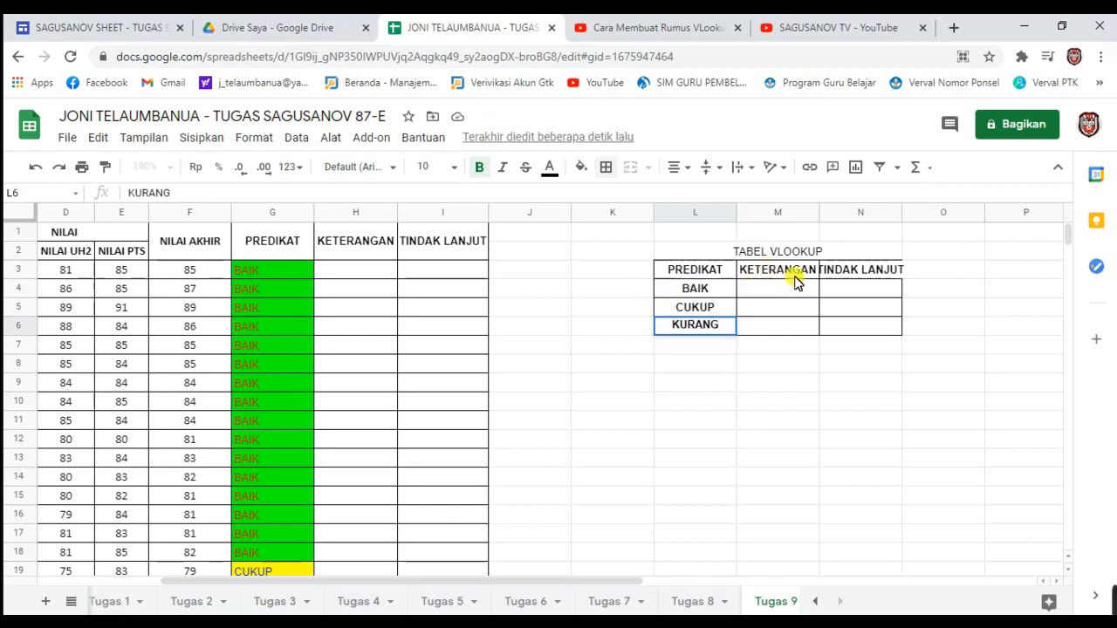
pyautogui.moveTo(820, 210); pyautogui.dragTo(823, 210)
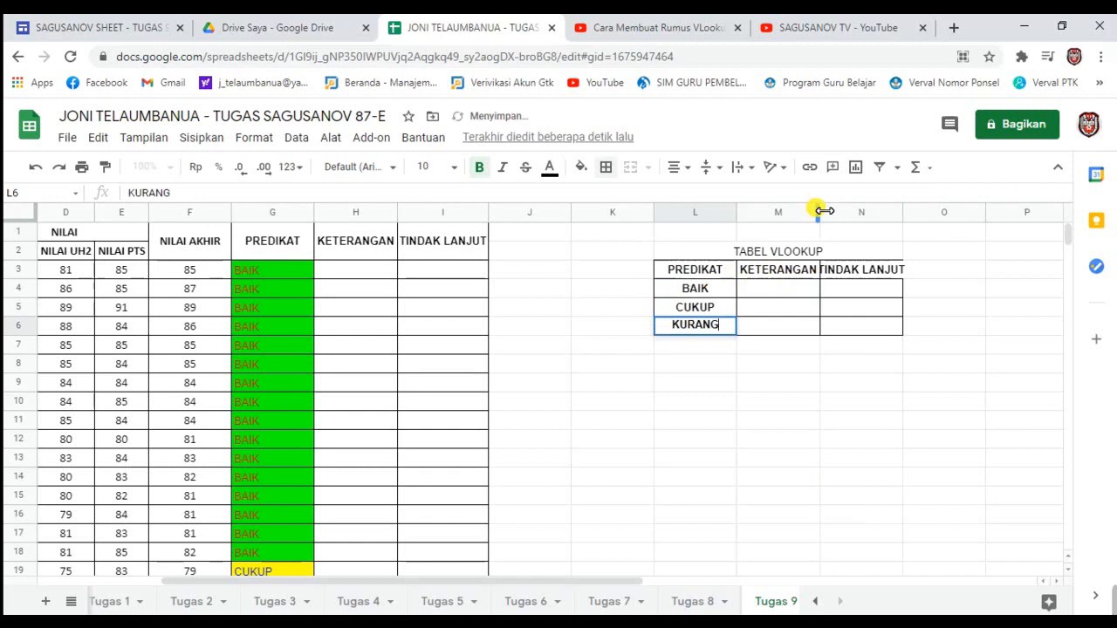
pyautogui.moveTo(903, 212); pyautogui.dragTo(914, 212)
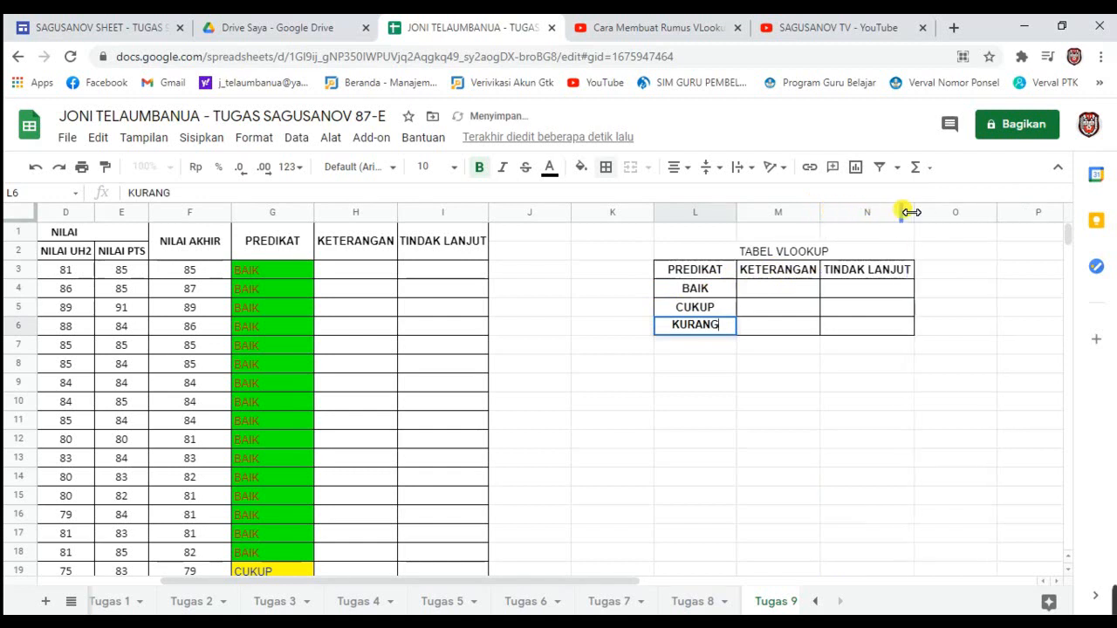
# Fill the lookup table's KETERANGAN column with LULUS for BAIK and CUKUP, and TIDAK LULUS for KURANG
pyautogui.click(782, 293)
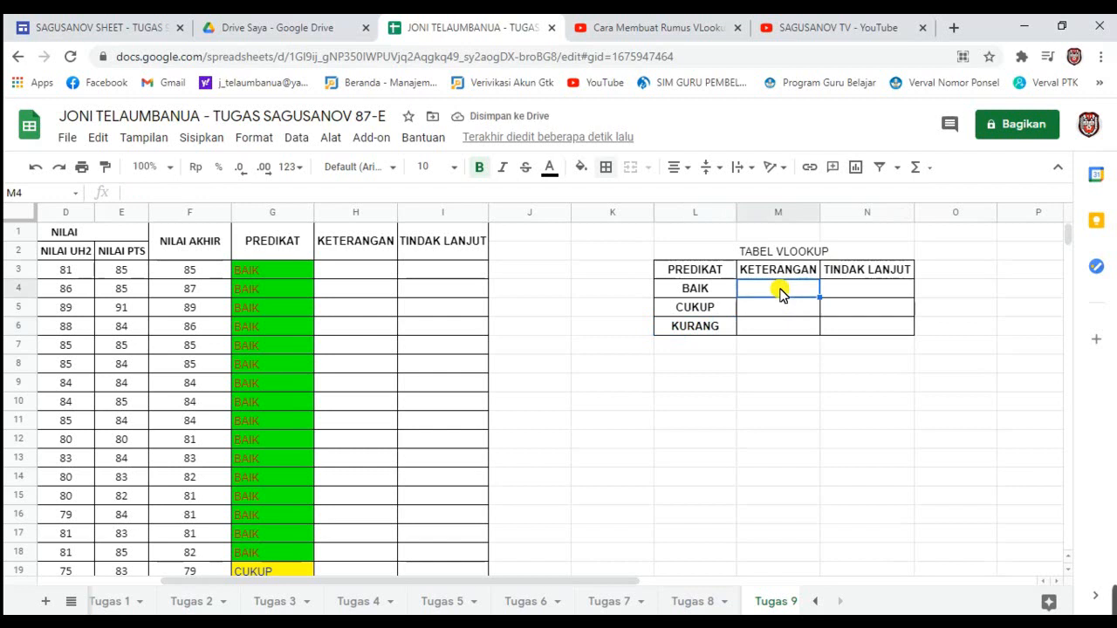
pyautogui.write('LULUS')
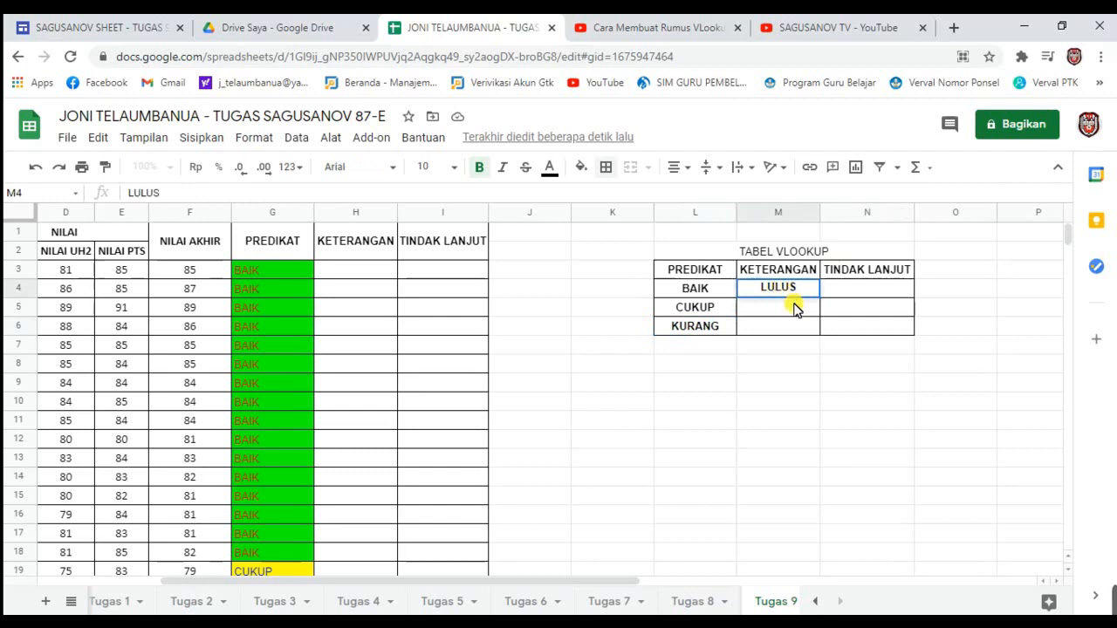
pyautogui.press('Return')
pyautogui.click(791, 291)
pyautogui.moveTo(819, 297); pyautogui.dragTo(821, 313)
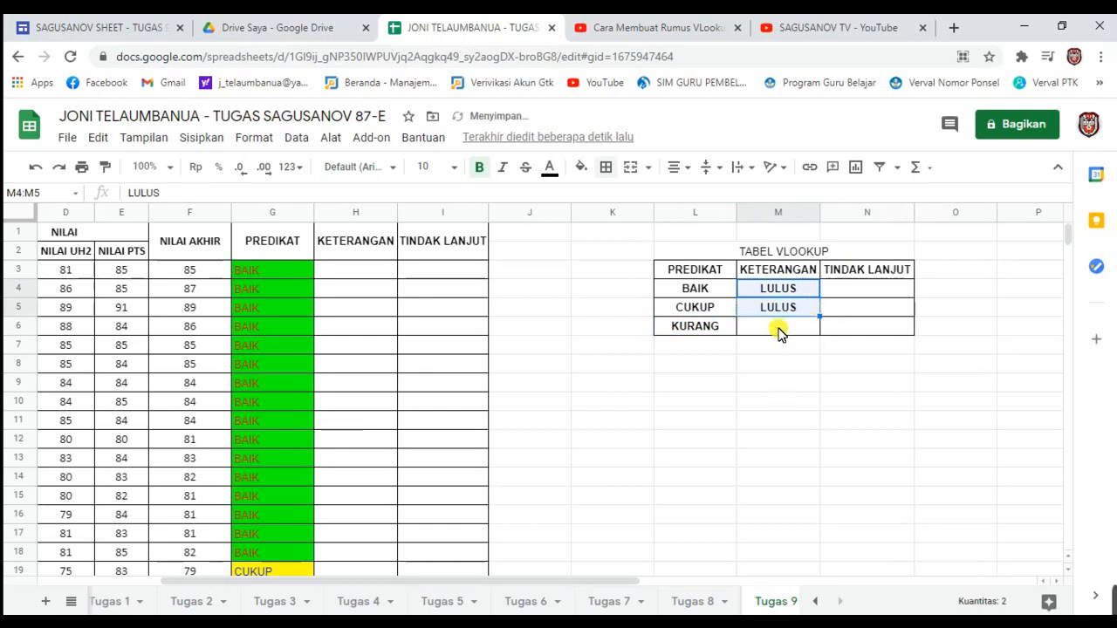
pyautogui.click(779, 330)
pyautogui.write('TI')
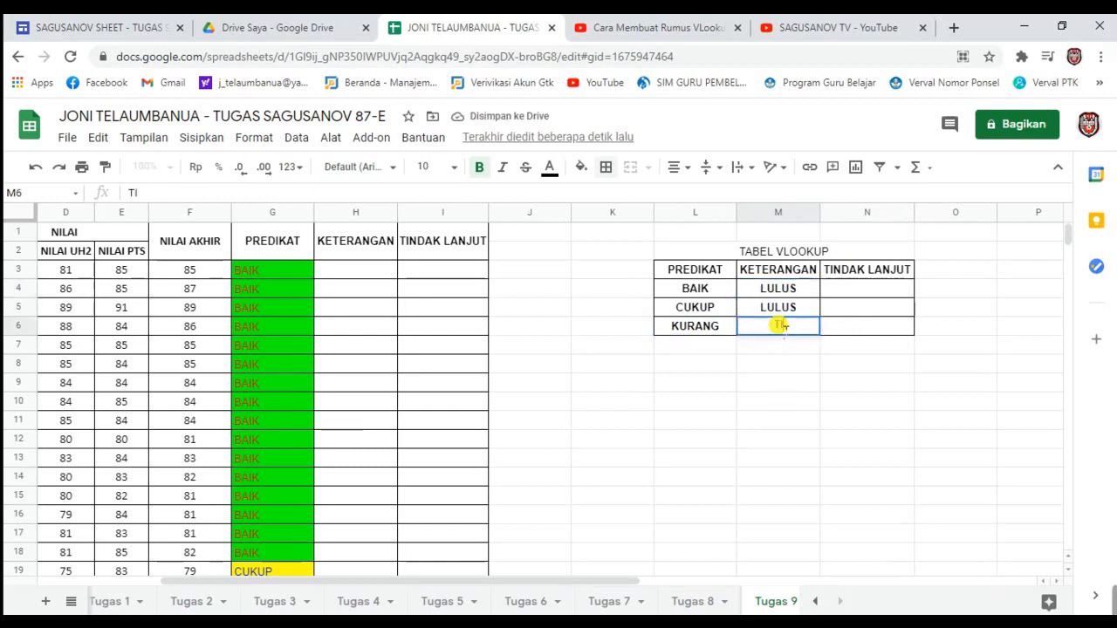
pyautogui.write('DAK LULUS')
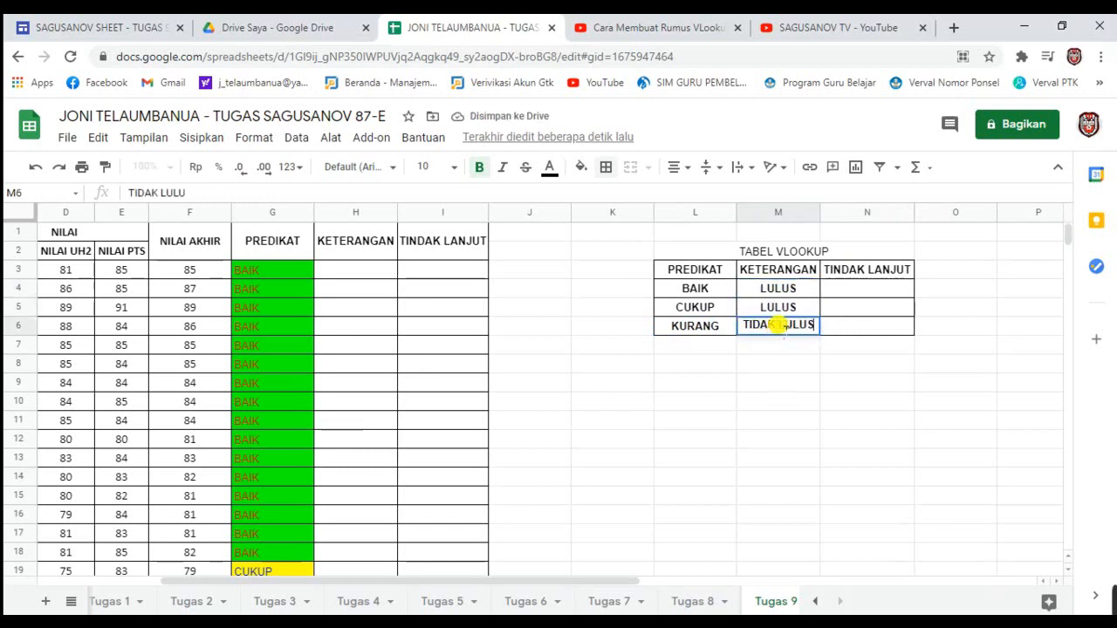
# Fill the lookup table's TINDAK LANJUT column with PENGAYAAN for BAIK and CUKUP, and REMIDIAL for KURANG
pyautogui.click(853, 289)
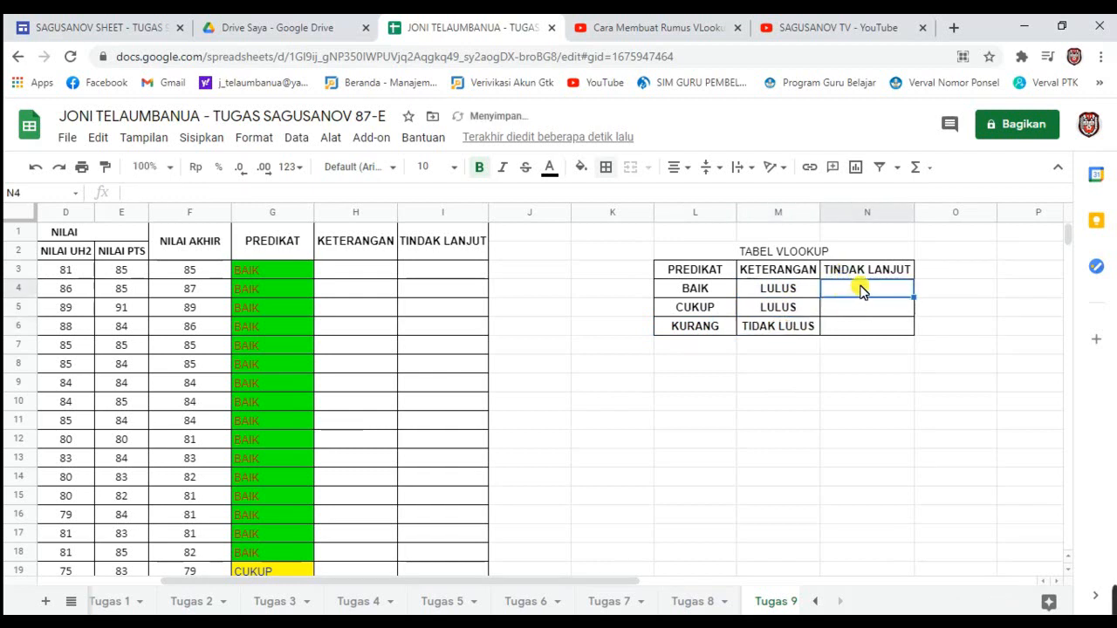
pyautogui.write('PENYA')
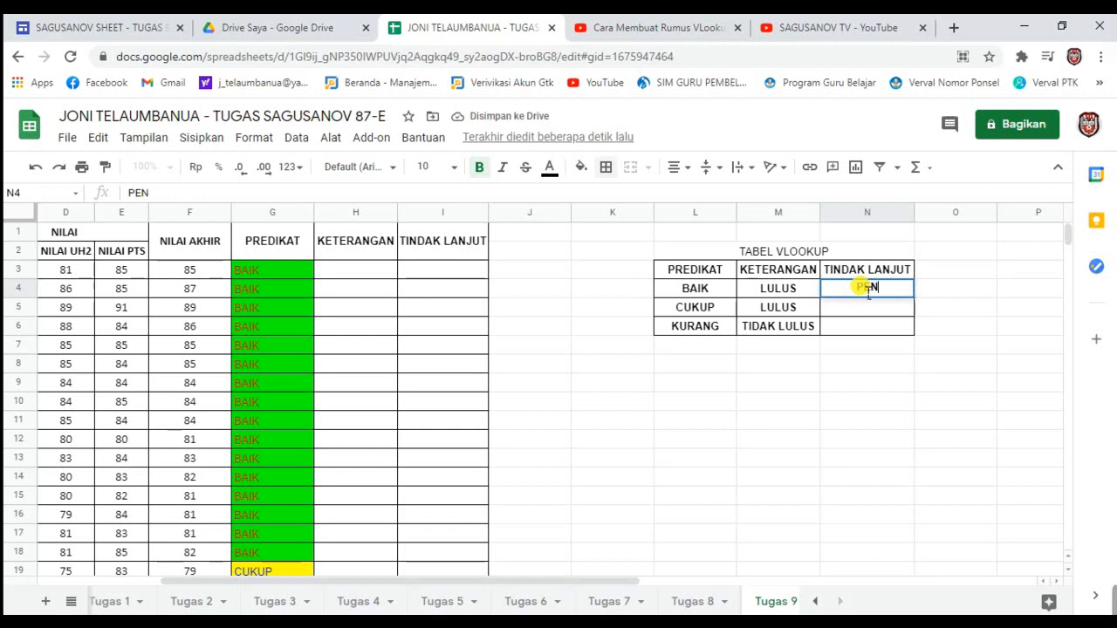
pyautogui.press('BackSpace')
pyautogui.press('BackSpace')
pyautogui.write('GAYA')
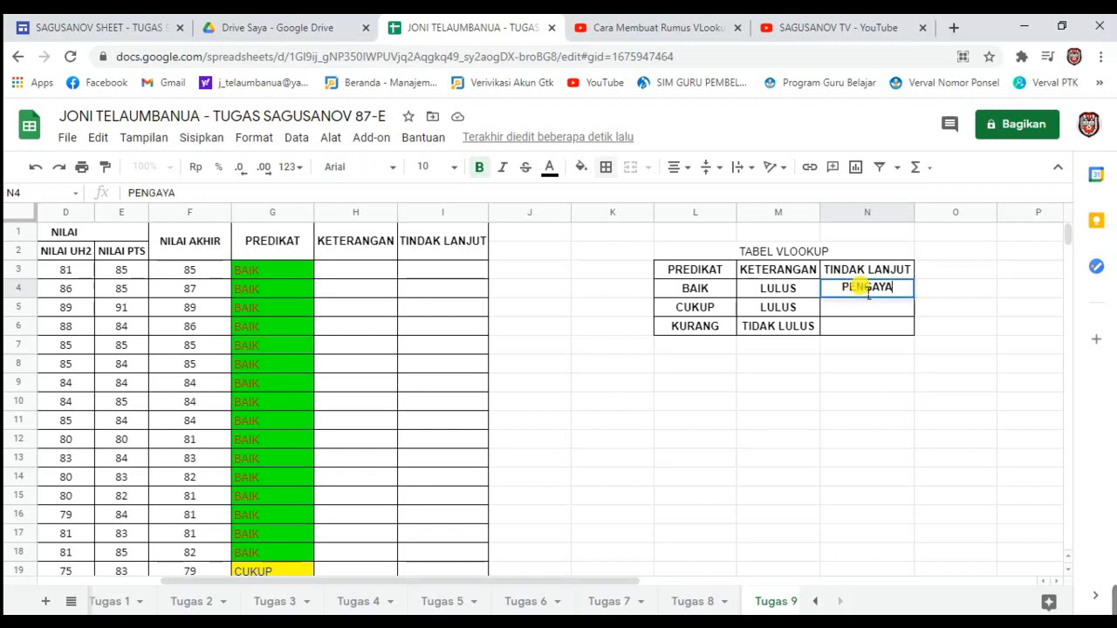
pyautogui.write('AN')
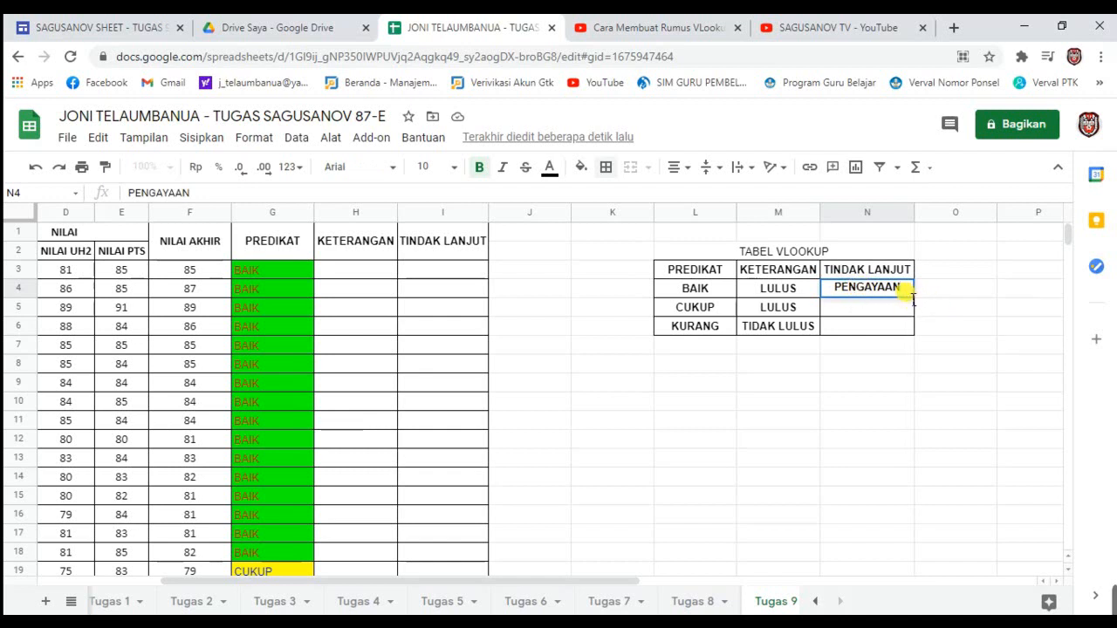
pyautogui.press('Return')
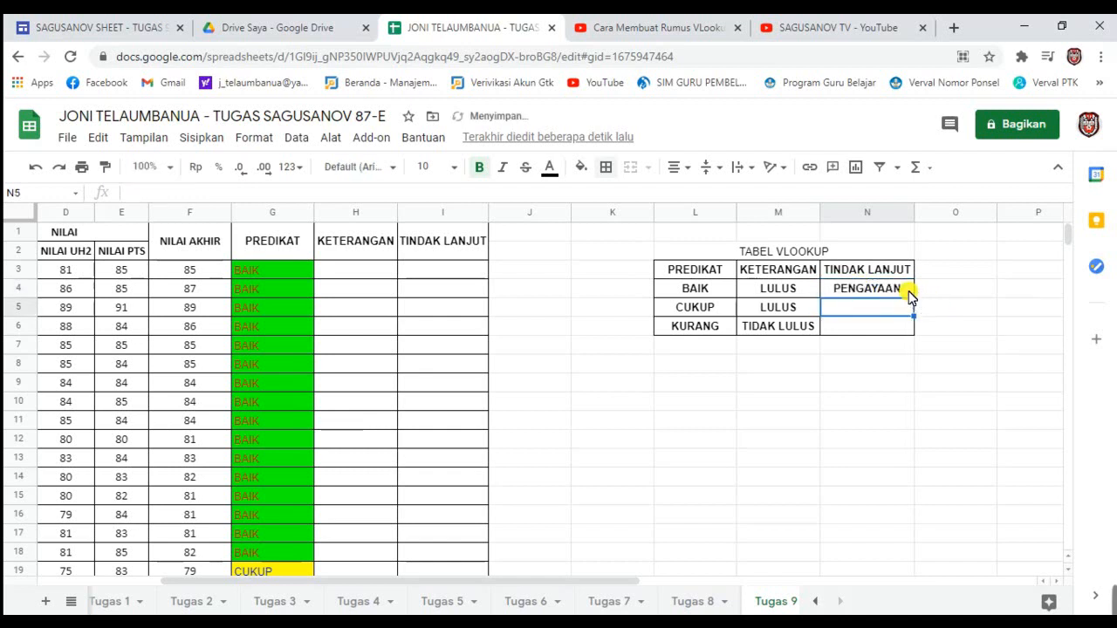
pyautogui.click(909, 295)
pyautogui.moveTo(913, 296); pyautogui.dragTo(927, 323)
pyautogui.click(883, 332)
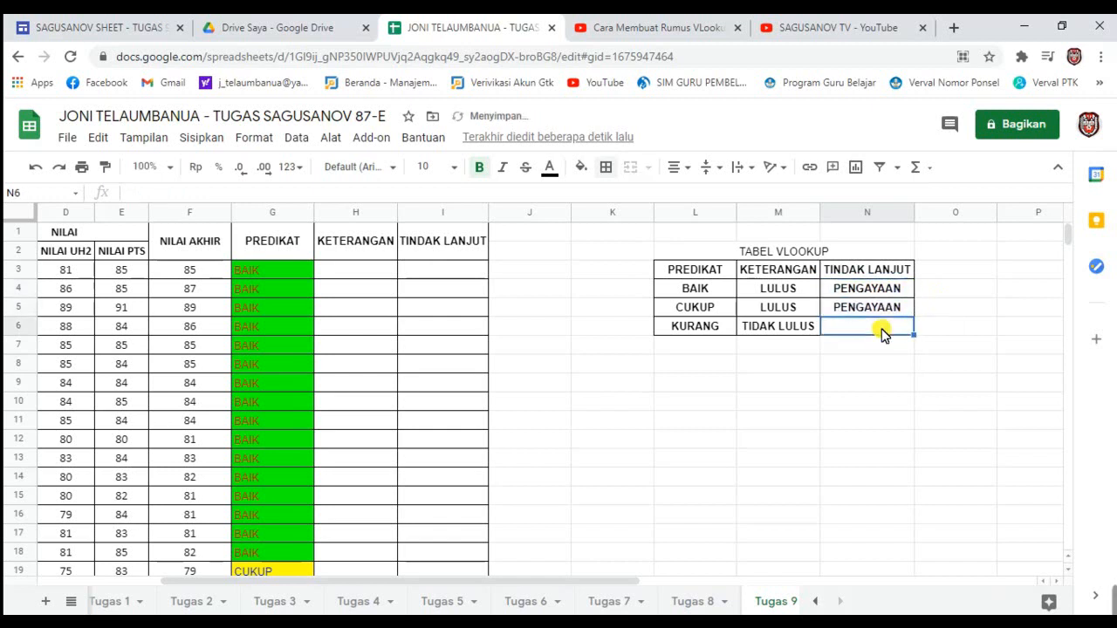
pyautogui.write('REMIDIAL')
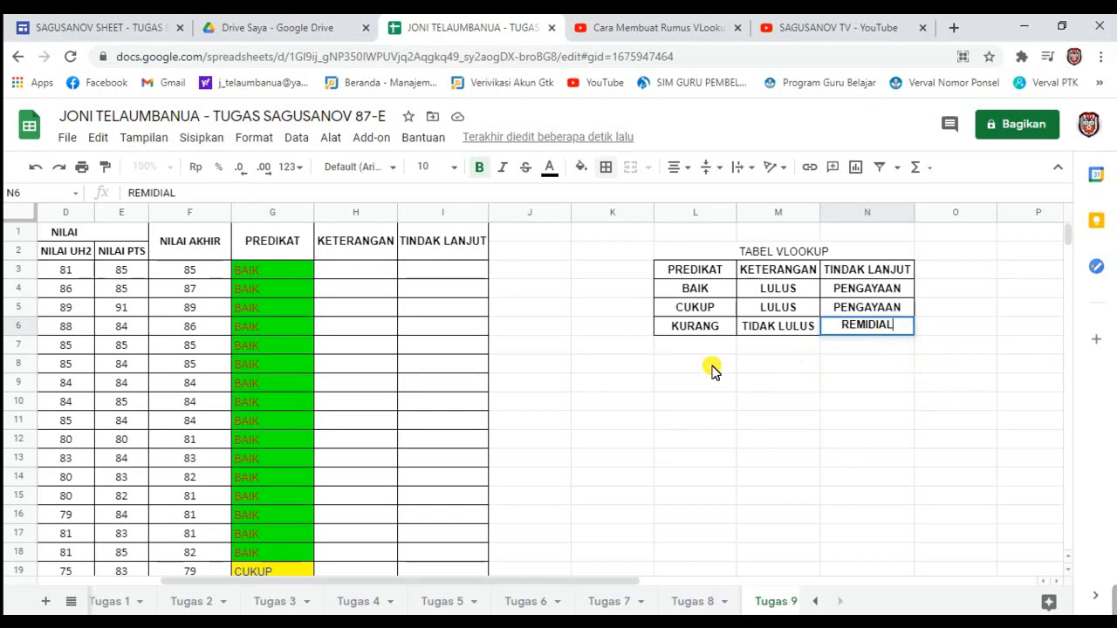
pyautogui.click(356, 274)
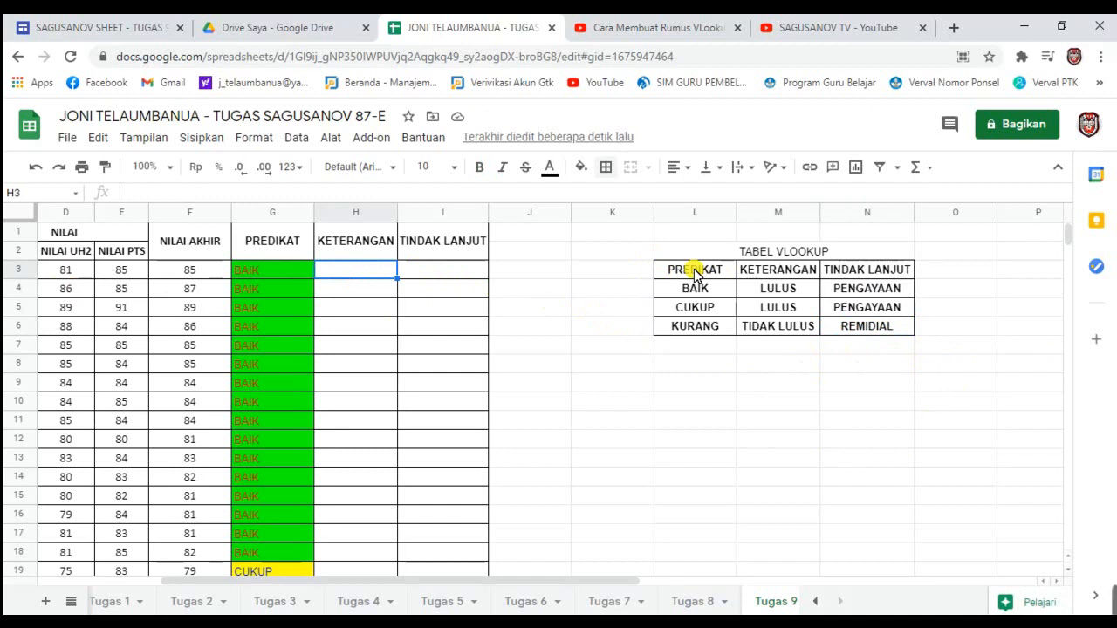
# Make the TABEL VLOOKUP title bold and colour its text blue
pyautogui.click(669, 254)
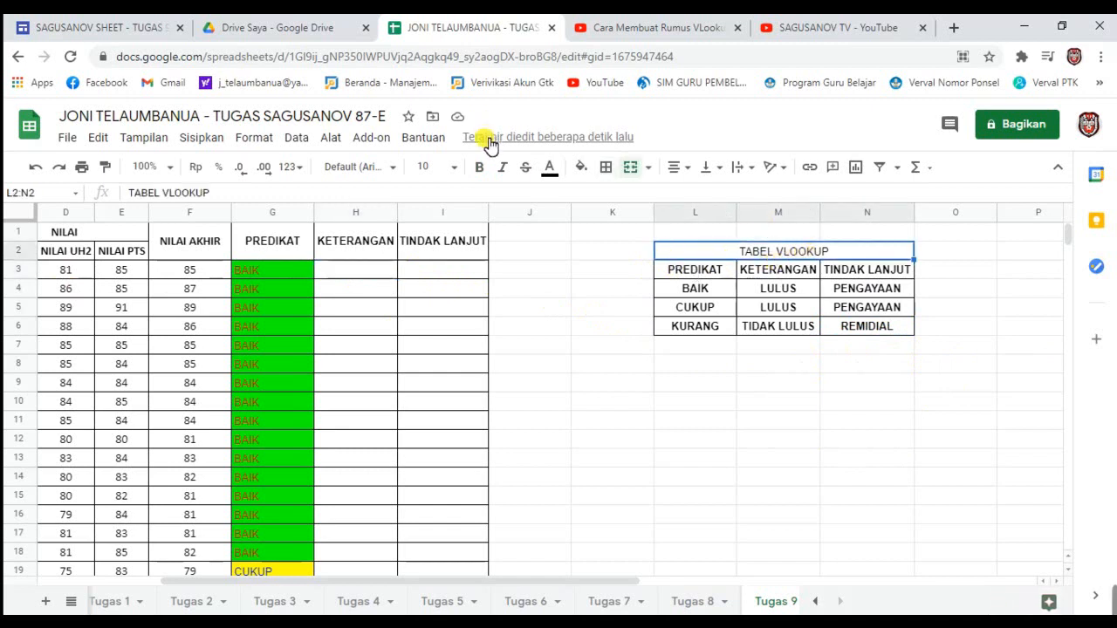
pyautogui.click(479, 167)
pyautogui.click(550, 167)
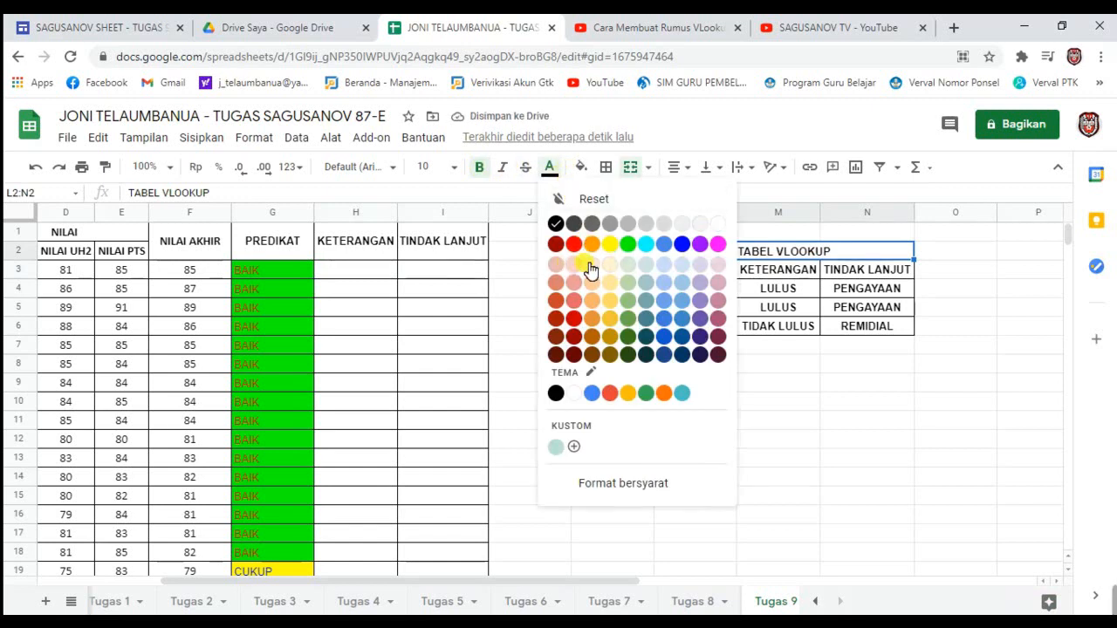
pyautogui.click(681, 243)
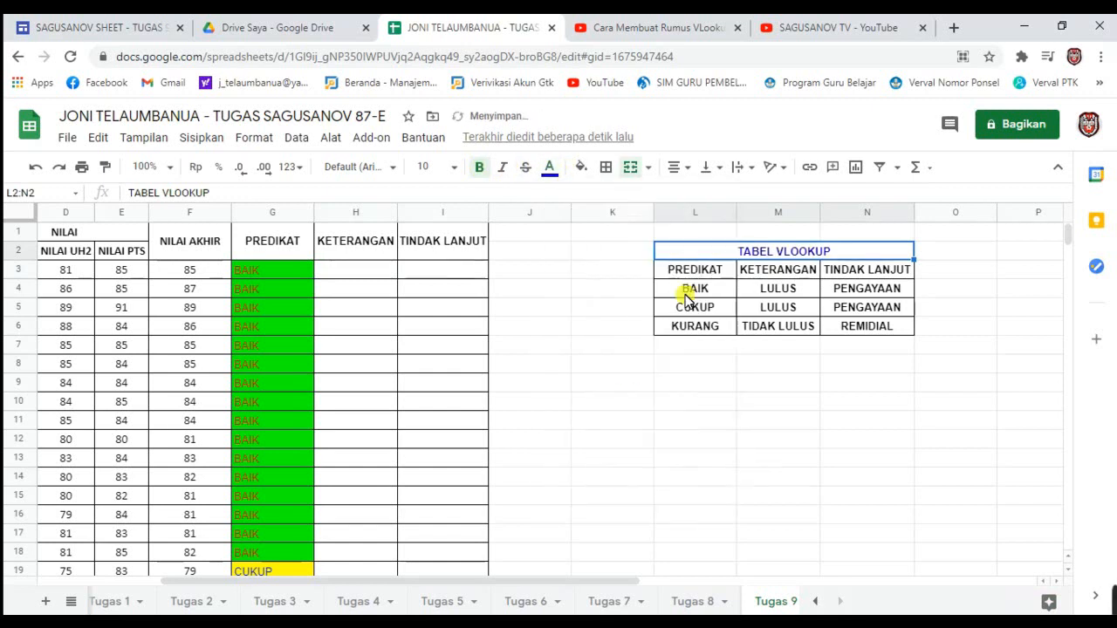
pyautogui.click(699, 348)
# Remove the bold formatting from the lookup table's data cells L4:N6
pyautogui.click(670, 269)
pyautogui.moveTo(690, 273); pyautogui.dragTo(714, 329)
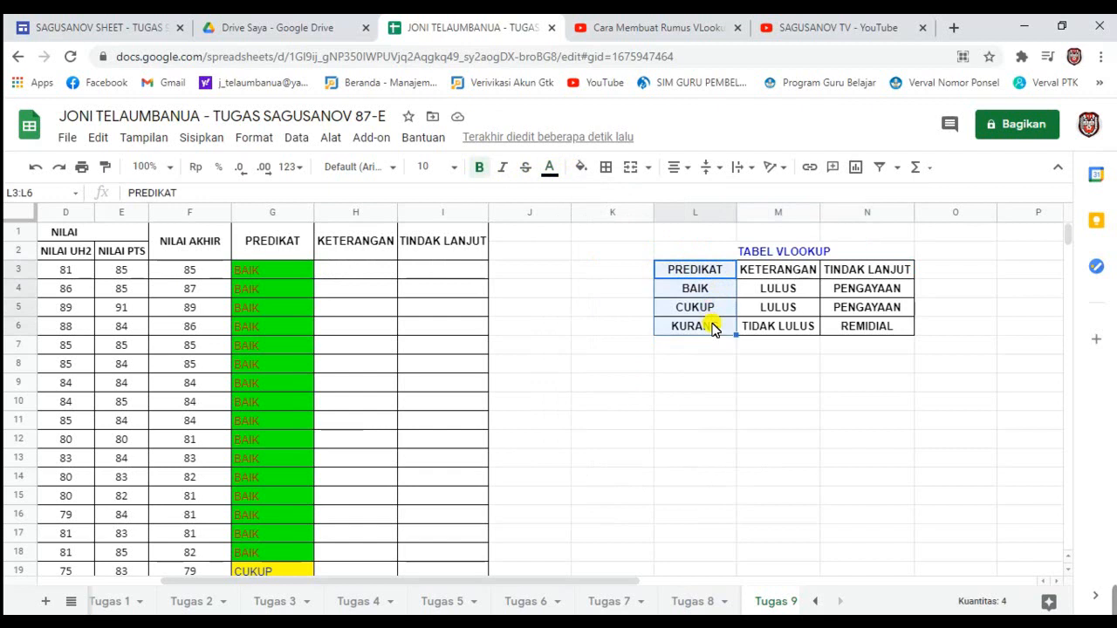
pyautogui.click(683, 297)
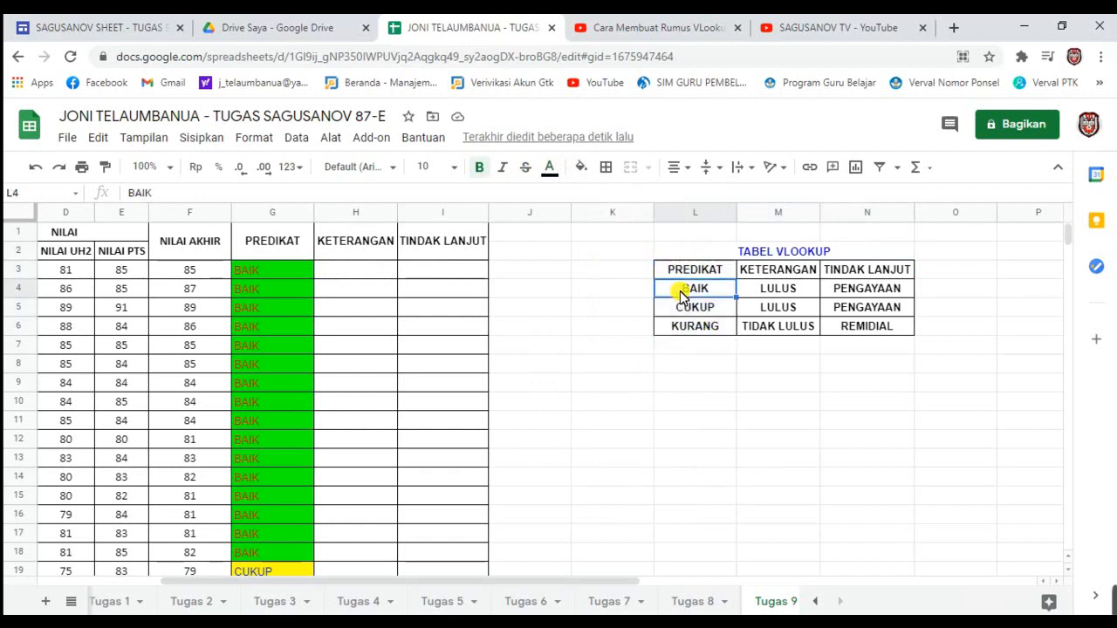
pyautogui.moveTo(682, 297); pyautogui.dragTo(861, 324)
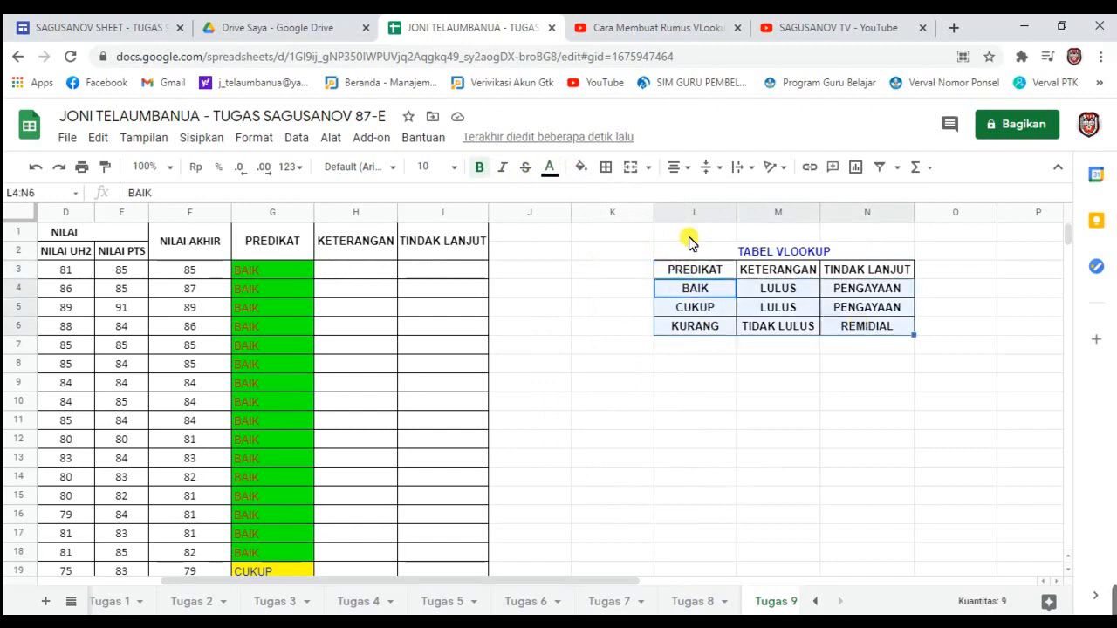
pyautogui.click(479, 167)
pyautogui.click(690, 307)
pyautogui.click(703, 349)
# Fill the lookup table's PREDIKAT cells with green for BAIK, yellow for CUKUP and red for KURANG
pyautogui.click(682, 289)
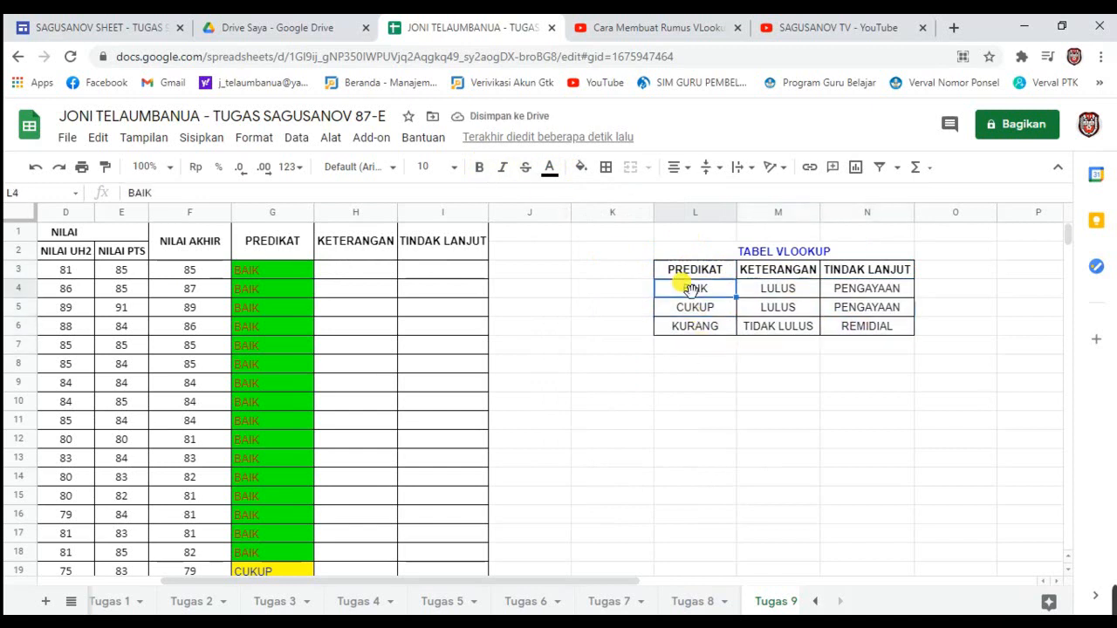
pyautogui.click(581, 167)
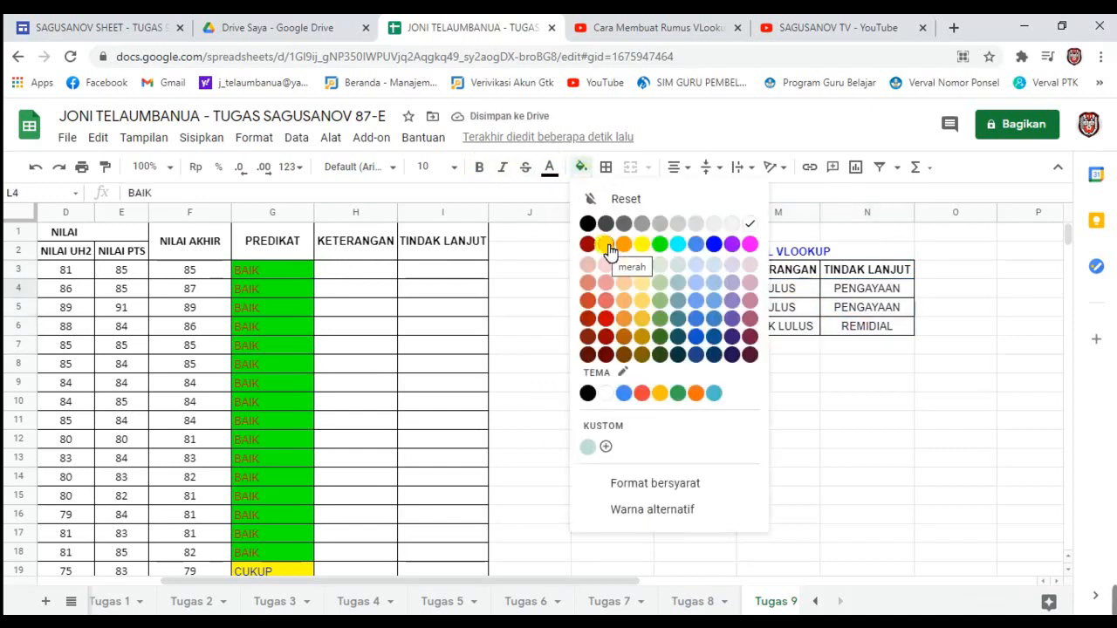
pyautogui.click(660, 245)
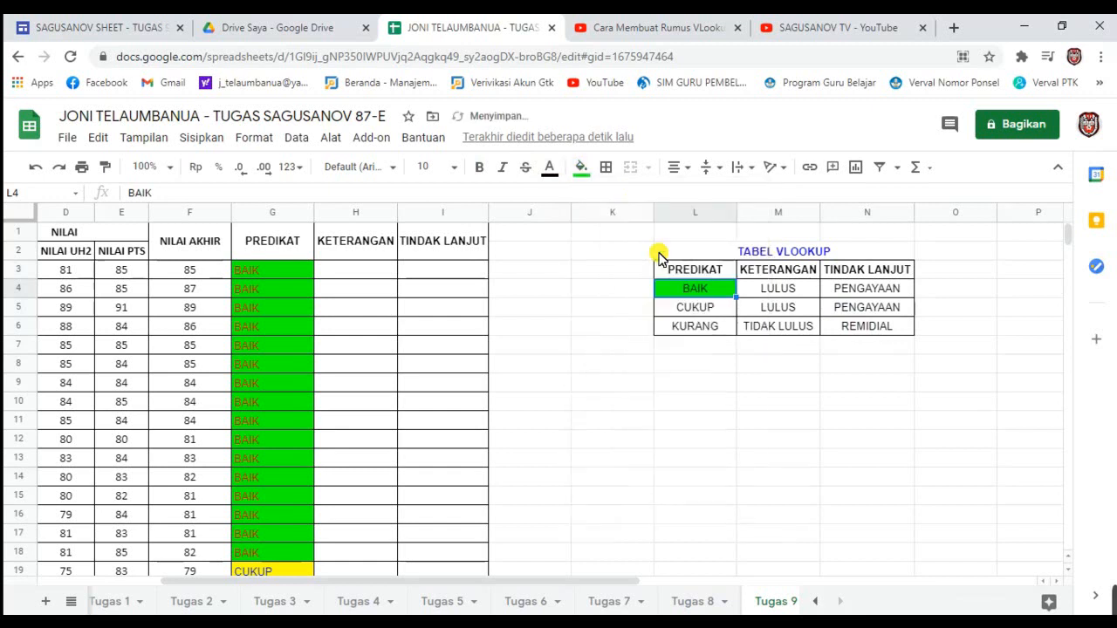
pyautogui.click(689, 305)
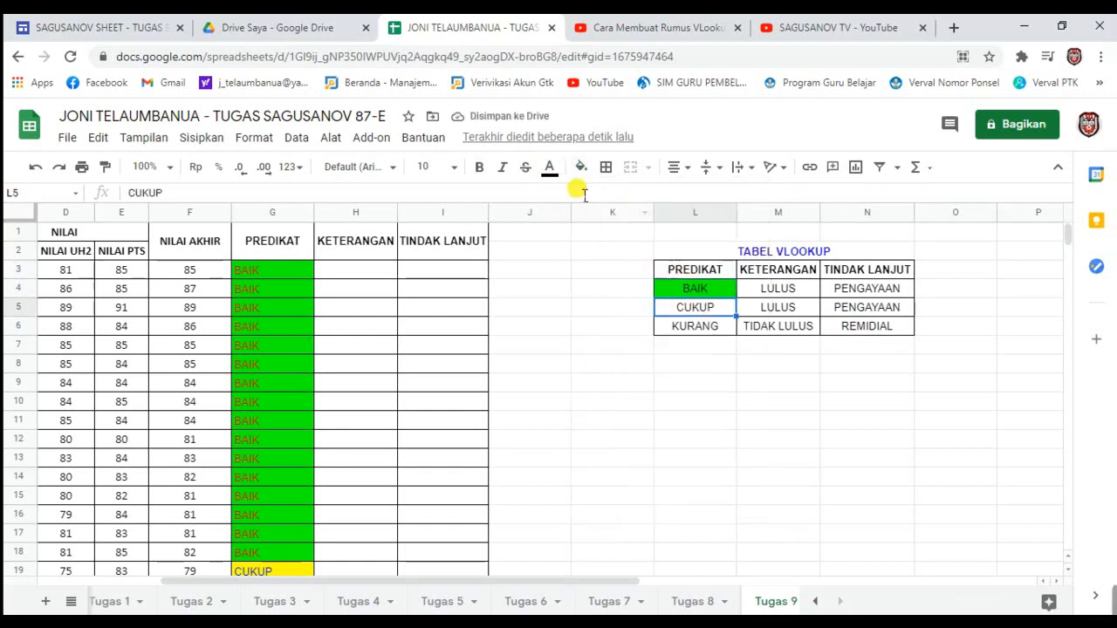
pyautogui.click(584, 168)
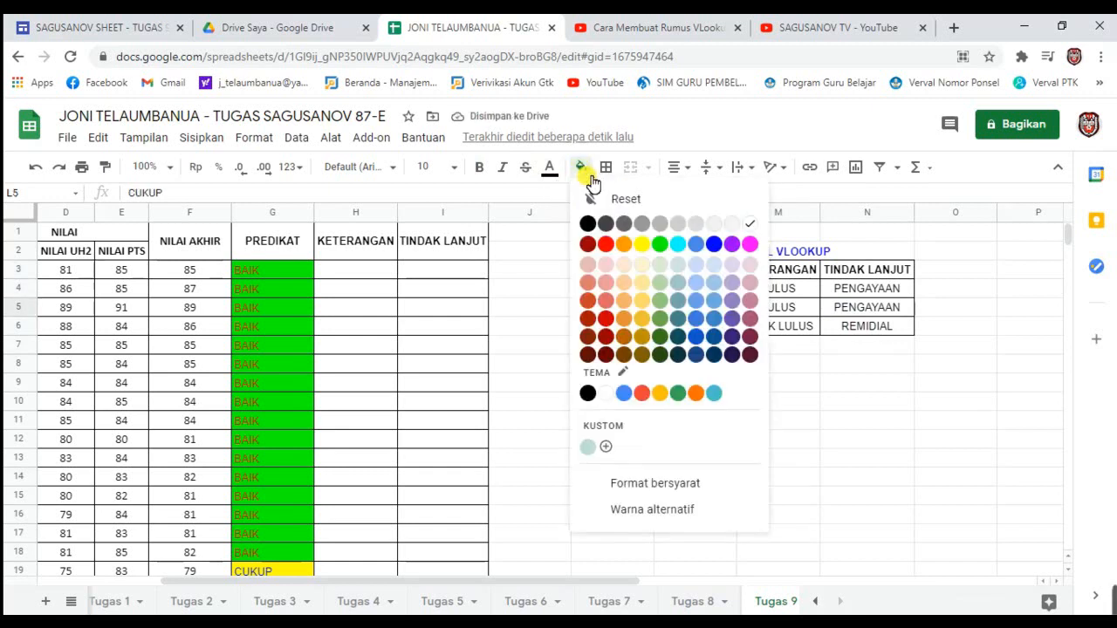
pyautogui.click(642, 246)
pyautogui.click(693, 326)
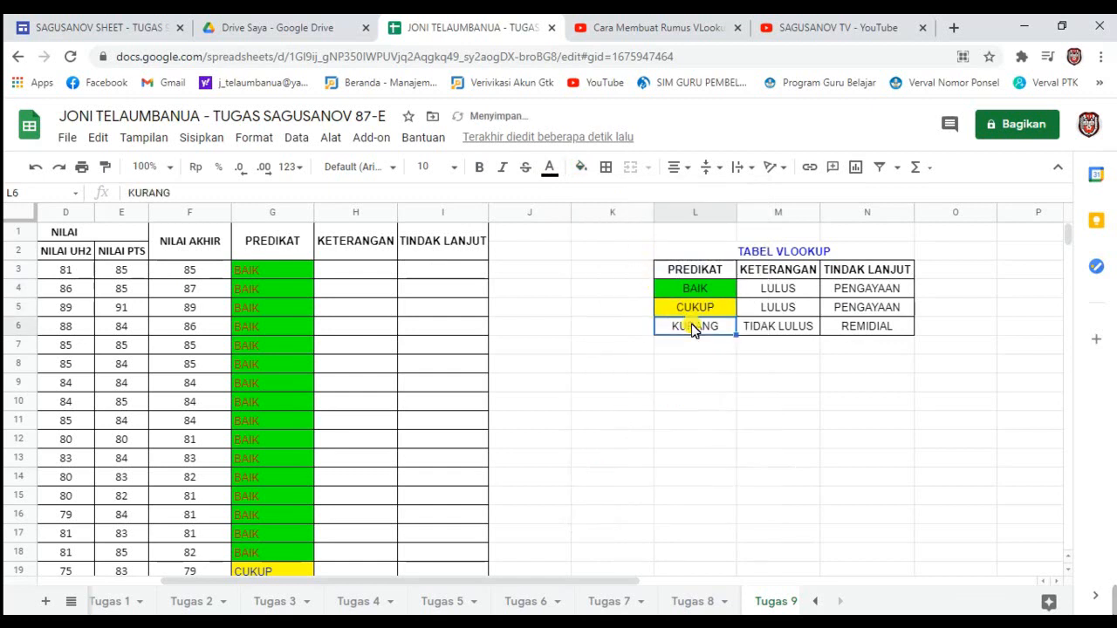
pyautogui.click(583, 173)
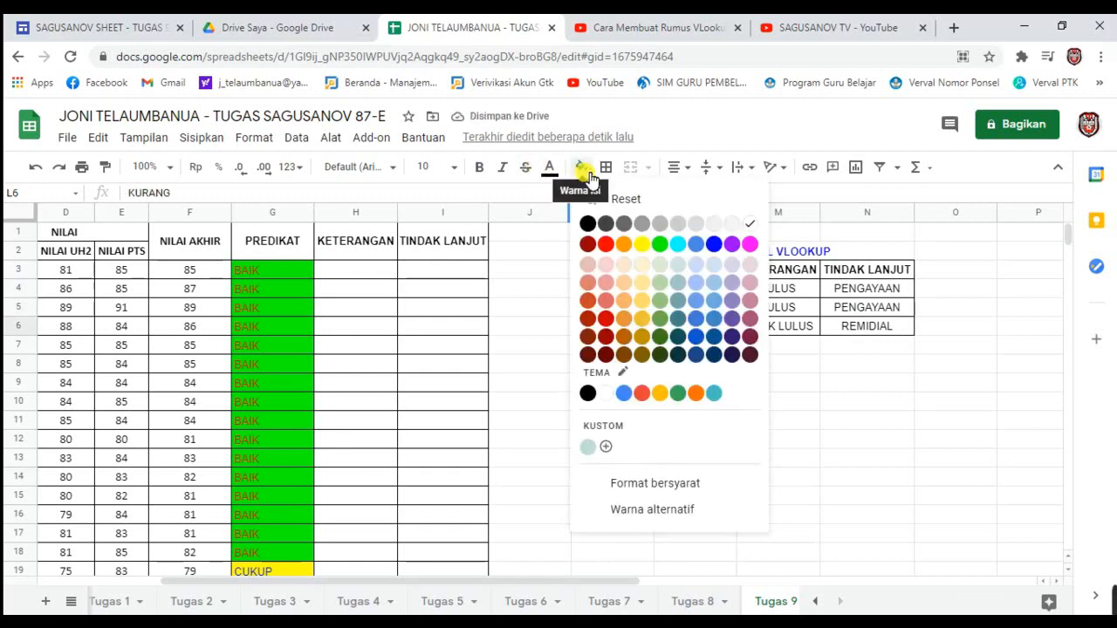
pyautogui.click(611, 248)
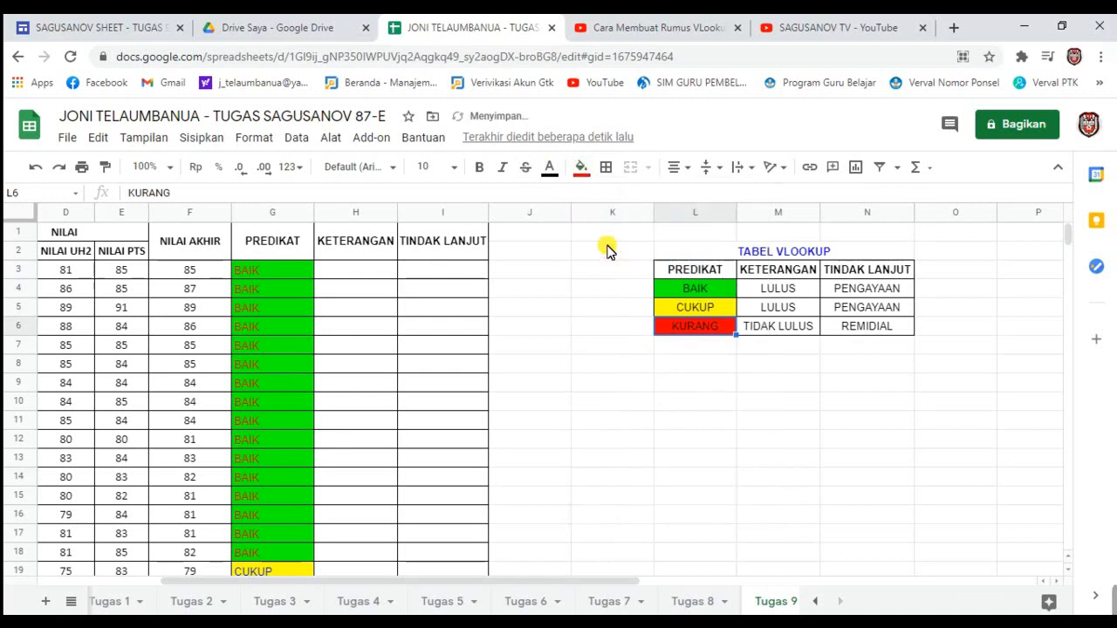
pyautogui.click(681, 367)
pyautogui.click(777, 382)
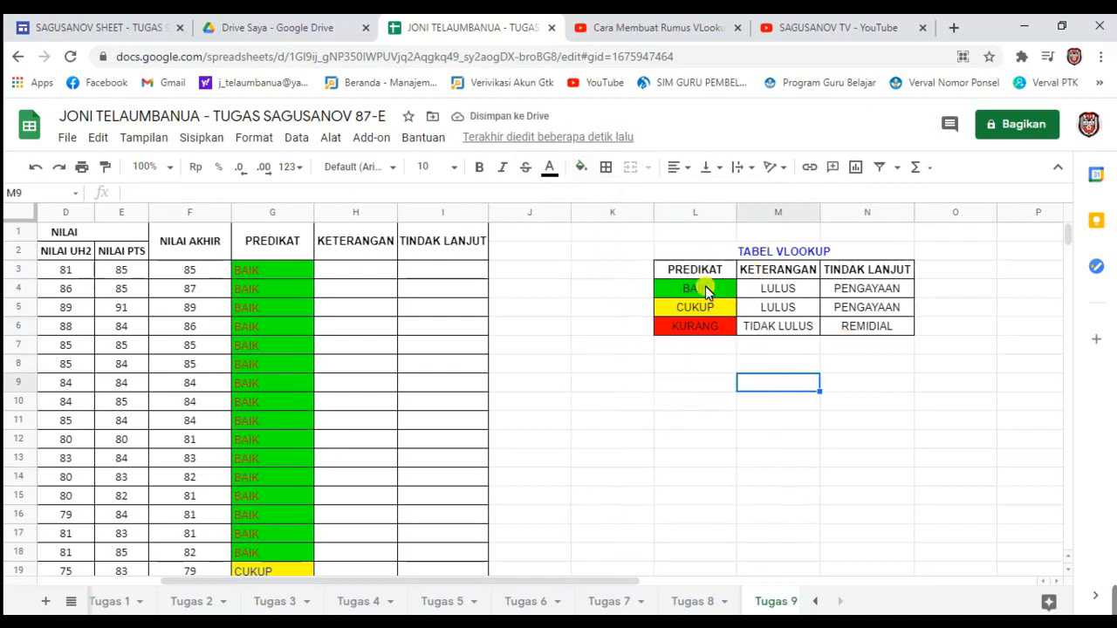
# Extend the row colours to the KETERANGAN and TINDAK LANJUT cells: M4:N4 green, M5:N5 yellow and M6:N6 red
pyautogui.click(705, 286)
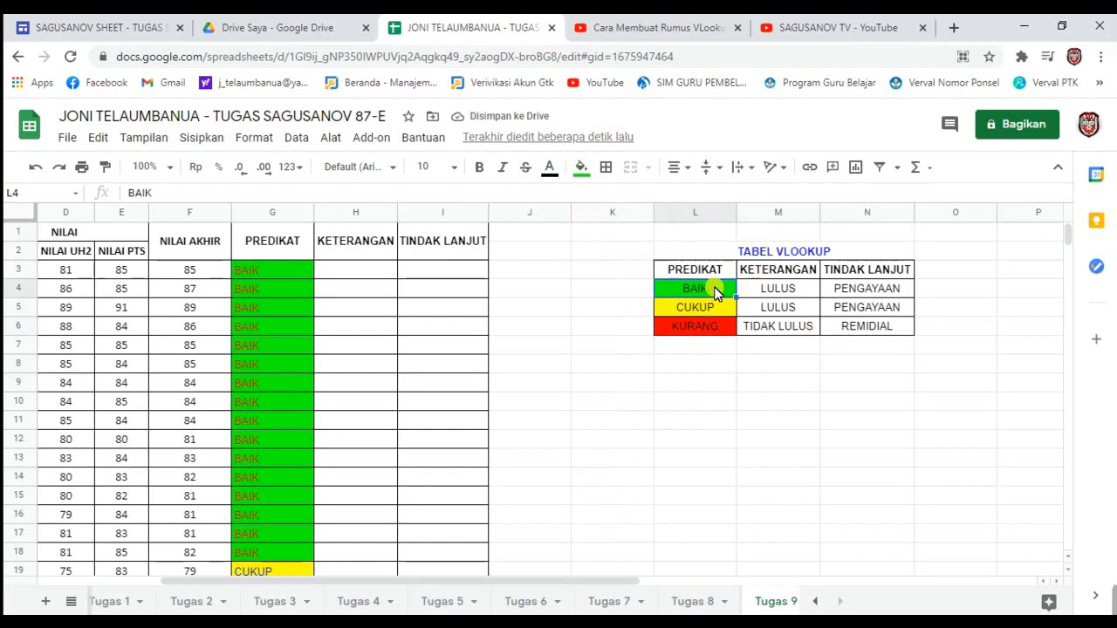
pyautogui.click(778, 292)
pyautogui.click(778, 311)
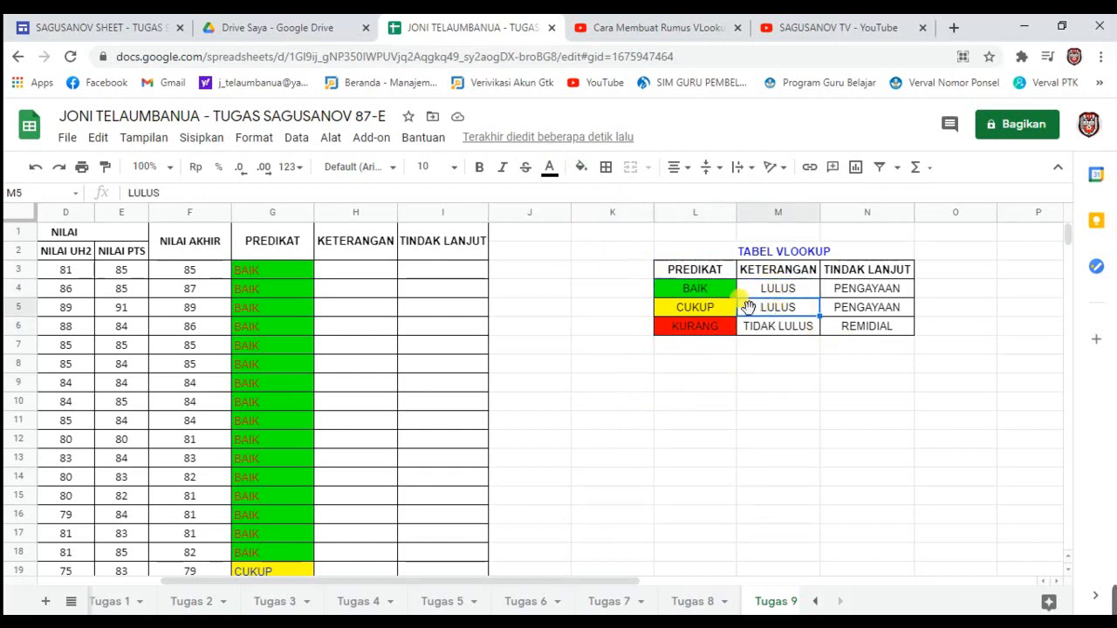
pyautogui.moveTo(759, 294); pyautogui.dragTo(878, 289)
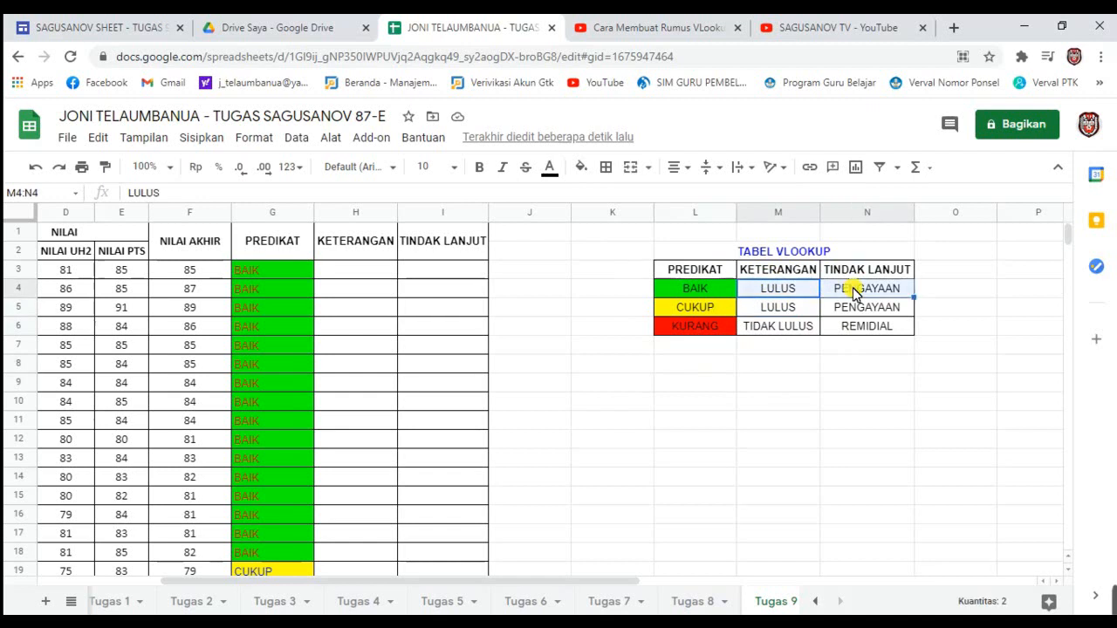
pyautogui.click(582, 168)
pyautogui.click(661, 245)
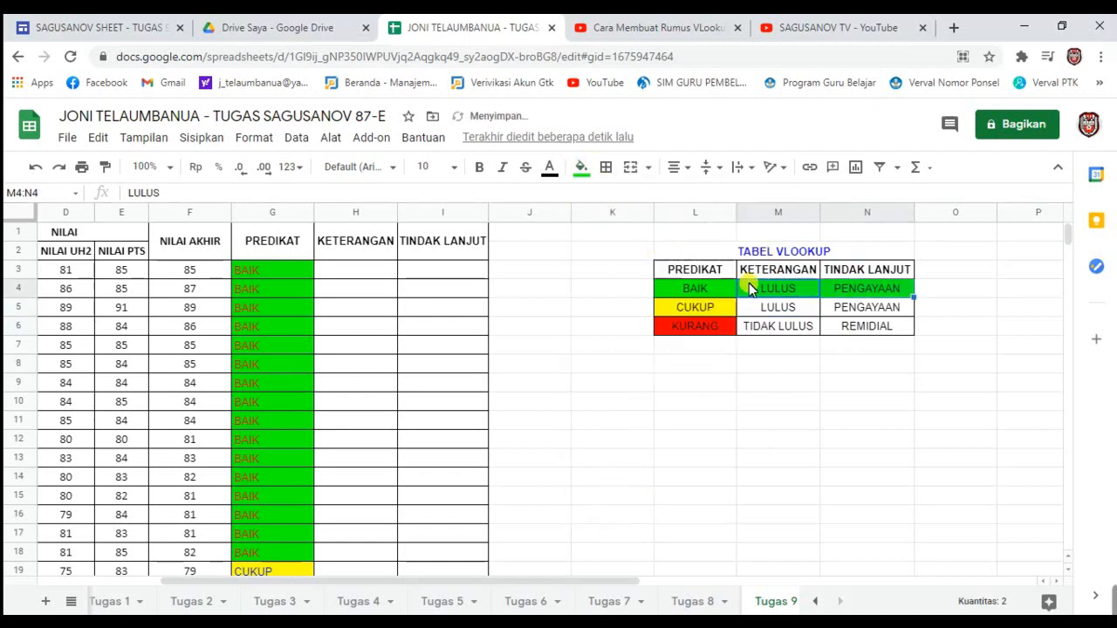
pyautogui.moveTo(748, 307); pyautogui.dragTo(856, 310)
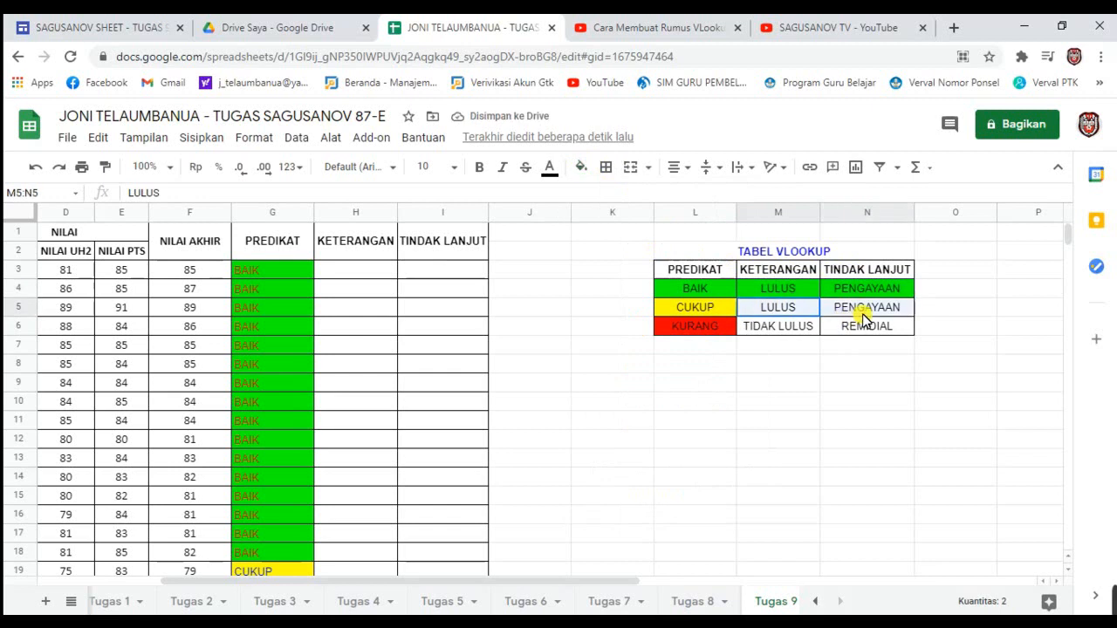
pyautogui.click(582, 167)
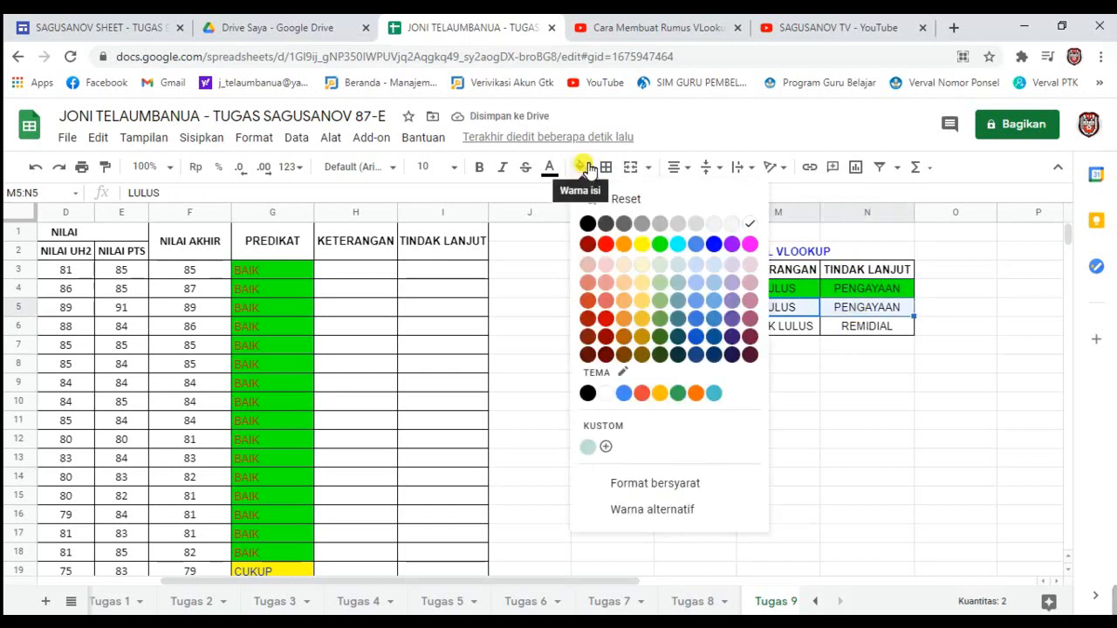
pyautogui.click(646, 241)
pyautogui.moveTo(756, 324); pyautogui.dragTo(867, 325)
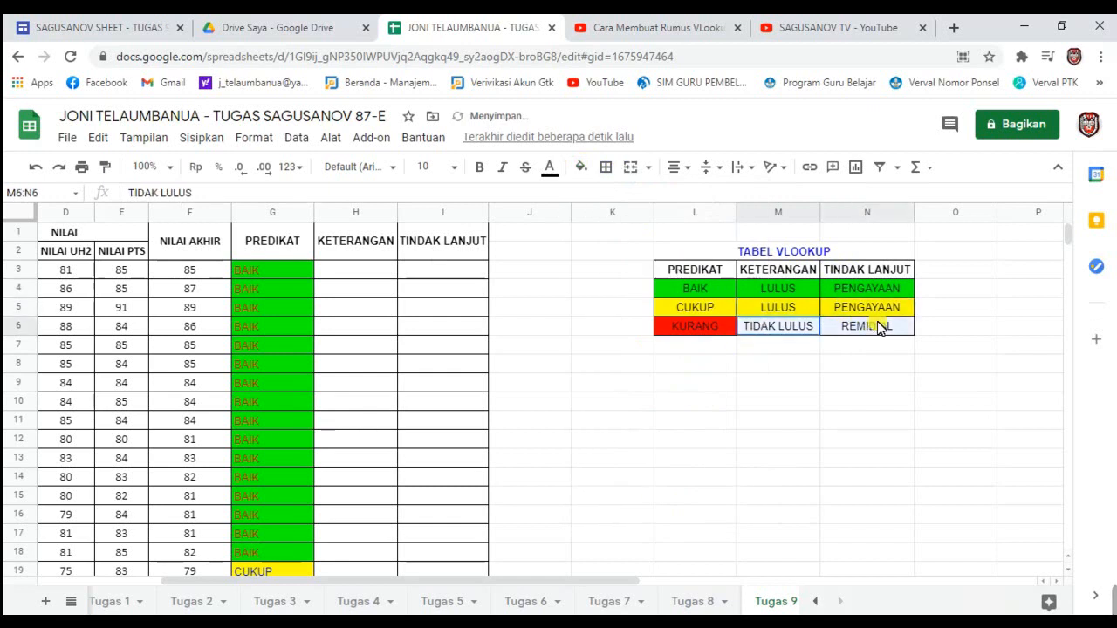
pyautogui.click(582, 167)
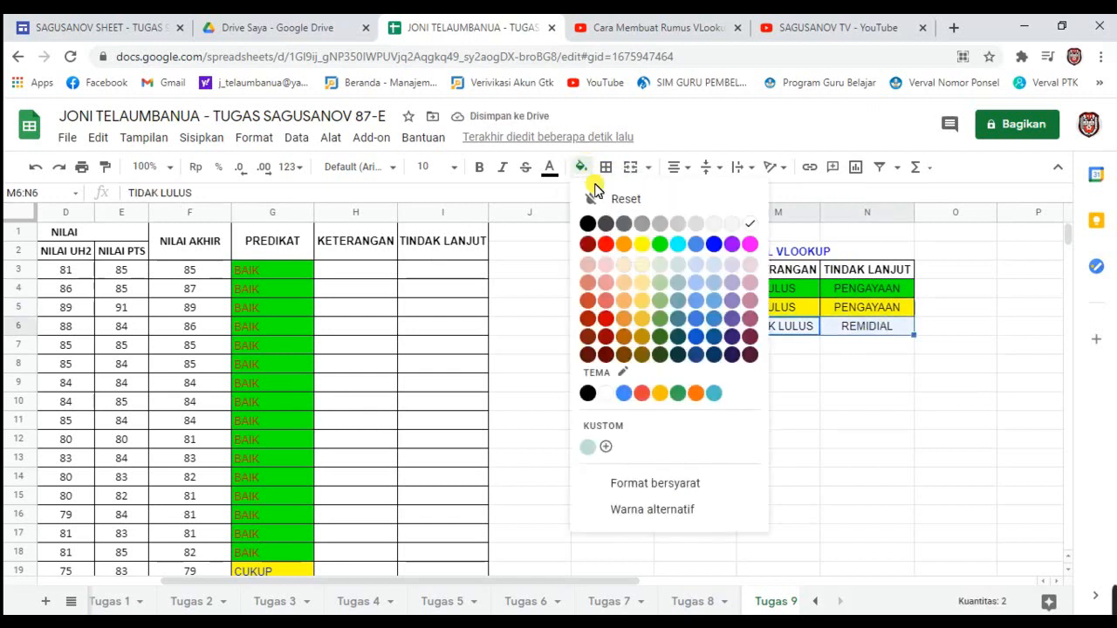
pyautogui.click(606, 243)
pyautogui.click(752, 372)
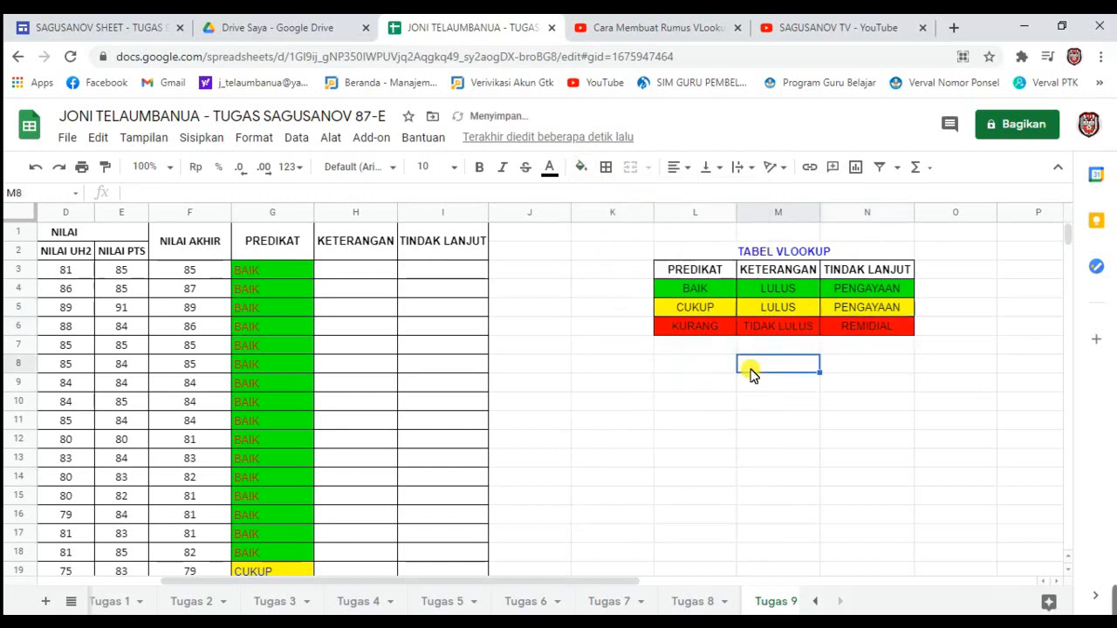
pyautogui.click(680, 341)
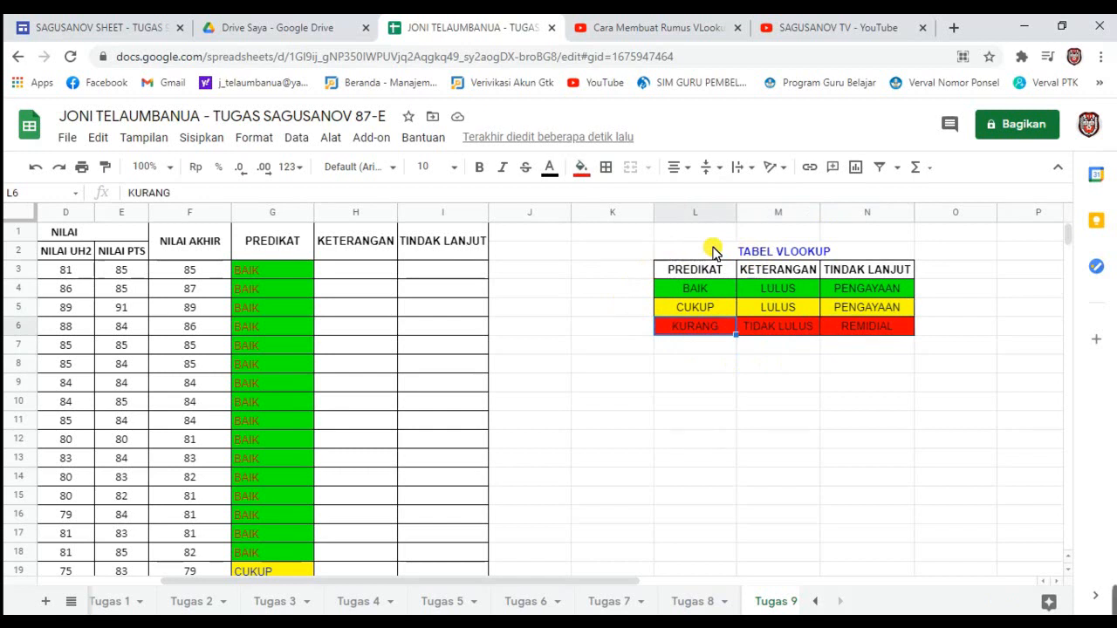
# Start a VLOOKUP formula in H3 with G3 as the search key and L3:N6 as the lookup range
pyautogui.click(365, 278)
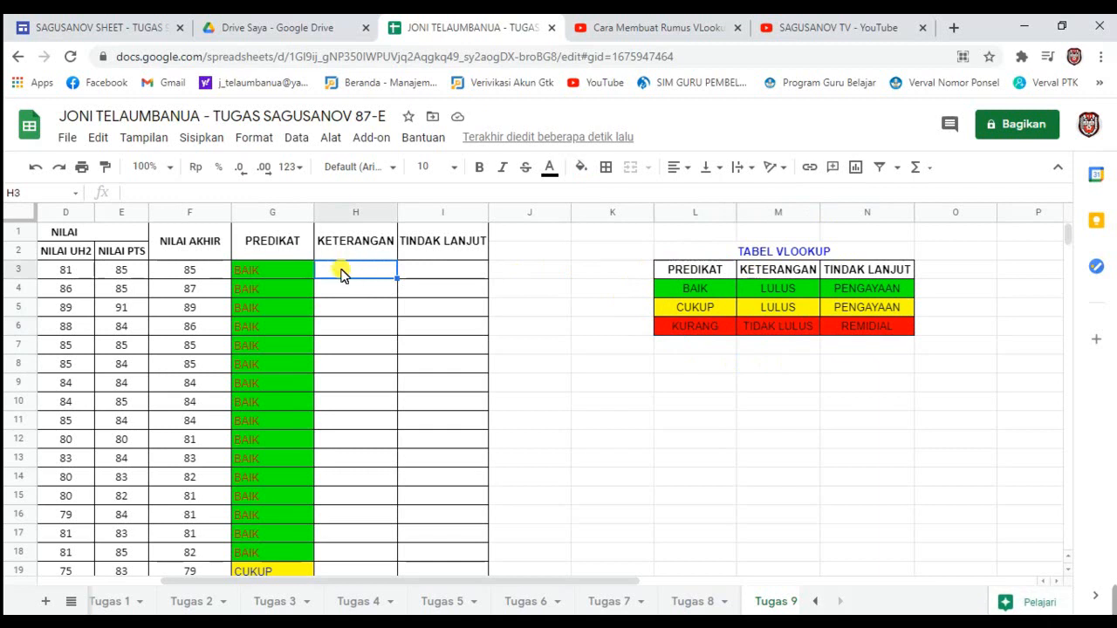
pyautogui.write('=')
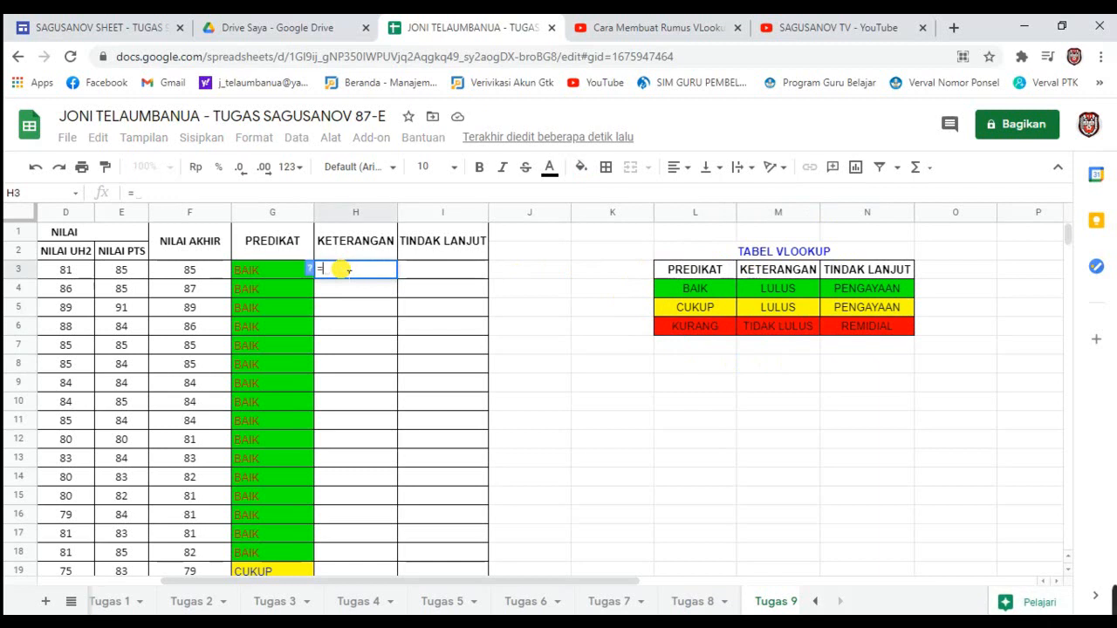
pyautogui.write('VL')
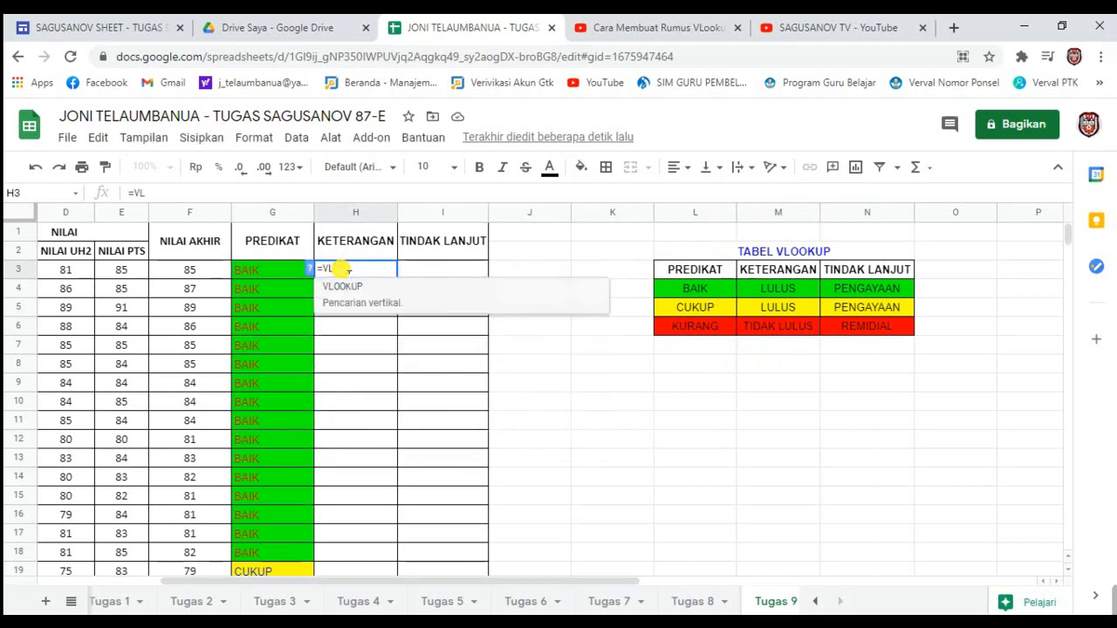
pyautogui.click(340, 288)
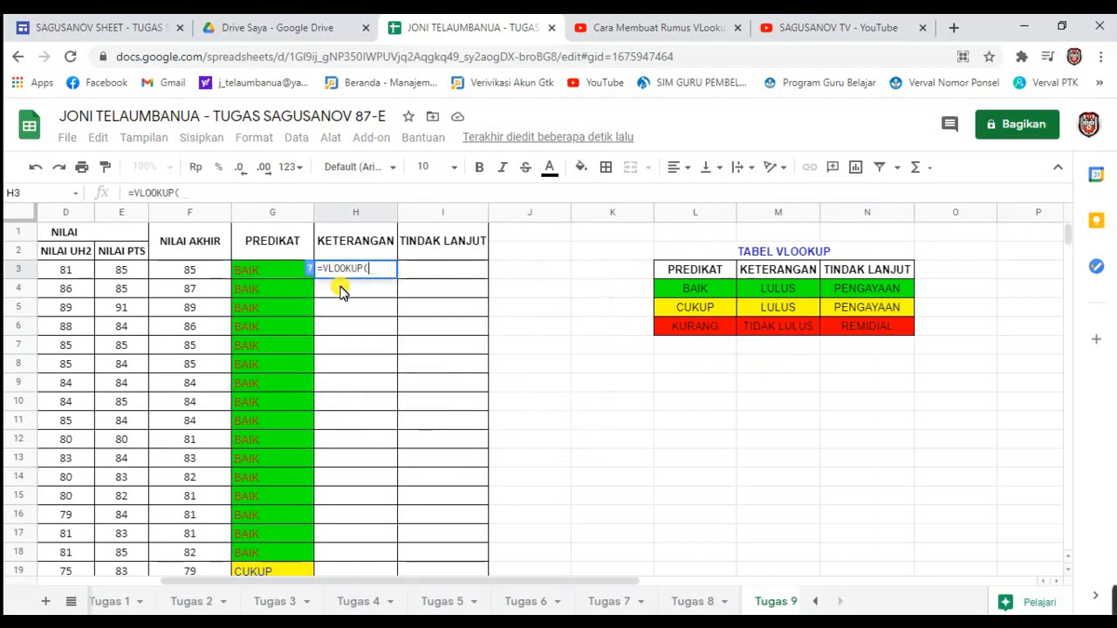
pyautogui.click(253, 274)
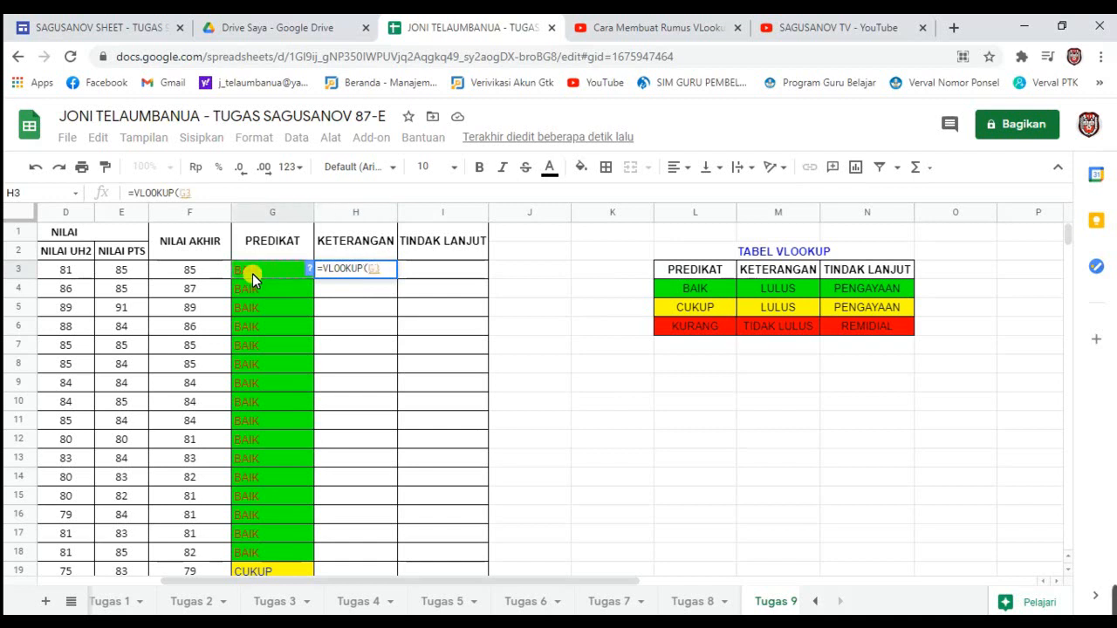
pyautogui.write(';')
pyautogui.moveTo(667, 268); pyautogui.dragTo(879, 322)
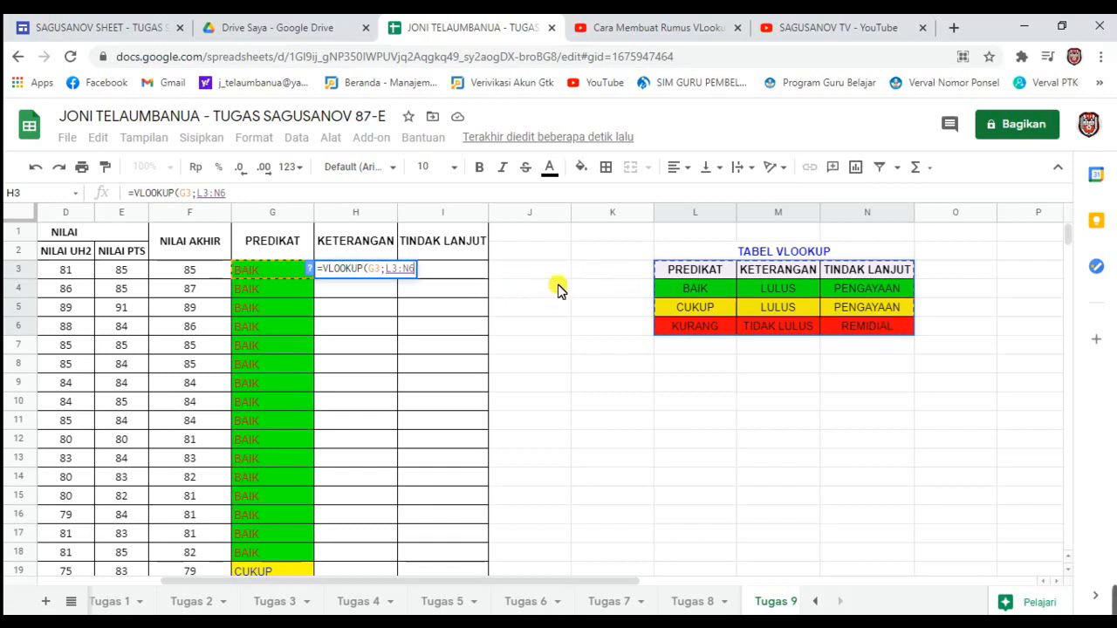
# Make the formula's range absolute as $L$3:$N$6 and complete it with column index 2
pyautogui.click(392, 272)
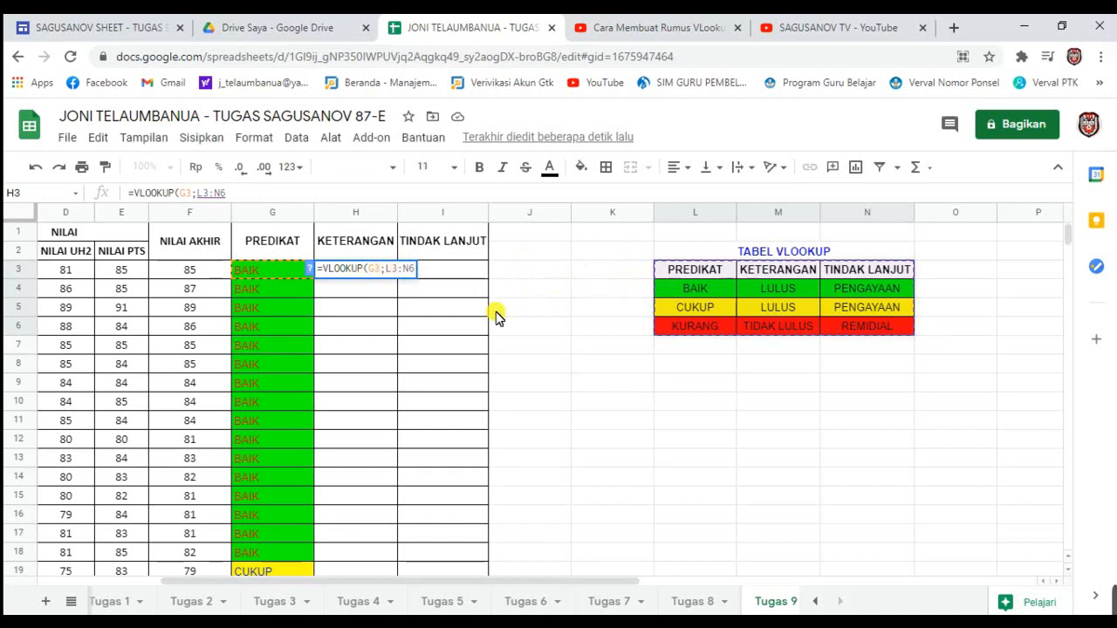
pyautogui.write('$')
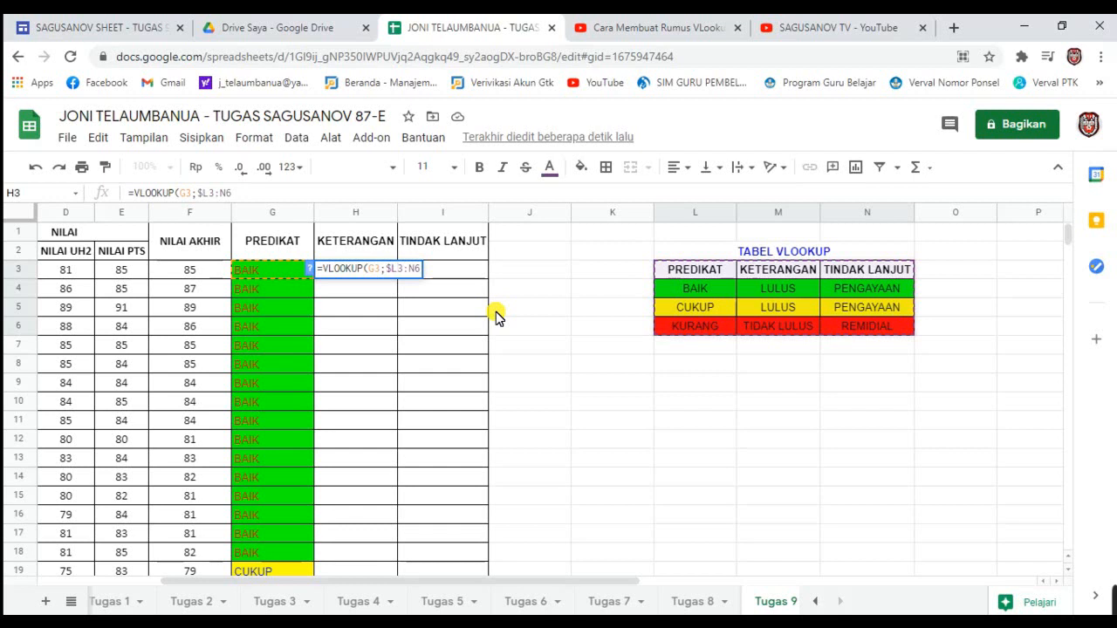
pyautogui.write('$L')
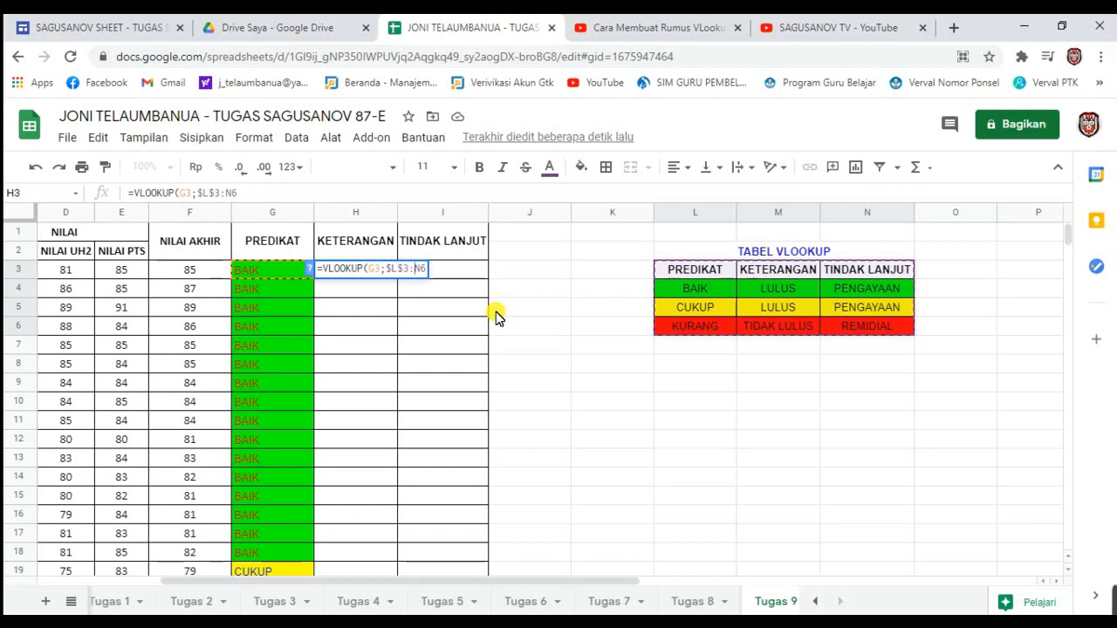
pyautogui.write('$N$')
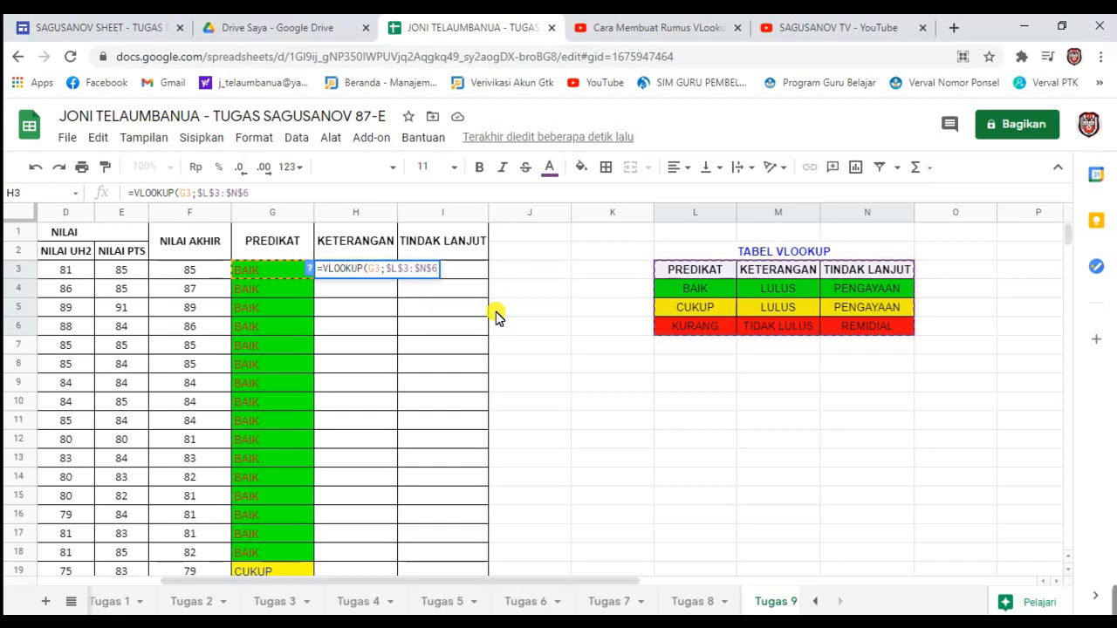
pyautogui.write(';')
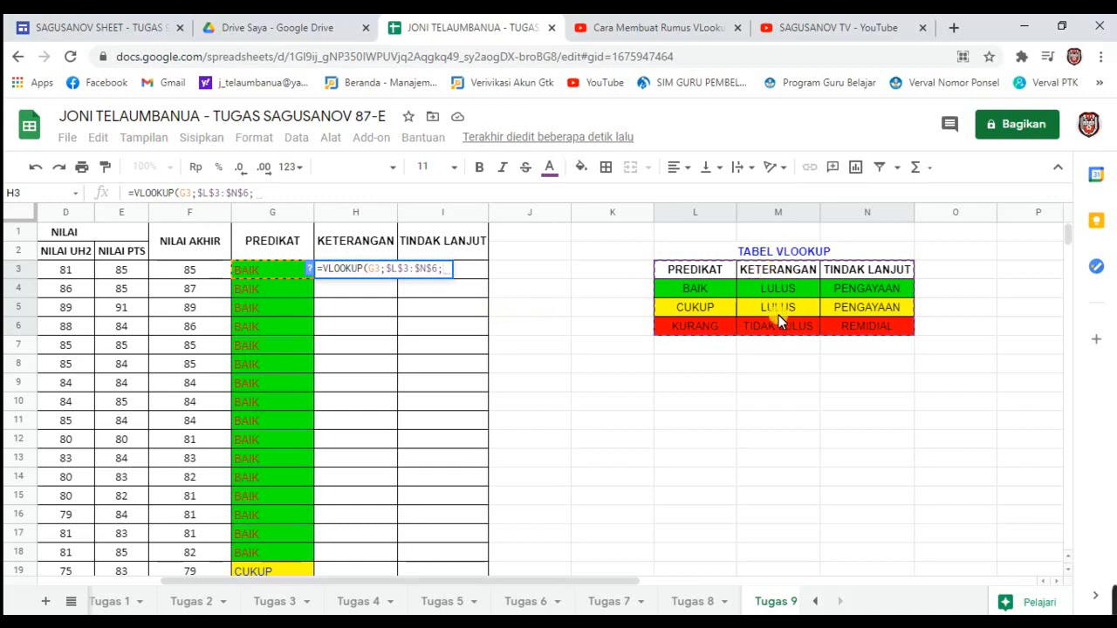
pyautogui.write('2')
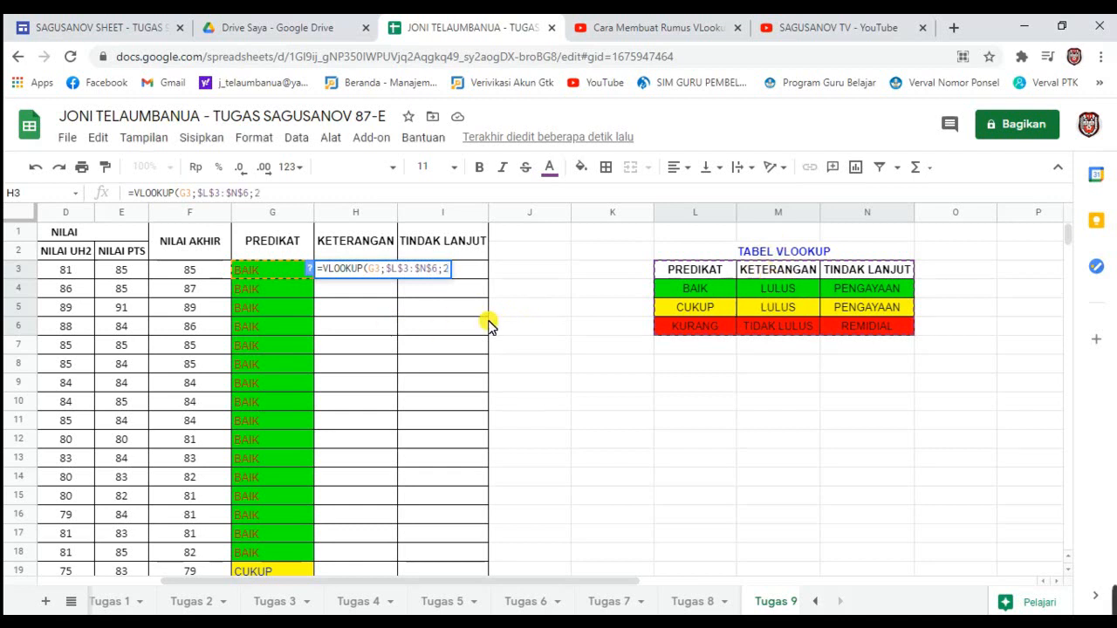
pyautogui.write(')')
pyautogui.press('Return')
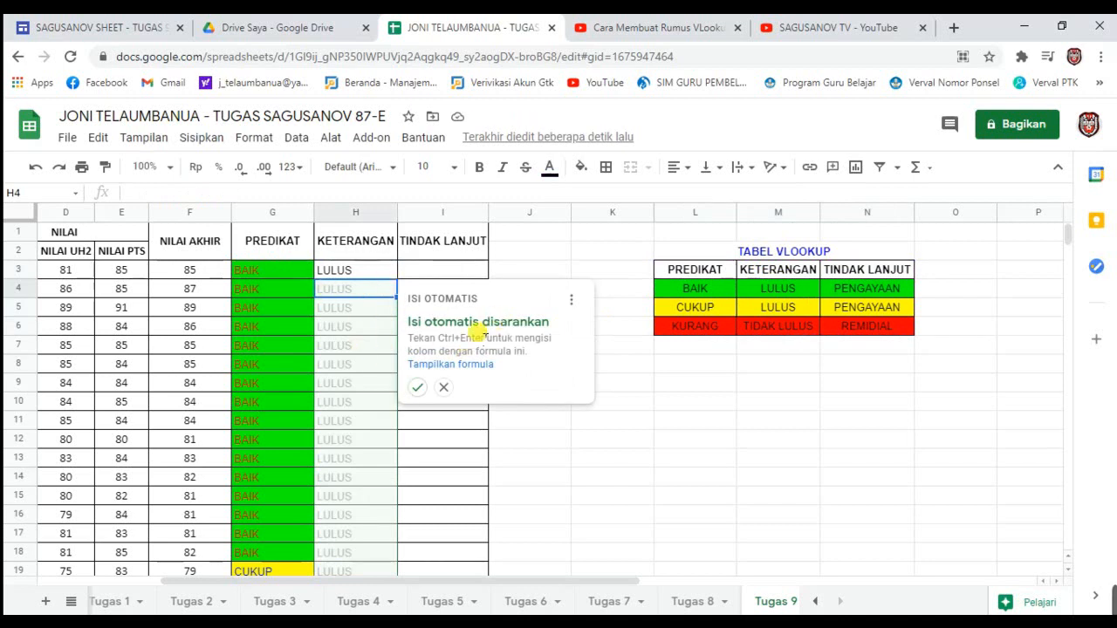
# Decline the autofill suggestion and copy the H3 formula down the KETERANGAN column through H102
pyautogui.click(441, 388)
pyautogui.click(366, 275)
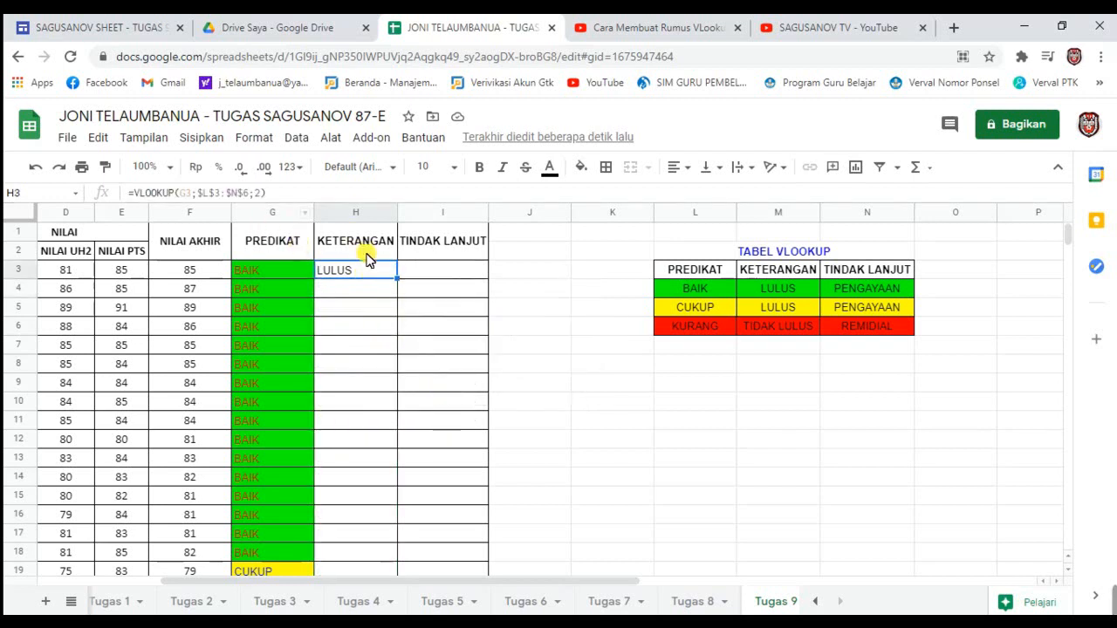
pyautogui.moveTo(397, 277); pyautogui.dragTo(395, 486)
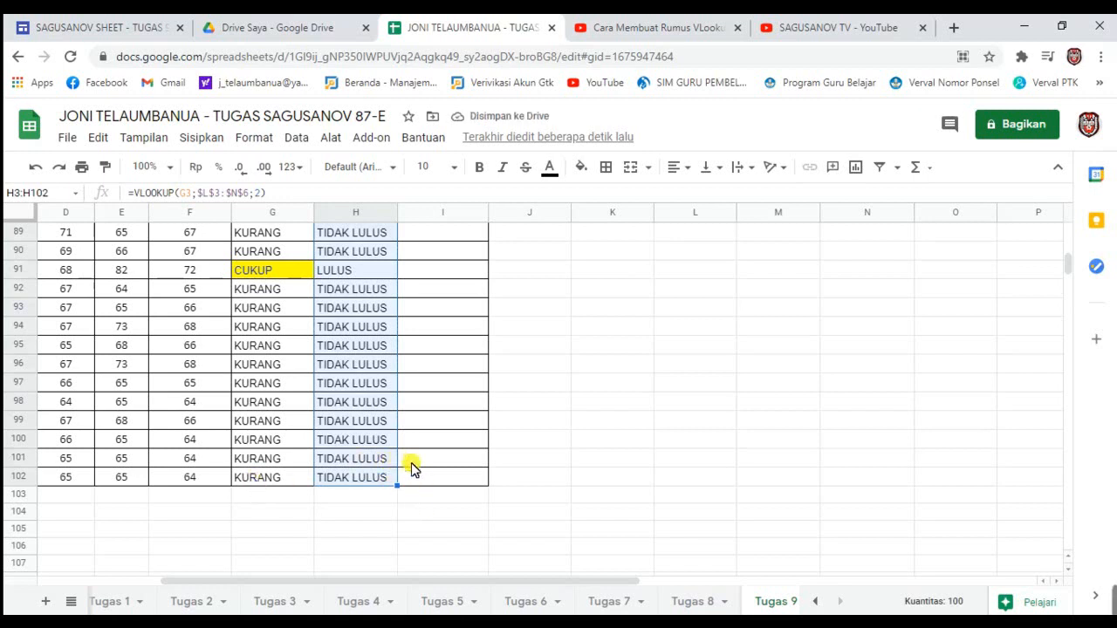
pyautogui.click(375, 475)
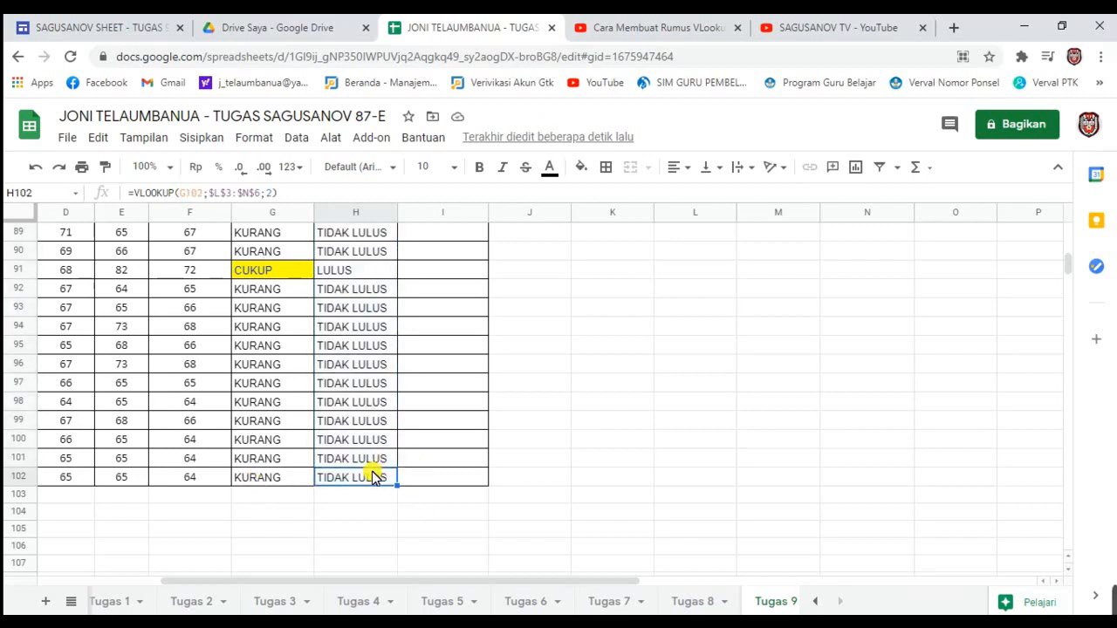
pyautogui.click(444, 464)
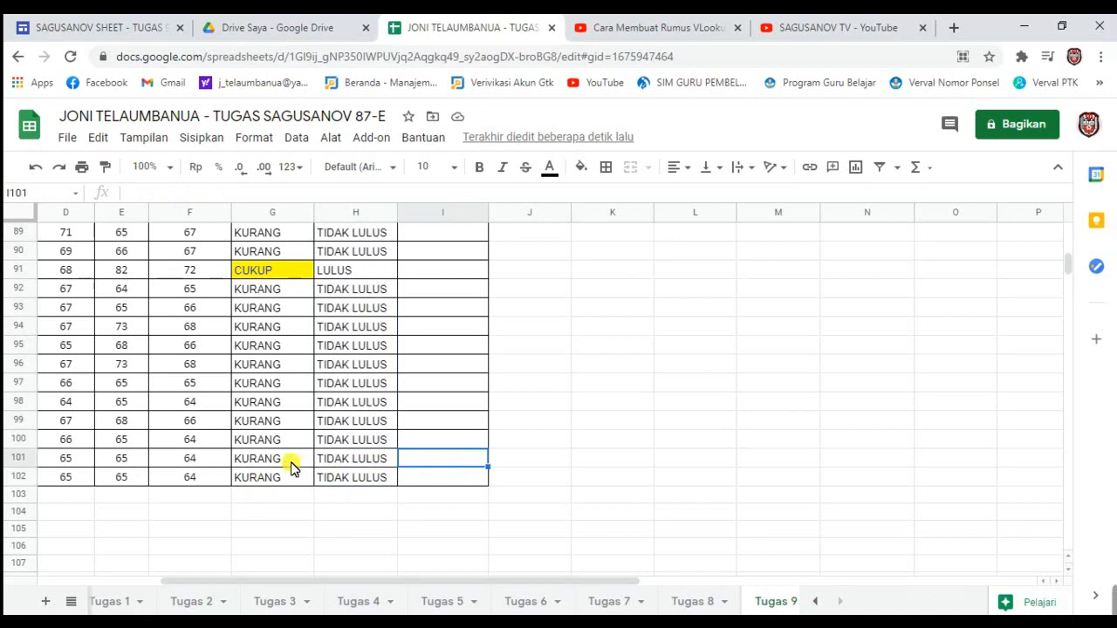
pyautogui.click(349, 476)
# Centre the contents of the whole KETERANGAN column H horizontally
pyautogui.moveTo(1069, 266); pyautogui.dragTo(1071, 242)
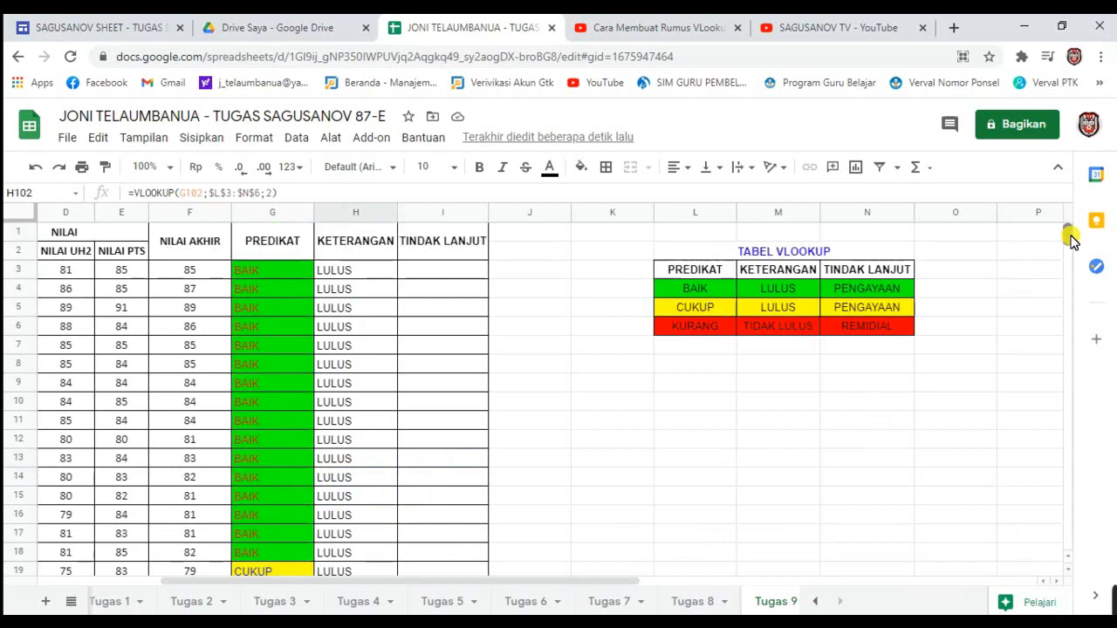
pyautogui.click(364, 215)
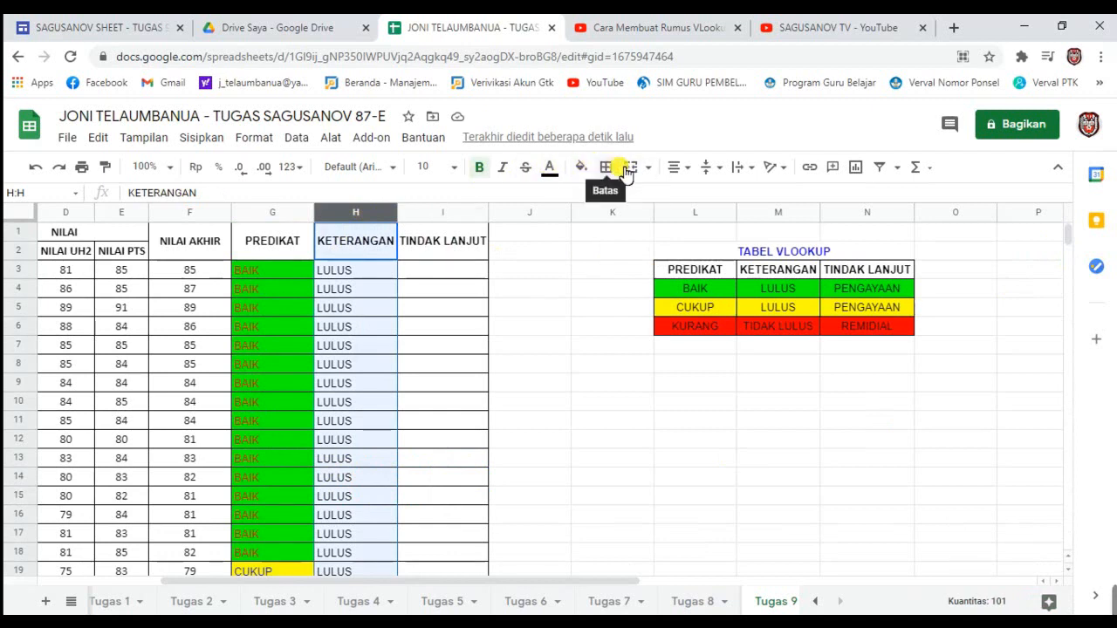
pyautogui.click(678, 173)
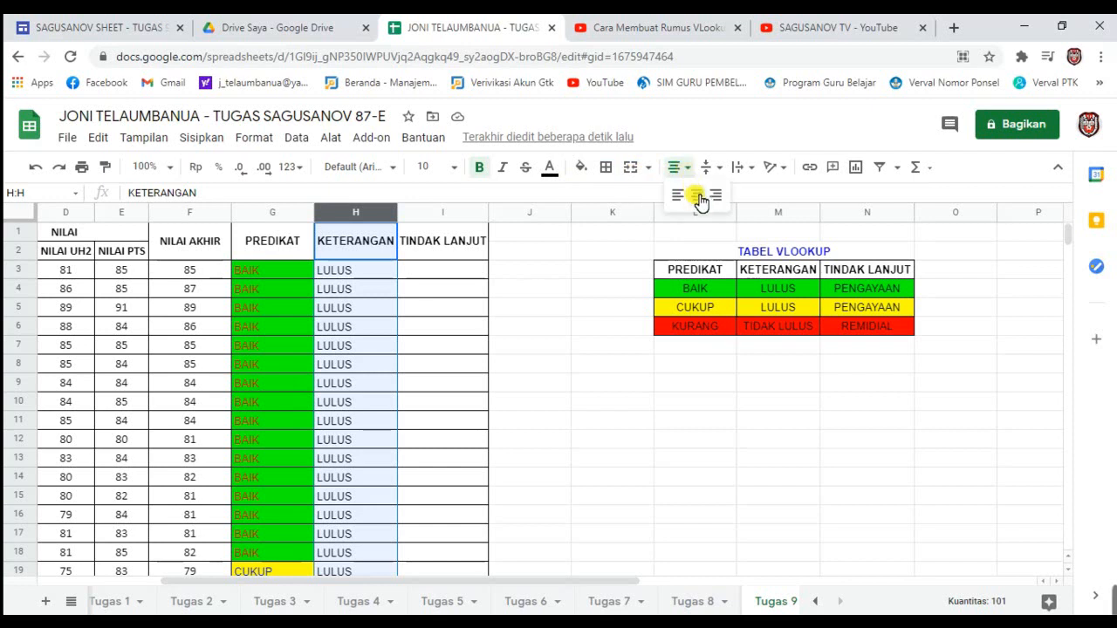
pyautogui.click(697, 196)
pyautogui.click(528, 283)
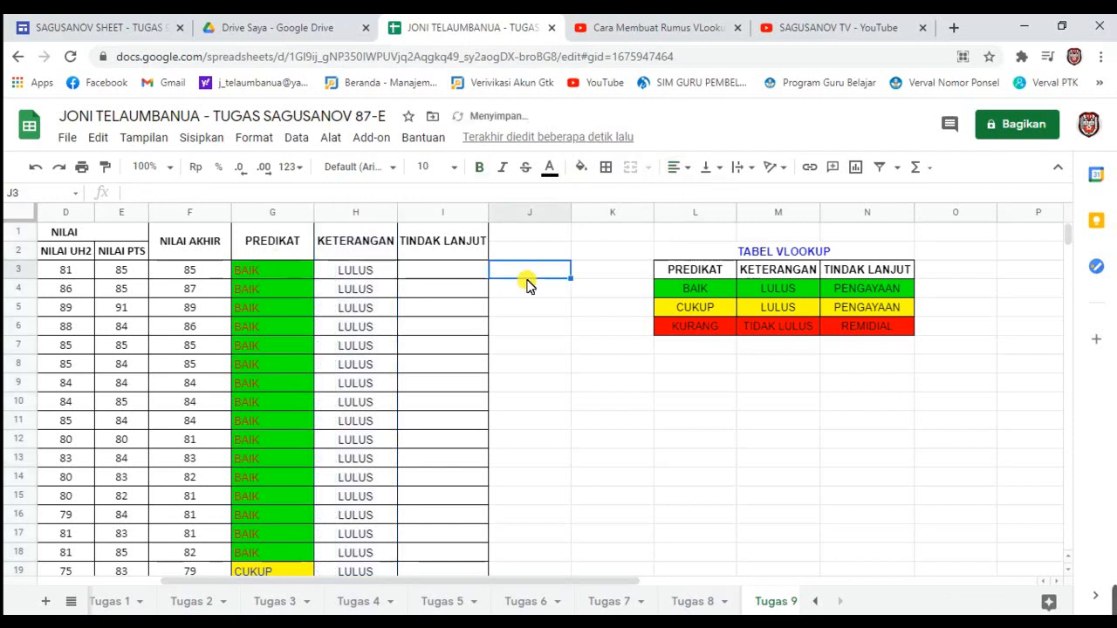
# Start a VLOOKUP formula in I3 with G3 as the search key and L3:N6 as the lookup range
pyautogui.click(425, 271)
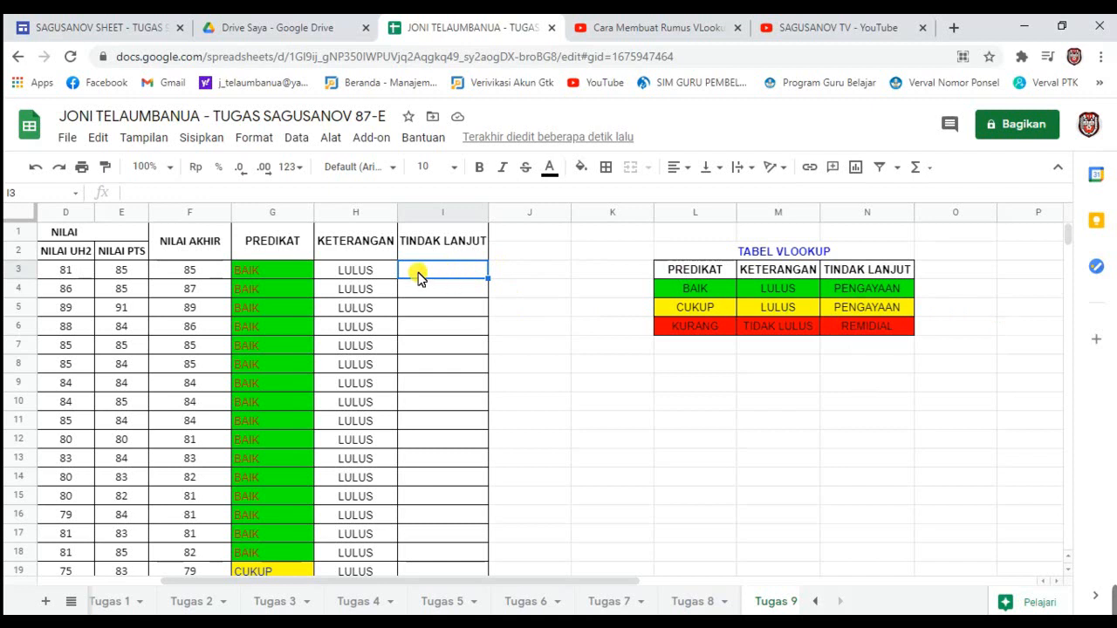
pyautogui.write('=')
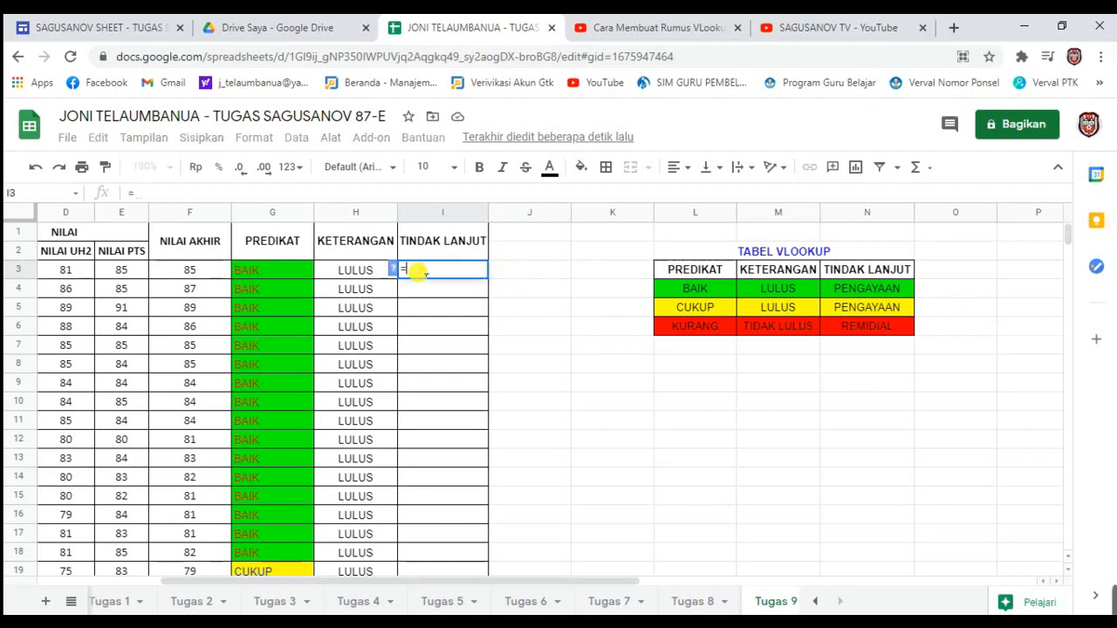
pyautogui.write('VLOOK')
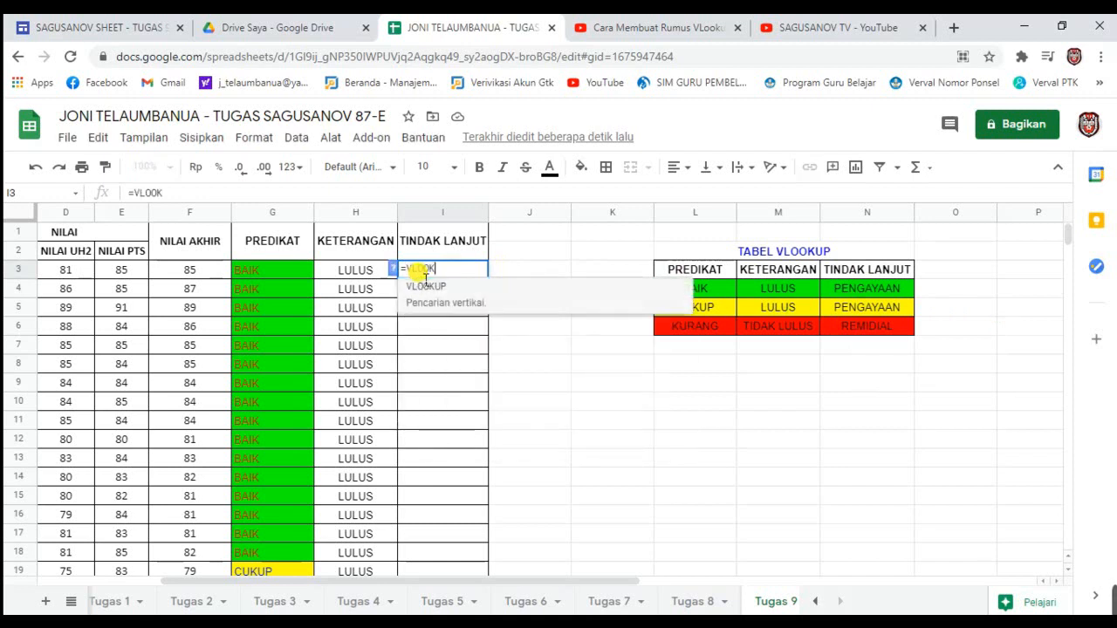
pyautogui.click(428, 292)
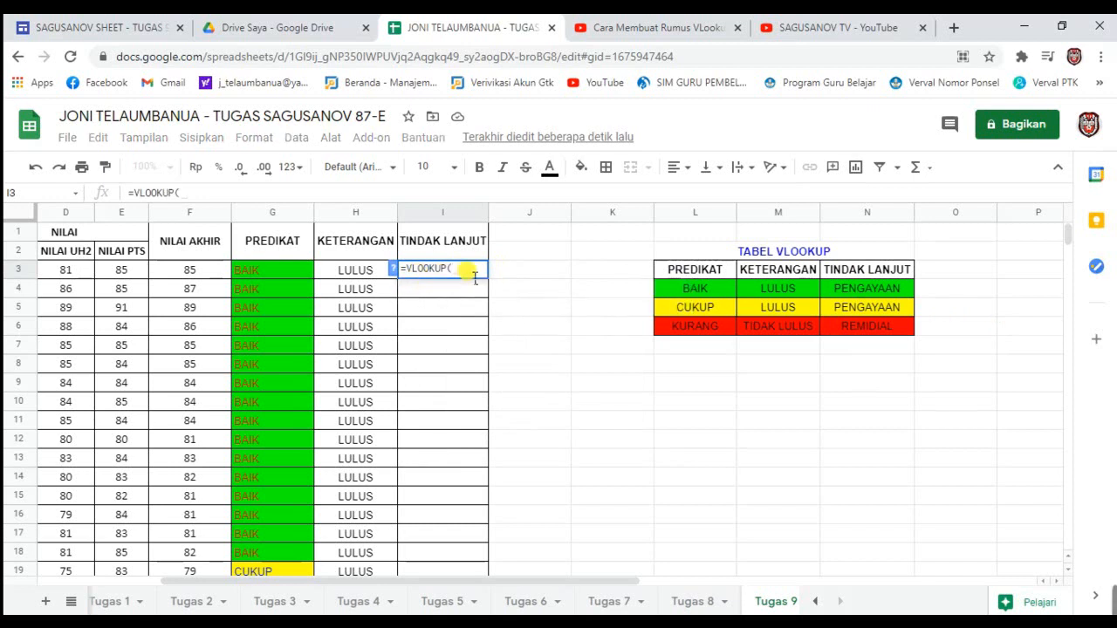
pyautogui.click(262, 271)
pyautogui.write(';')
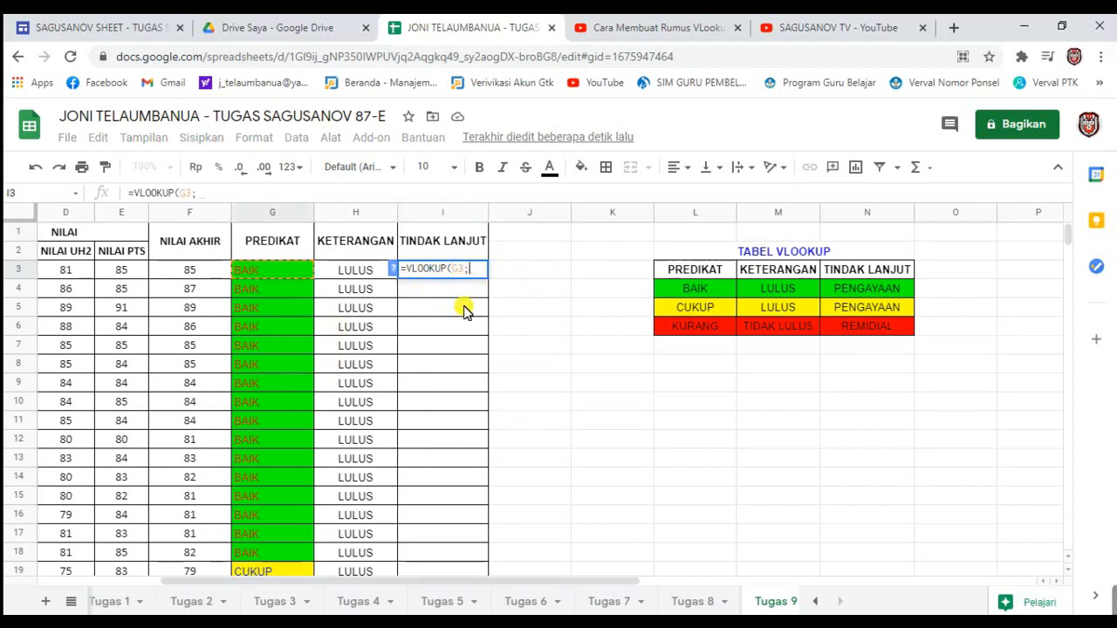
pyautogui.click(663, 272)
pyautogui.moveTo(665, 270); pyautogui.dragTo(885, 324)
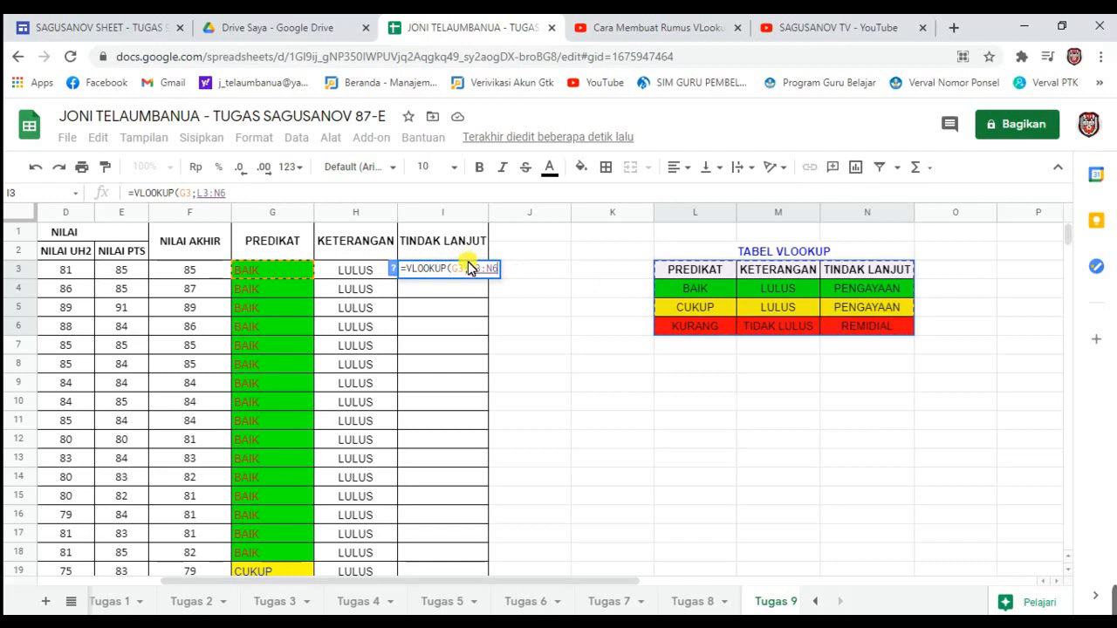
# Make the I3 formula's range absolute as $L$3:$N$6, complete it with column index 3 and decline the autofill suggestion
pyautogui.click(469, 268)
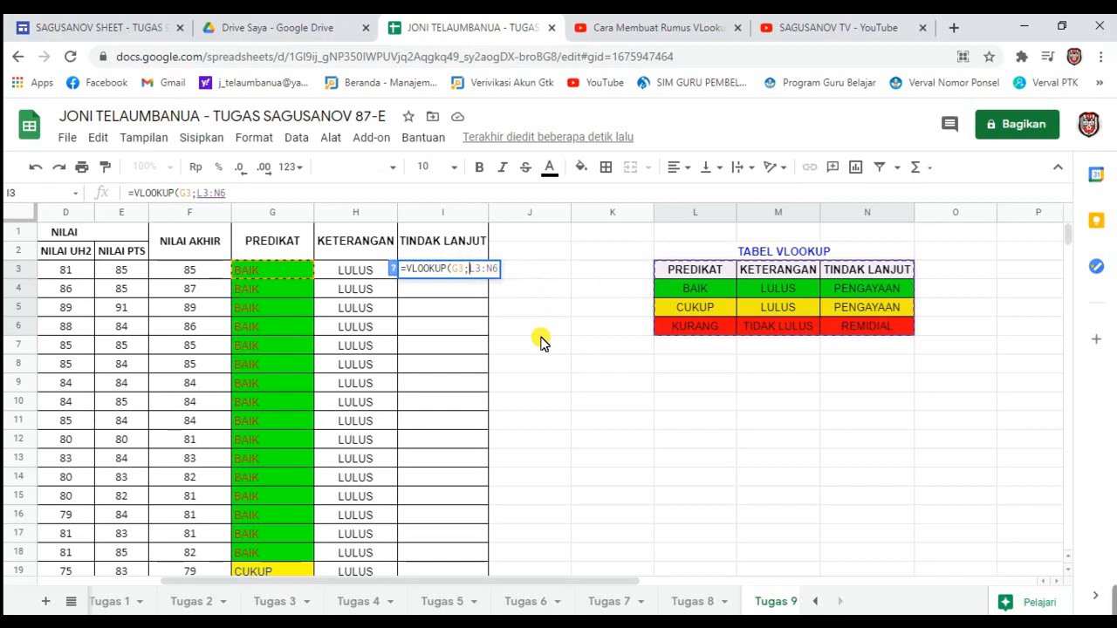
pyautogui.write('$L')
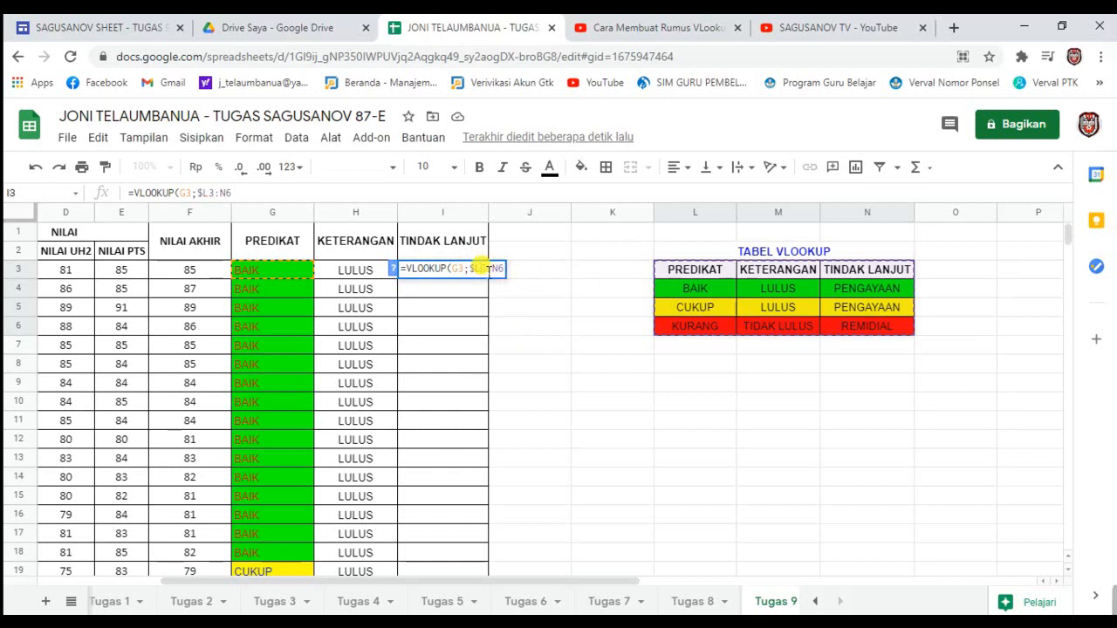
pyautogui.write('$')
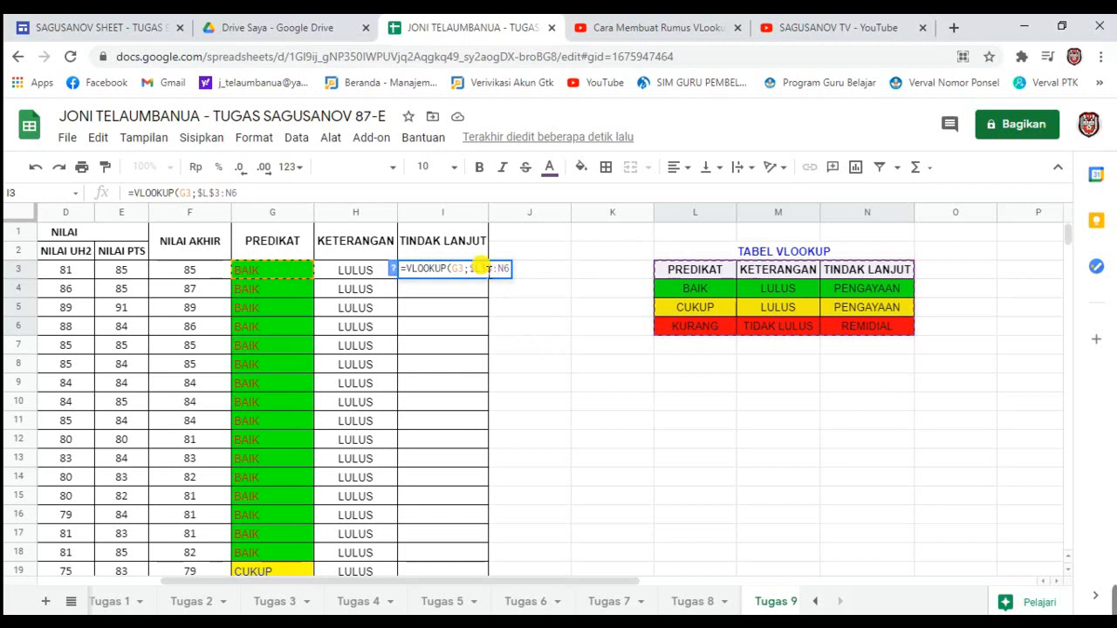
pyautogui.write('$N$6')
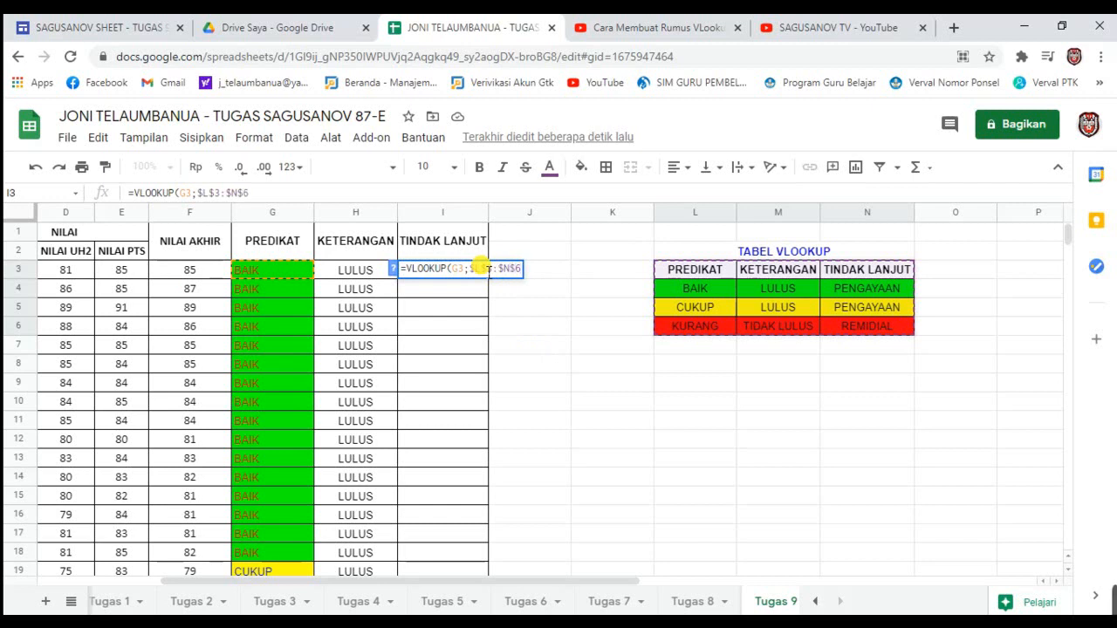
pyautogui.write(';')
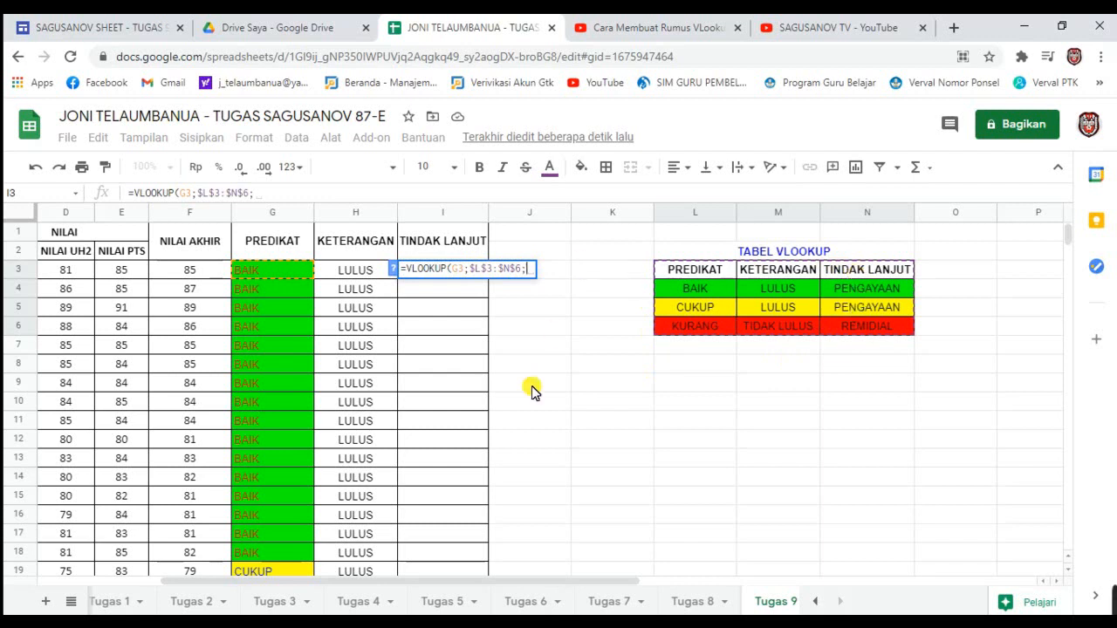
pyautogui.write('3)')
pyautogui.press('Return')
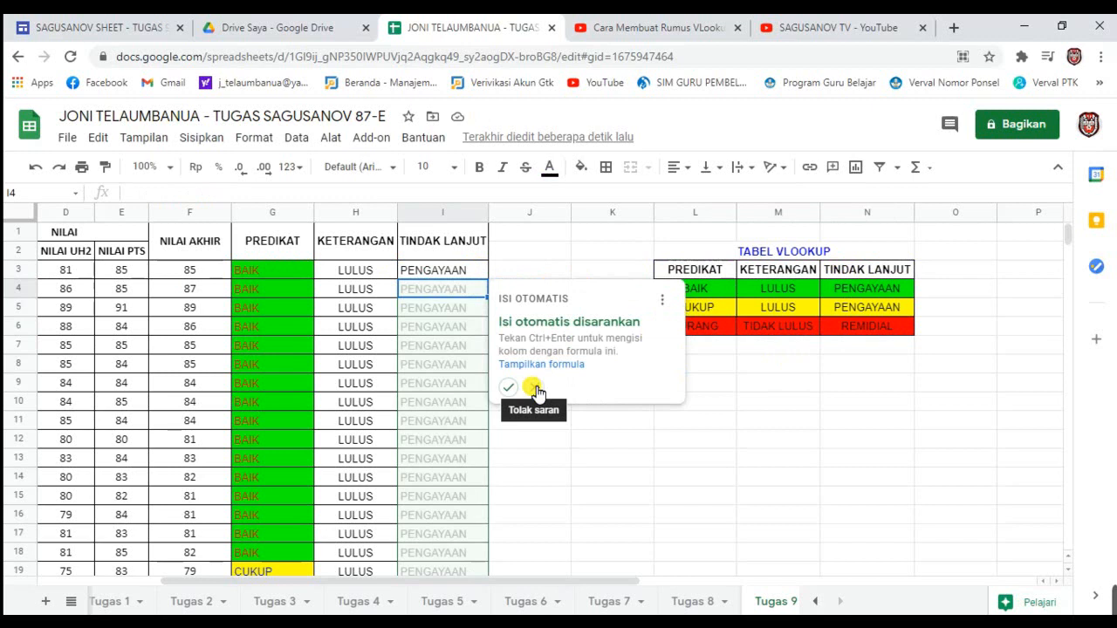
pyautogui.click(533, 389)
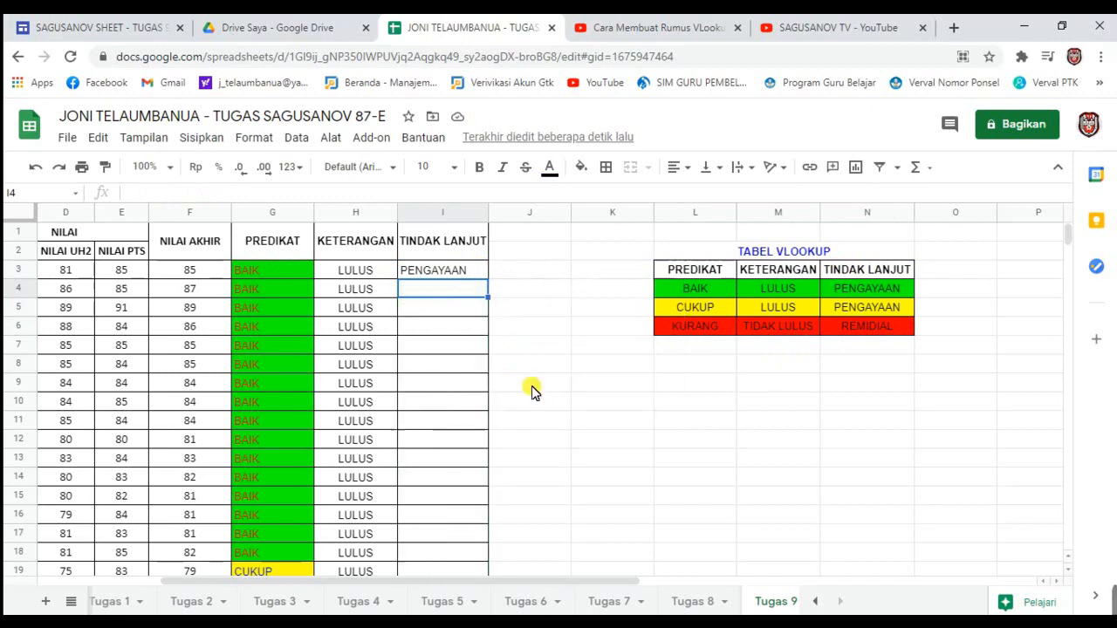
# Copy the I3 formula down the TINDAK LANJUT column through I102
pyautogui.click(435, 270)
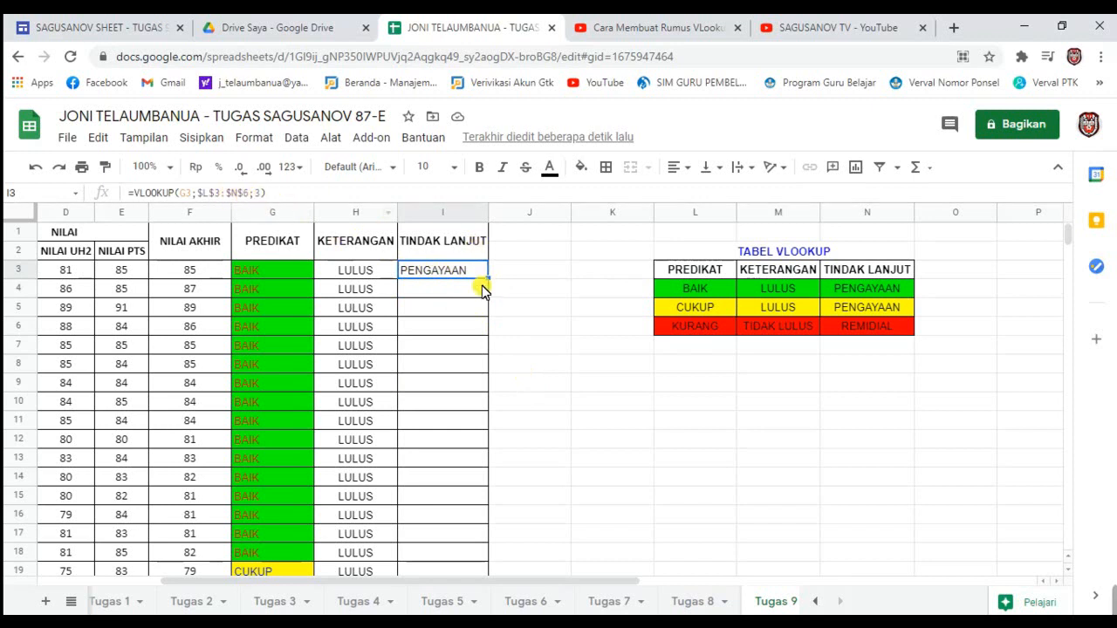
pyautogui.moveTo(489, 279); pyautogui.dragTo(471, 529)
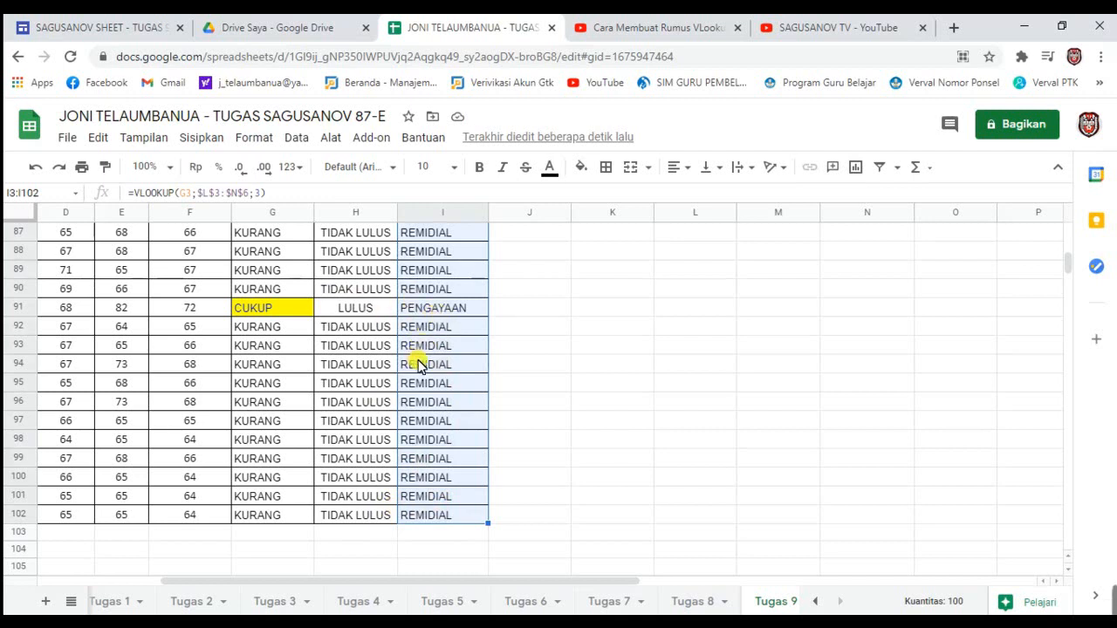
pyautogui.click(597, 405)
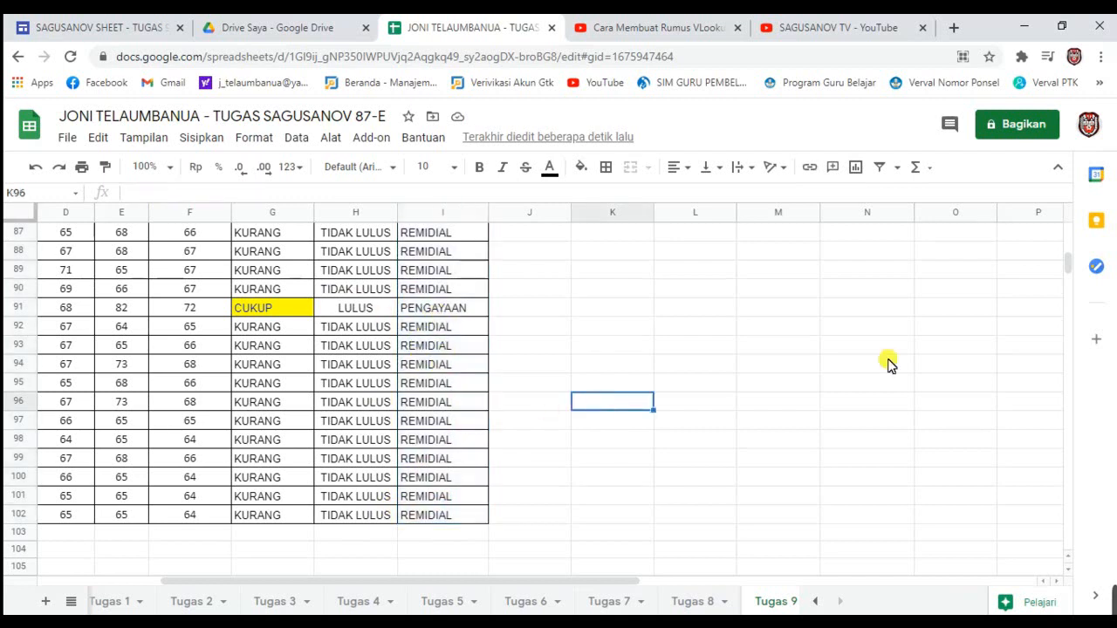
# Create a conditional formatting rule on H3:H102 for cells whose text contains (Teks berisi) LULUS
pyautogui.moveTo(1071, 271); pyautogui.dragTo(1065, 221)
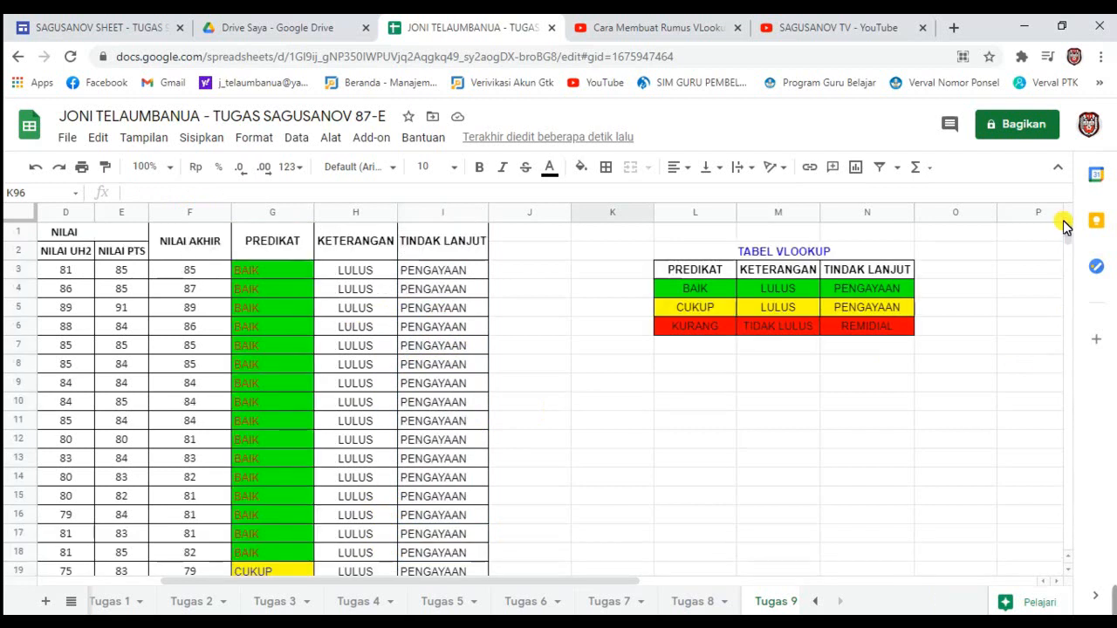
pyautogui.moveTo(333, 270); pyautogui.dragTo(353, 576)
pyautogui.moveTo(360, 587); pyautogui.dragTo(365, 490)
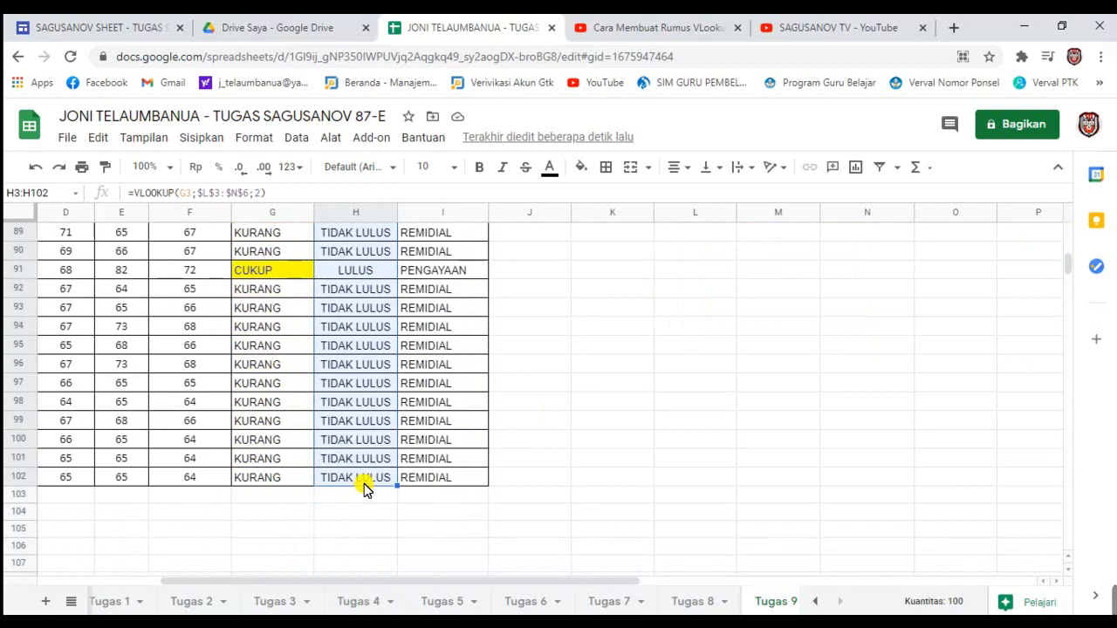
pyautogui.click(254, 140)
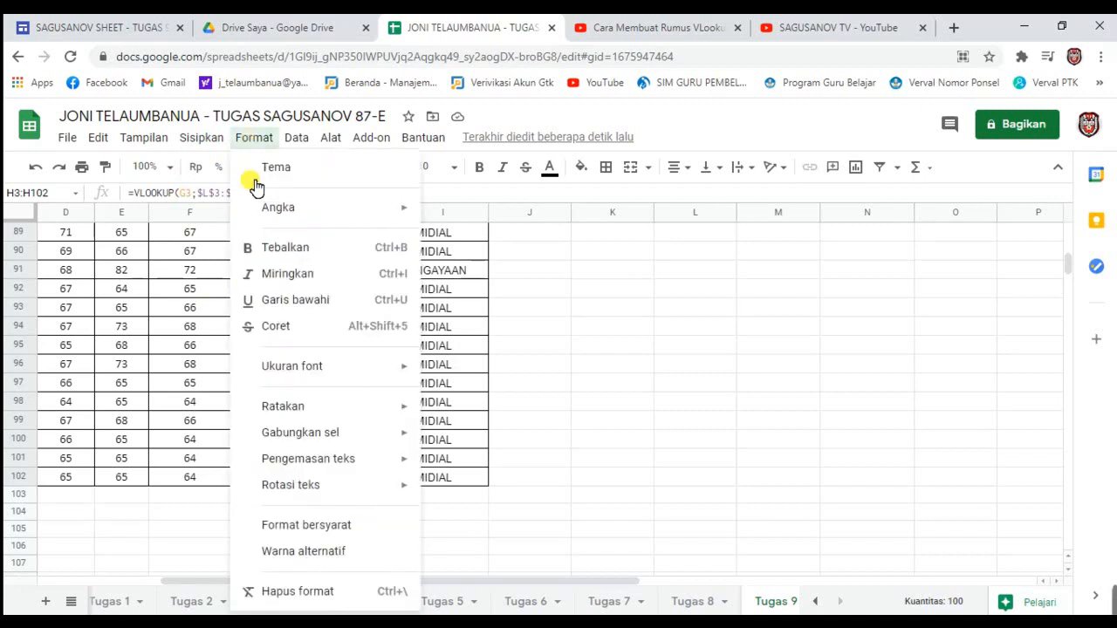
pyautogui.click(281, 527)
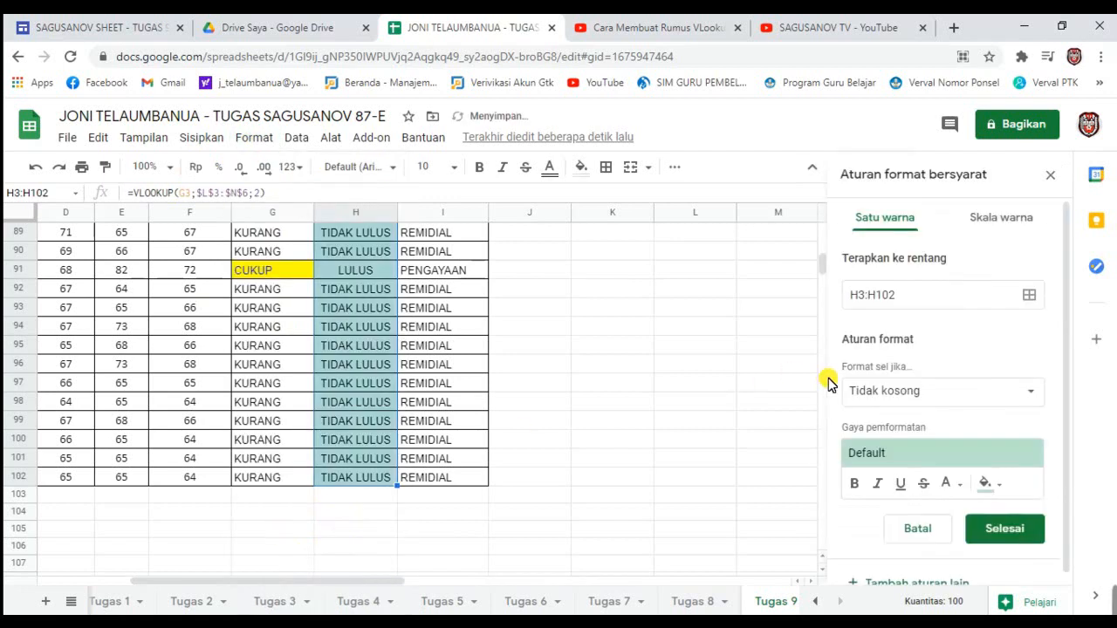
pyautogui.click(1034, 392)
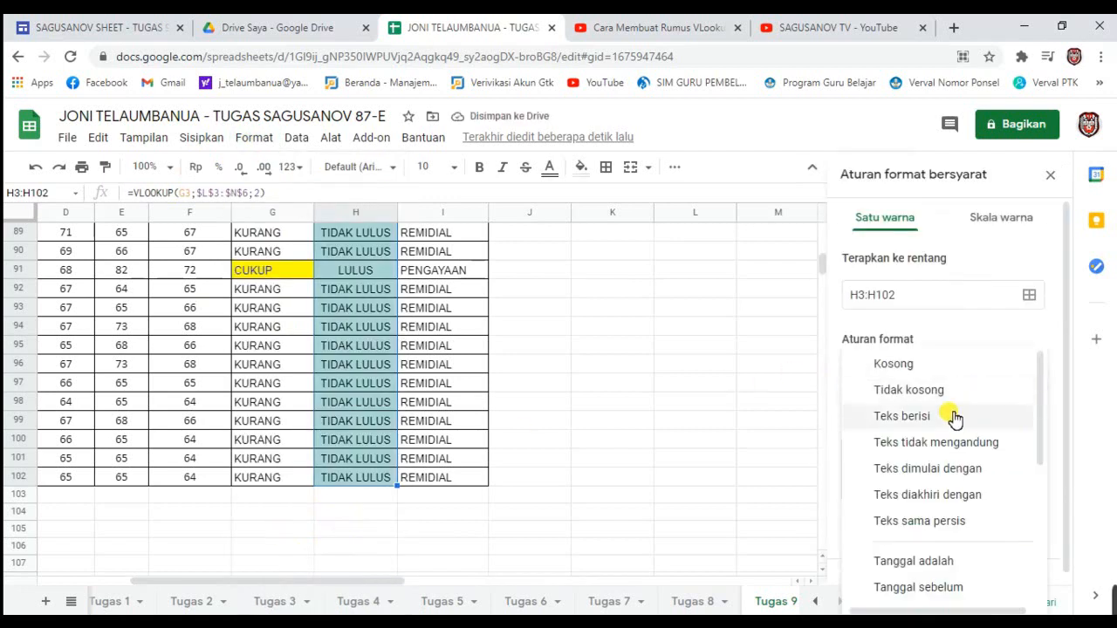
pyautogui.click(903, 416)
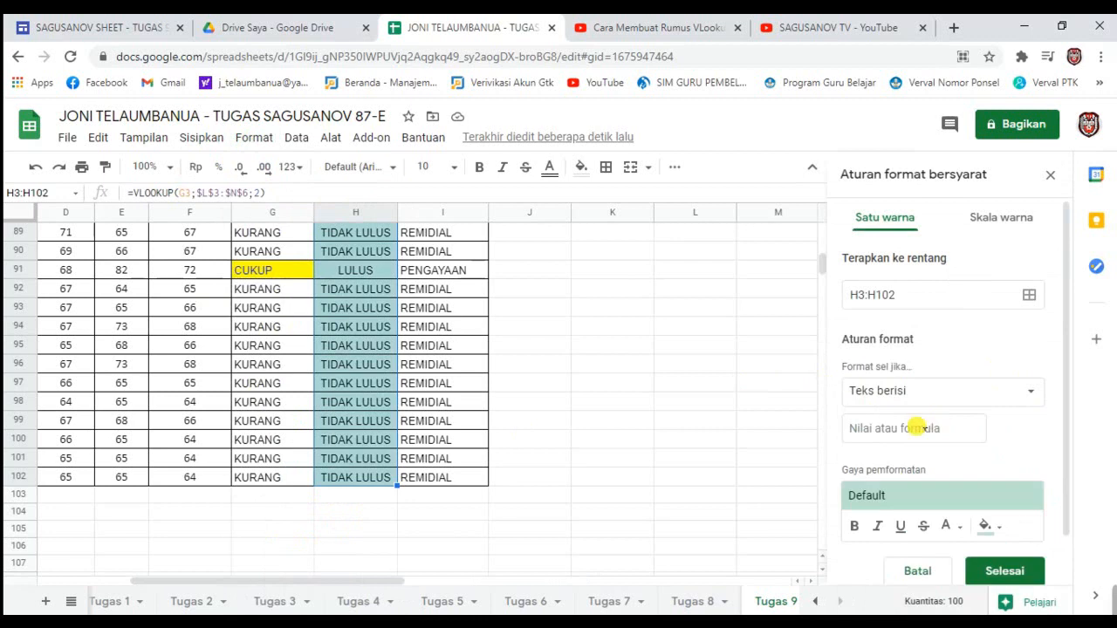
pyautogui.click(864, 422)
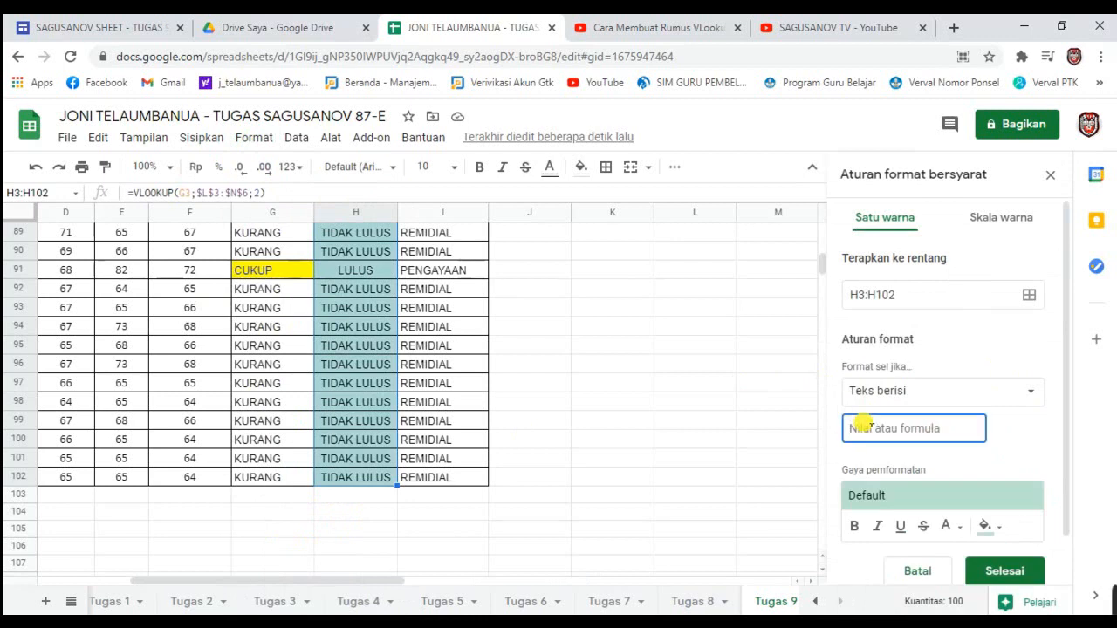
pyautogui.write('LULUS')
# Give the LULUS rule dark green text and a yellow fill
pyautogui.click(962, 528)
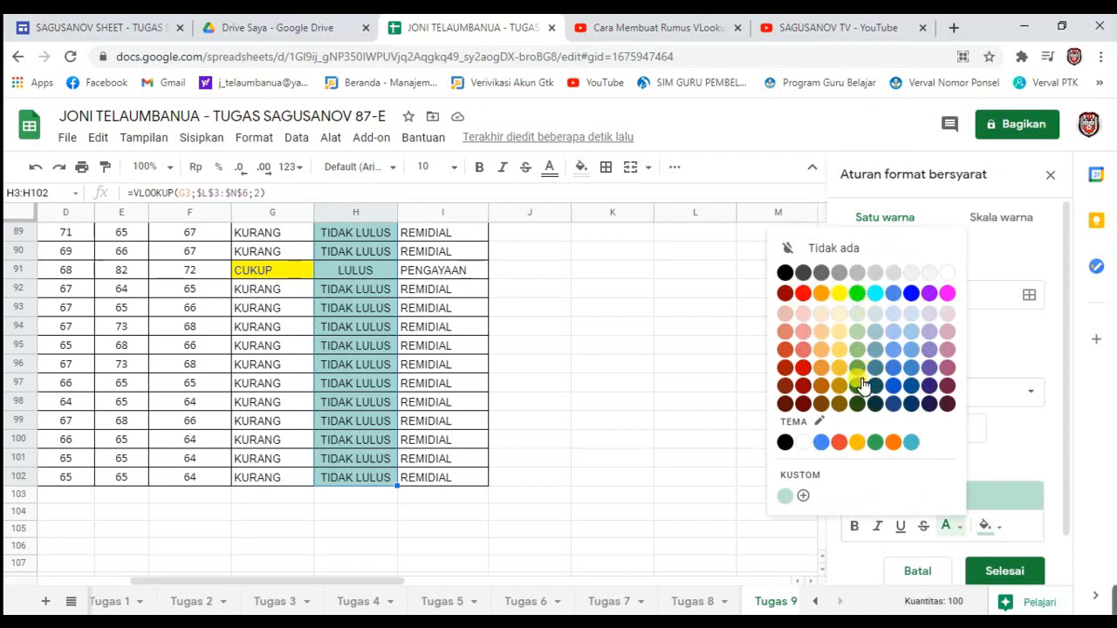
pyautogui.click(860, 405)
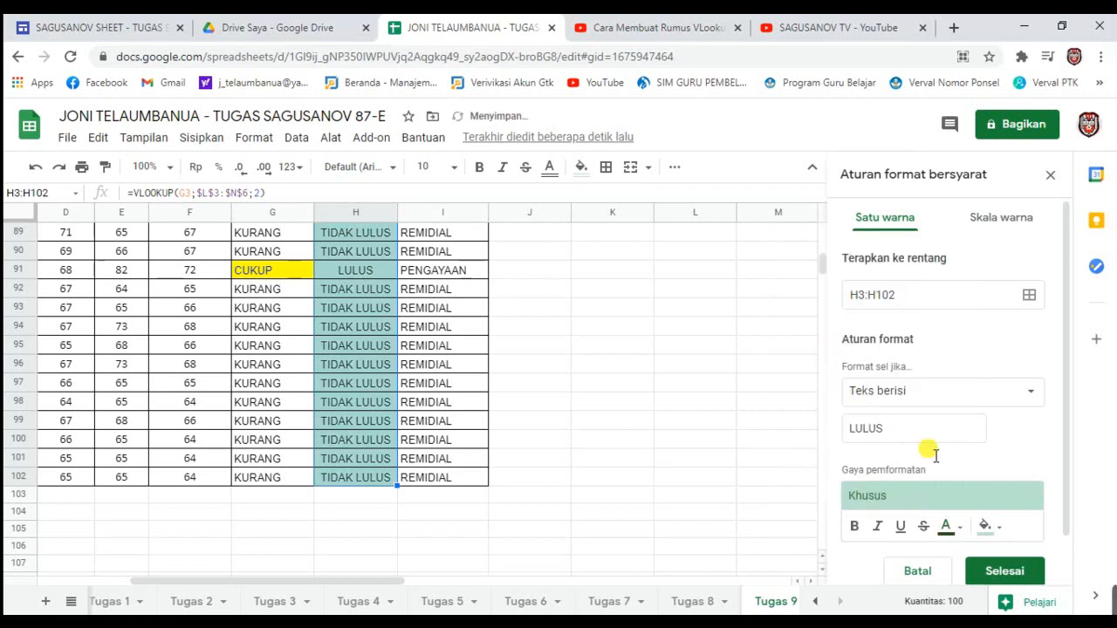
pyautogui.click(987, 526)
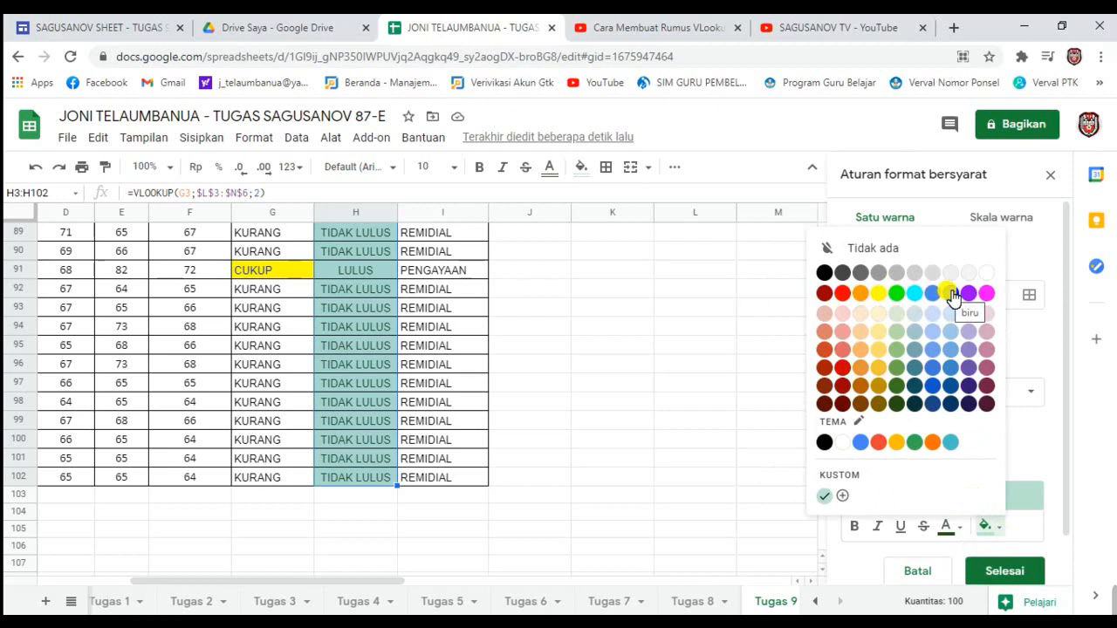
pyautogui.click(878, 293)
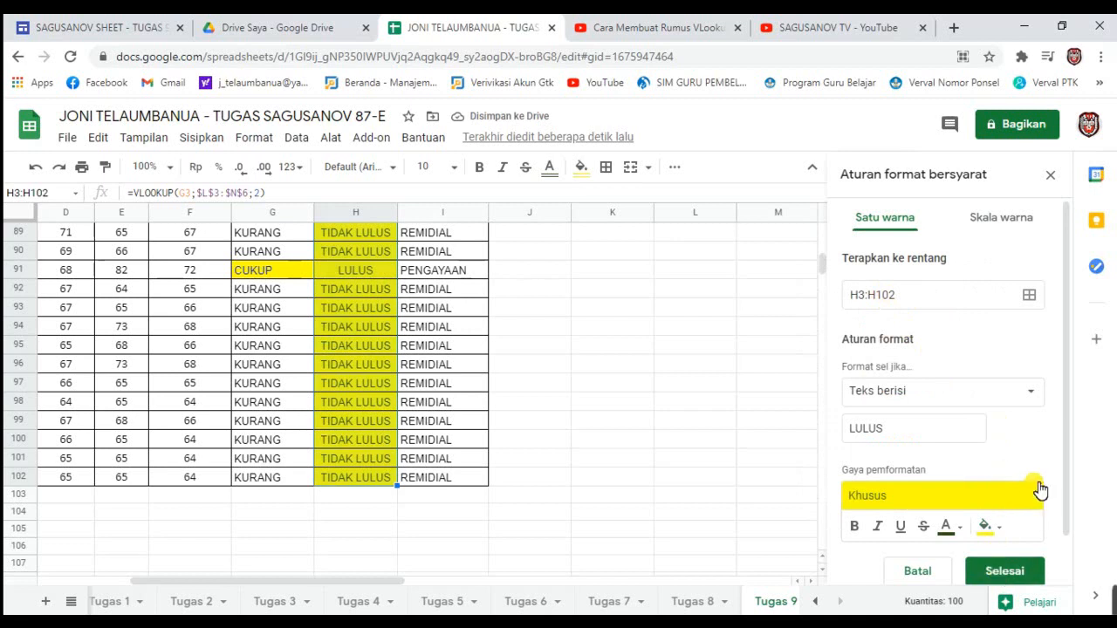
# Save the LULUS conditional formatting rule for H3:H102
pyautogui.click(908, 429)
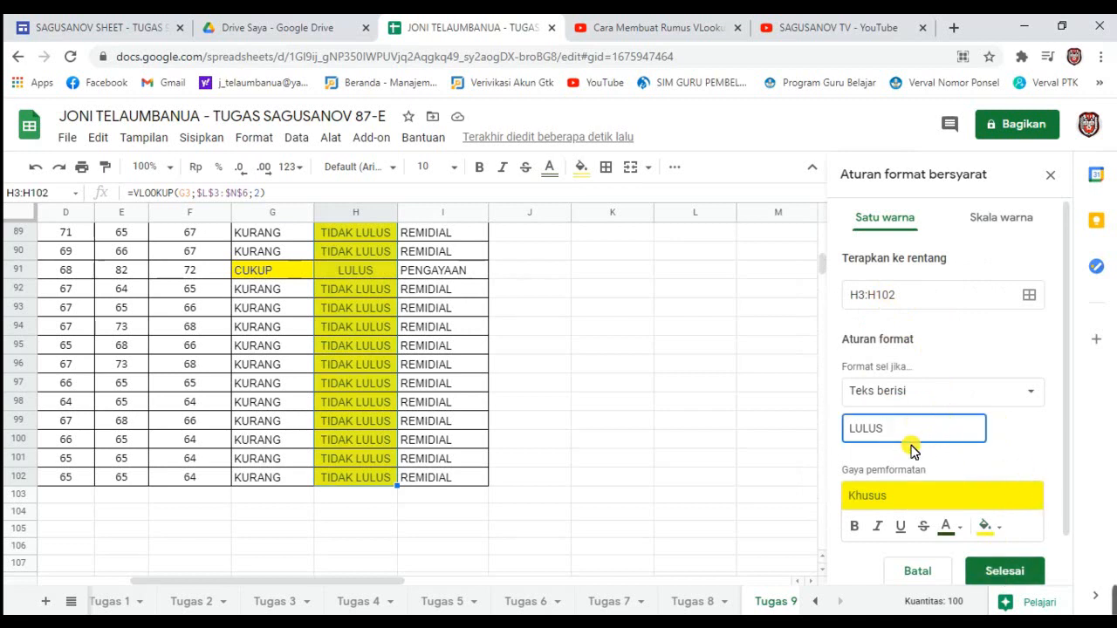
pyautogui.click(1006, 573)
pyautogui.click(605, 398)
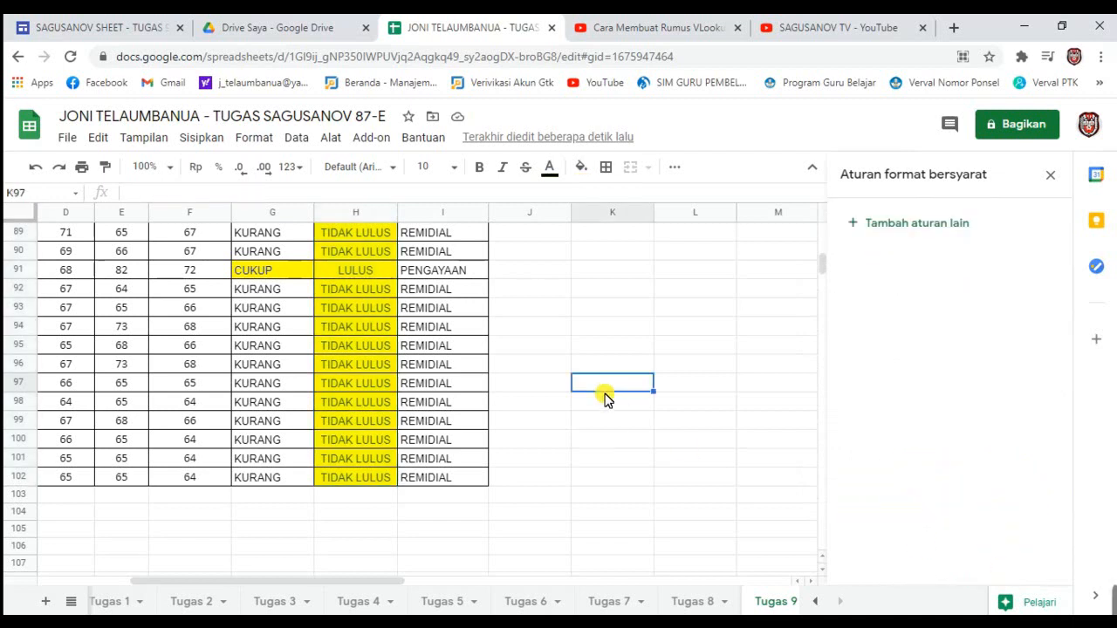
# Add another conditional formatting rule with range K97 for cells whose text contains (Teks berisi) LULUS
pyautogui.click(888, 225)
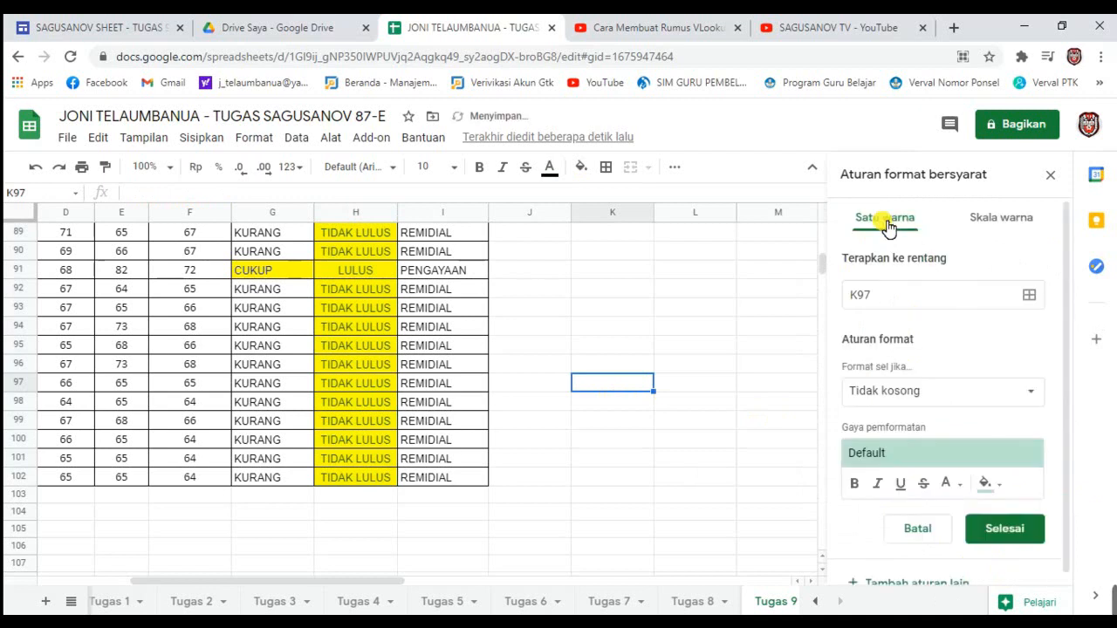
pyautogui.click(548, 401)
pyautogui.scroll(15, 827, 264)
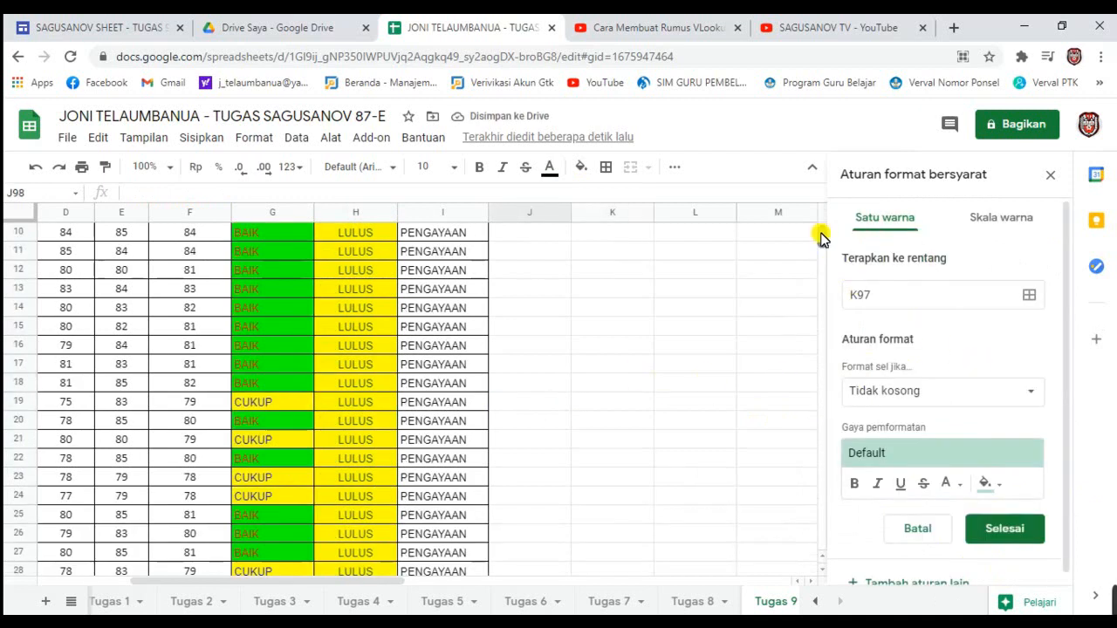
pyautogui.click(356, 258)
pyautogui.moveTo(353, 269); pyautogui.dragTo(366, 516)
pyautogui.click(1032, 391)
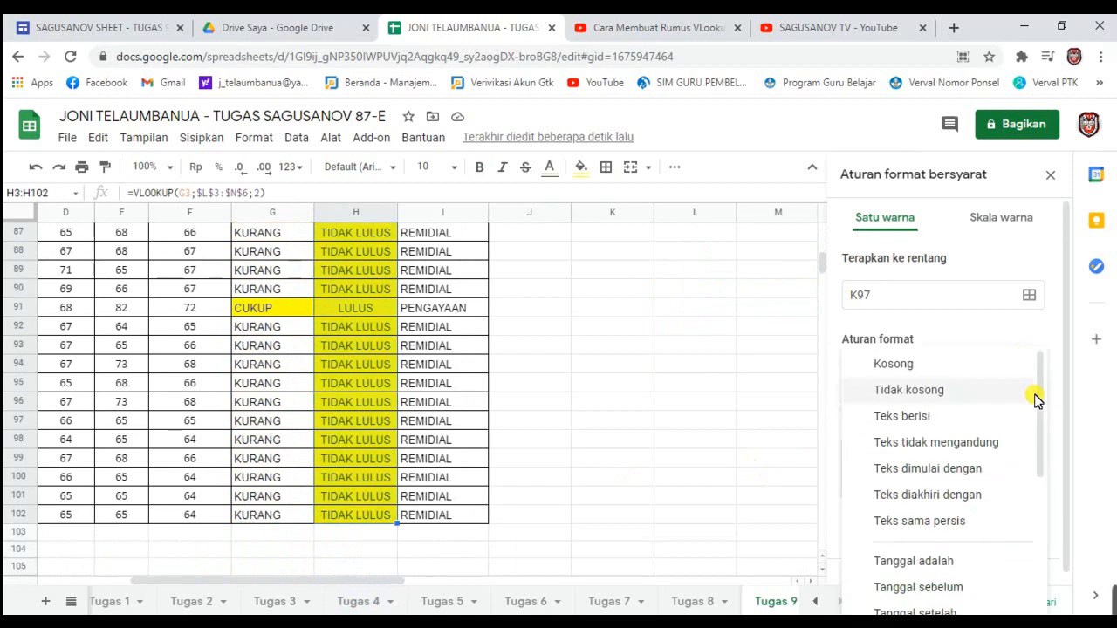
pyautogui.click(933, 419)
pyautogui.click(902, 428)
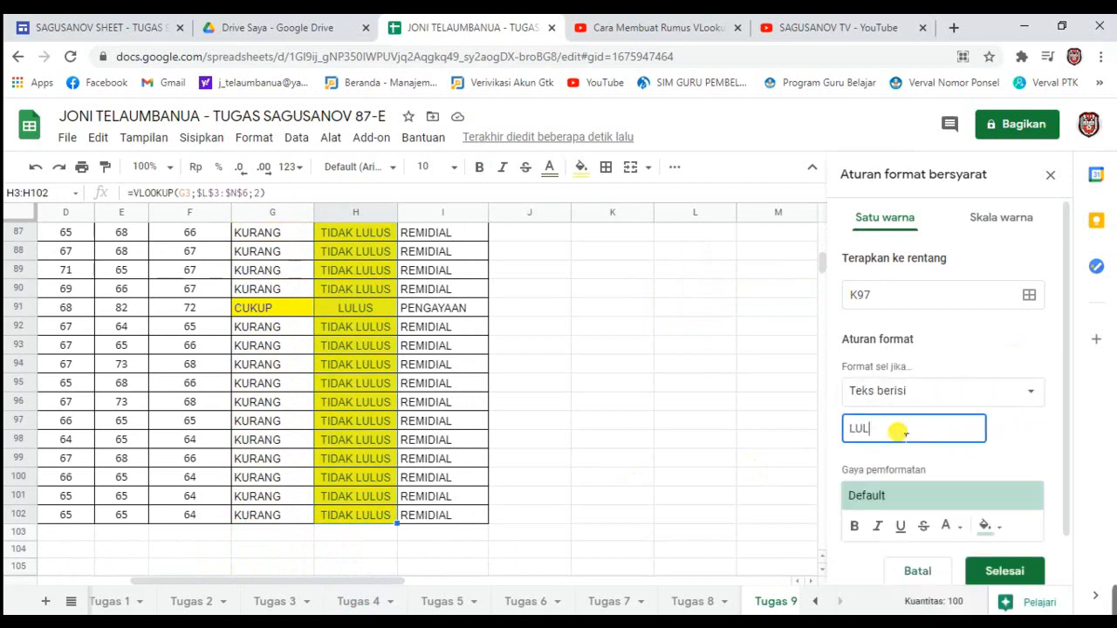
# Give the new K97 rule cyan text and save it
pyautogui.click(950, 527)
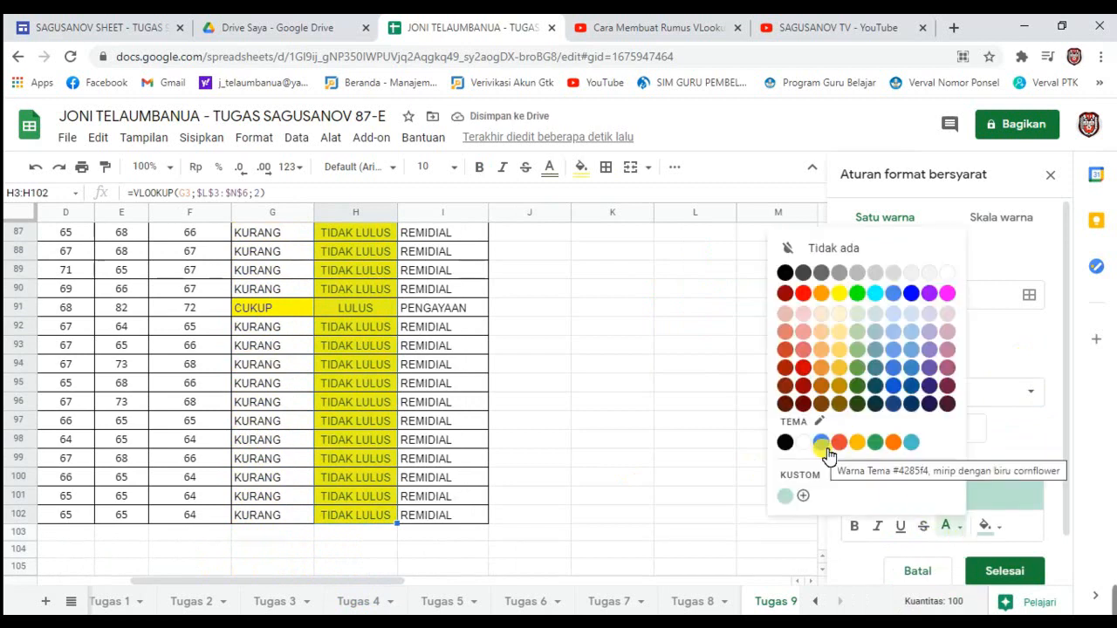
pyautogui.click(804, 295)
pyautogui.click(1000, 532)
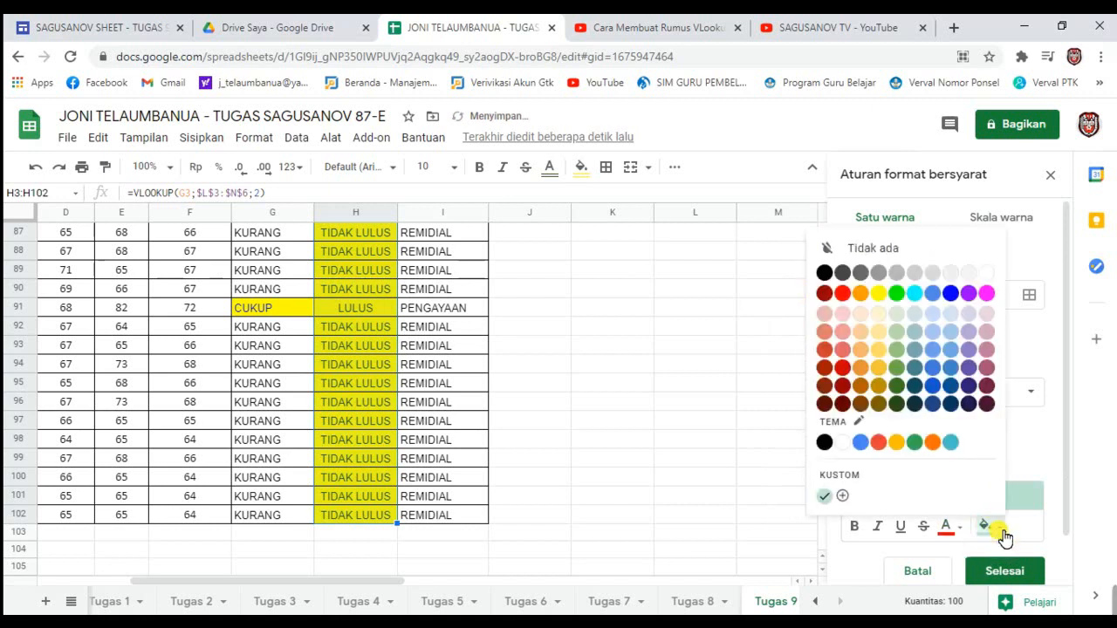
pyautogui.click(947, 524)
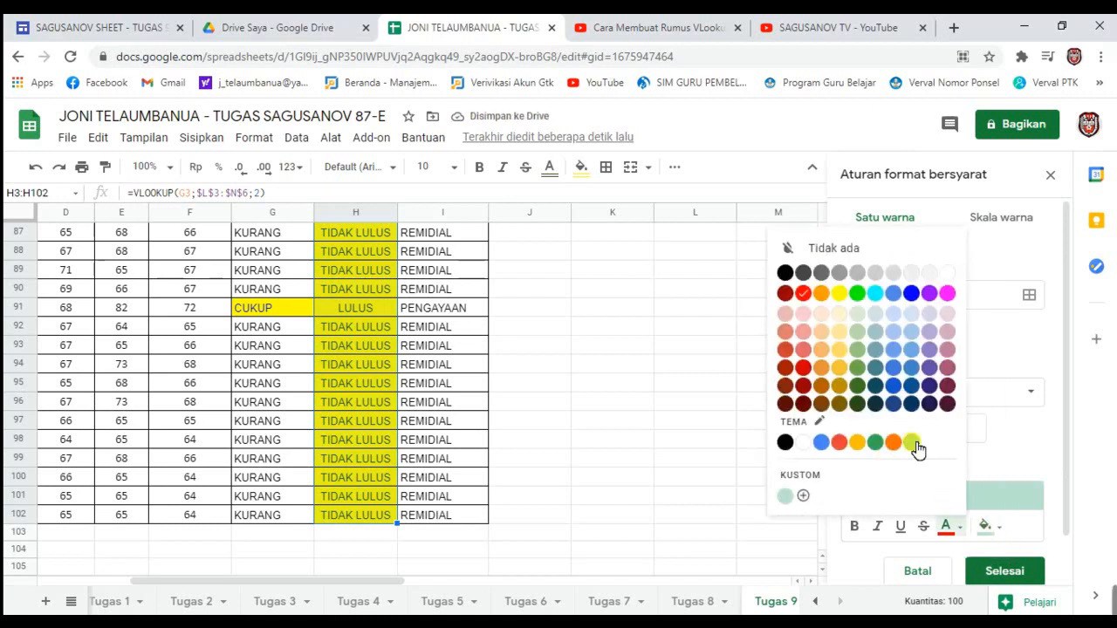
pyautogui.click(877, 297)
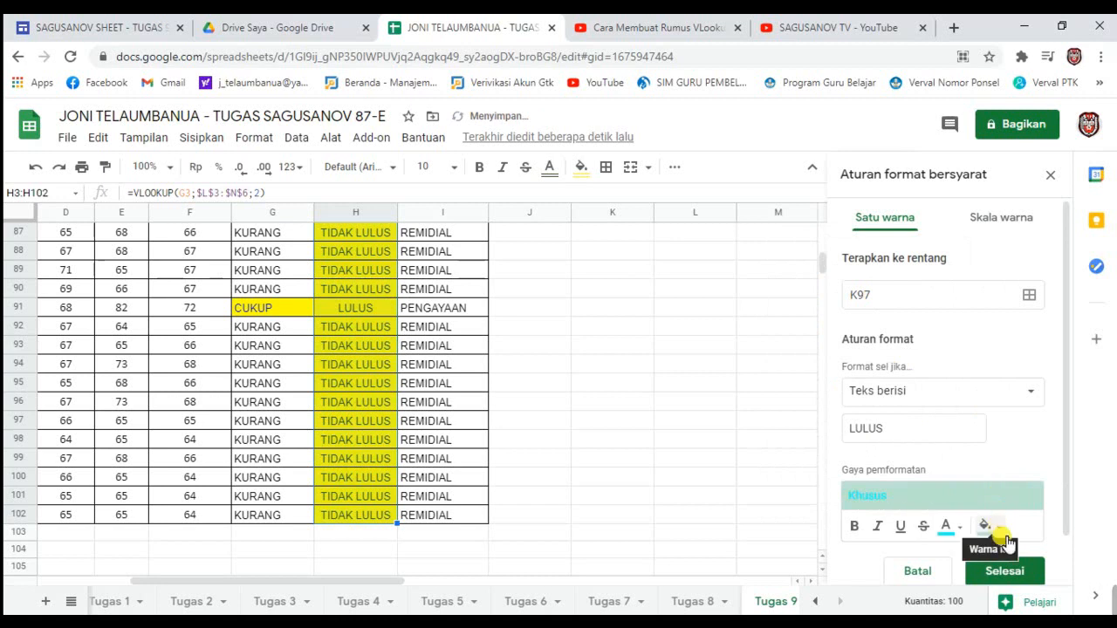
pyautogui.click(1005, 573)
pyautogui.click(723, 459)
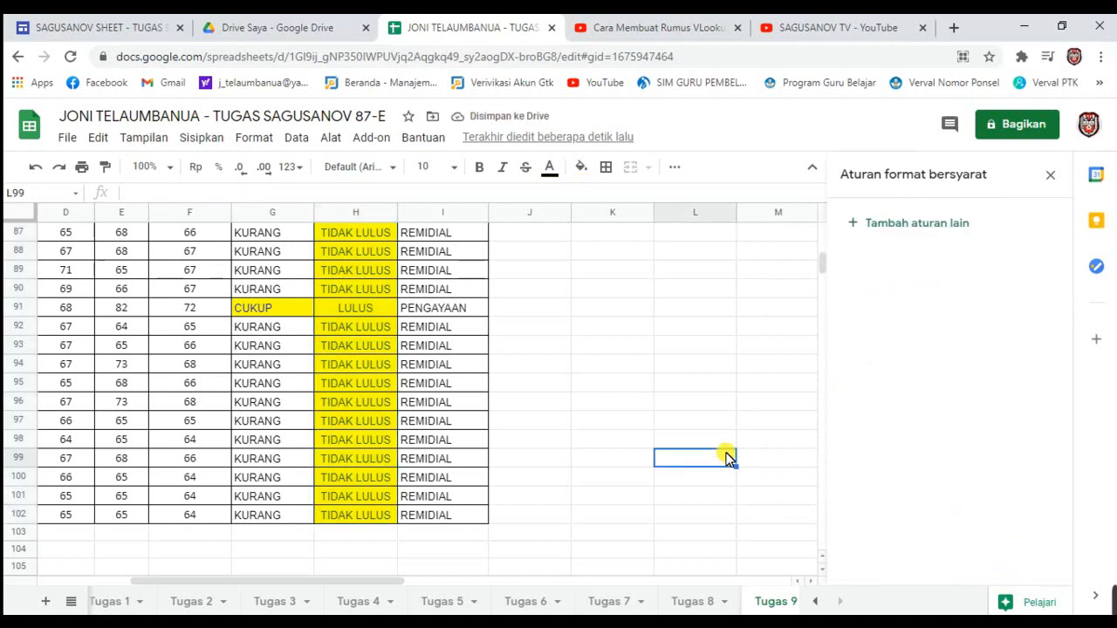
# Reopen the LULUS rule for H3:H102 and change its text color to bright green
pyautogui.click(365, 519)
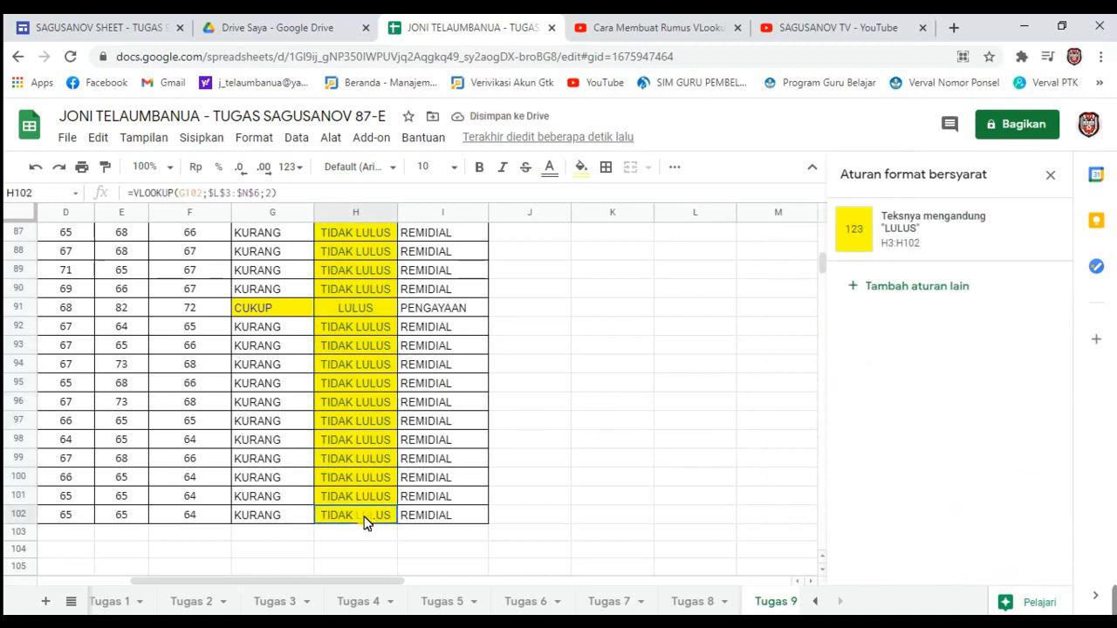
pyautogui.click(910, 235)
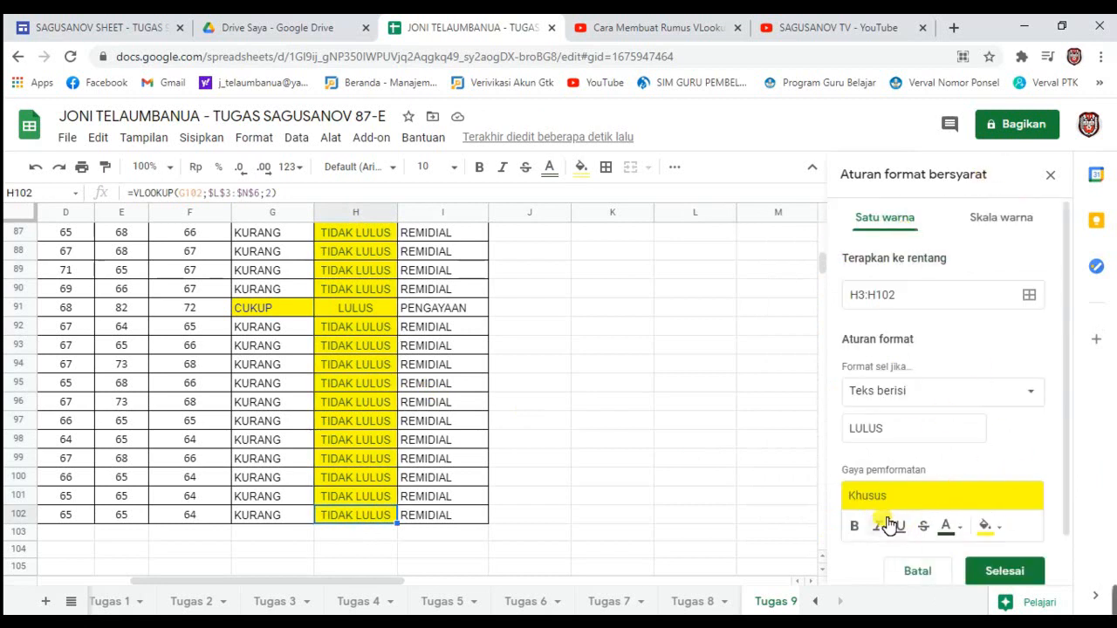
pyautogui.click(957, 534)
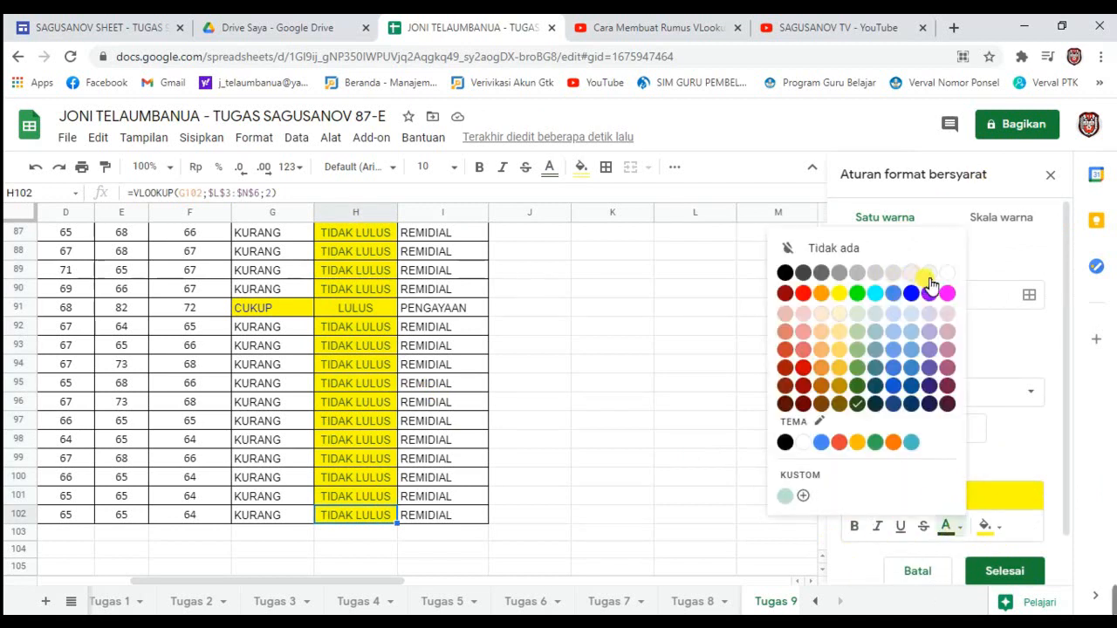
pyautogui.click(808, 275)
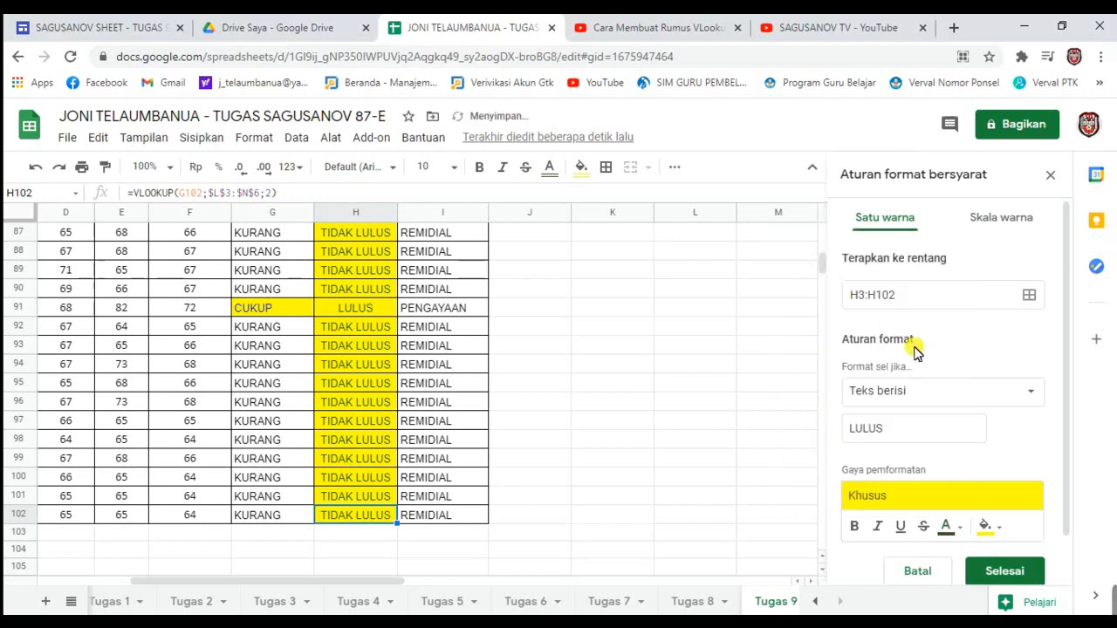
pyautogui.click(961, 528)
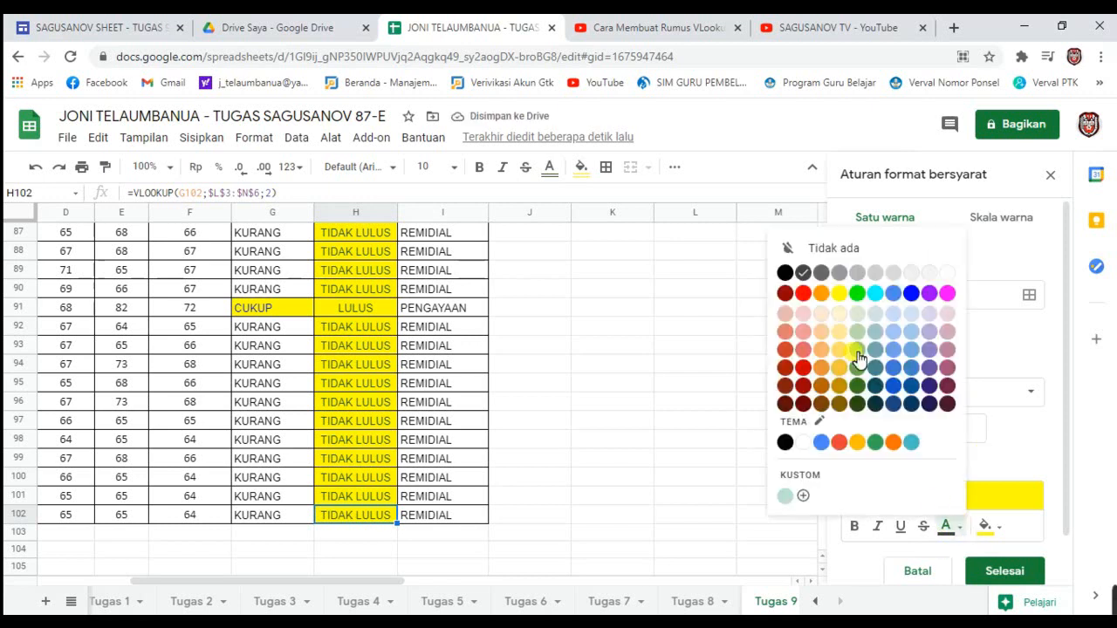
pyautogui.click(859, 296)
# Set the H3:H102 LULUS rule's fill to pale yellow and save the rule
pyautogui.click(1003, 528)
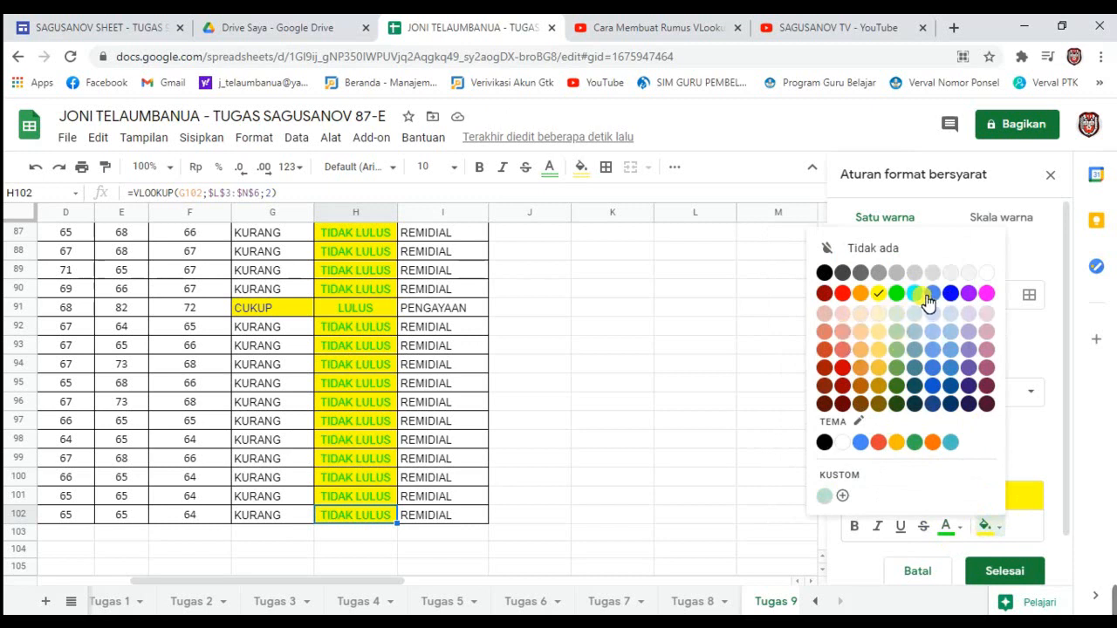
pyautogui.click(880, 313)
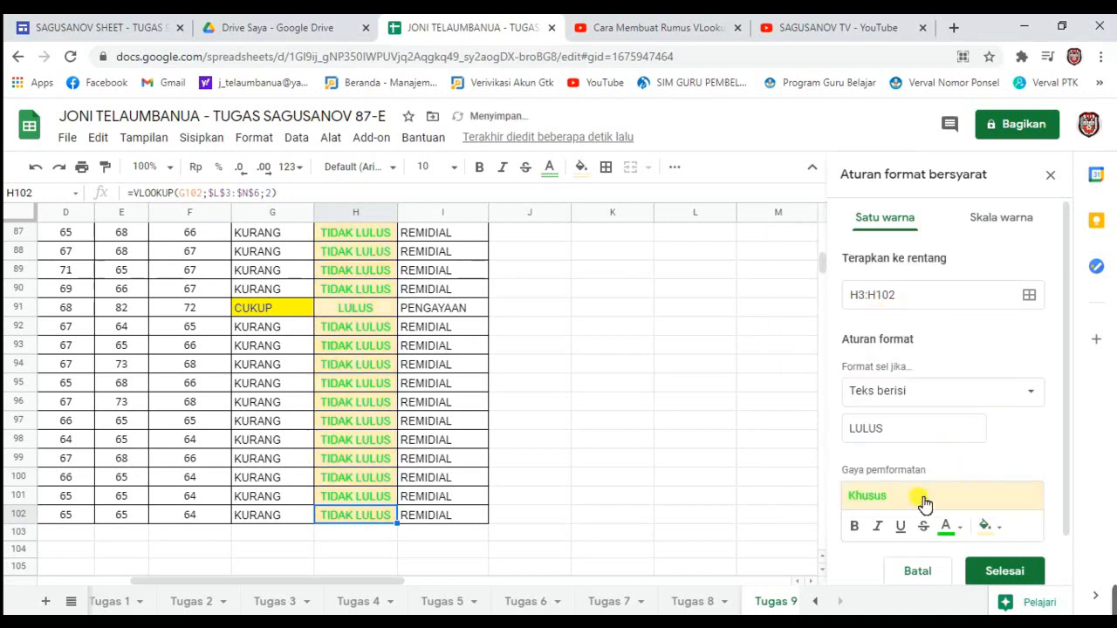
pyautogui.click(921, 436)
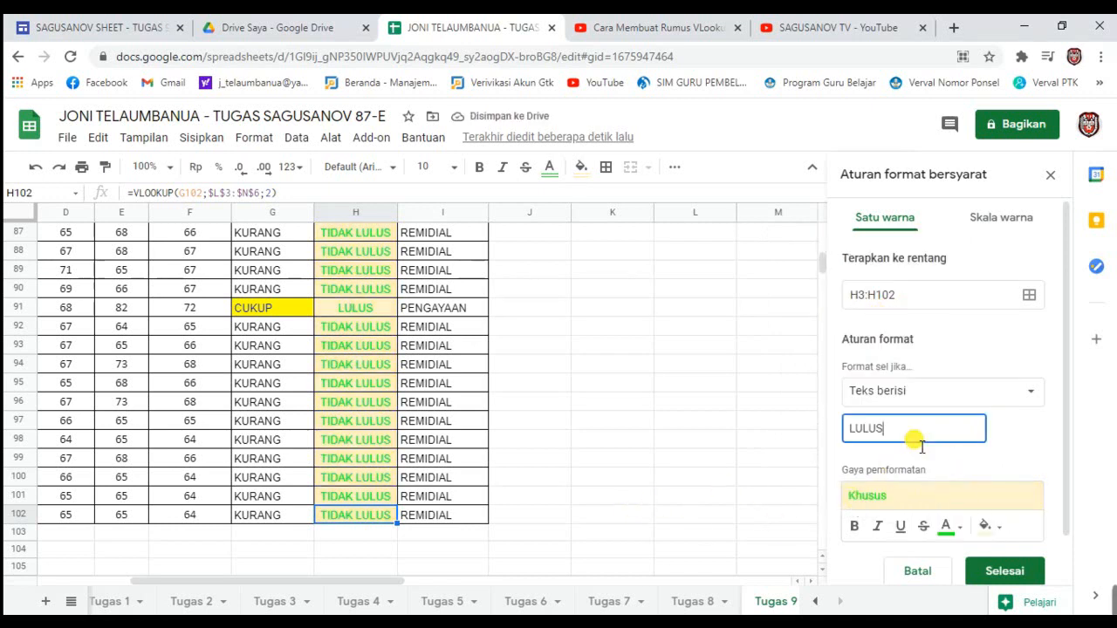
pyautogui.click(688, 427)
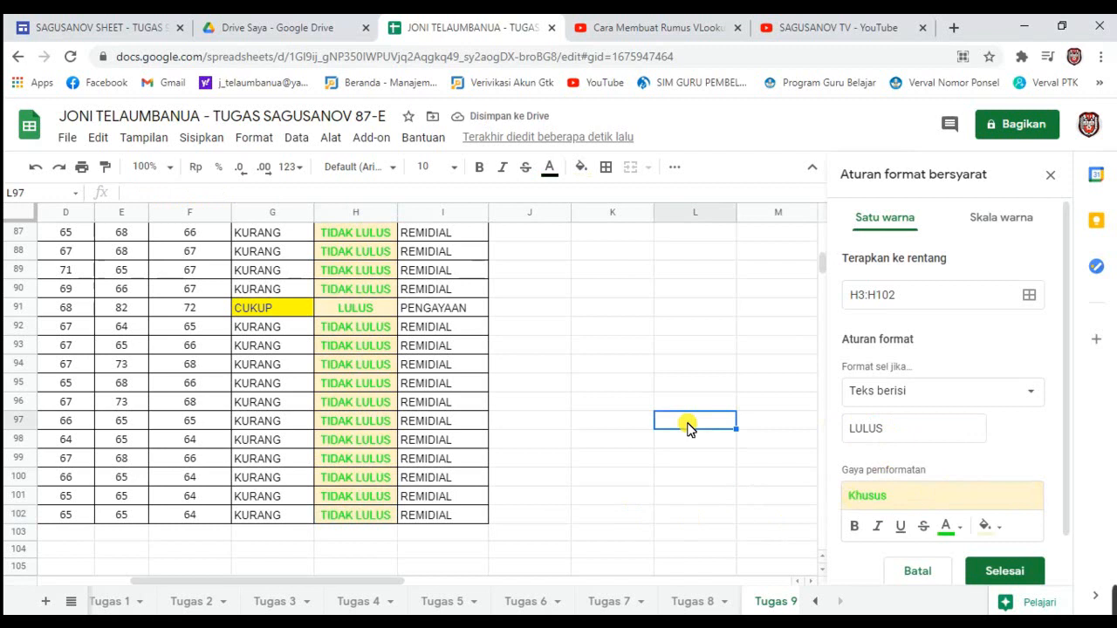
pyautogui.click(993, 574)
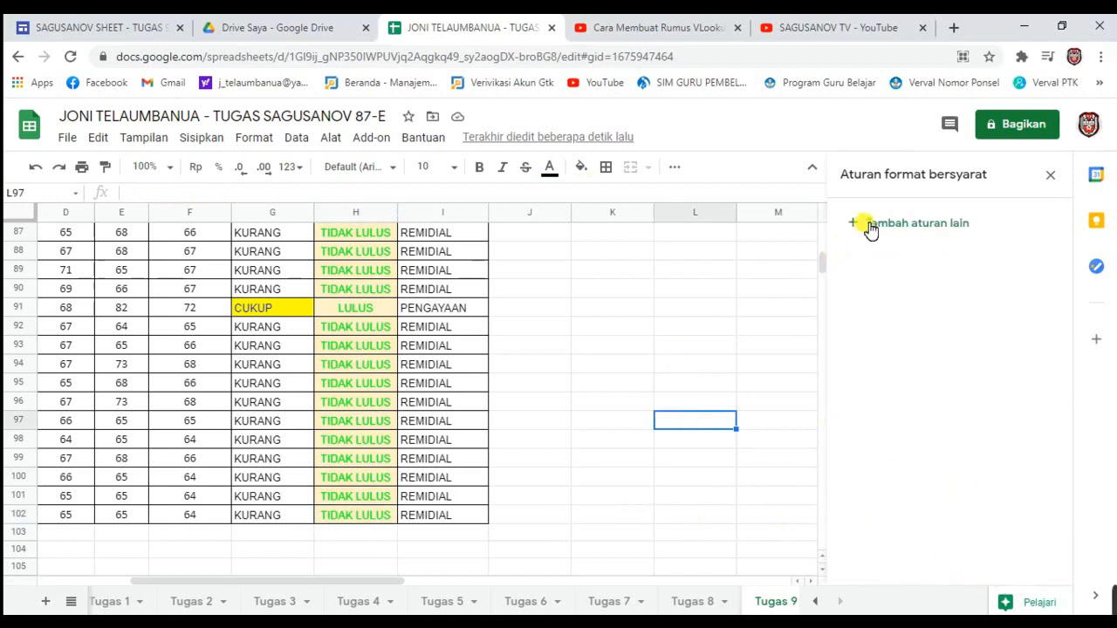
# Delete the LULUS rule from the KETERANGAN column and close the conditional formatting settings
pyautogui.click(616, 345)
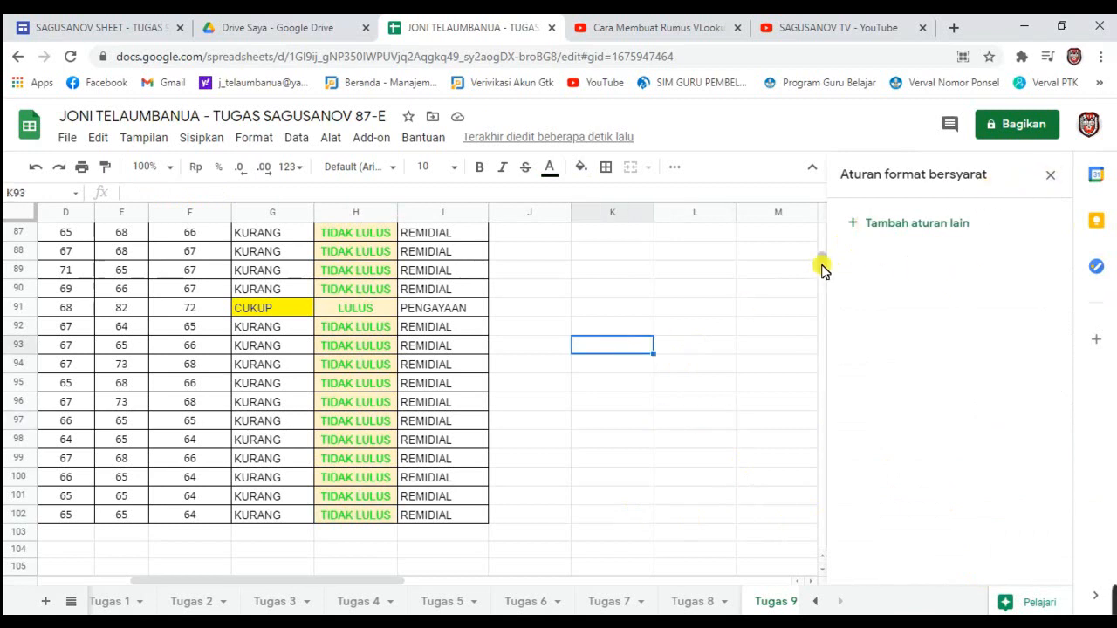
pyautogui.moveTo(824, 267); pyautogui.dragTo(808, 233)
pyautogui.scroll(-3, 809, 238)
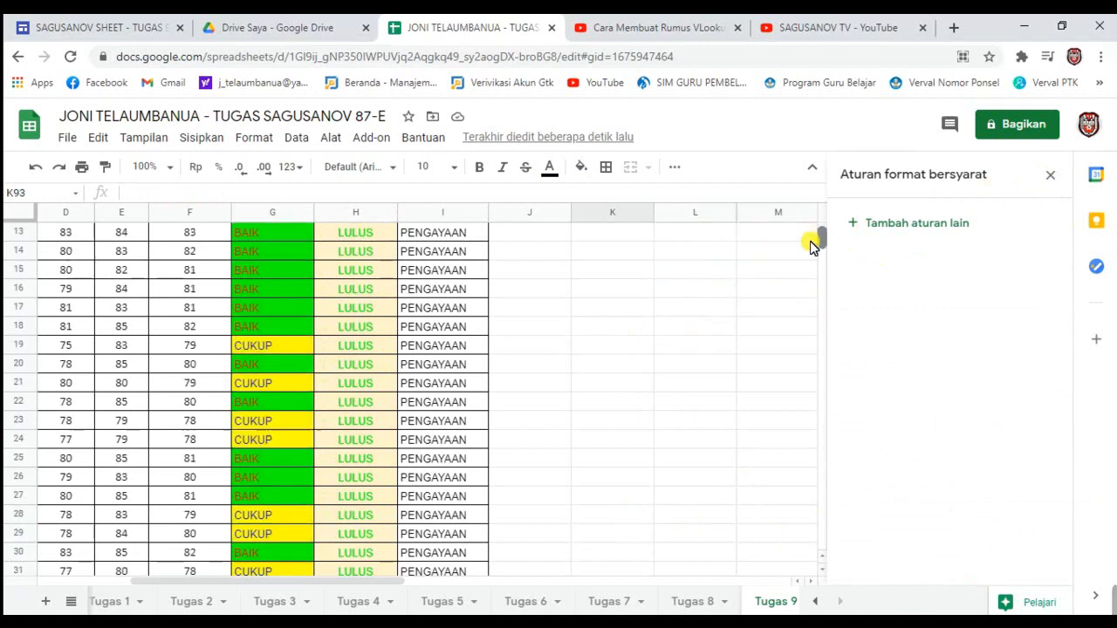
pyautogui.scroll(3, 810, 231)
pyautogui.click(369, 274)
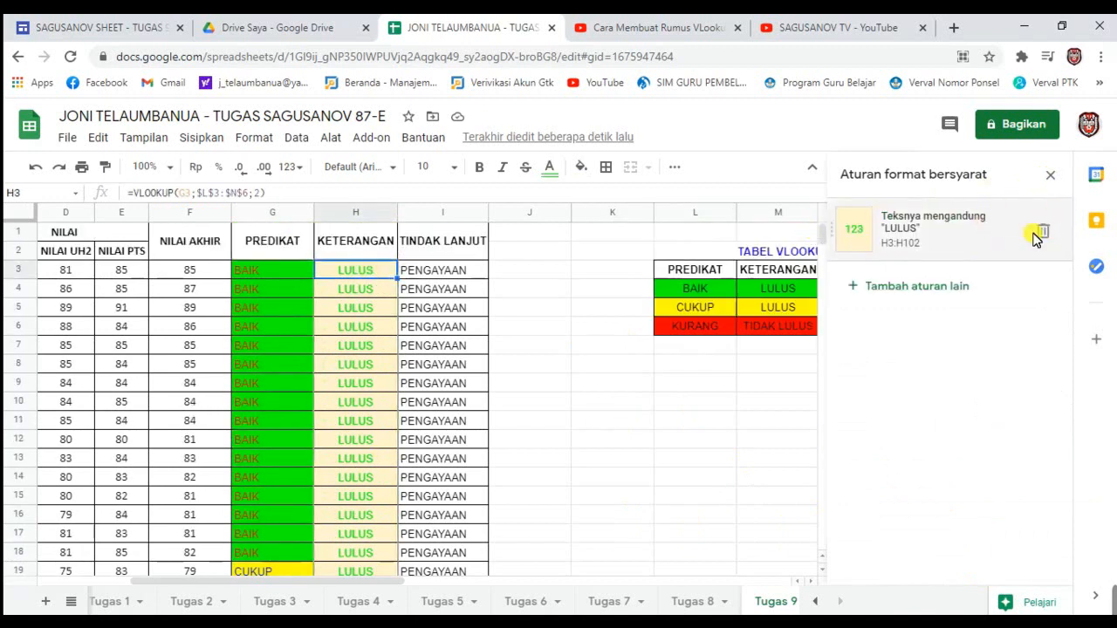
pyautogui.click(1042, 234)
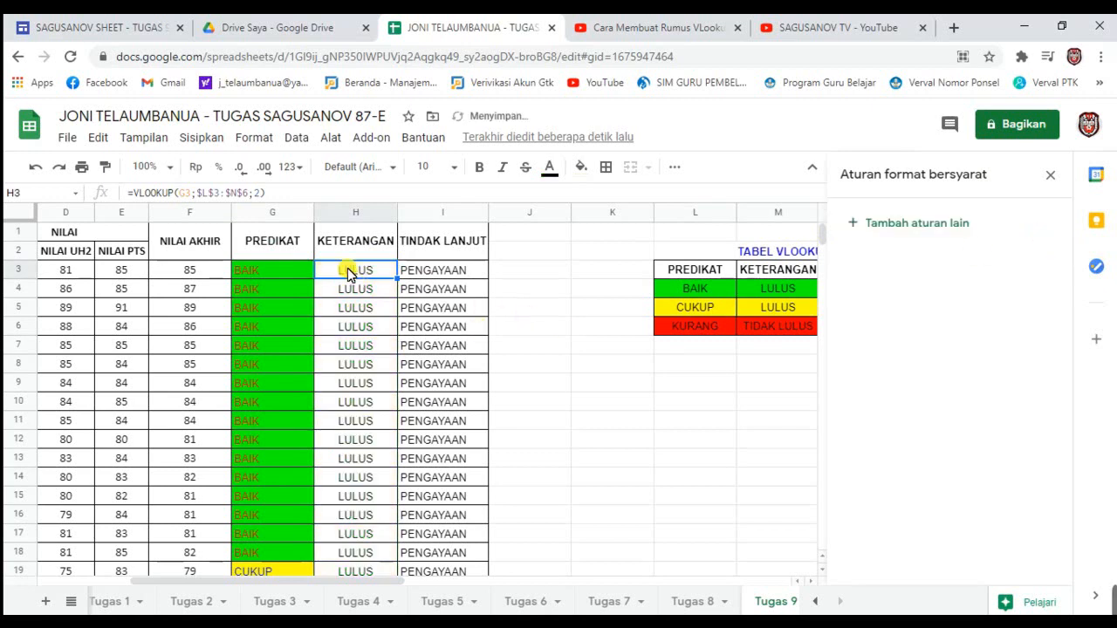
pyautogui.click(527, 307)
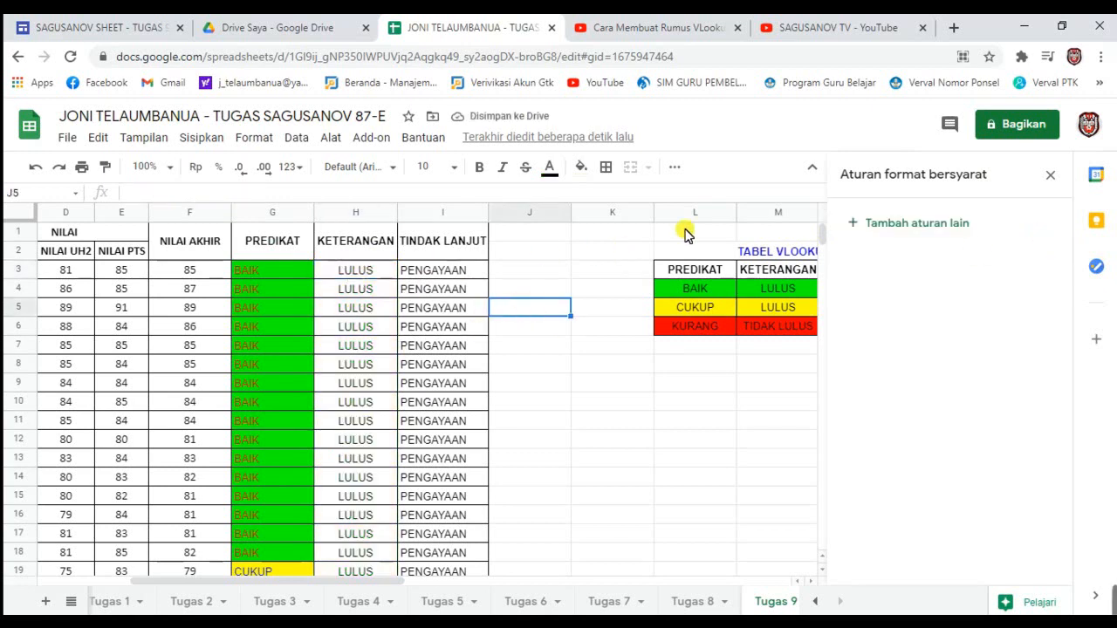
pyautogui.click(1051, 175)
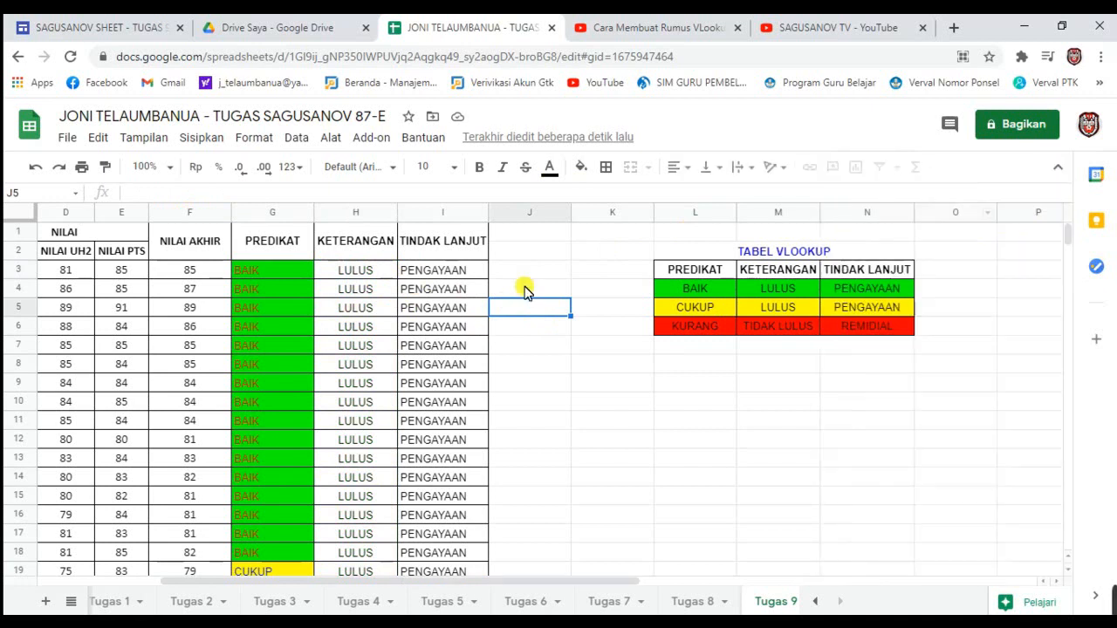
# Start a fresh conditional formatting rule on H3:H102 with the condition text contains (Teks berisi) LULUS
pyautogui.click(341, 270)
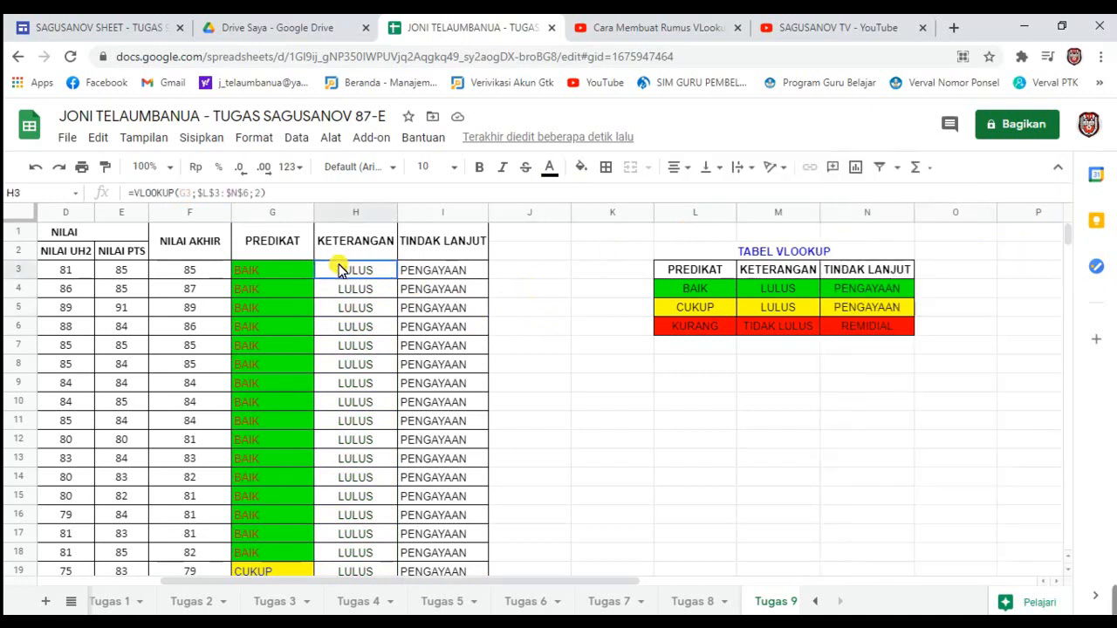
pyautogui.moveTo(340, 269); pyautogui.dragTo(363, 486)
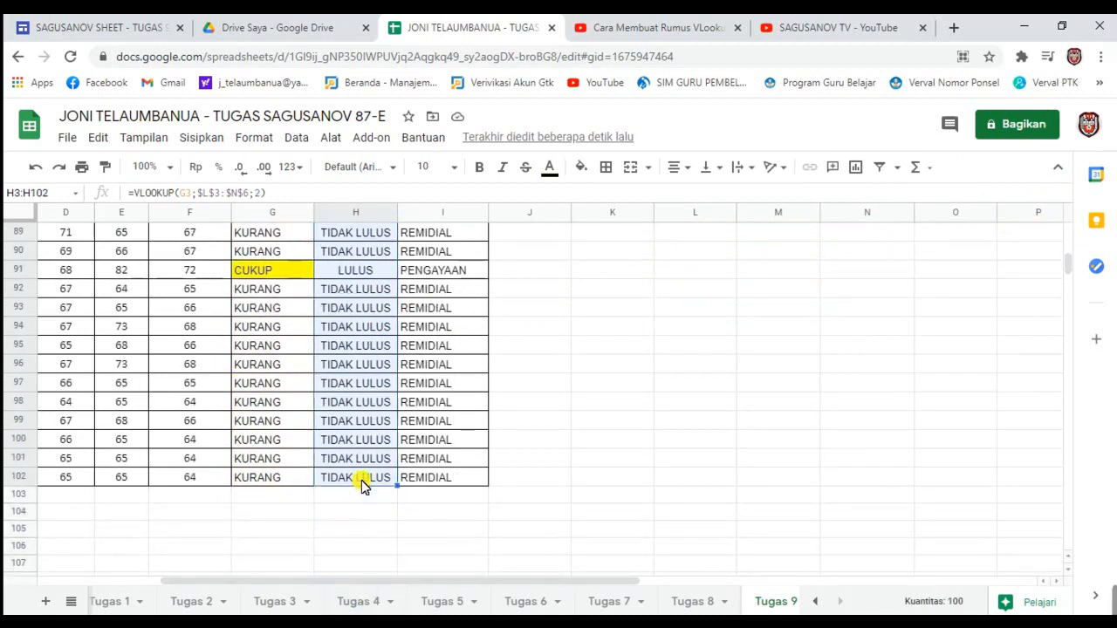
pyautogui.rightClick(371, 304)
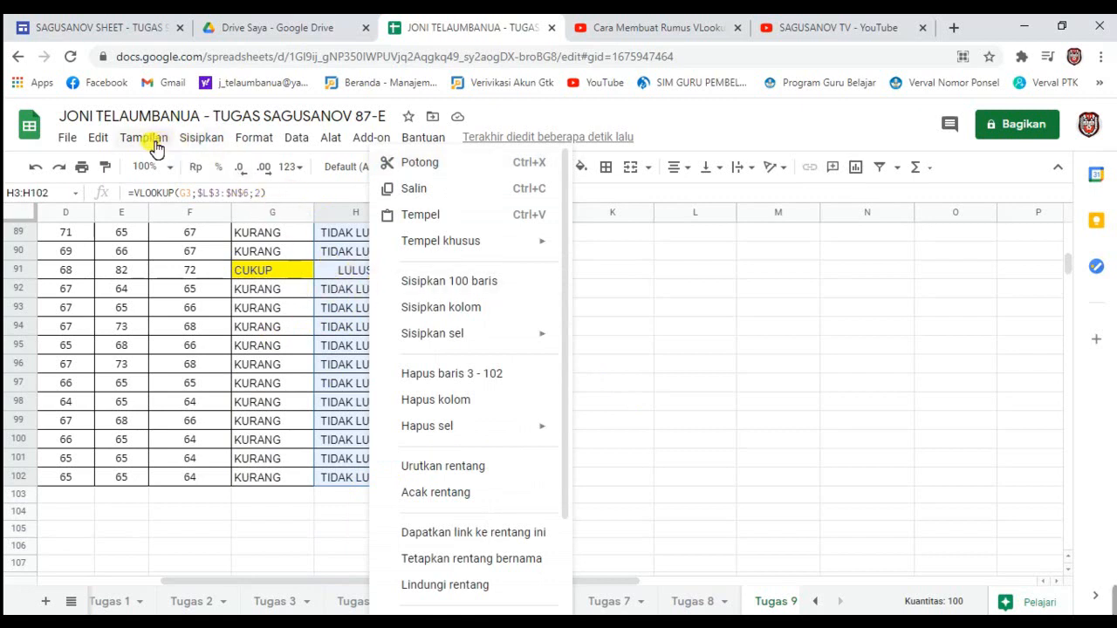
pyautogui.click(250, 138)
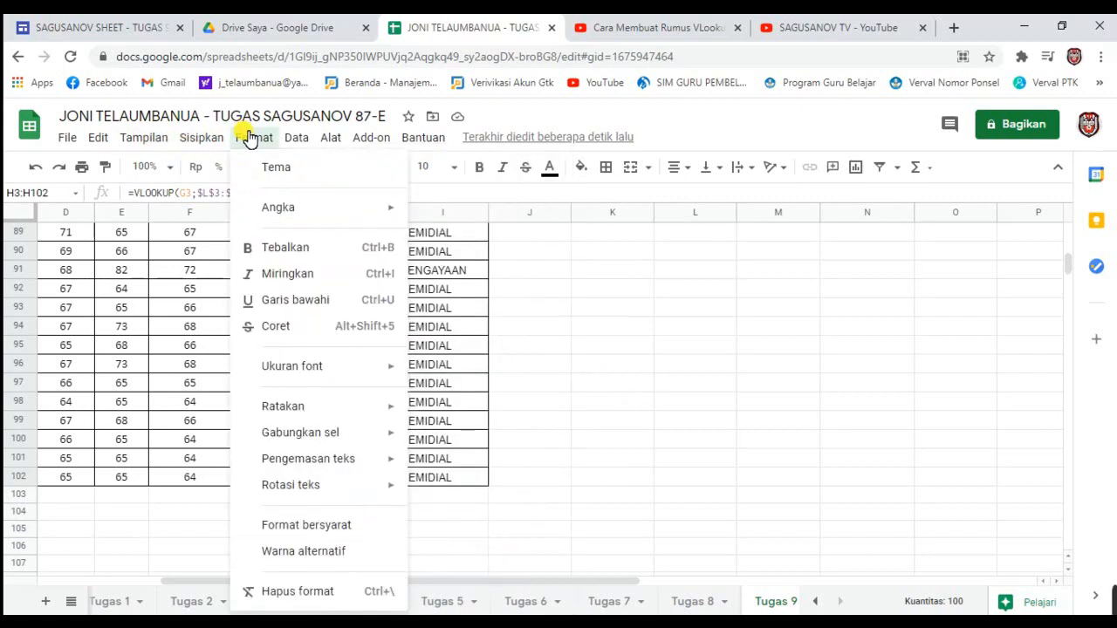
pyautogui.click(278, 527)
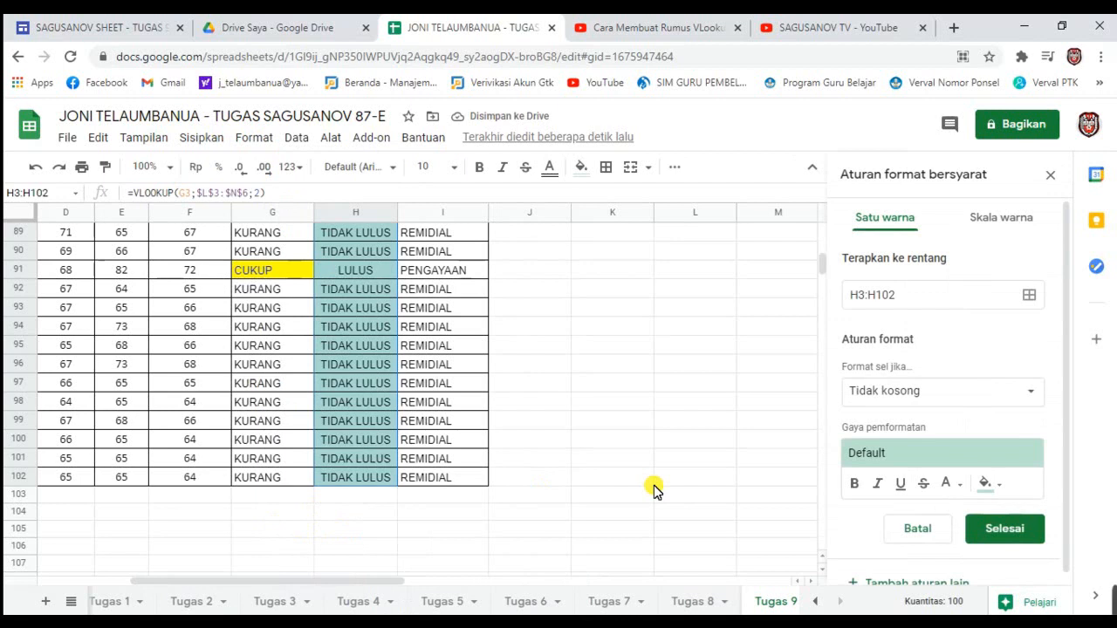
pyautogui.click(1025, 394)
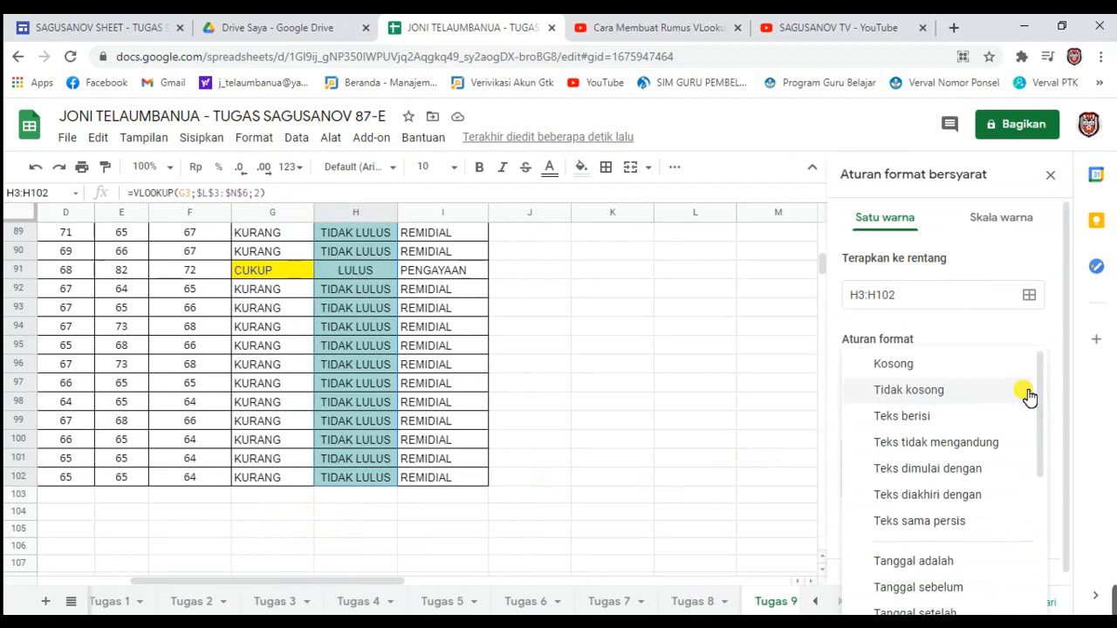
pyautogui.click(980, 416)
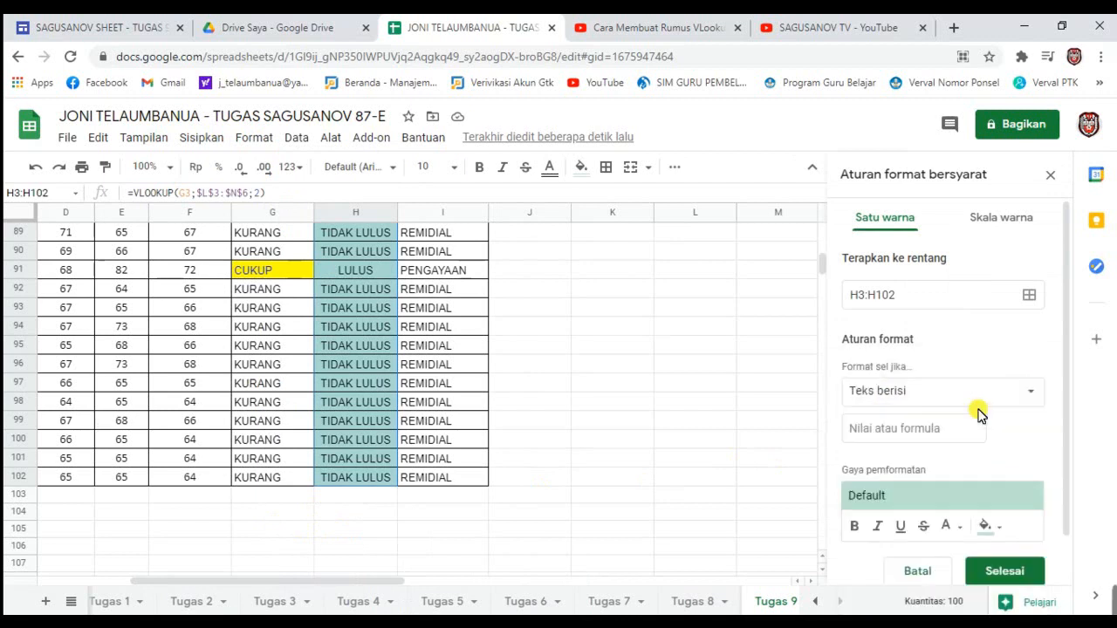
pyautogui.click(913, 430)
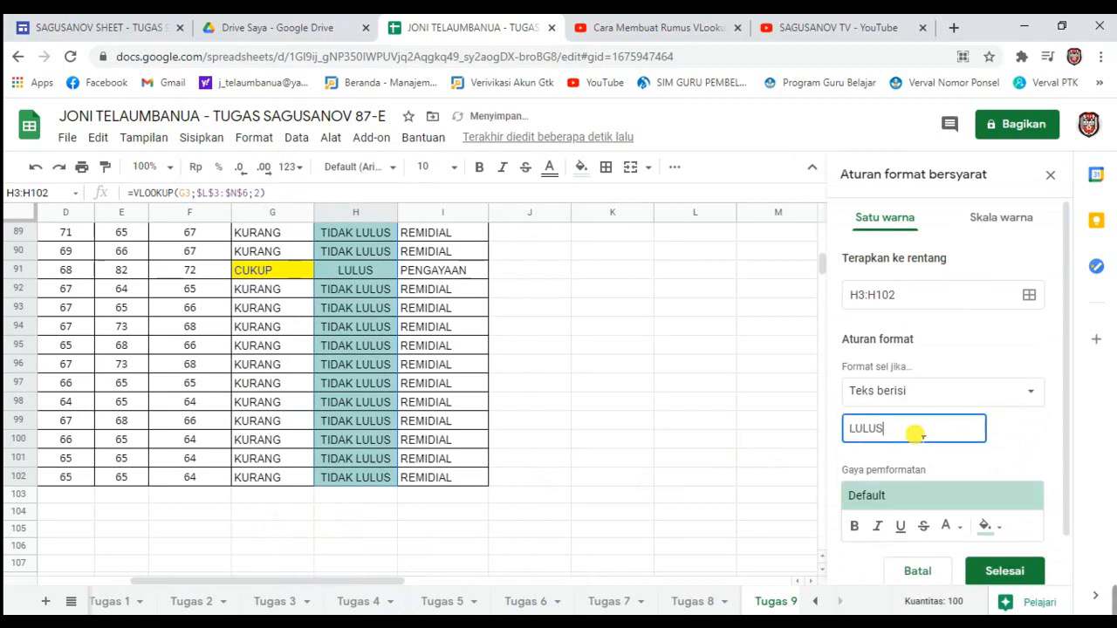
# Give the H3:H102 LULUS rule red text and a cyan fill, and save the rule
pyautogui.click(966, 535)
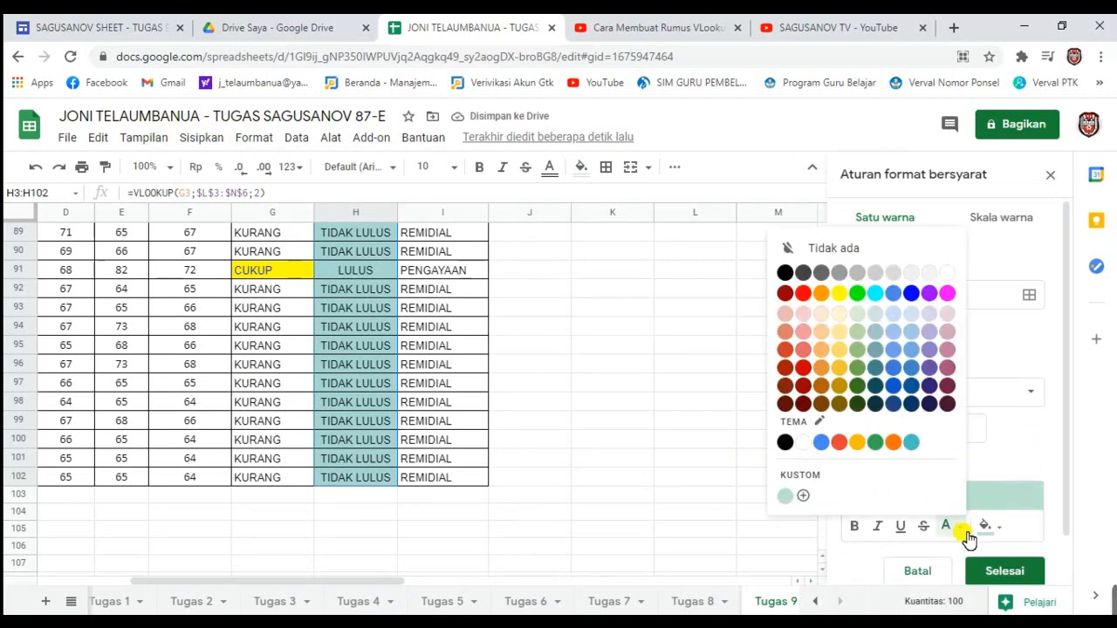
pyautogui.click(808, 297)
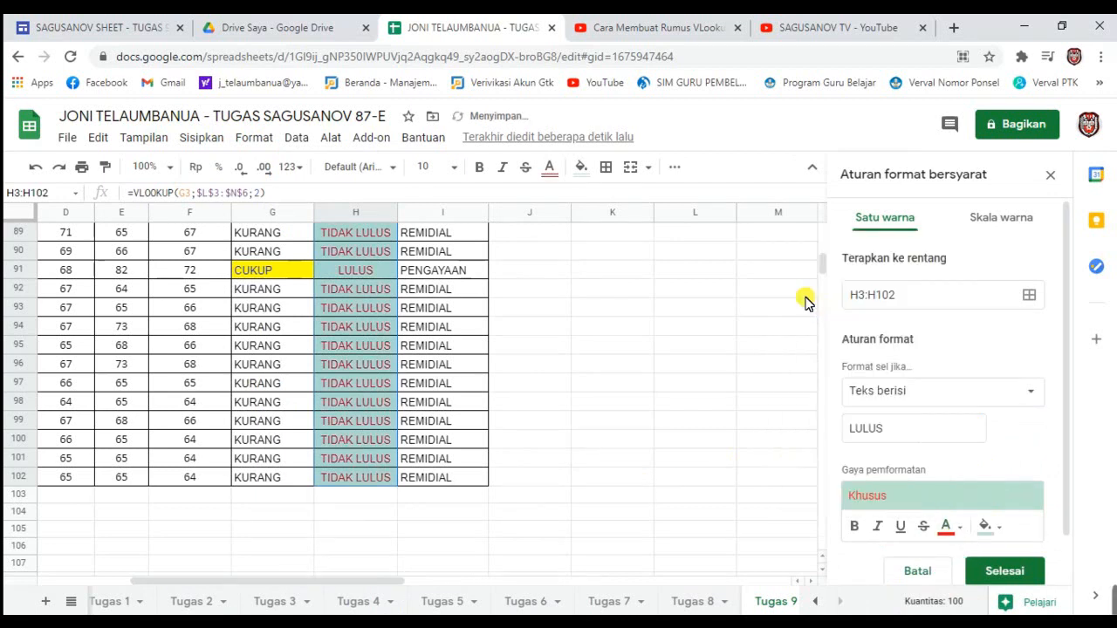
pyautogui.click(1002, 528)
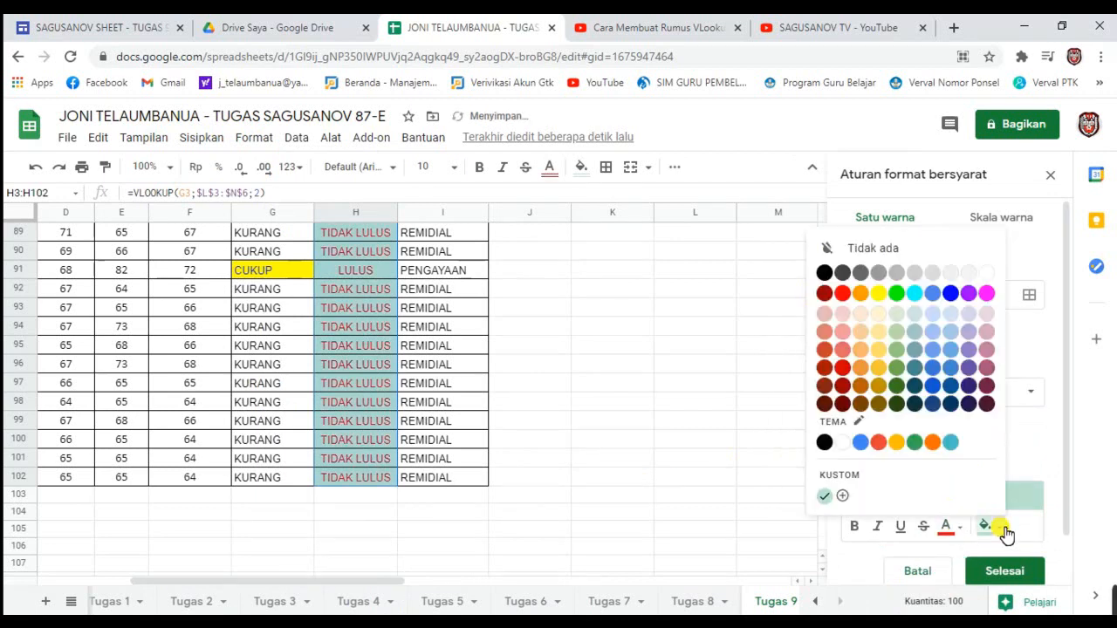
pyautogui.click(914, 295)
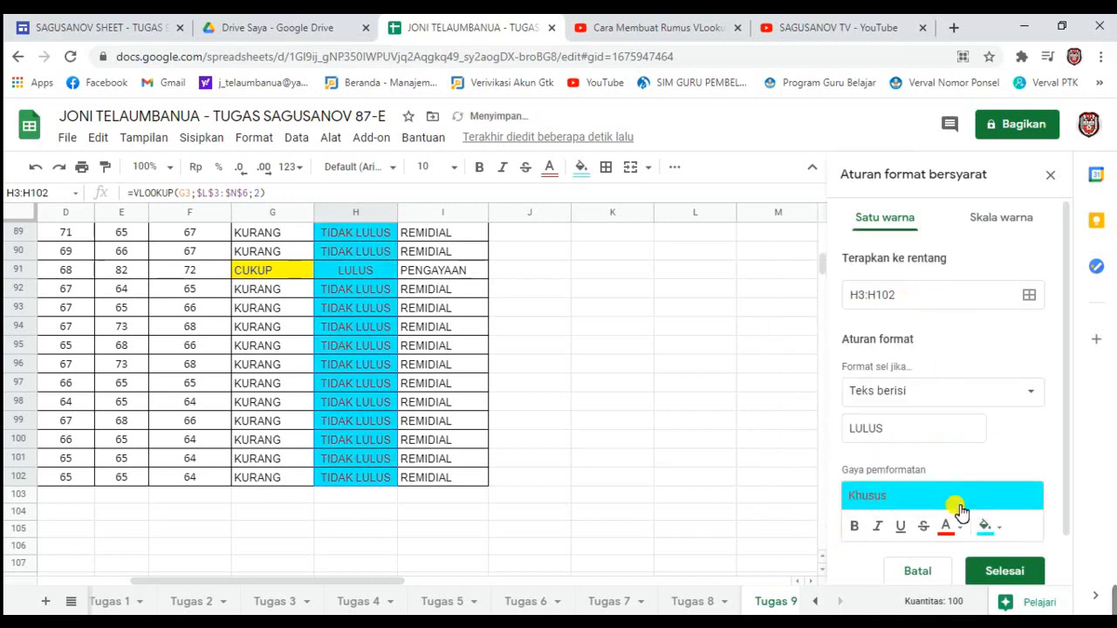
pyautogui.click(995, 573)
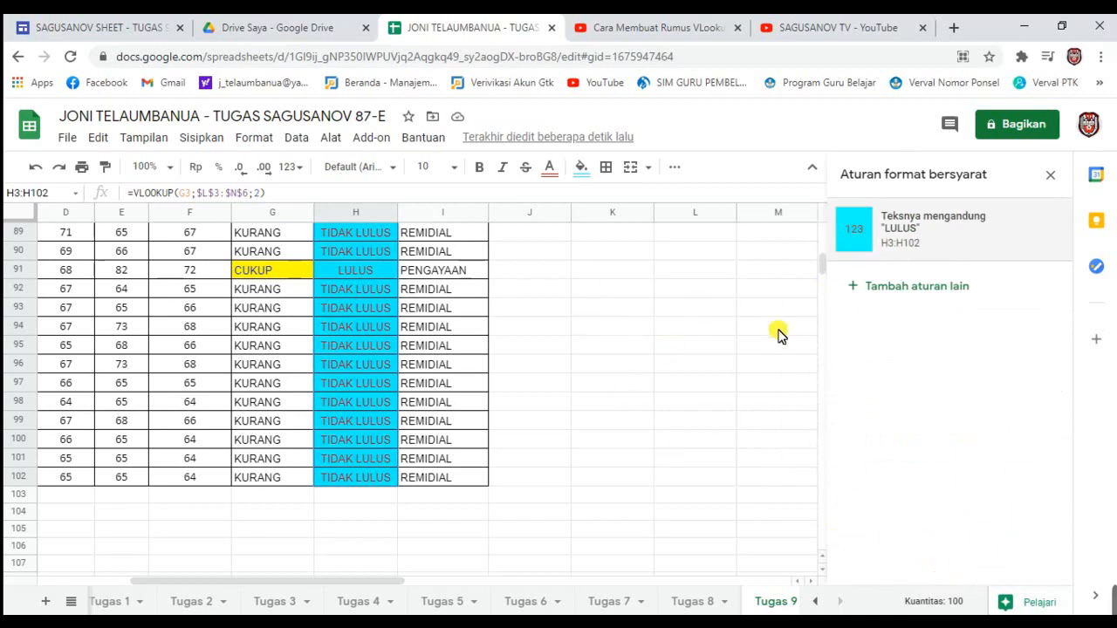
# Review the LULUS rule's colouring up the KETERANGAN column to row 3 and check several of its cells
pyautogui.click(589, 350)
pyautogui.press('Up')
pyautogui.press('Up')
pyautogui.press('Up')
pyautogui.press('Up')
pyautogui.press('Up')
pyautogui.press('Up')
pyautogui.press('Up')
pyautogui.press('Up')
pyautogui.press('Up')
pyautogui.press('Up')
pyautogui.press('Up')
pyautogui.press('Up')
pyautogui.press('Up')
pyautogui.press('Up')
pyautogui.press('Up')
pyautogui.press('Up')
pyautogui.press('Up')
pyautogui.press('Up')
pyautogui.press('Up')
pyautogui.press('Up')
pyautogui.press('Up')
pyautogui.press('Up')
pyautogui.press('Up')
pyautogui.press('Up')
pyautogui.press('Up')
pyautogui.press('Up')
pyautogui.press('Up')
pyautogui.press('Up')
pyautogui.press('Up')
pyautogui.press('Up')
pyautogui.press('Up')
pyautogui.press('Up')
pyautogui.press('Up')
pyautogui.press('Up')
pyautogui.press('Up')
pyautogui.press('Up')
pyautogui.press('Up')
pyautogui.press('Up')
pyautogui.press('Up')
pyautogui.press('Up')
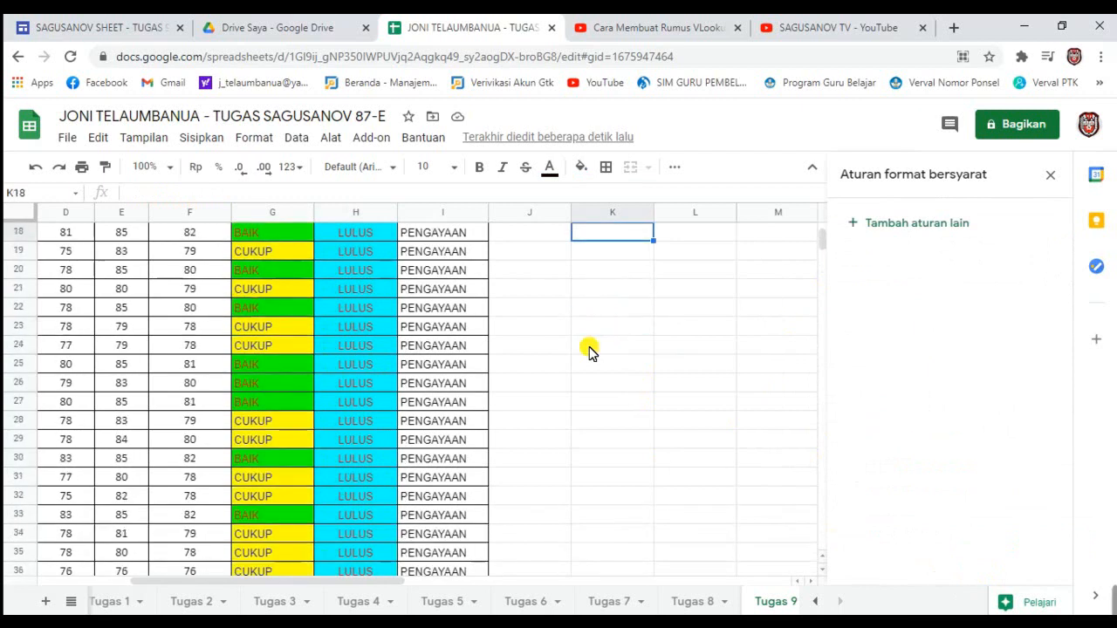
pyautogui.press('Up')
pyautogui.press('Up')
pyautogui.press('Up')
pyautogui.press('Up')
pyautogui.press('Up')
pyautogui.press('Up')
pyautogui.press('Up')
pyautogui.press('Up')
pyautogui.press('Up')
pyautogui.press('Up')
pyautogui.press('Up')
pyautogui.press('Up')
pyautogui.press('Up')
pyautogui.press('Up')
pyautogui.press('Up')
pyautogui.press('Up')
pyautogui.press('Up')
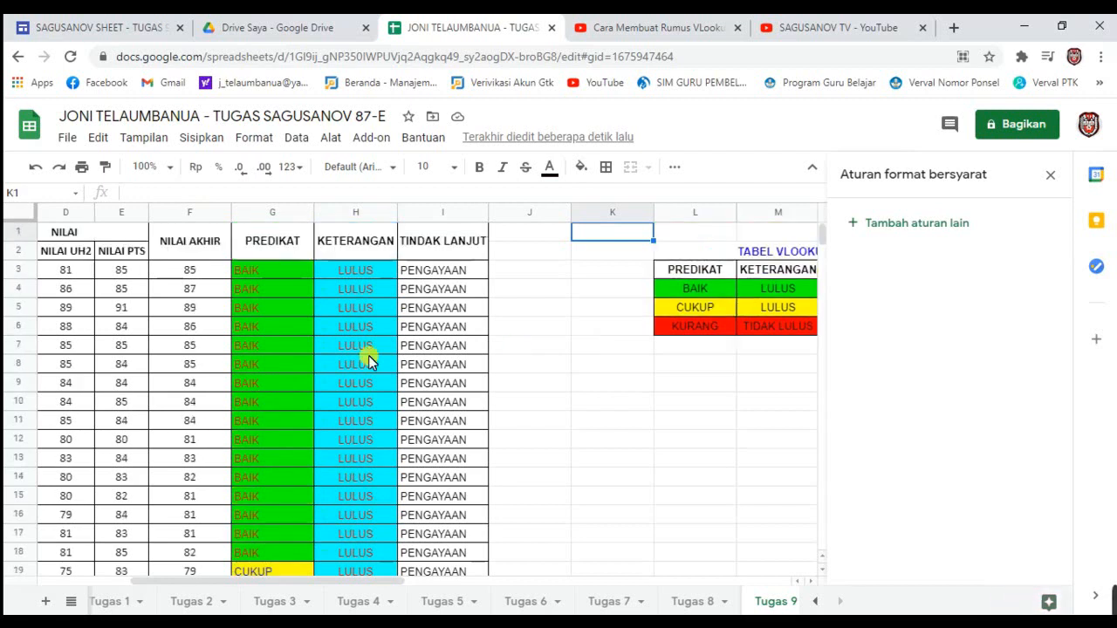
pyautogui.click(349, 259)
pyautogui.click(334, 277)
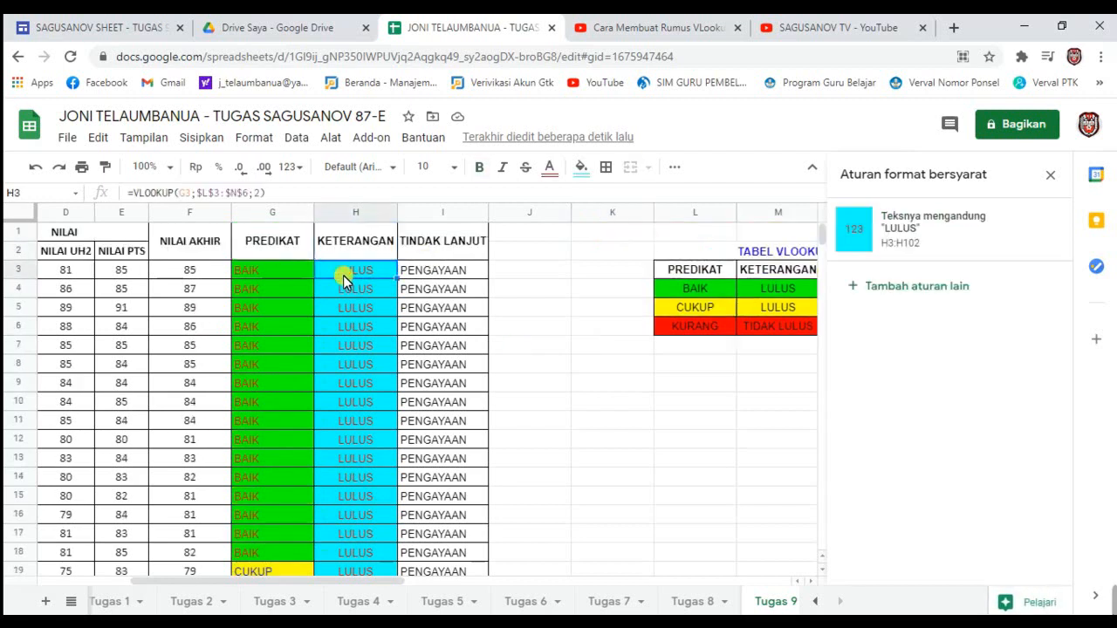
pyautogui.click(364, 289)
pyautogui.click(369, 498)
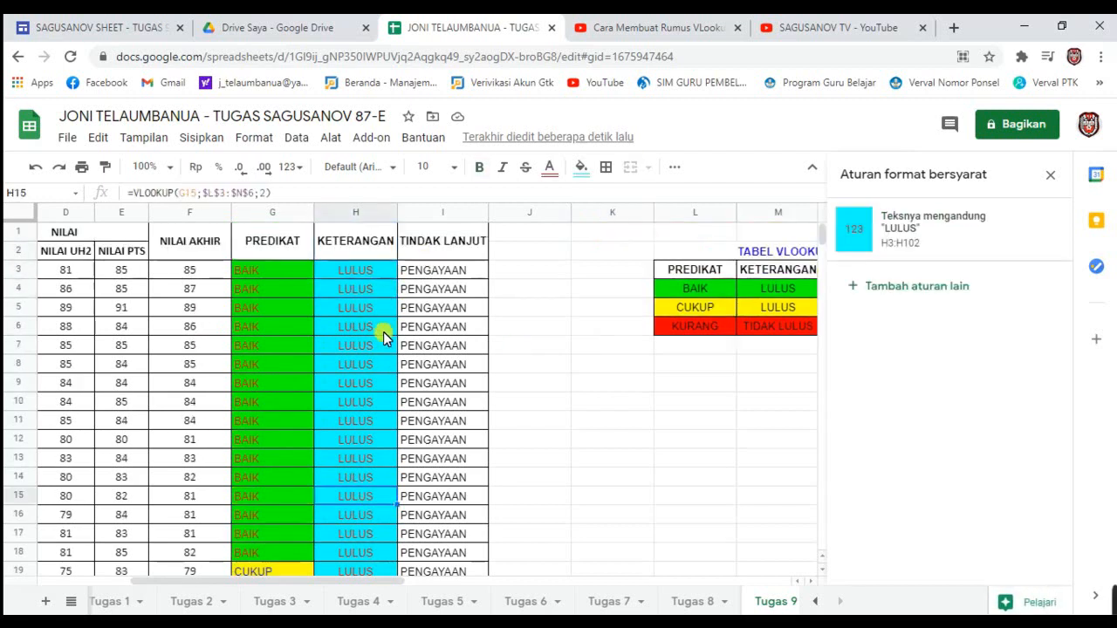
pyautogui.click(349, 273)
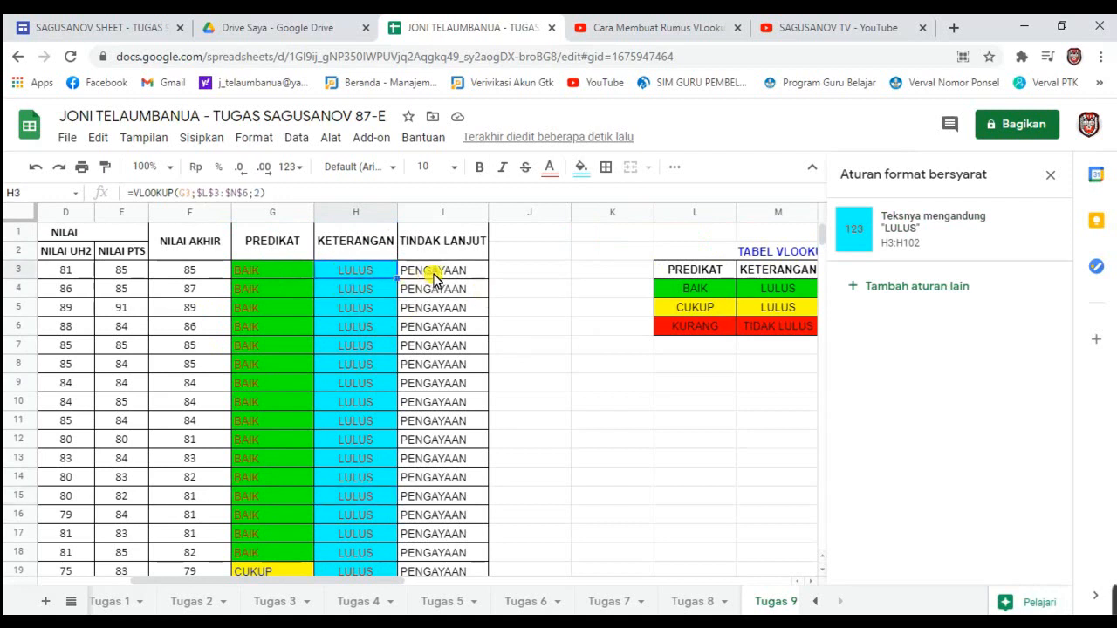
pyautogui.click(360, 326)
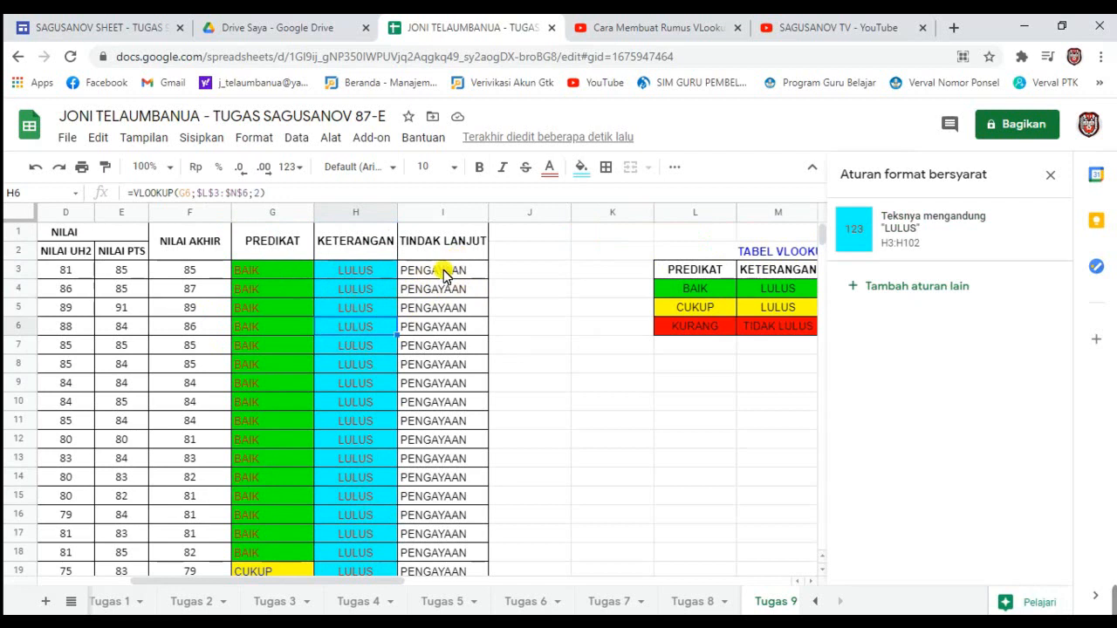
# Start a conditional formatting rule on I3:I102 with the condition text is exactly (Teks sama persis) PENGAYAAN
pyautogui.click(446, 273)
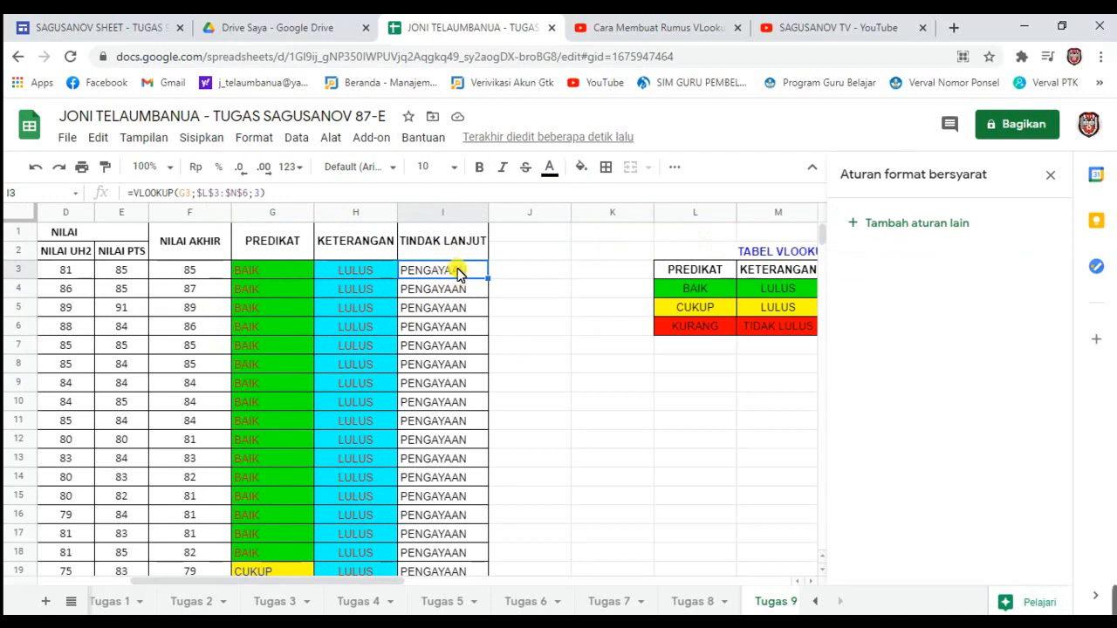
pyautogui.moveTo(452, 273); pyautogui.dragTo(451, 443)
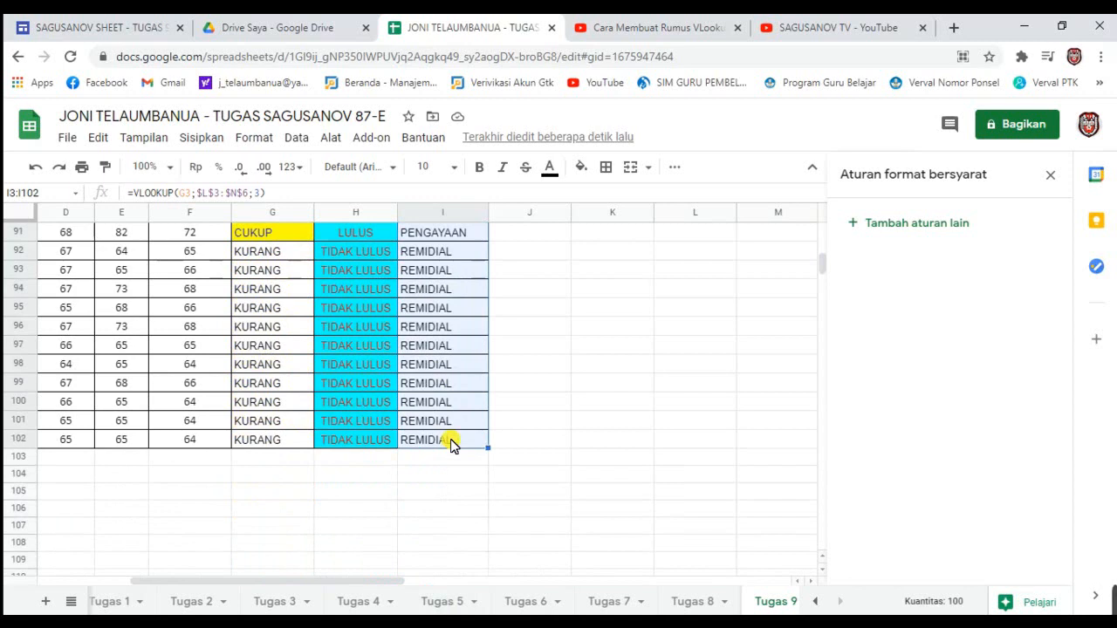
pyautogui.click(253, 139)
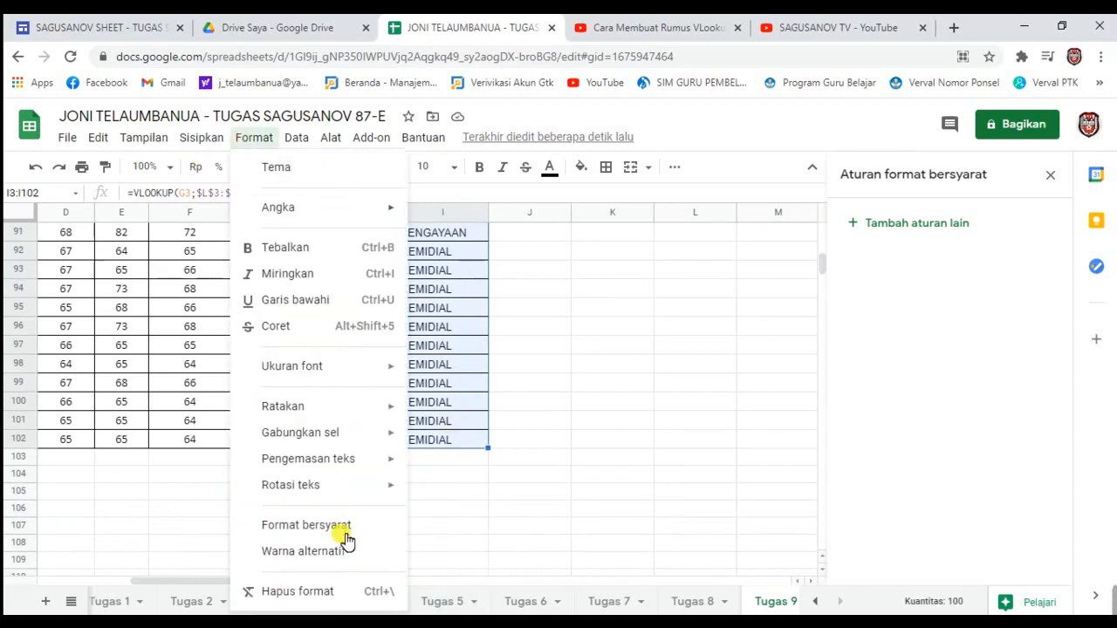
pyautogui.click(312, 523)
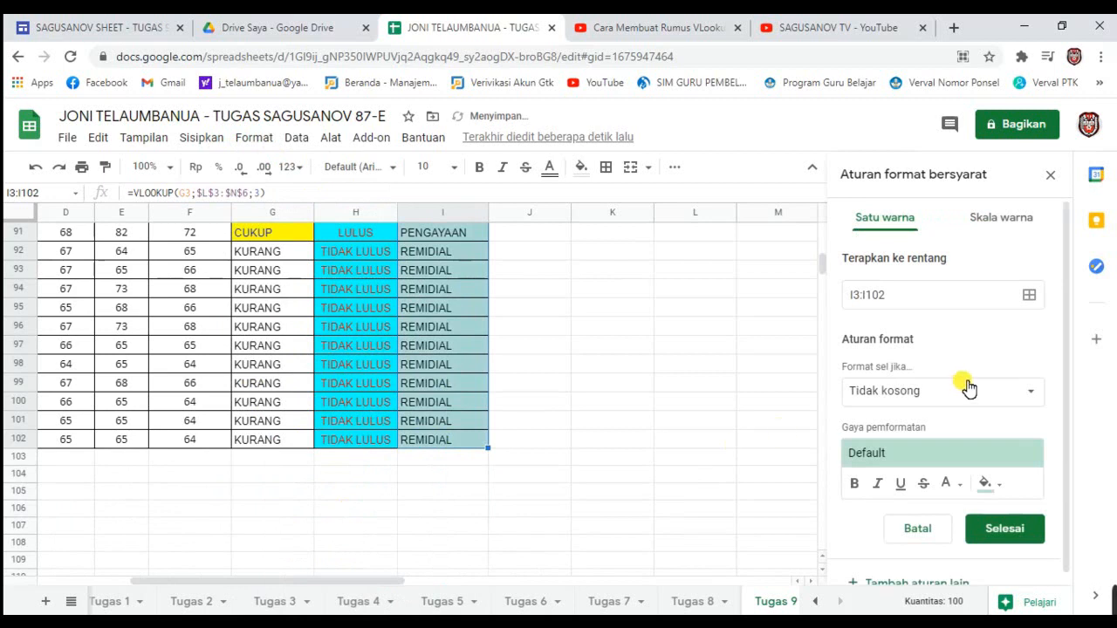
pyautogui.click(1031, 394)
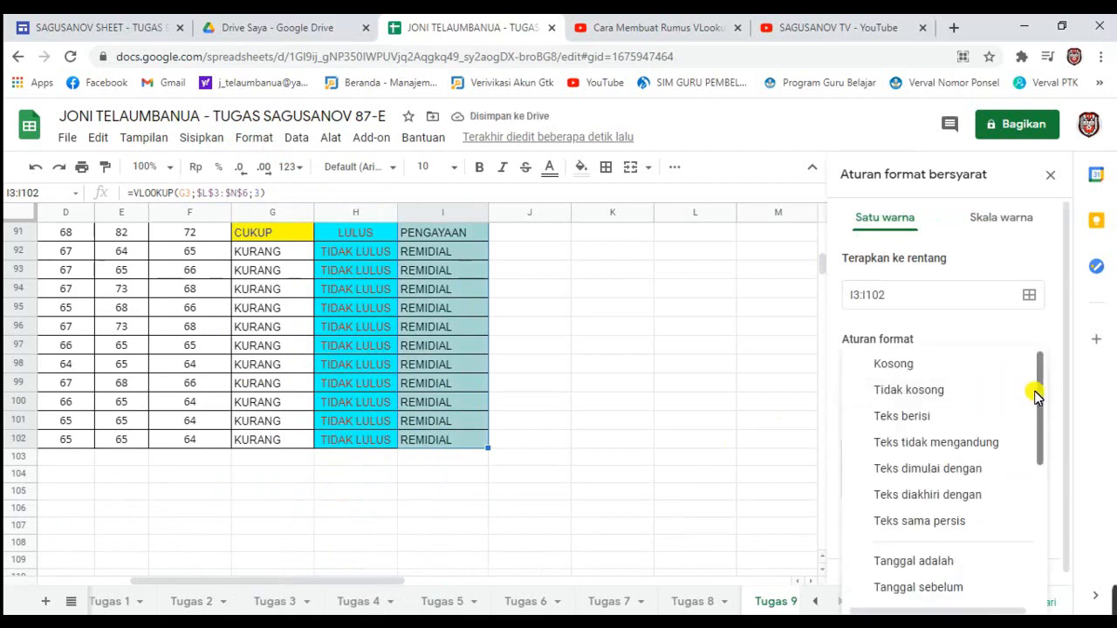
pyautogui.moveTo(1037, 397)
pyautogui.mouseDown()
pyautogui.moveTo(1043, 429)
pyautogui.moveTo(1042, 400)
pyautogui.mouseUp()
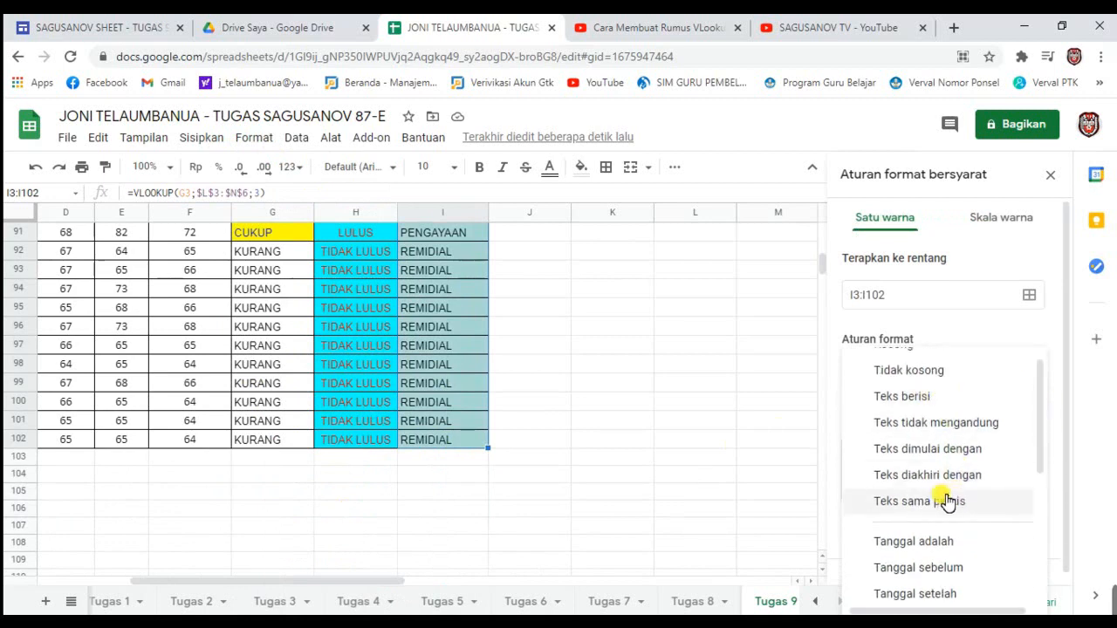
pyautogui.moveTo(1038, 445); pyautogui.dragTo(1045, 410)
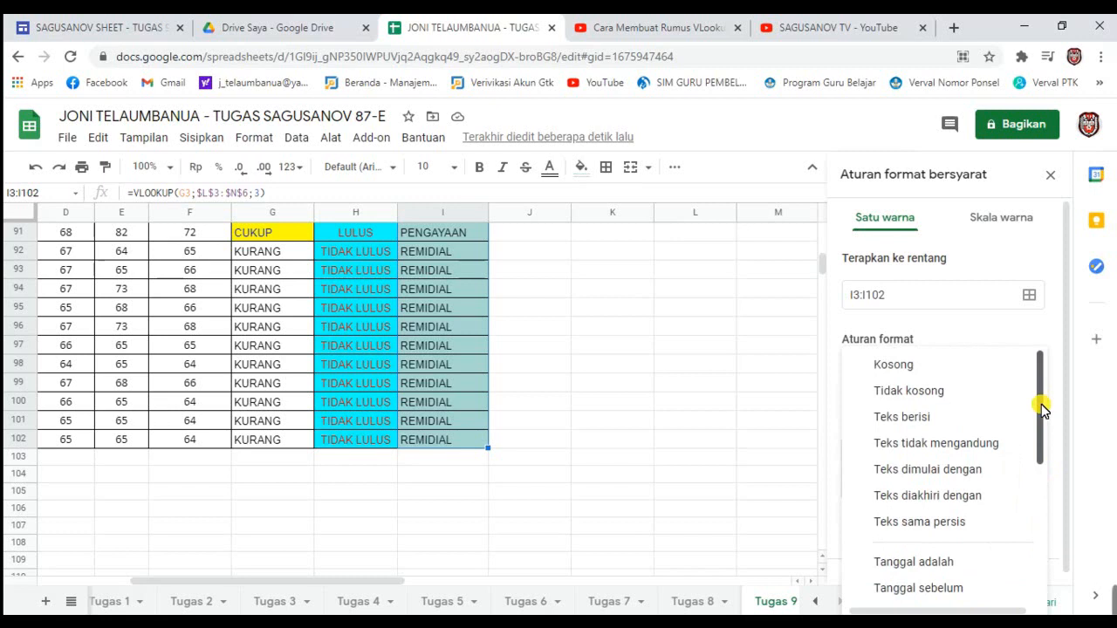
pyautogui.click(909, 523)
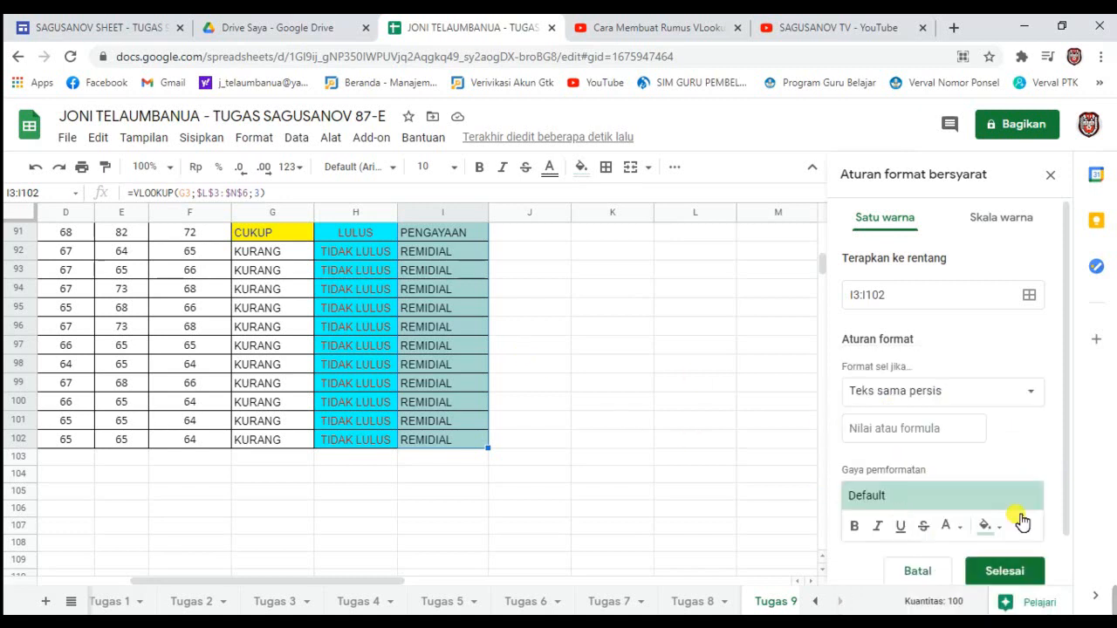
pyautogui.click(895, 434)
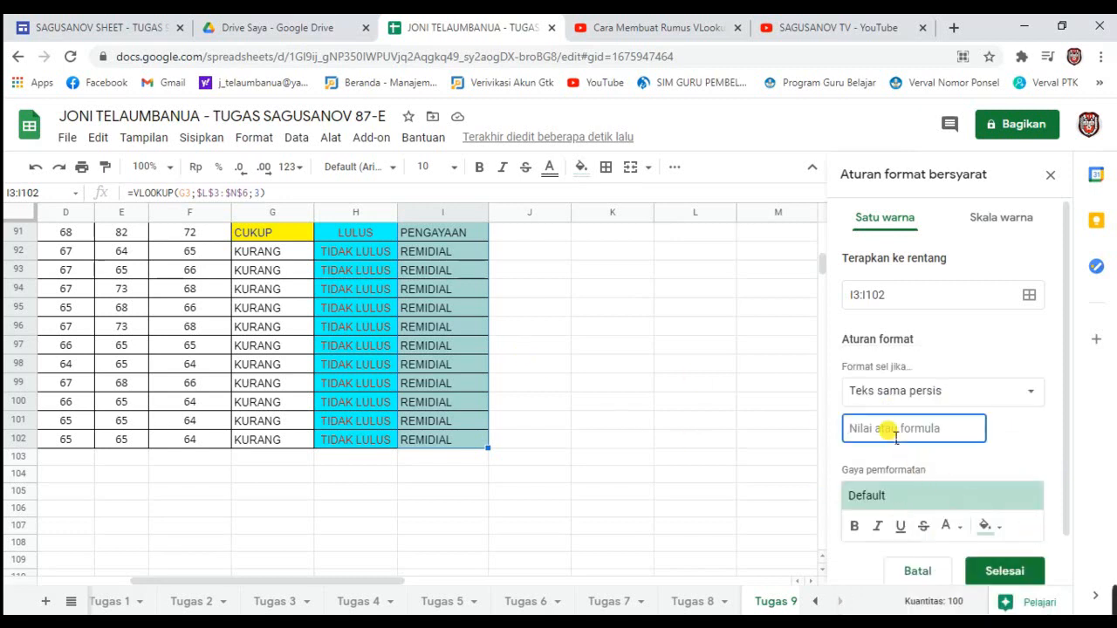
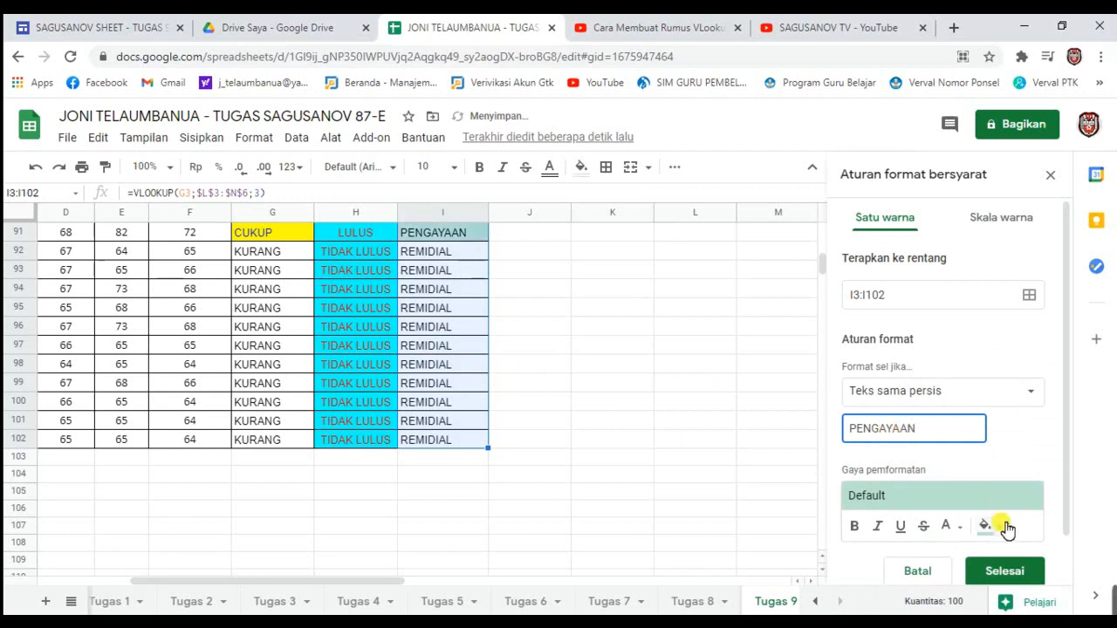
# Give the I3:I102 PENGAYAAN rule black text and a magenta fill, and save the rule
pyautogui.click(960, 530)
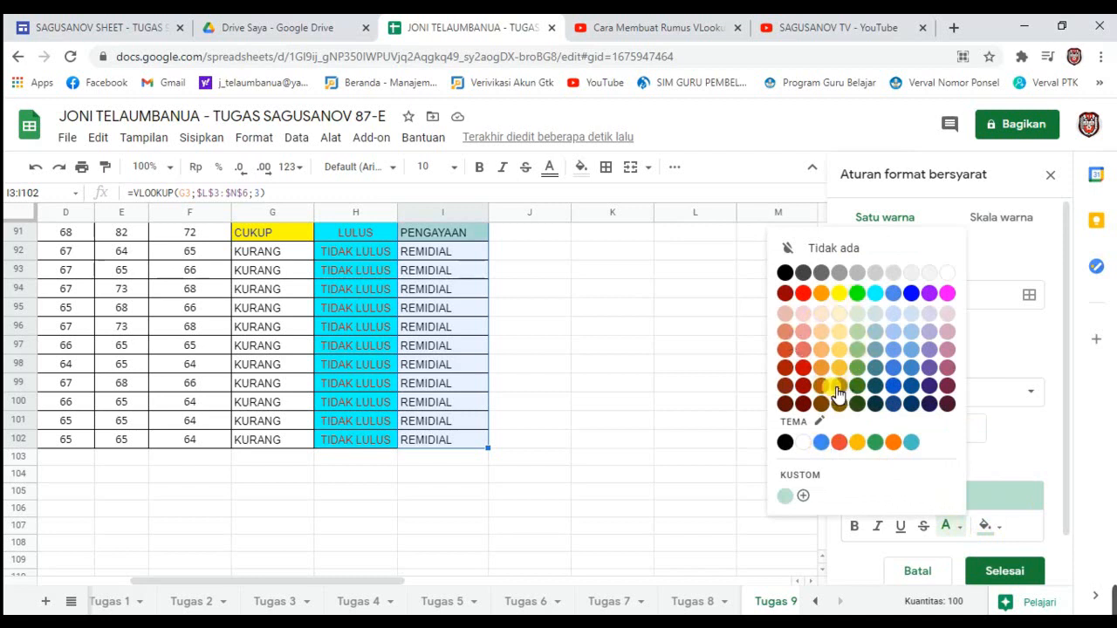
pyautogui.click(784, 274)
pyautogui.click(998, 529)
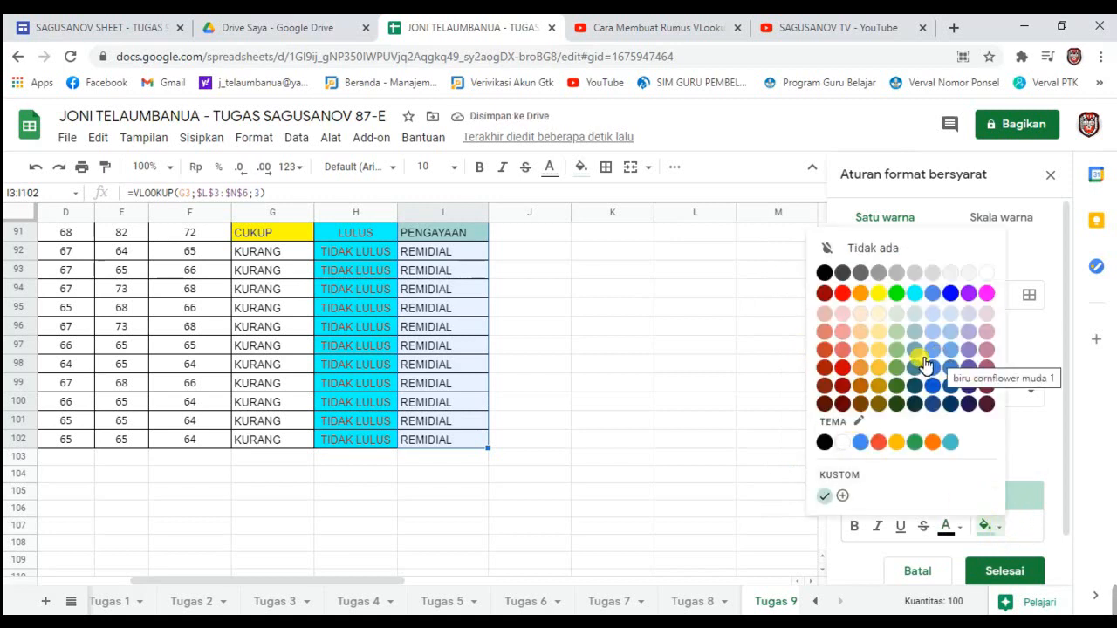
pyautogui.click(985, 291)
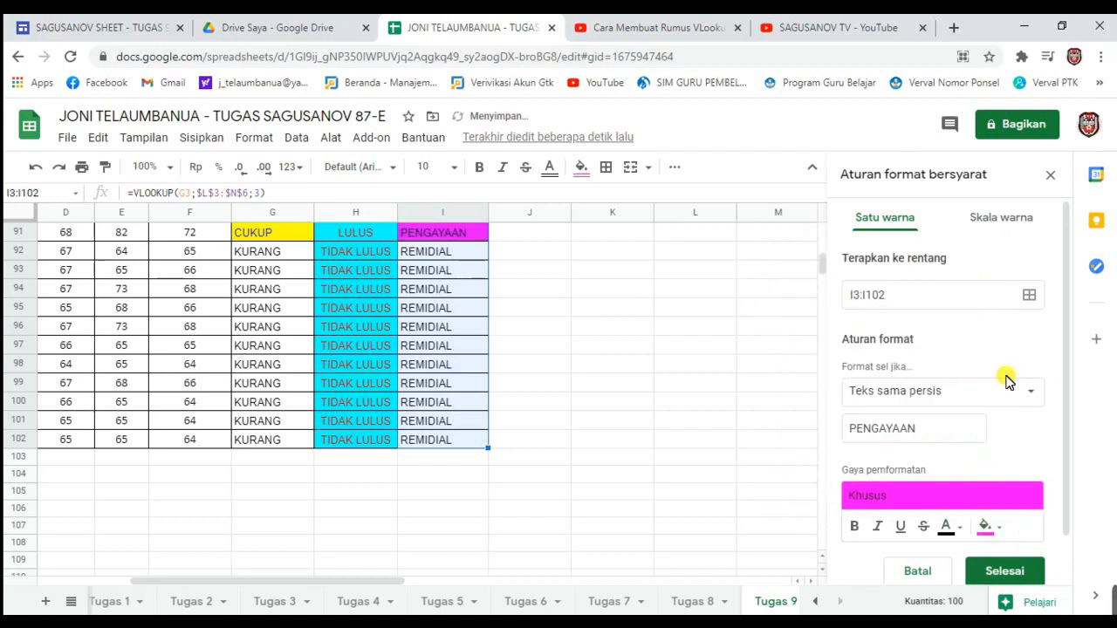
pyautogui.click(997, 569)
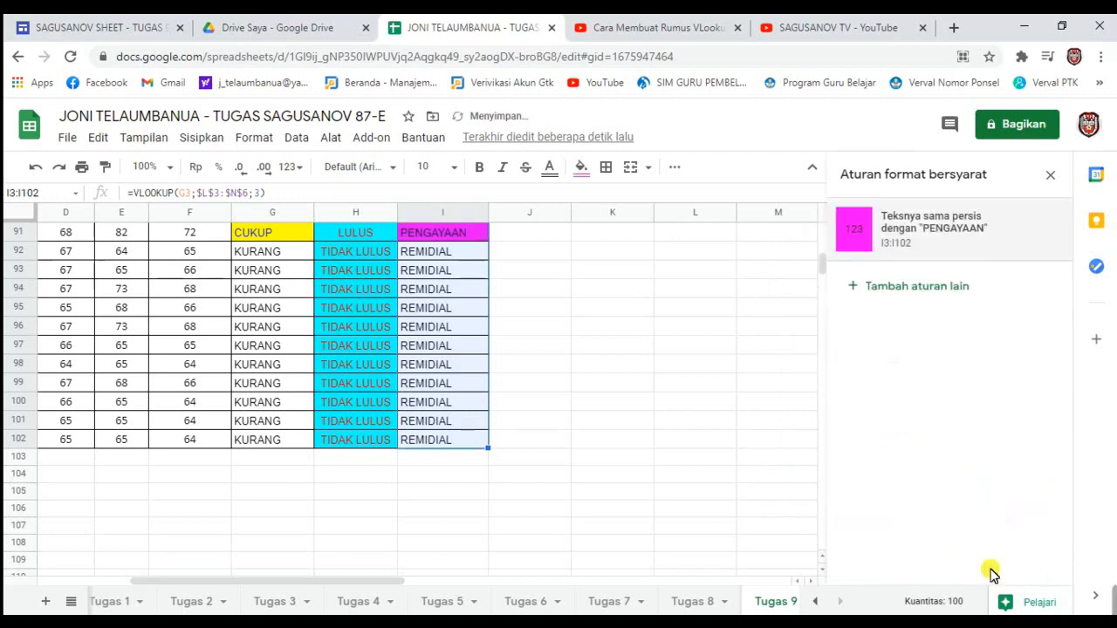
# Review the PENGAYAAN rule's colouring up the TINDAK LANJUT column from row 102 to the first data rows
pyautogui.click(600, 334)
pyautogui.press('Up')
pyautogui.press('Up')
pyautogui.press('Up')
pyautogui.press('Up')
pyautogui.press('Up')
pyautogui.press('Up')
pyautogui.press('Up')
pyautogui.press('Up')
pyautogui.press('Up')
pyautogui.press('Up')
pyautogui.press('Up')
pyautogui.press('Up')
pyautogui.press('Up')
pyautogui.press('Up')
pyautogui.press('Up')
pyautogui.press('Up')
pyautogui.press('Up')
pyautogui.press('Up')
pyautogui.press('Up')
pyautogui.press('Up')
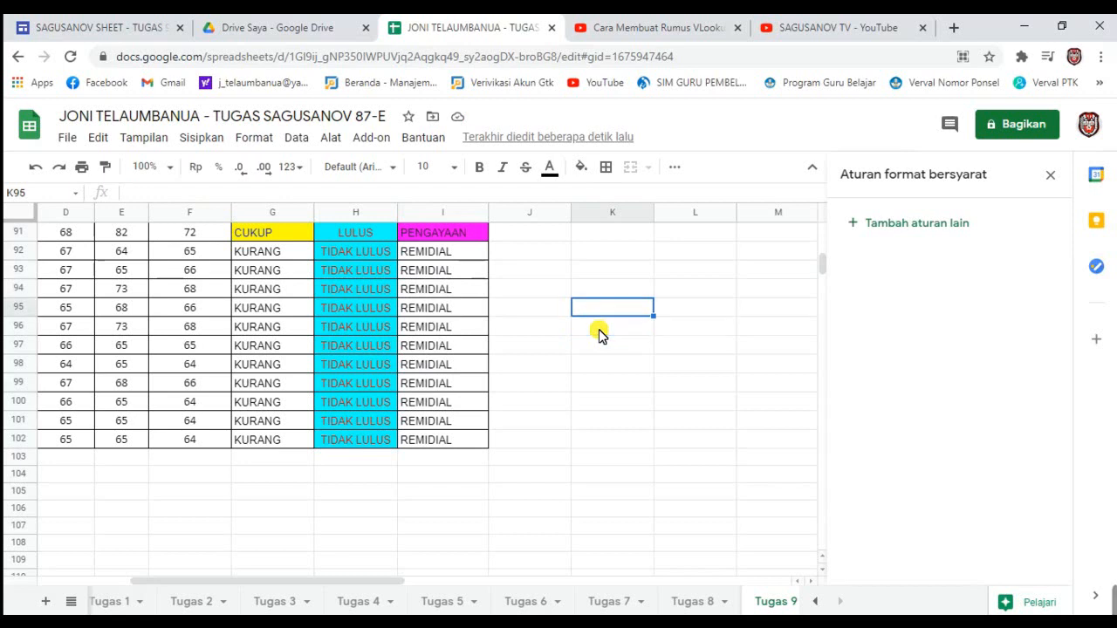
pyautogui.press('Up')
pyautogui.press('Up')
pyautogui.press('Up')
pyautogui.press('Up')
pyautogui.press('Up')
pyautogui.press('Up')
pyautogui.press('Up')
pyautogui.press('Up')
pyautogui.press('Up')
pyautogui.press('Up')
pyautogui.press('Up')
pyautogui.press('Up')
pyautogui.press('Up')
pyautogui.press('Up')
pyautogui.press('Up')
pyautogui.press('Up')
pyautogui.press('Up')
pyautogui.press('Up')
pyautogui.press('Up')
pyautogui.press('Up')
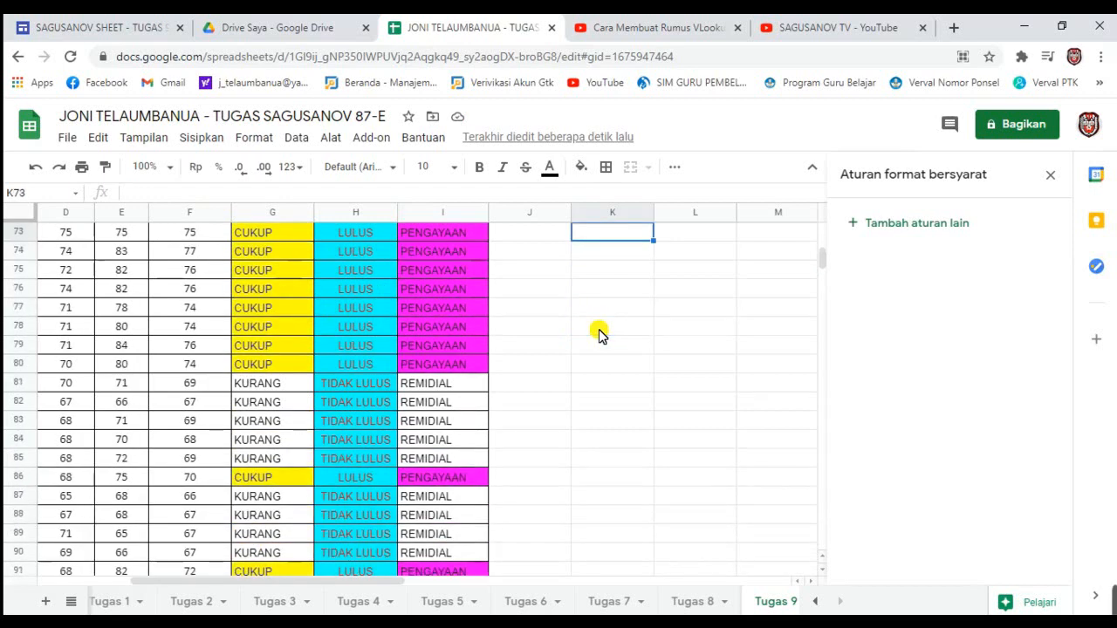
pyautogui.press('Up')
pyautogui.press('Up')
pyautogui.press('Up')
pyautogui.press('Up')
pyautogui.press('Up')
pyautogui.press('Up')
pyautogui.press('Up')
pyautogui.press('Up')
pyautogui.press('Up')
pyautogui.press('Up')
pyautogui.press('Up')
pyautogui.press('Up')
pyautogui.press('Up')
pyautogui.press('Up')
pyautogui.press('Up')
pyautogui.press('Up')
pyautogui.press('Up')
pyautogui.press('Up')
pyautogui.press('Up')
pyautogui.press('Up')
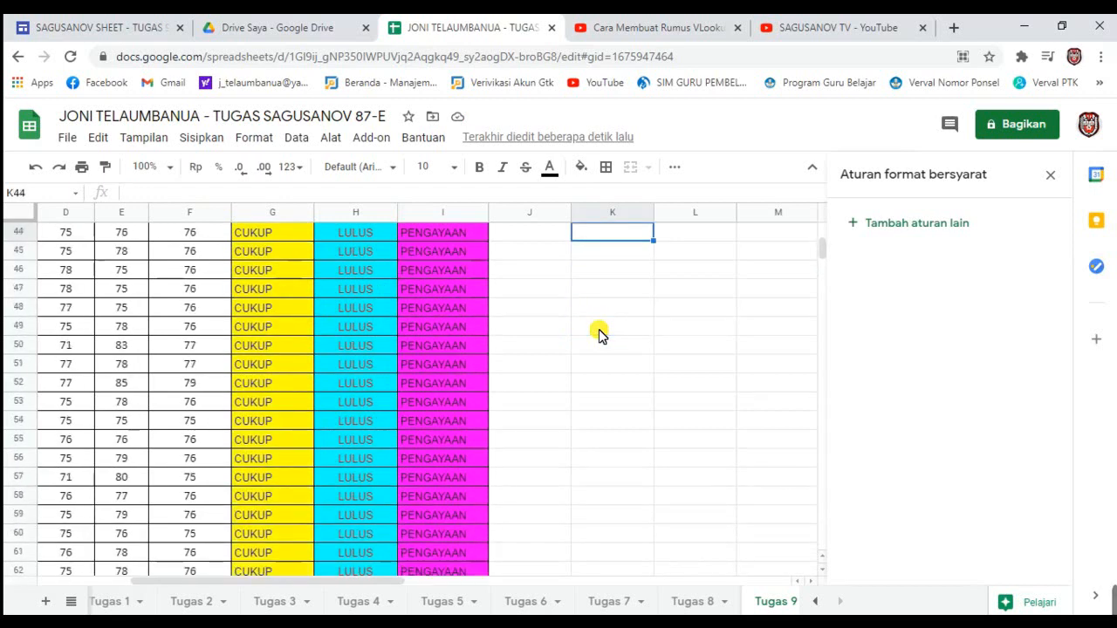
pyautogui.press('Up')
pyautogui.press('Up')
pyautogui.press('Up')
pyautogui.press('Up')
pyautogui.press('Up')
pyautogui.press('Up')
pyautogui.press('Up')
pyautogui.press('Up')
pyautogui.press('Up')
pyautogui.press('Up')
pyautogui.press('Up')
pyautogui.press('Up')
pyautogui.press('Up')
pyautogui.press('Up')
pyautogui.press('Up')
pyautogui.press('Up')
pyautogui.press('Up')
pyautogui.press('Up')
pyautogui.press('Up')
pyautogui.press('Up')
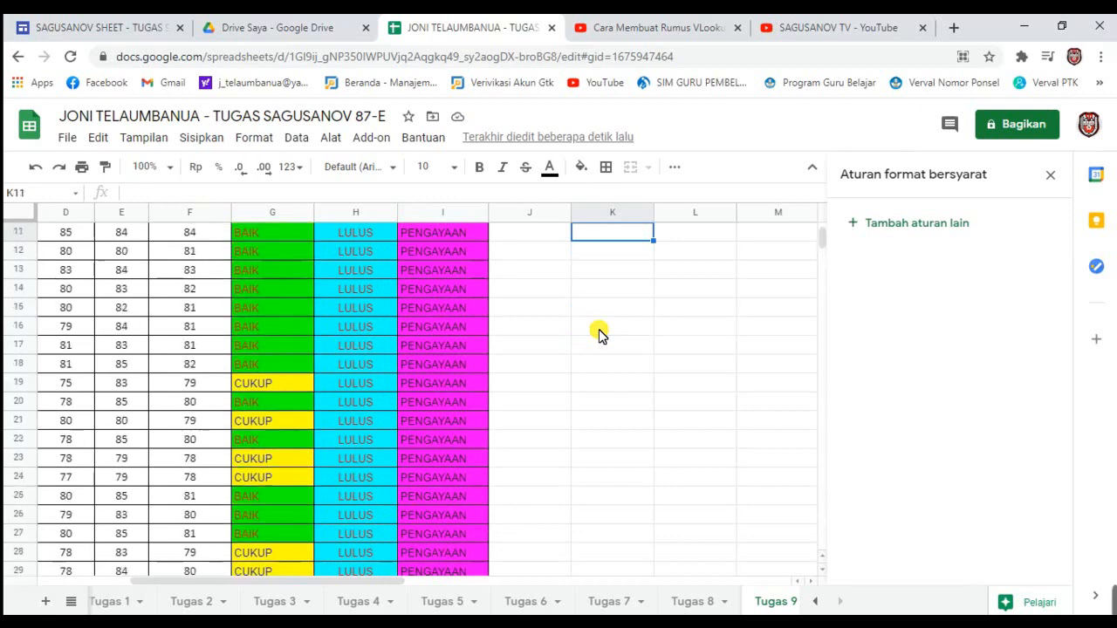
pyautogui.press('Down')
pyautogui.press('Down')
pyautogui.press('Down')
pyautogui.press('Down')
pyautogui.press('Down')
pyautogui.press('Down')
pyautogui.press('Down')
pyautogui.press('Down')
pyautogui.press('Down')
pyautogui.press('Down')
pyautogui.press('Down')
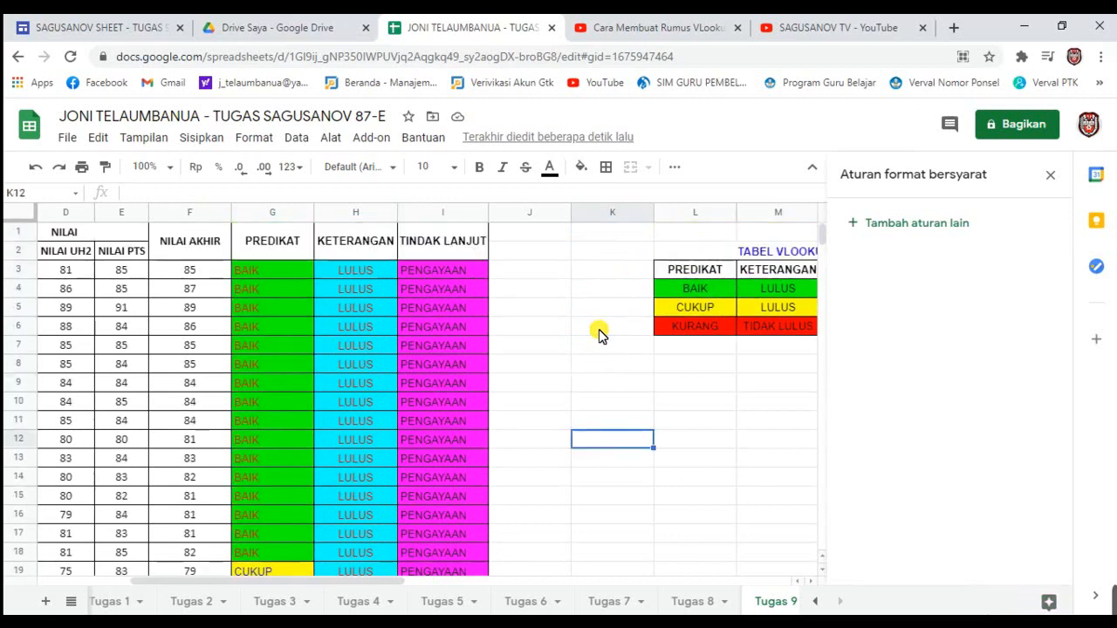
pyautogui.click(429, 289)
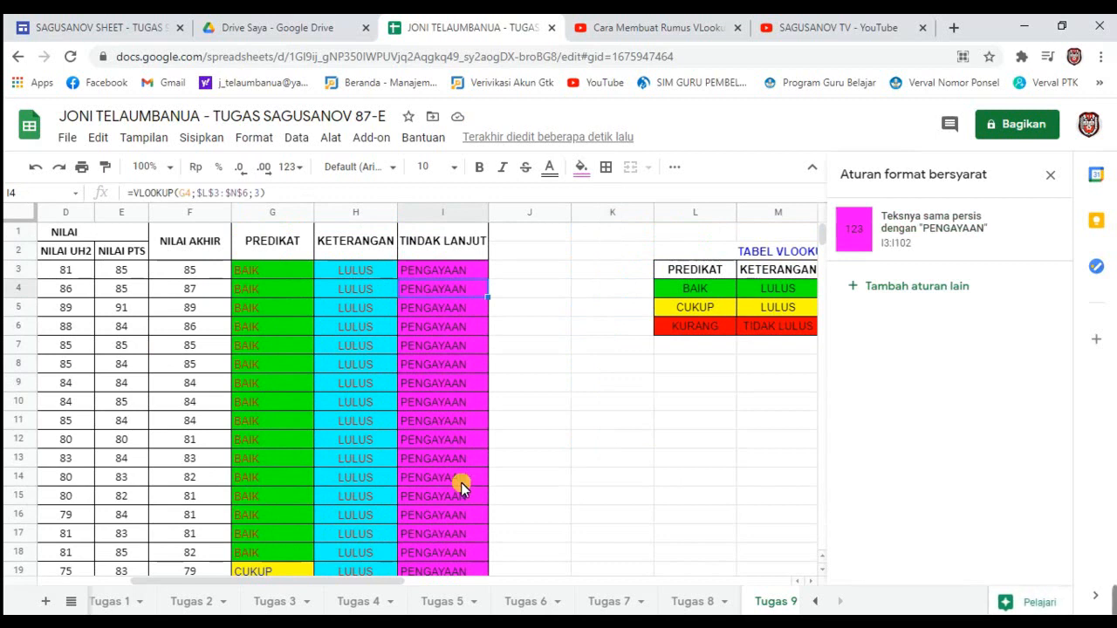
# Add a second conditional formatting rule on I3:I102 with the condition text is exactly (Teks sama persis) REMEDIAL
pyautogui.moveTo(459, 270); pyautogui.dragTo(454, 316)
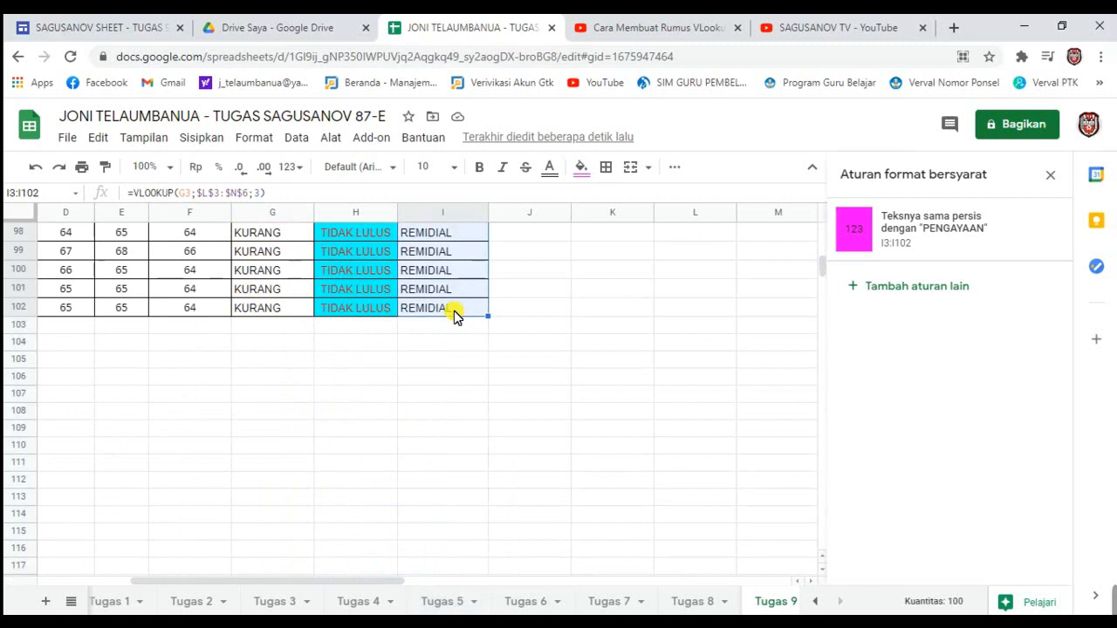
pyautogui.click(897, 286)
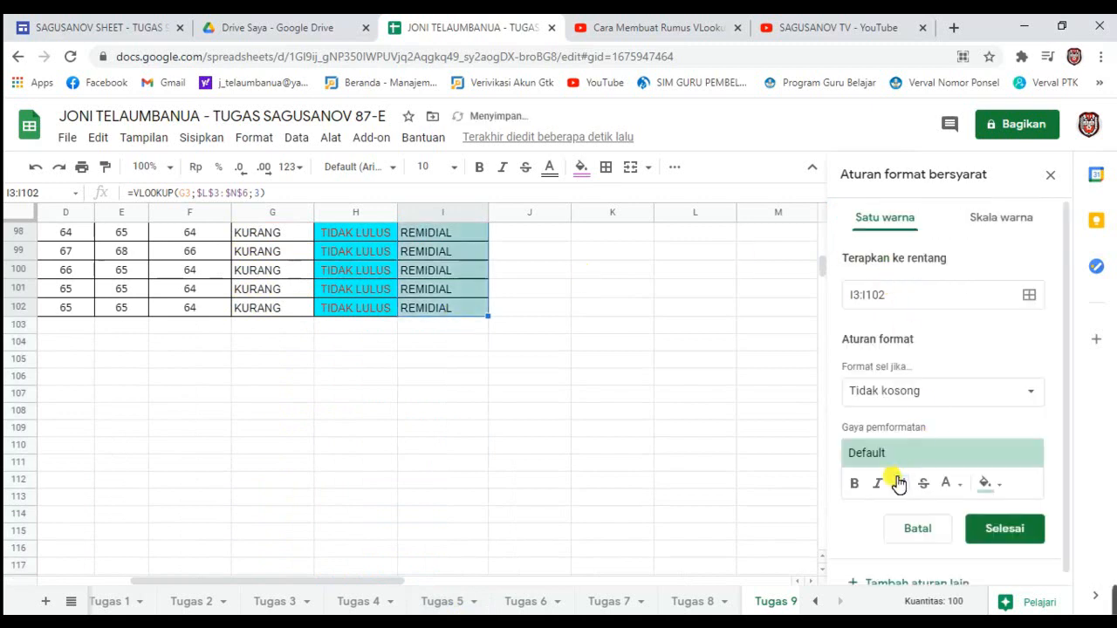
pyautogui.click(1028, 393)
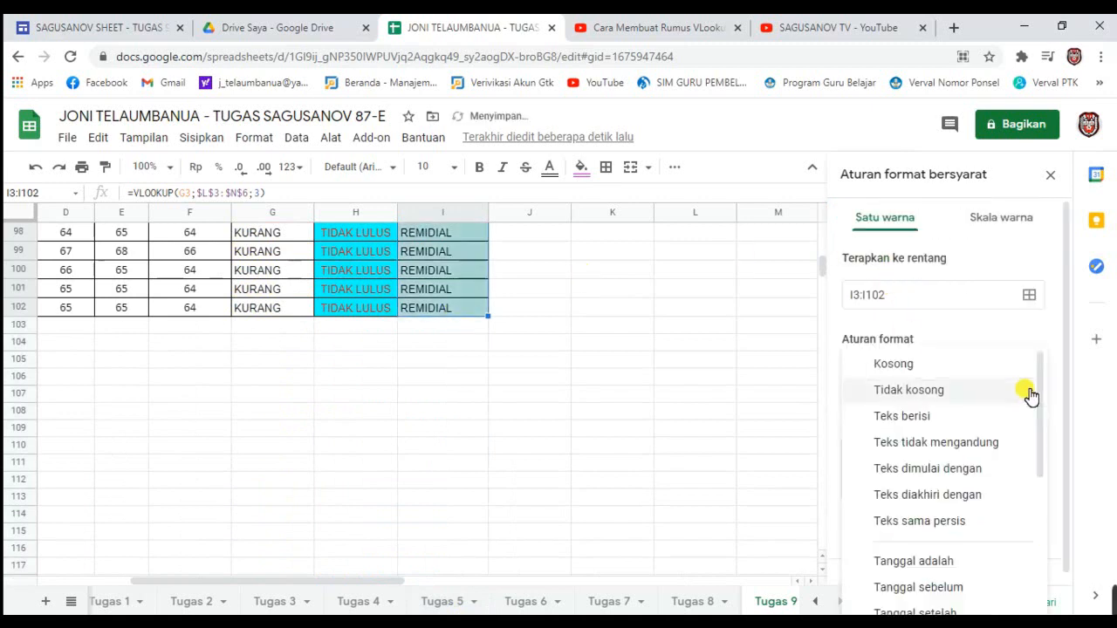
pyautogui.click(952, 529)
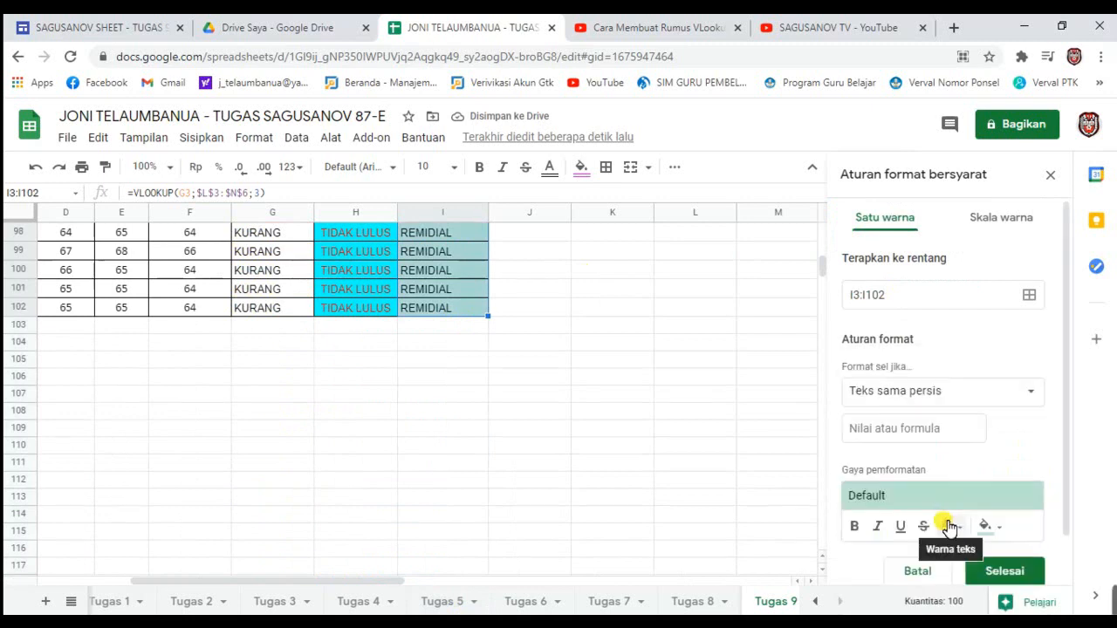
pyautogui.click(888, 437)
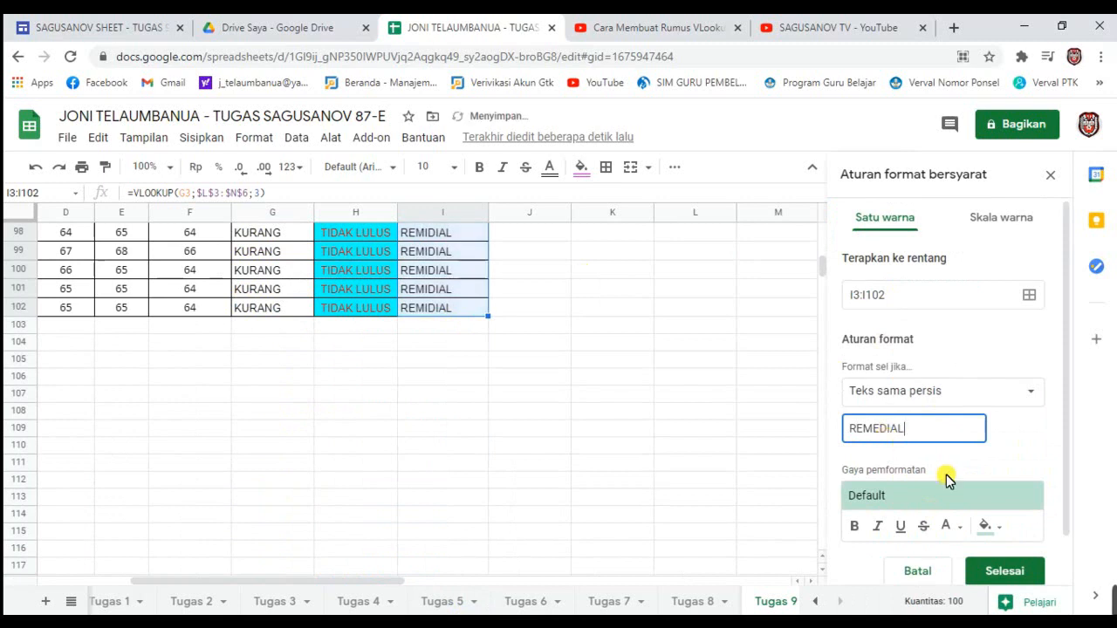
# Give the I3:I102 REMEDIAL rule blue text and a red fill, and save the rule
pyautogui.click(960, 527)
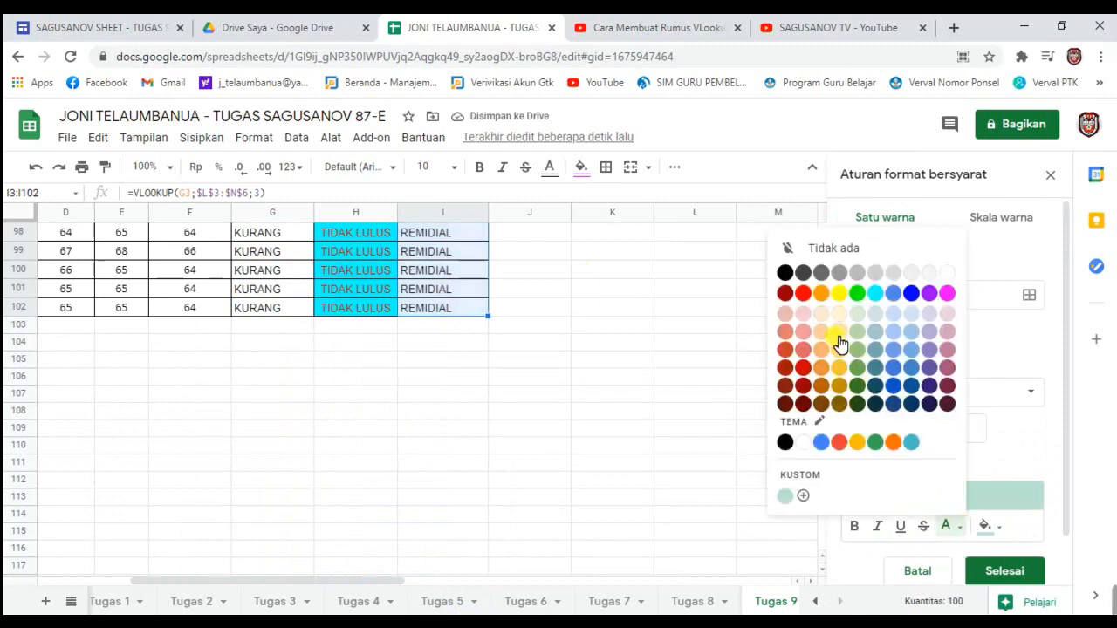
pyautogui.click(911, 293)
pyautogui.click(1006, 527)
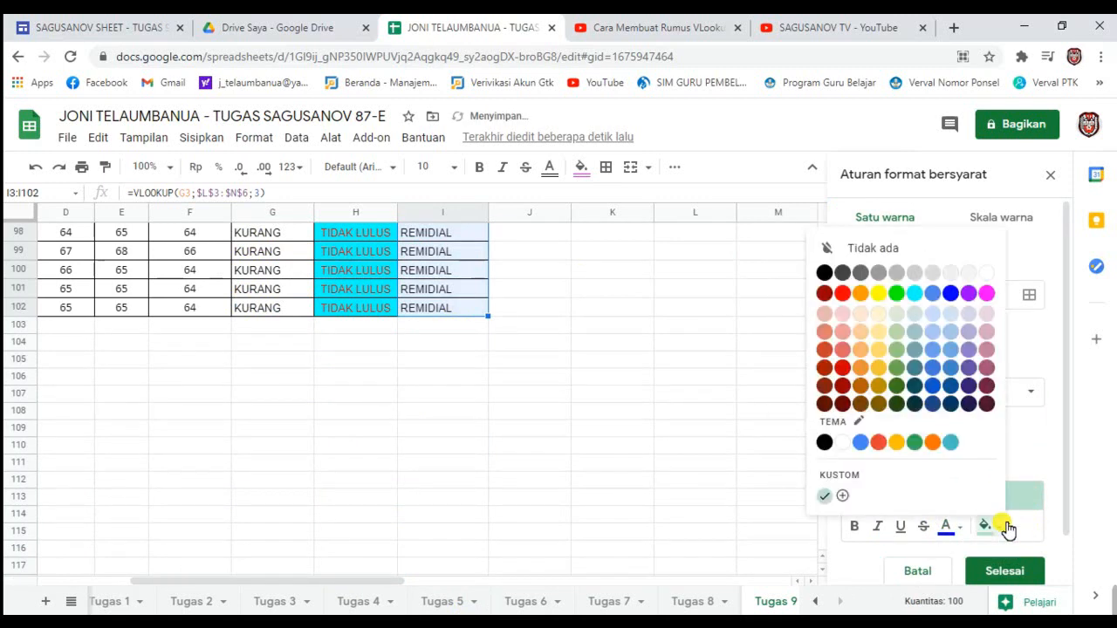
pyautogui.click(843, 295)
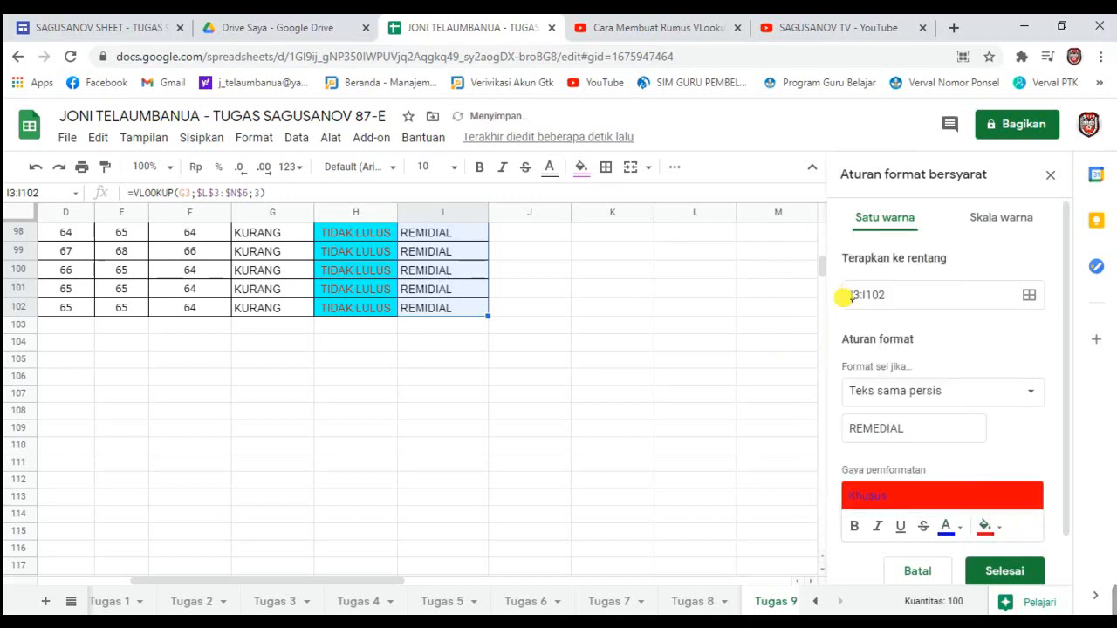
pyautogui.click(991, 576)
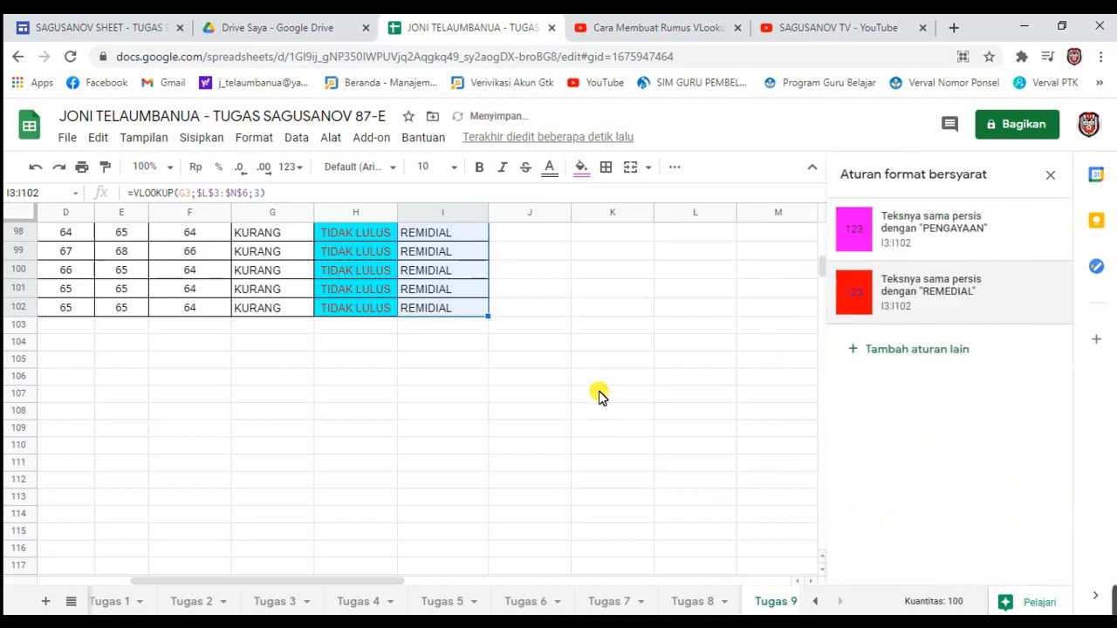
# Try the condition text contains (Teks berisi) REMEDIAL for the red-fill rule on I3:I102, and save the rule
pyautogui.click(559, 330)
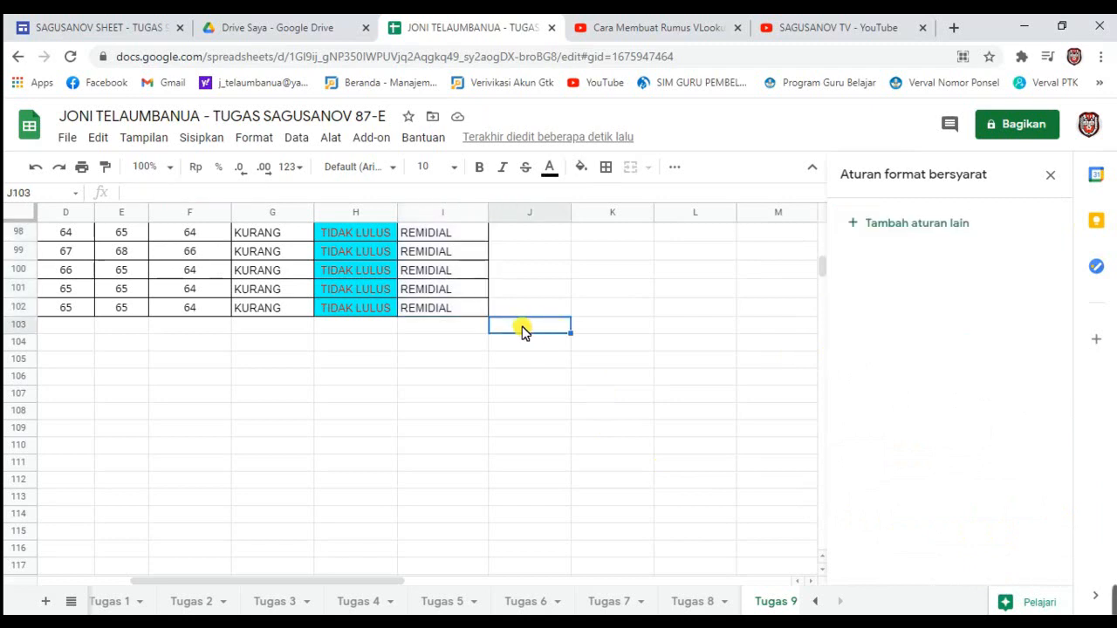
pyautogui.moveTo(820, 264)
pyautogui.mouseDown()
pyautogui.moveTo(818, 225)
pyautogui.moveTo(832, 311)
pyautogui.moveTo(830, 256)
pyautogui.mouseUp()
pyautogui.click(394, 368)
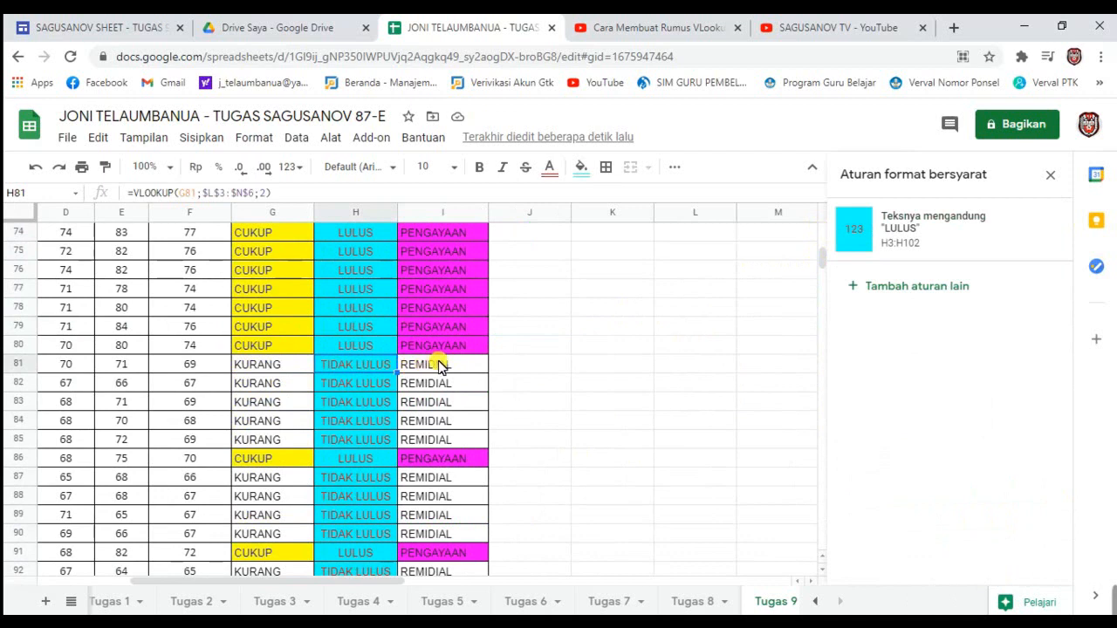
pyautogui.click(439, 367)
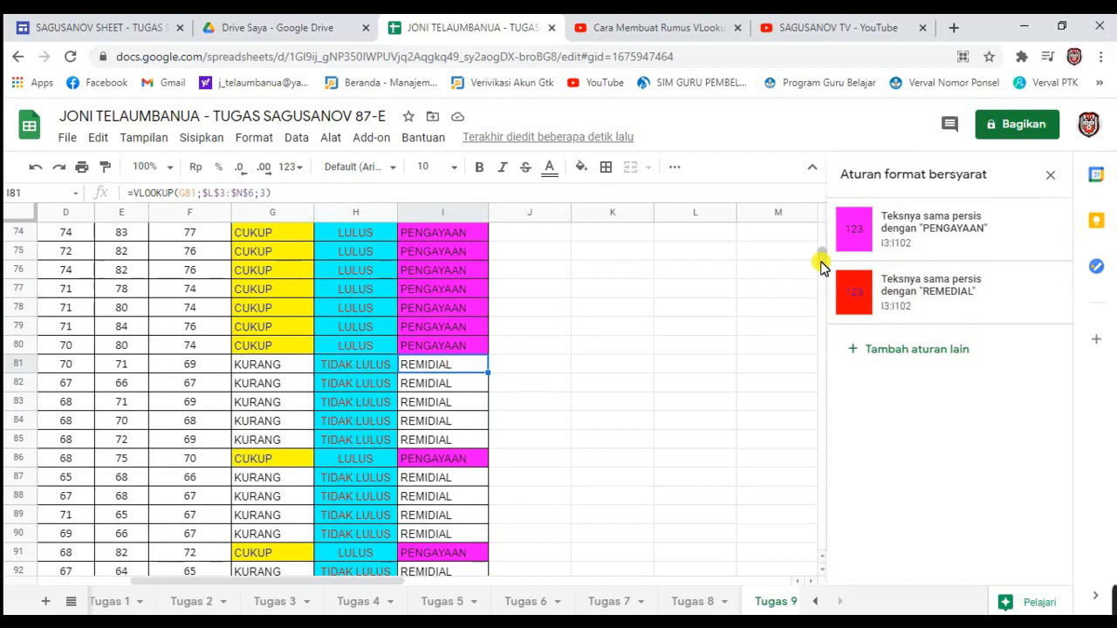
pyautogui.click(849, 301)
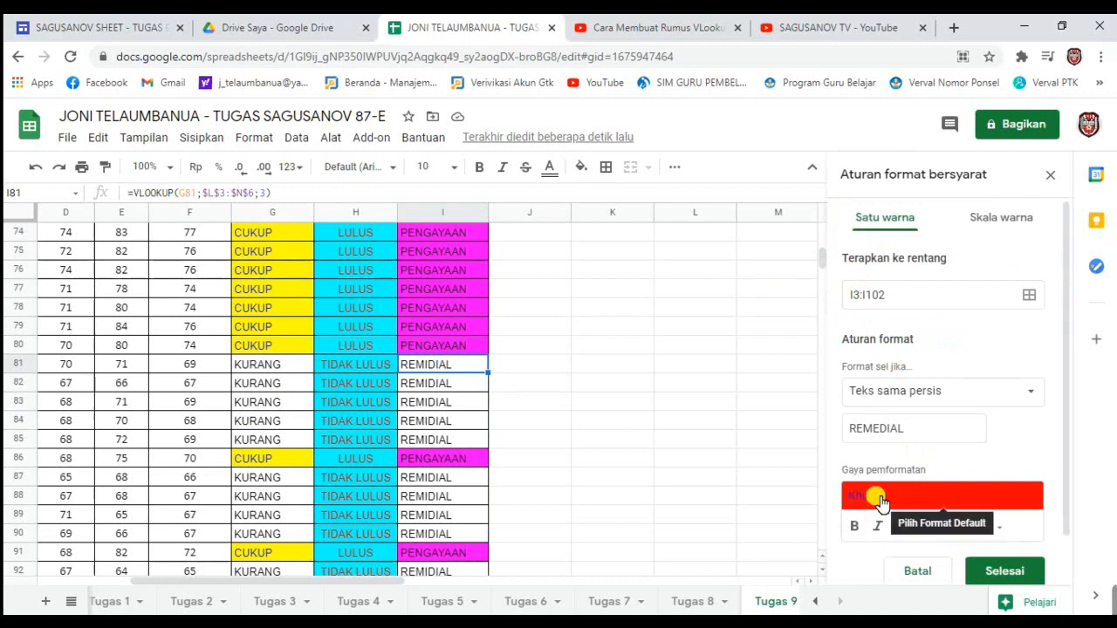
pyautogui.click(921, 502)
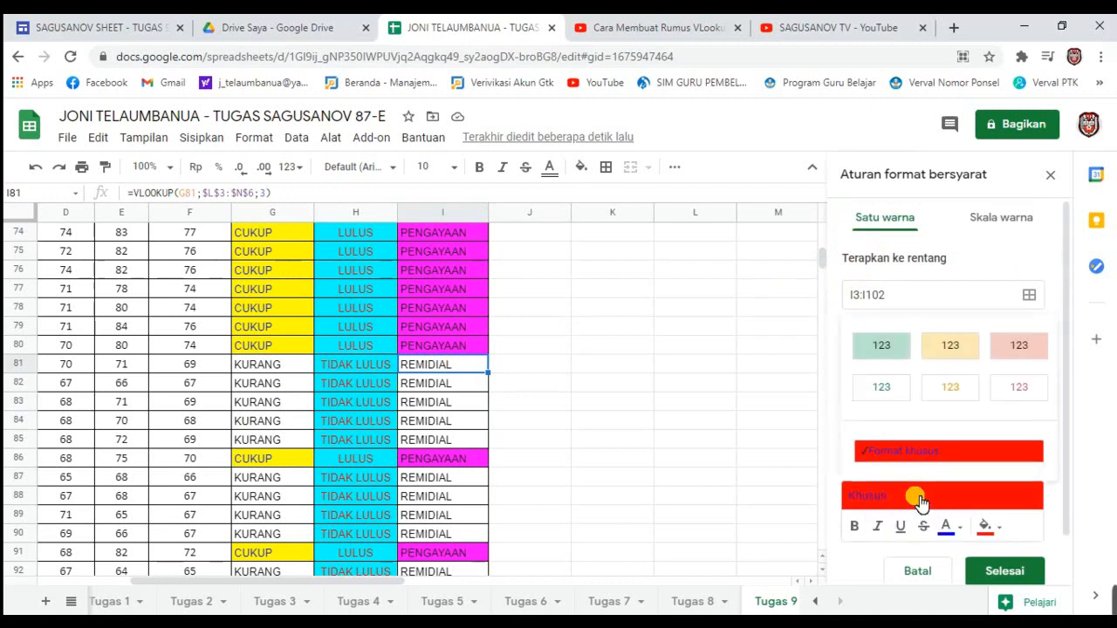
pyautogui.click(921, 502)
pyautogui.click(958, 429)
pyautogui.click(1032, 392)
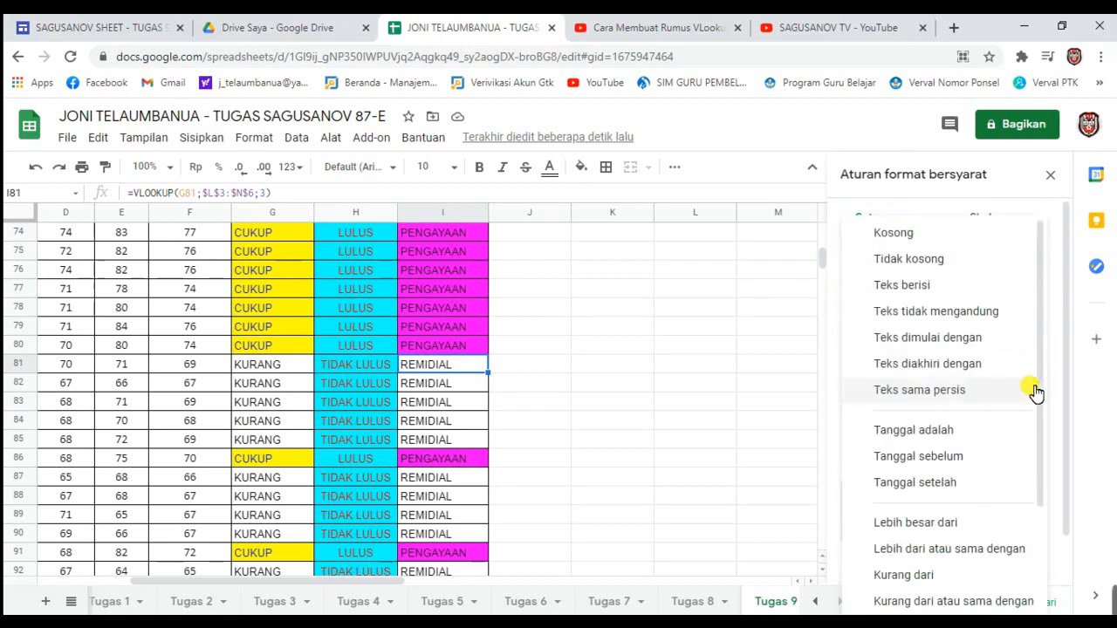
pyautogui.click(918, 285)
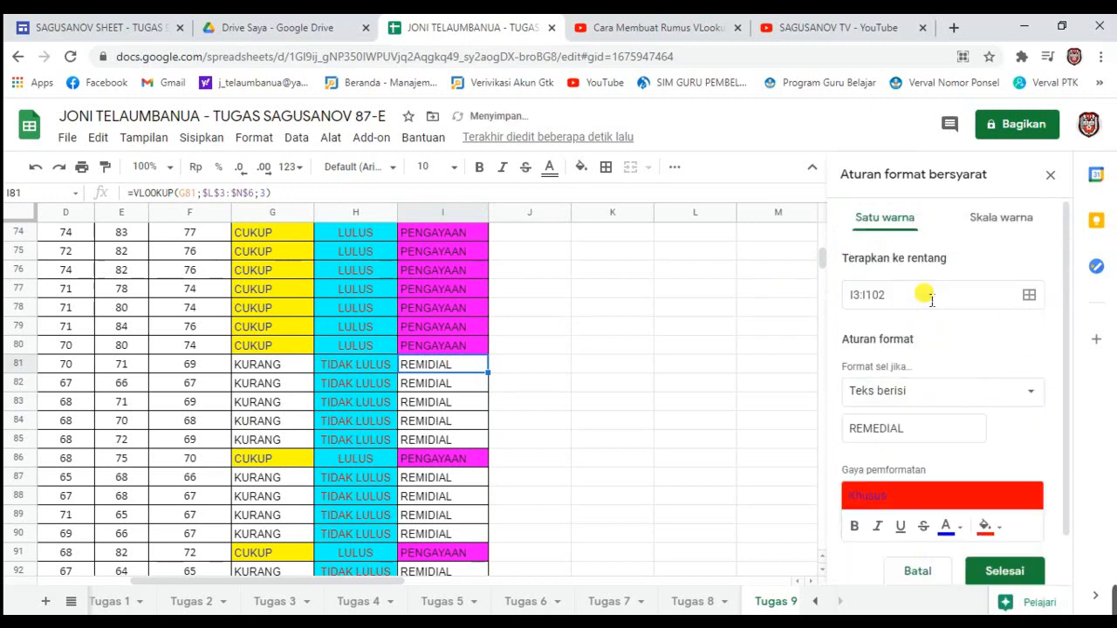
pyautogui.click(927, 426)
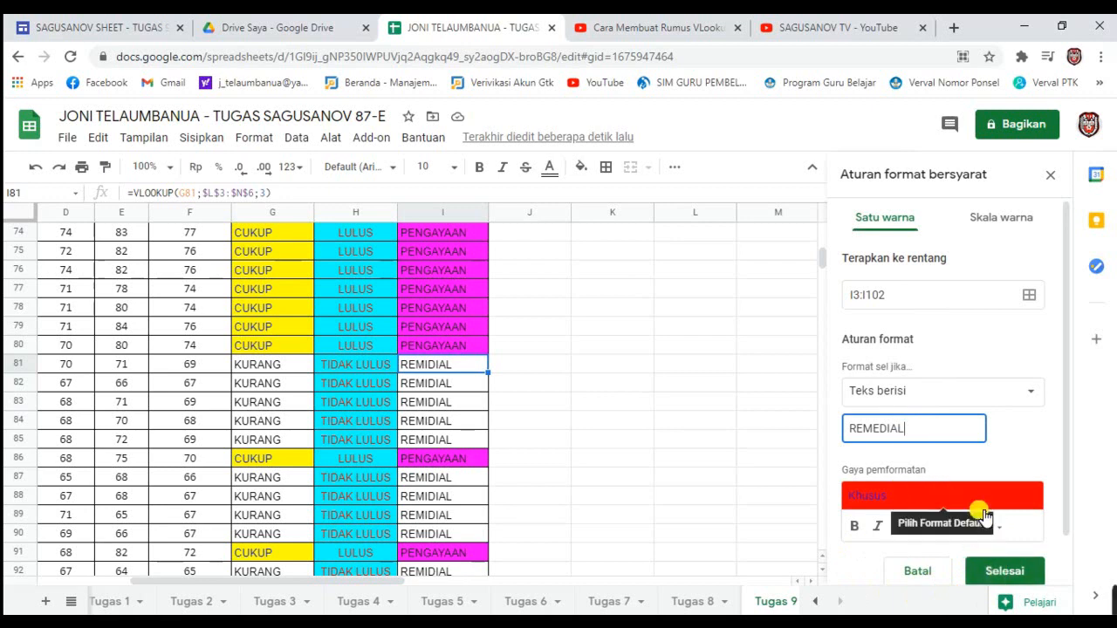
pyautogui.click(991, 572)
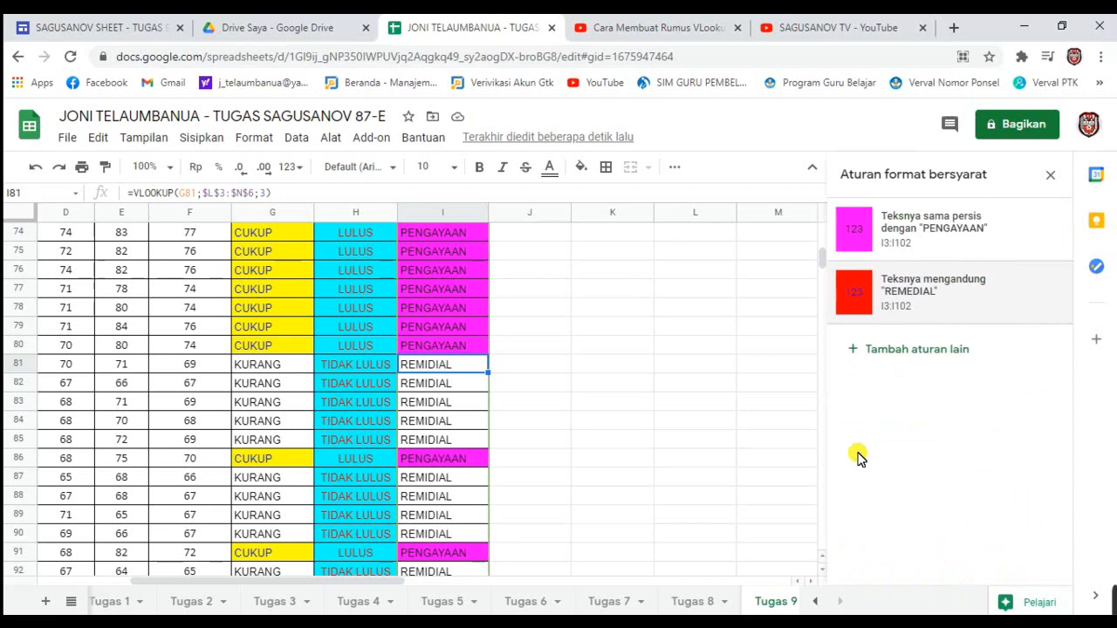
# Change the red-fill rule on I3:I102 to the condition is not empty (Tidak kosong), and save the rule
pyautogui.click(608, 347)
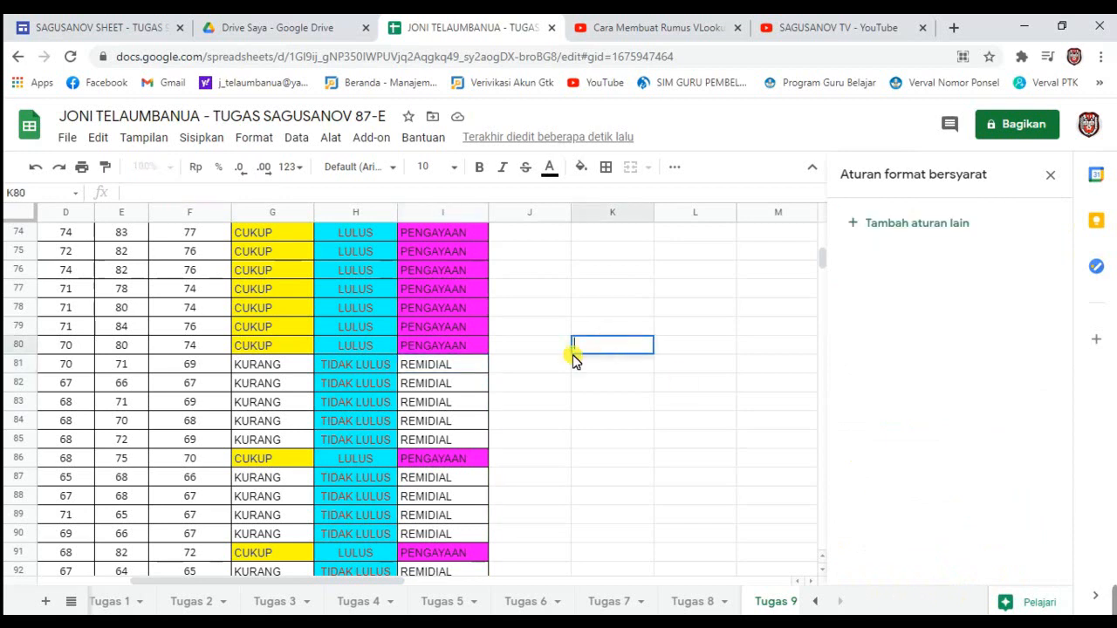
pyautogui.click(545, 423)
pyautogui.click(462, 422)
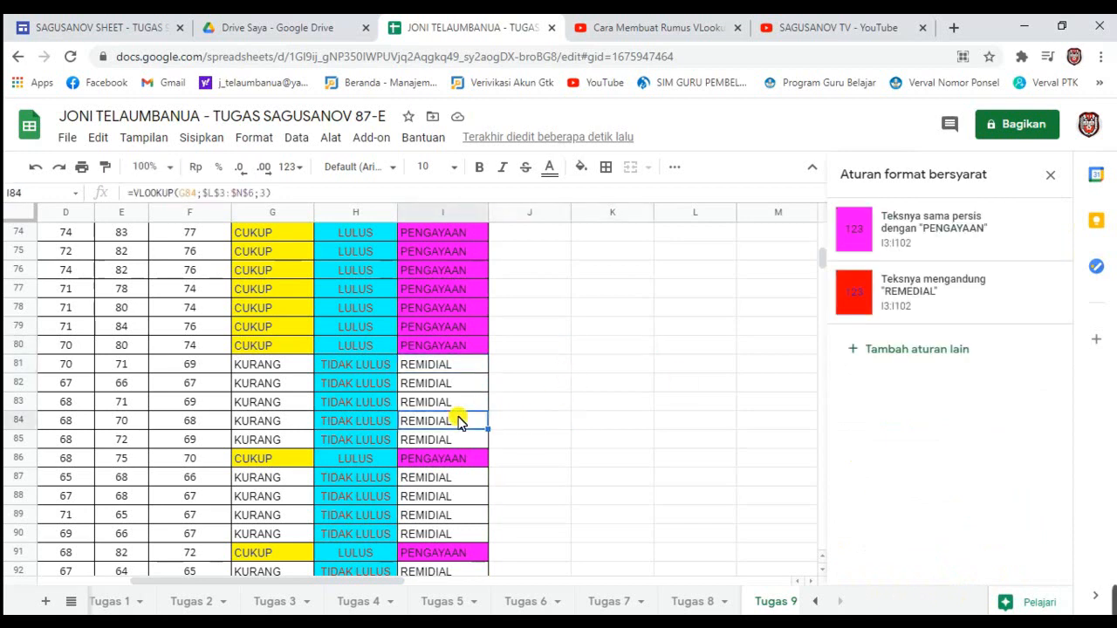
pyautogui.click(876, 299)
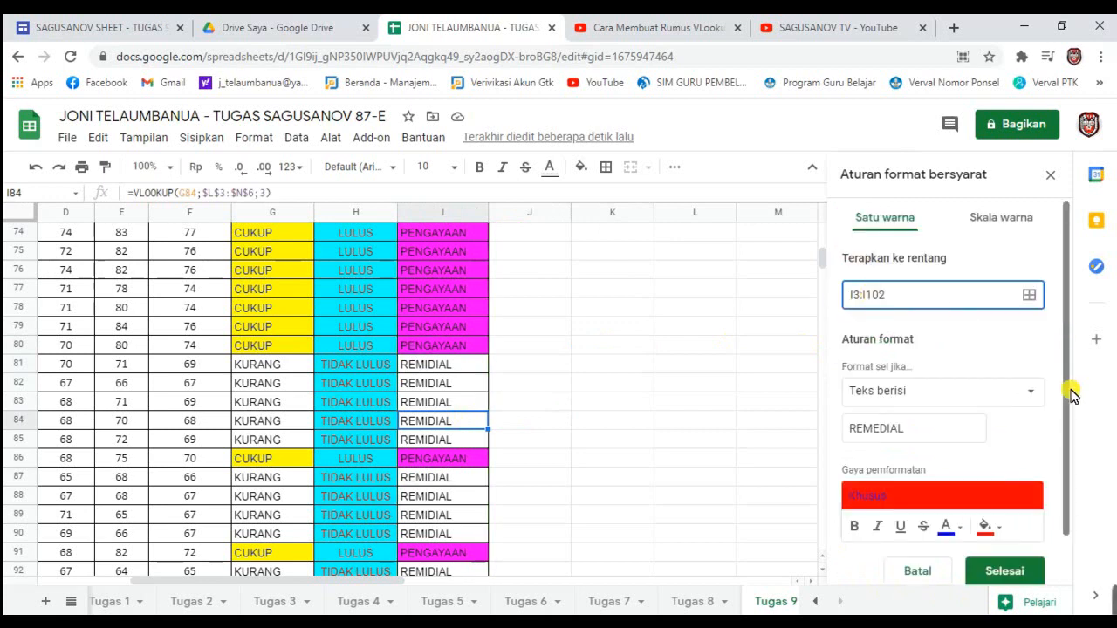
pyautogui.click(1066, 342)
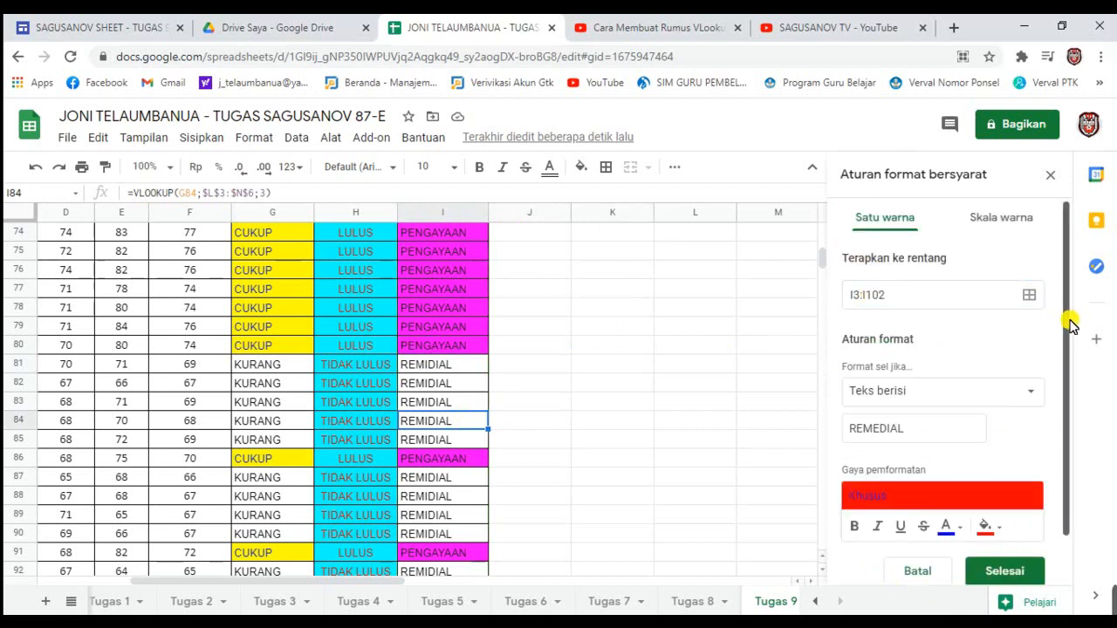
pyautogui.scroll(-1, 1068, 340)
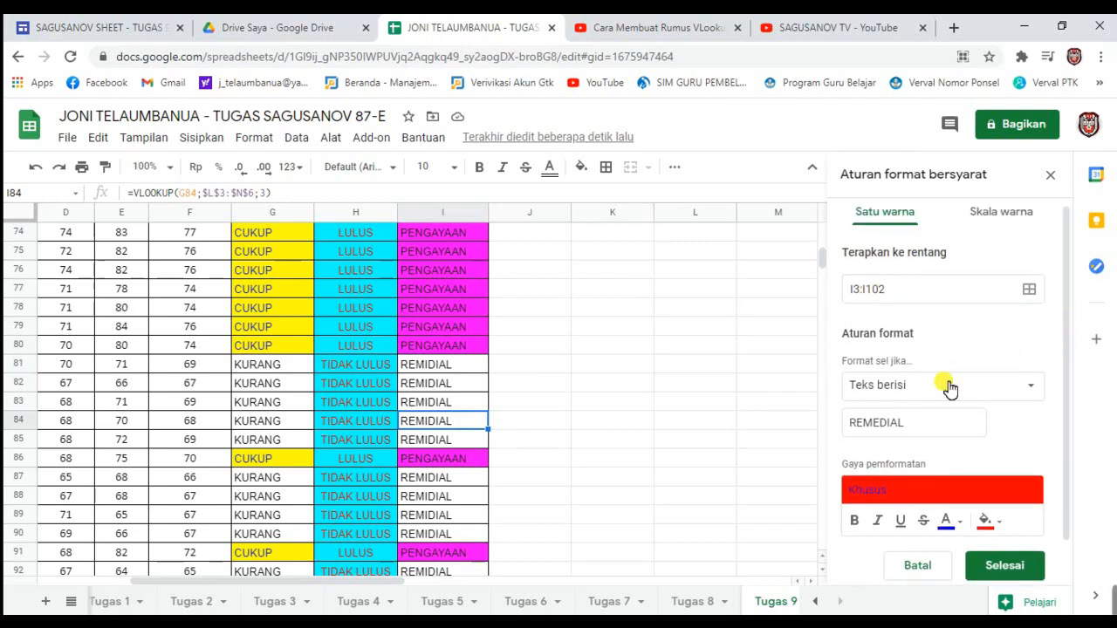
pyautogui.click(1033, 389)
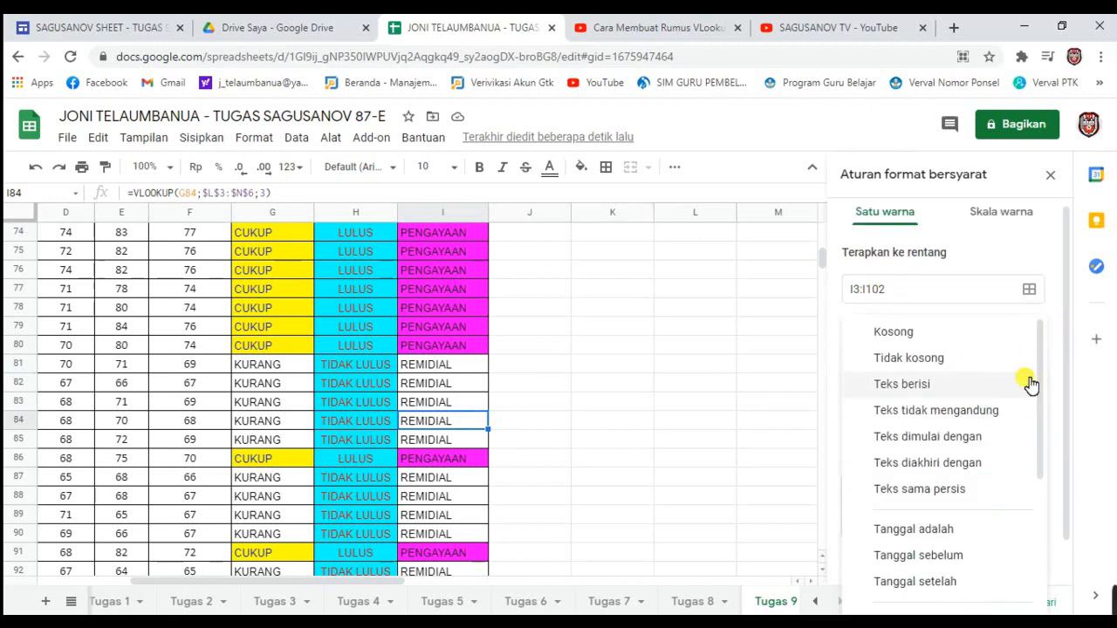
pyautogui.click(958, 368)
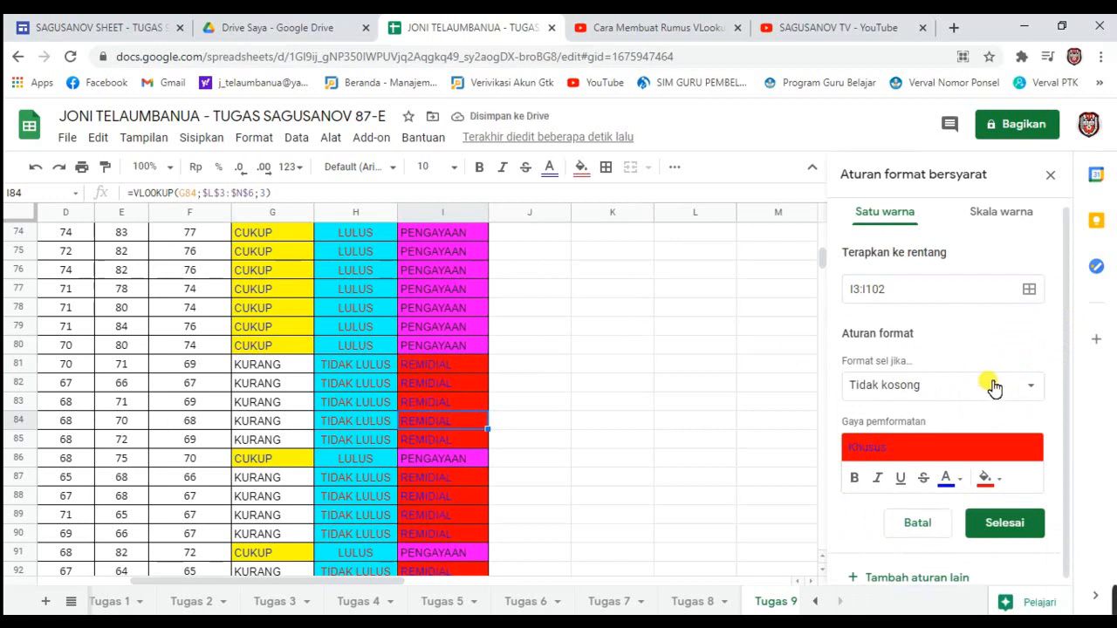
pyautogui.click(708, 387)
pyautogui.click(1008, 521)
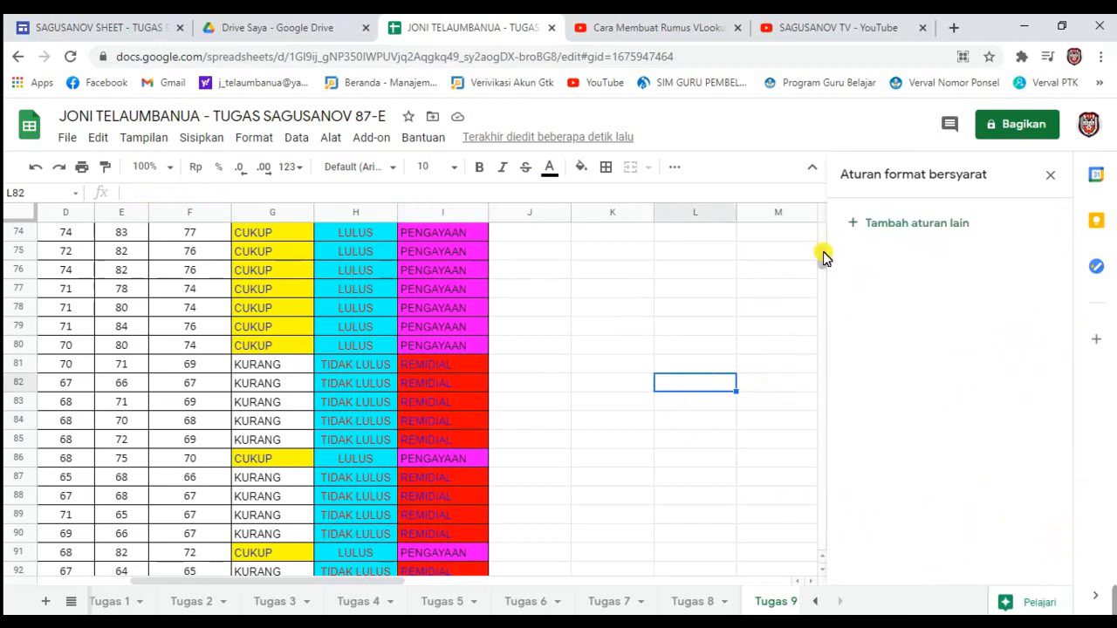
# Select H3:H102 in the KETERANGAN column and open its LULUS conditional formatting rule for editing
pyautogui.moveTo(825, 258); pyautogui.dragTo(820, 217)
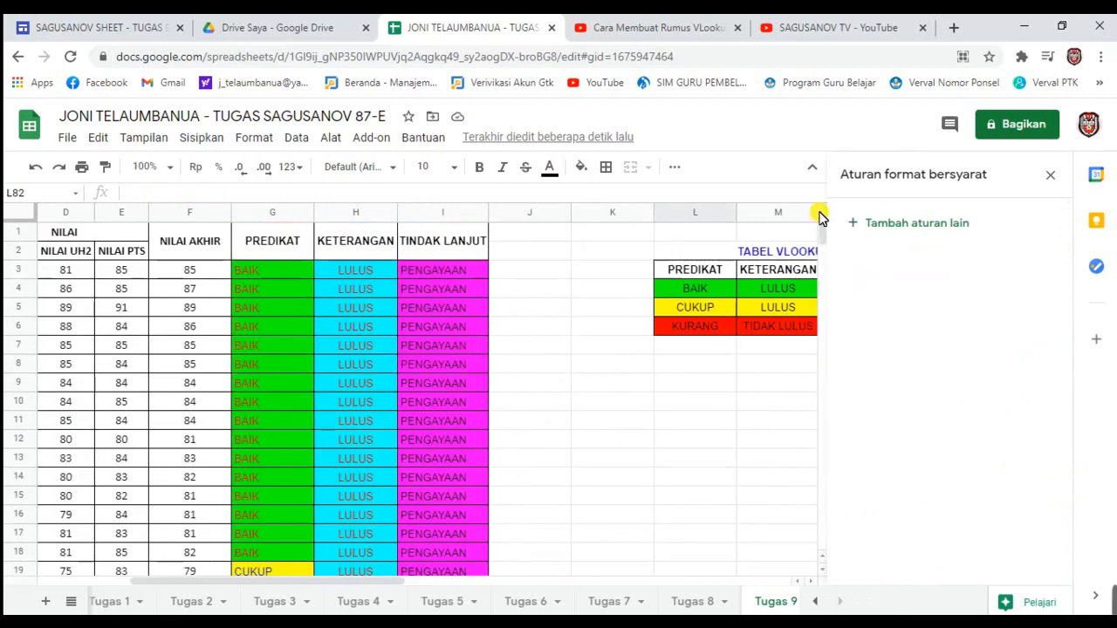
pyautogui.click(375, 287)
pyautogui.moveTo(349, 273)
pyautogui.mouseDown()
pyautogui.moveTo(386, 399)
pyautogui.moveTo(391, 602)
pyautogui.moveTo(379, 603)
pyautogui.moveTo(326, 195)
pyautogui.moveTo(355, 289)
pyautogui.mouseUp()
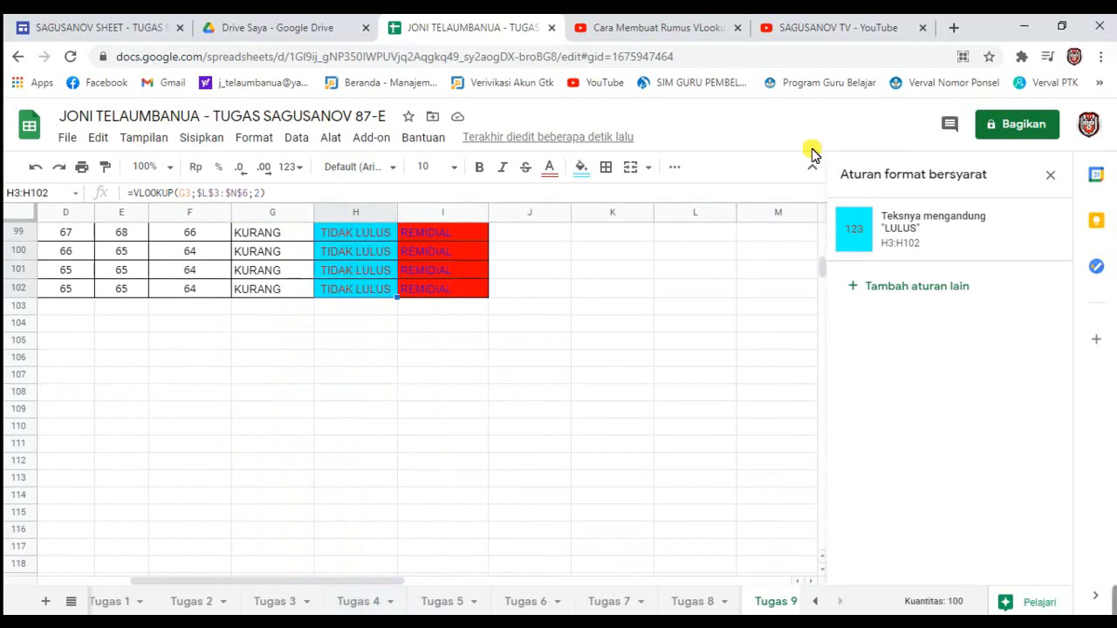
pyautogui.click(854, 229)
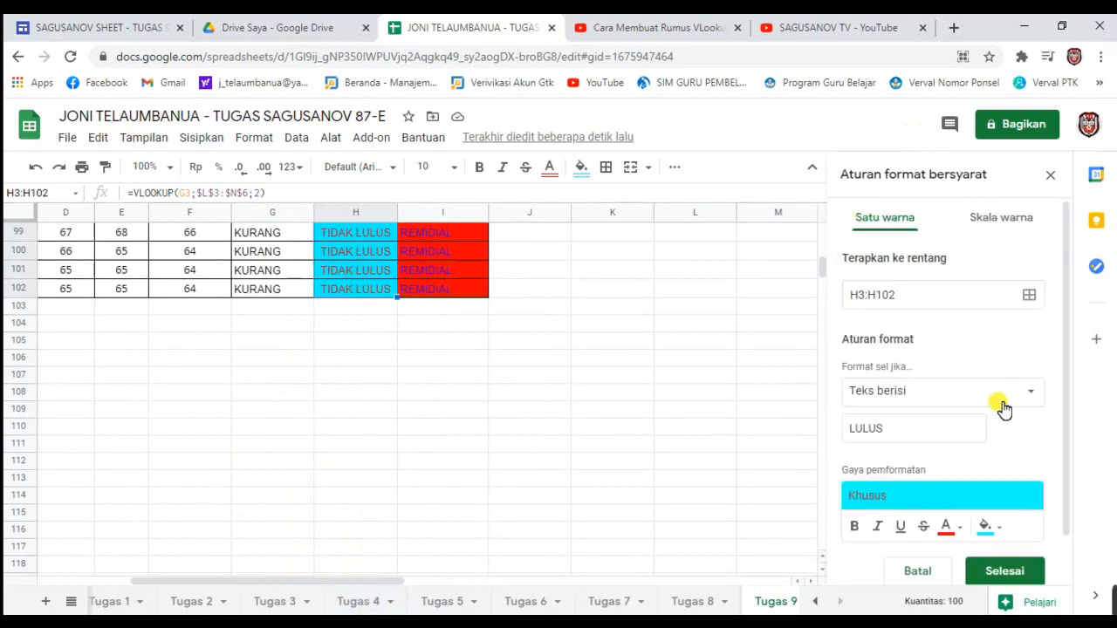
# Try the condition is not empty (Tidak kosong) for the rule on H3:H102
pyautogui.click(1044, 398)
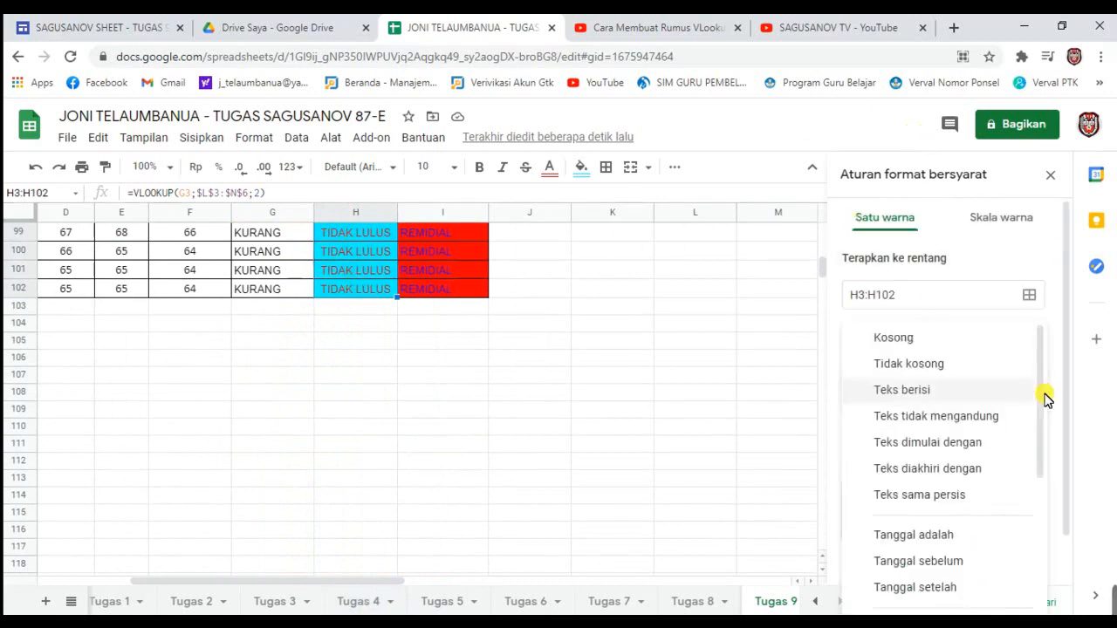
pyautogui.click(959, 368)
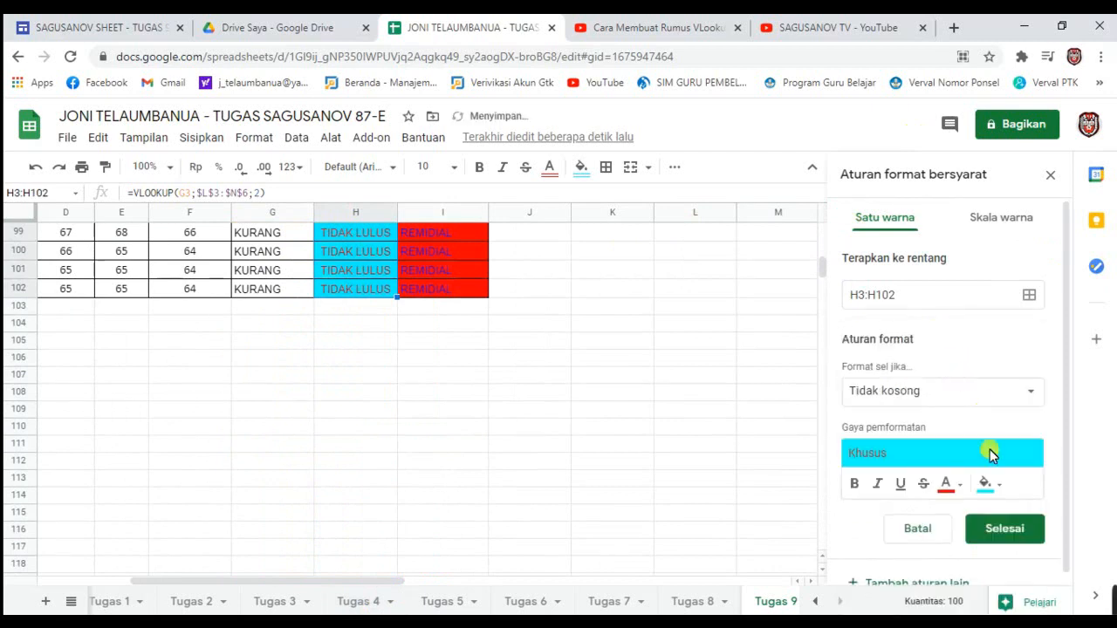
pyautogui.click(929, 458)
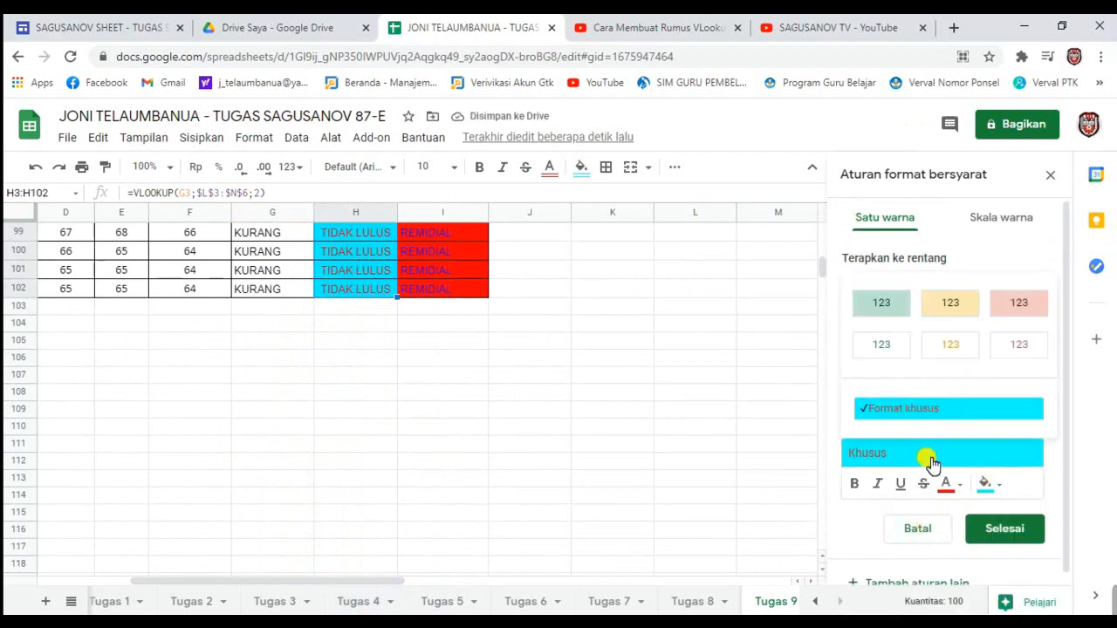
pyautogui.click(931, 462)
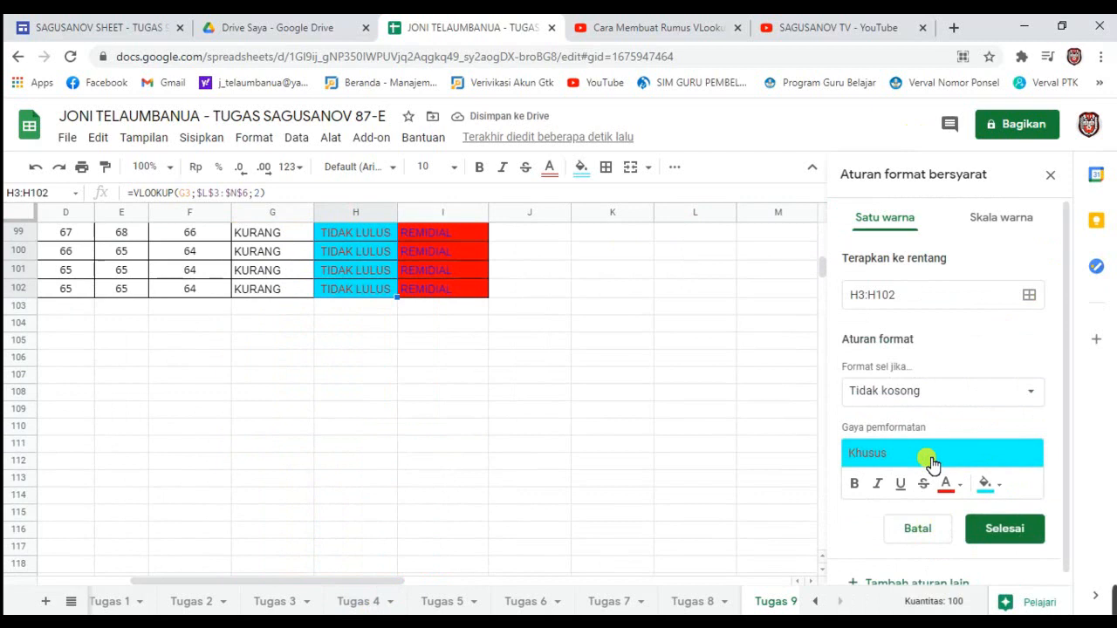
pyautogui.click(1000, 529)
# Give the conditional formatting rule on H3:H102 dark purple text and a light red fill
pyautogui.click(964, 489)
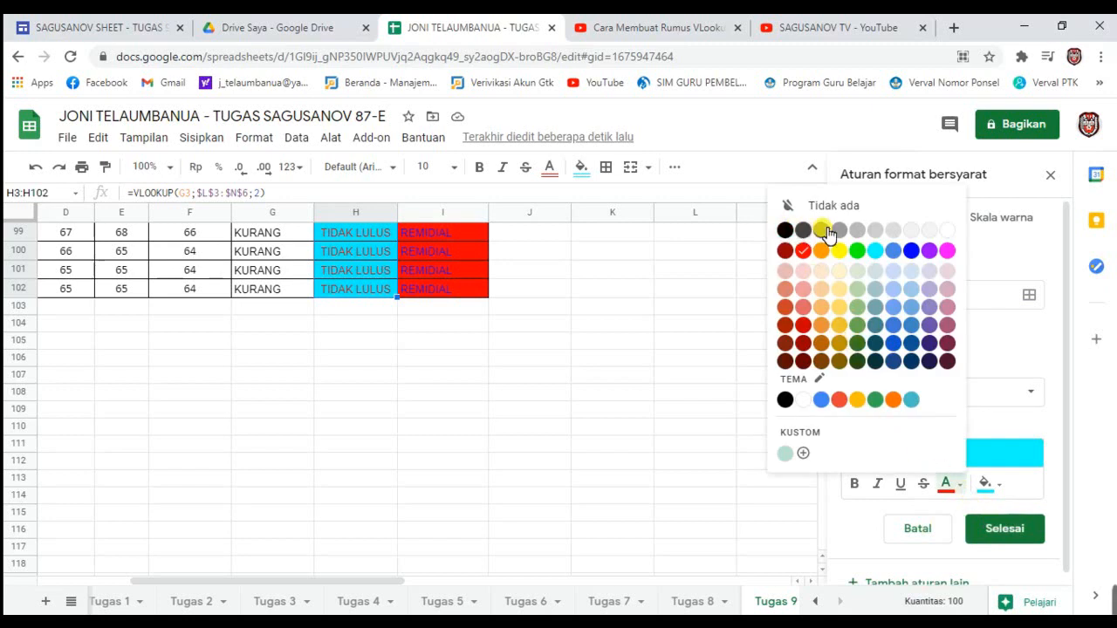
pyautogui.click(927, 359)
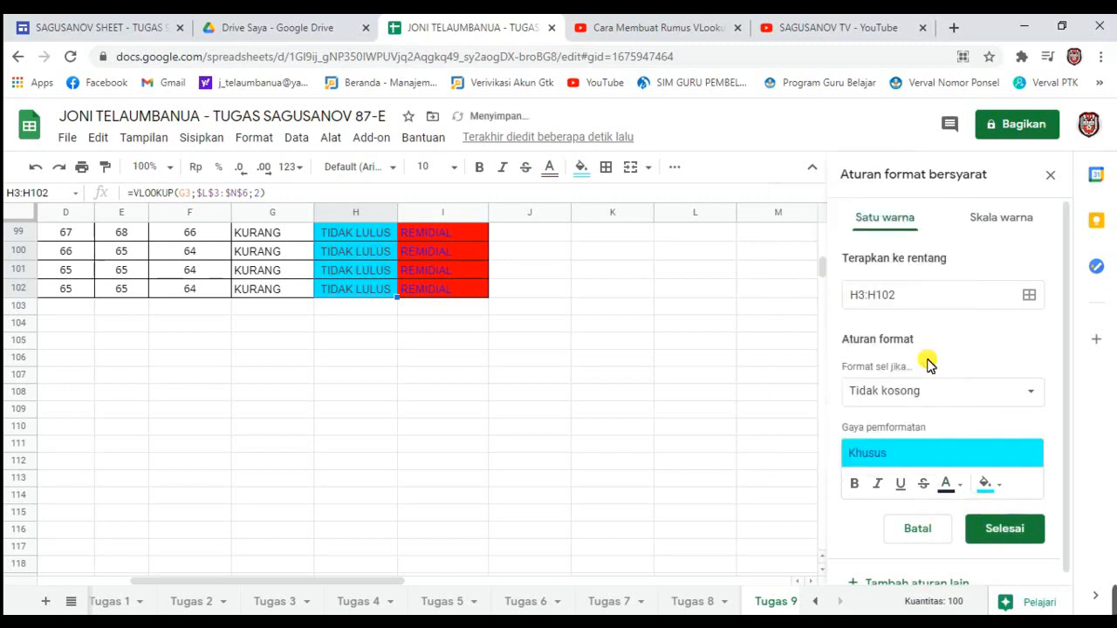
pyautogui.click(949, 458)
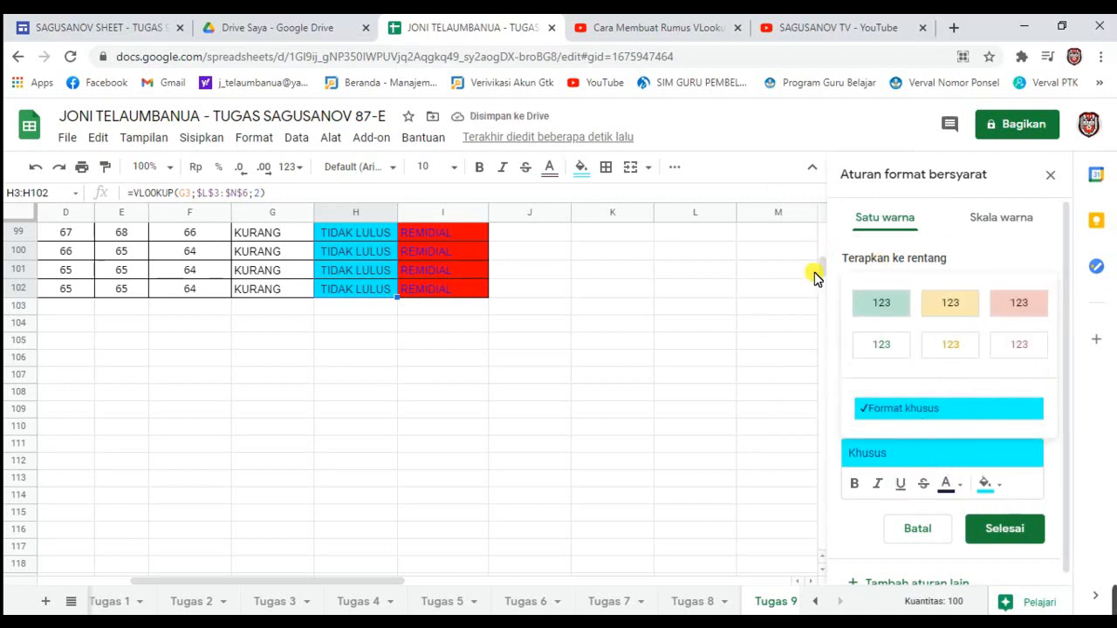
pyautogui.moveTo(820, 270)
pyautogui.mouseDown()
pyautogui.moveTo(822, 258)
pyautogui.moveTo(823, 280)
pyautogui.mouseUp()
pyautogui.click(998, 491)
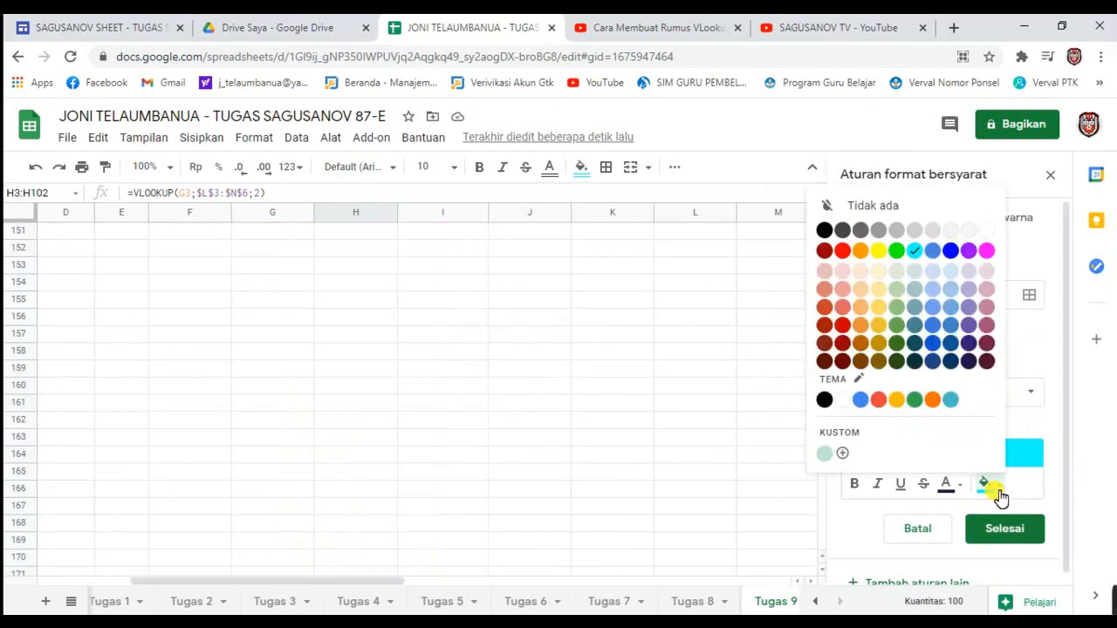
pyautogui.click(841, 307)
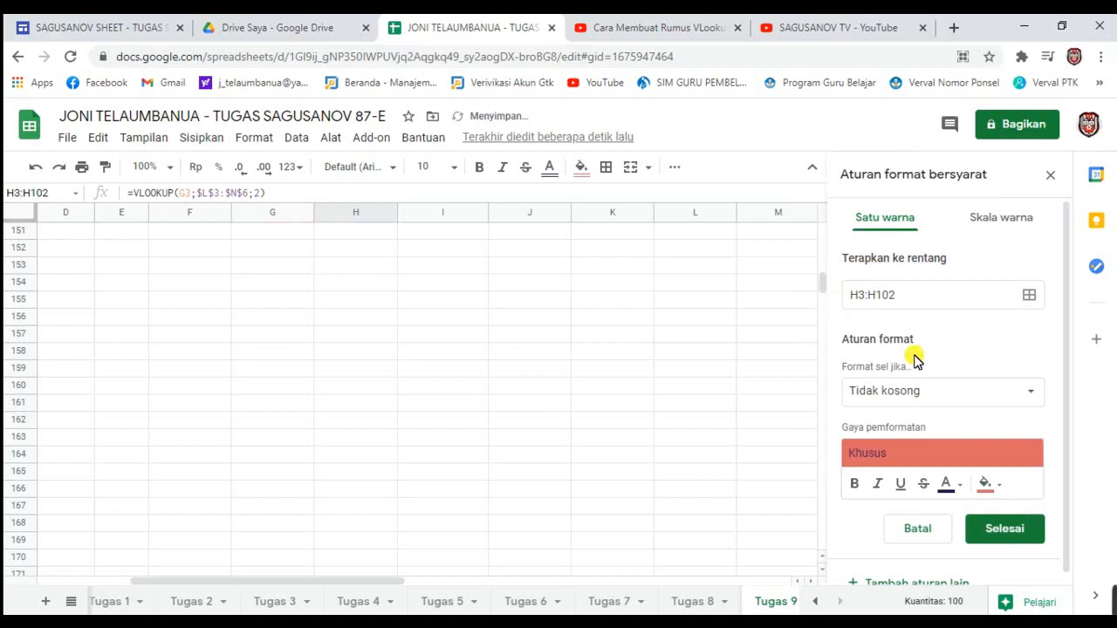
pyautogui.click(927, 459)
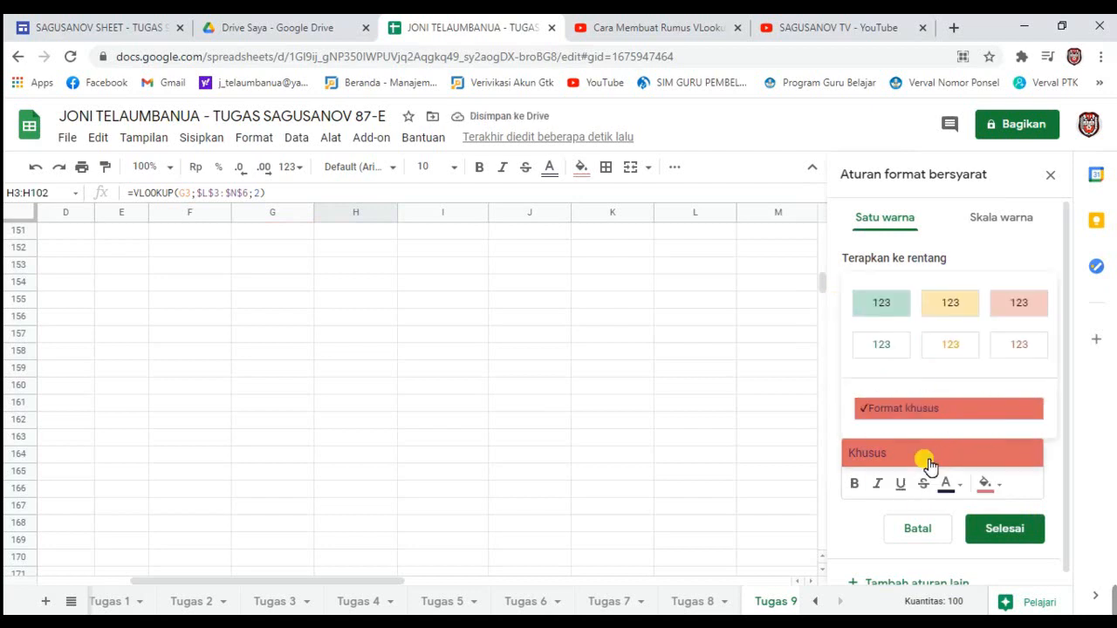
pyautogui.click(928, 463)
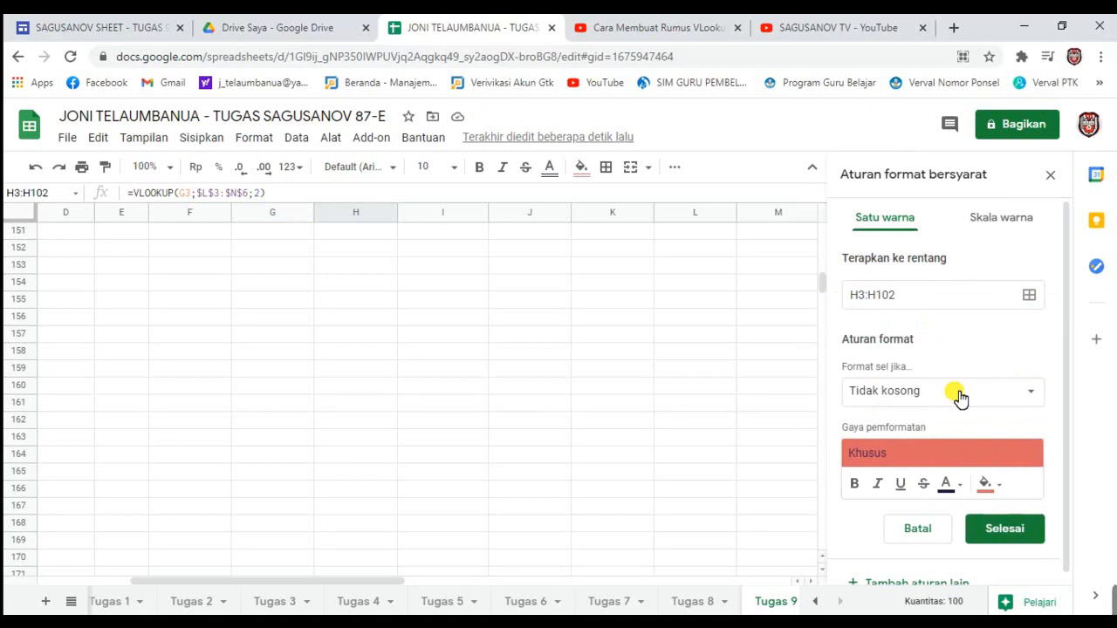
# Set the H3:H102 rule's condition to text contains (Teks berisi) LULUS and save the rule
pyautogui.click(1029, 393)
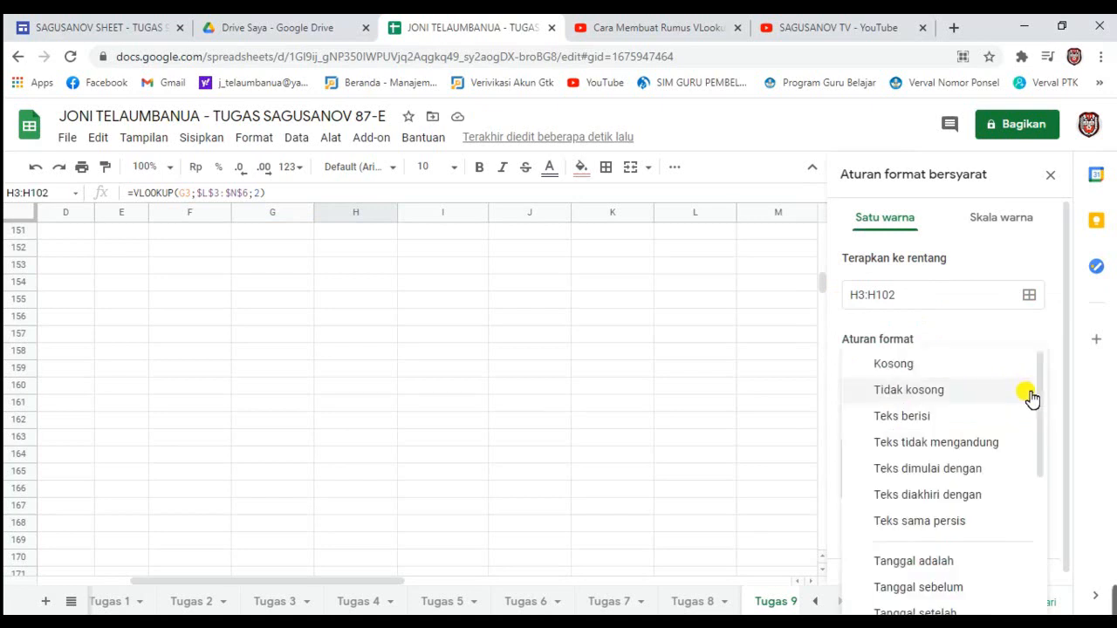
pyautogui.click(945, 372)
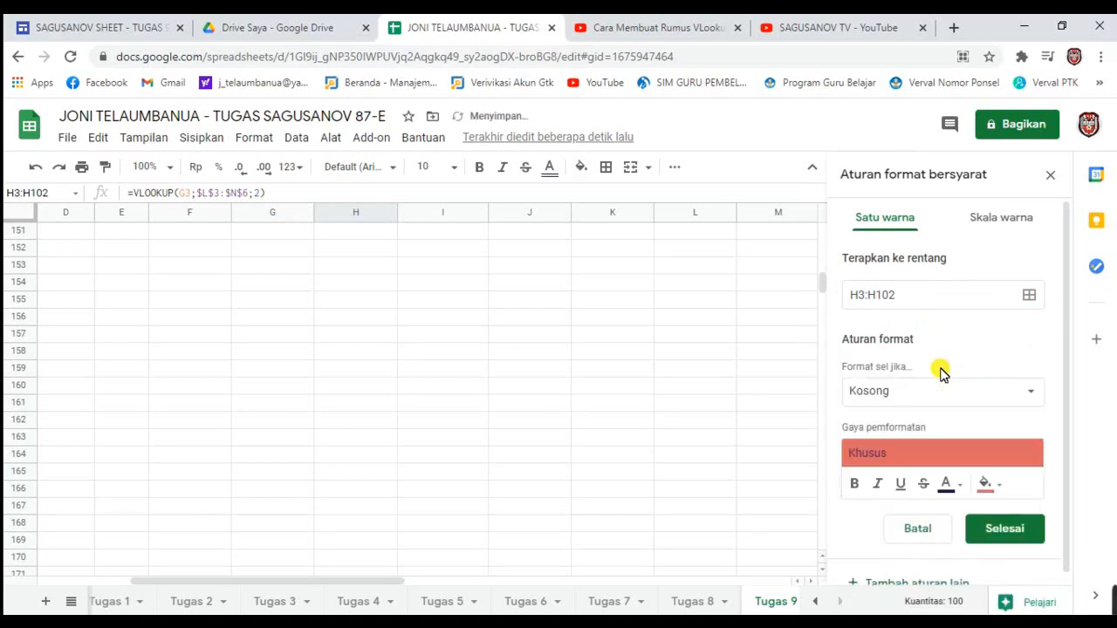
pyautogui.click(1036, 391)
pyautogui.click(937, 445)
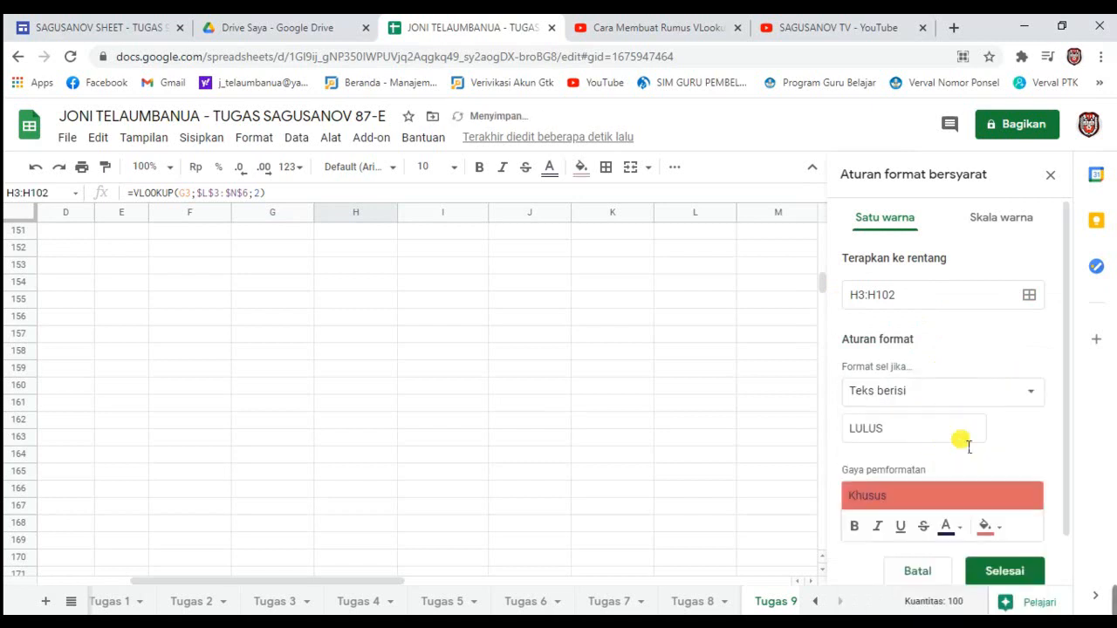
pyautogui.click(906, 434)
pyautogui.click(912, 494)
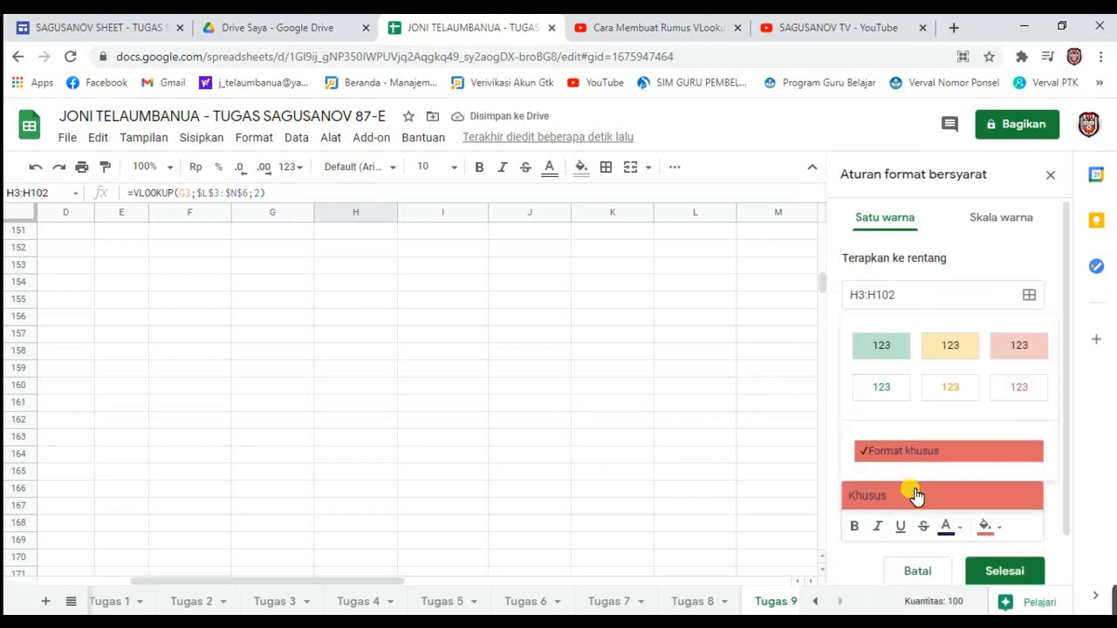
pyautogui.click(1009, 569)
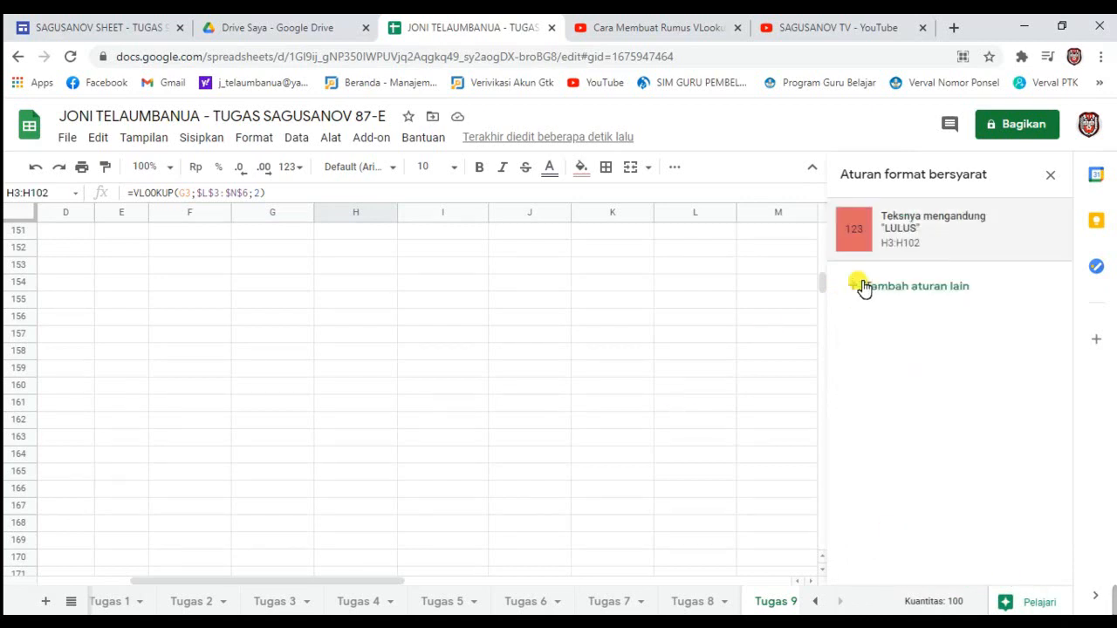
# Check the rule's colouring of the LULUS and TIDAK LULUS cells in the KETERANGAN column
pyautogui.moveTo(822, 279); pyautogui.dragTo(805, 216)
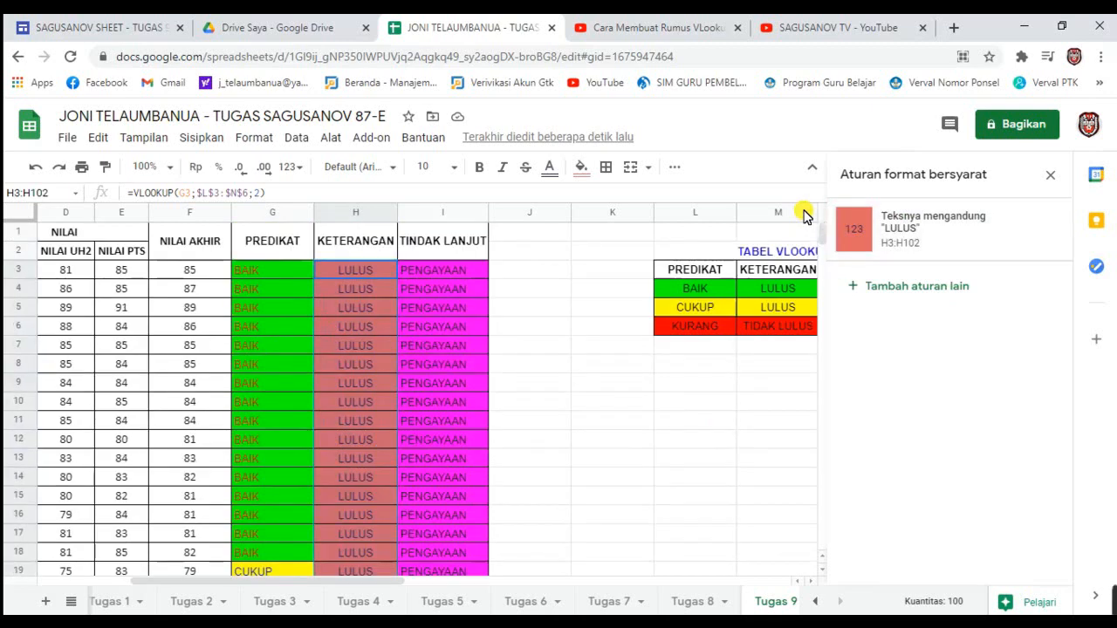
pyautogui.click(578, 323)
pyautogui.moveTo(821, 237); pyautogui.dragTo(825, 260)
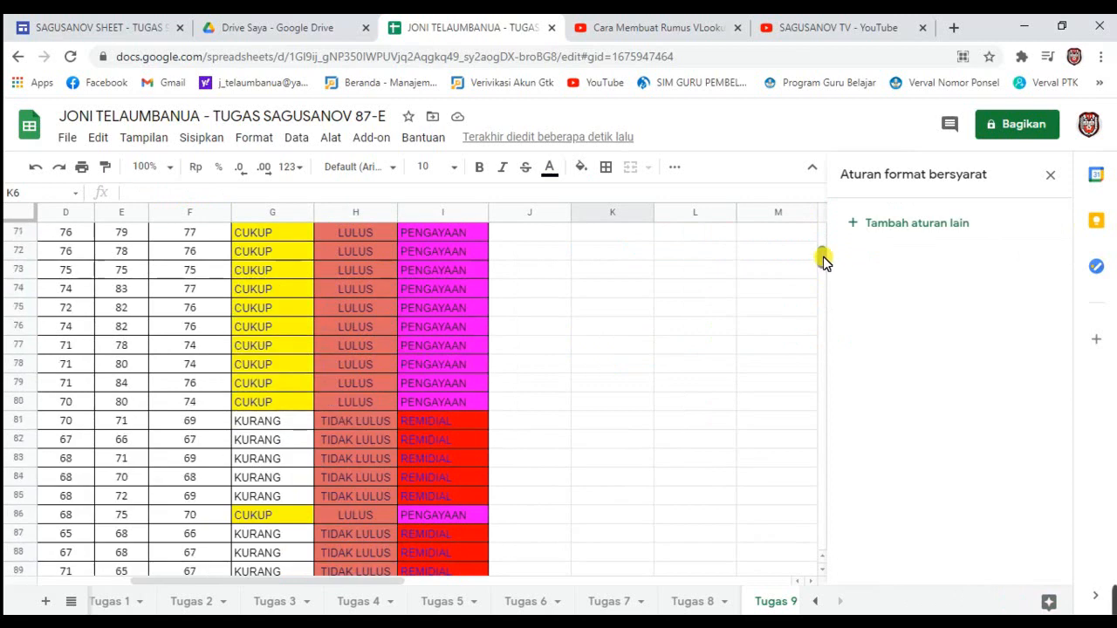
pyautogui.click(338, 405)
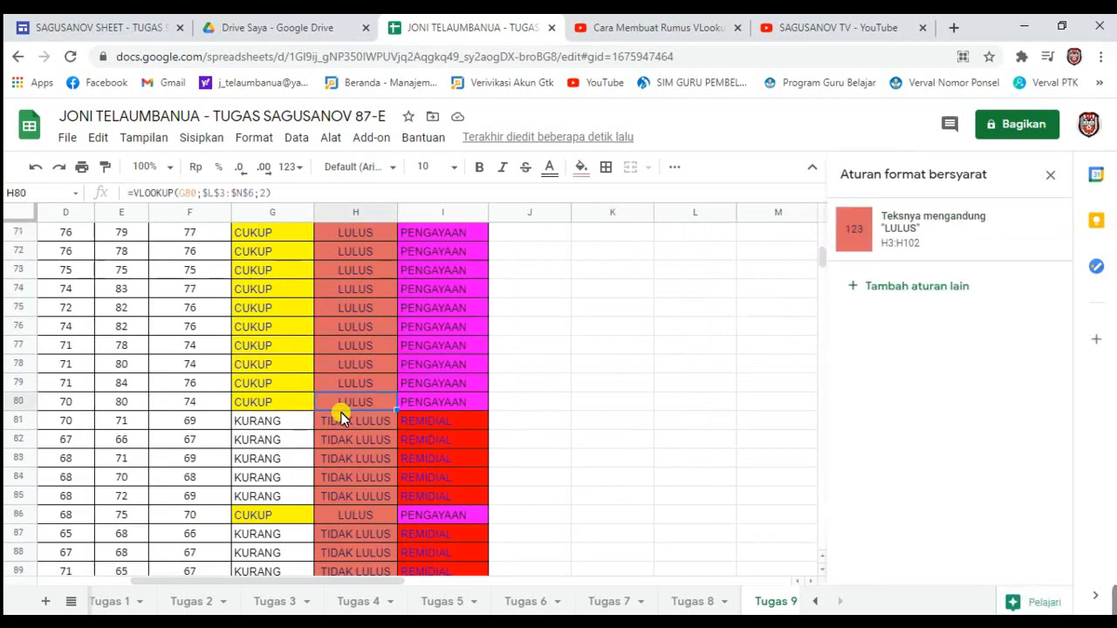
pyautogui.click(342, 425)
pyautogui.rightClick(342, 432)
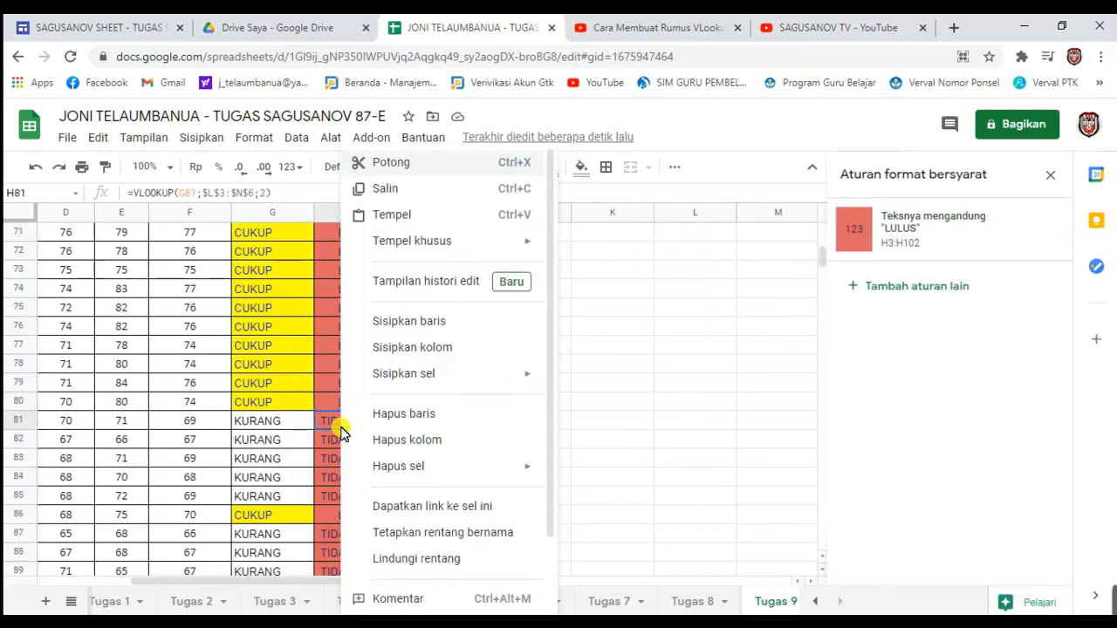
pyautogui.click(249, 139)
pyautogui.click(296, 137)
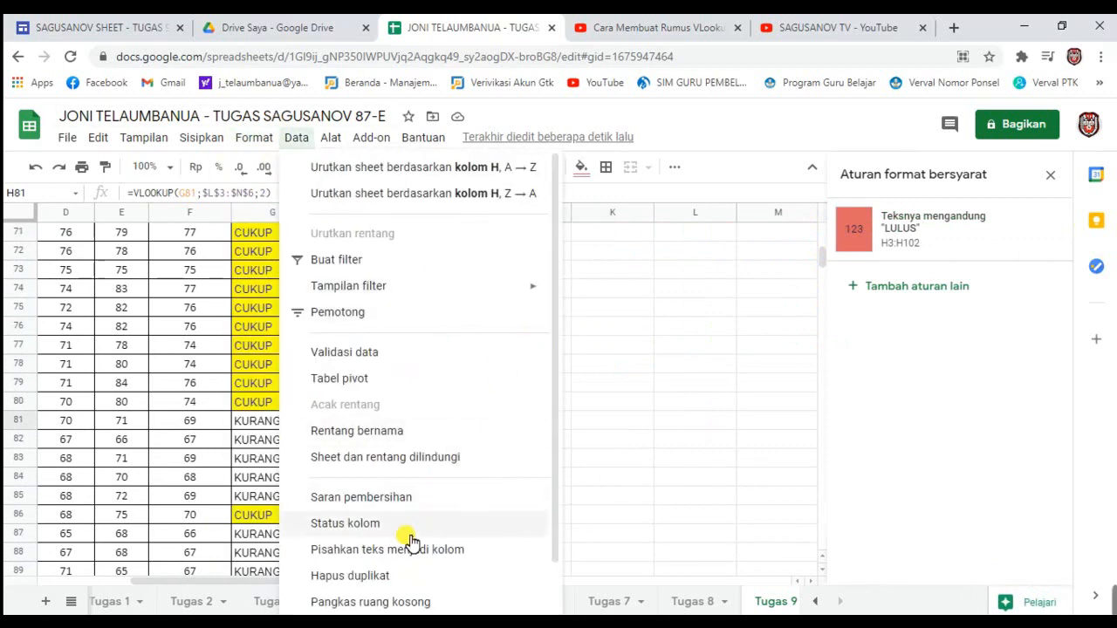
pyautogui.click(249, 140)
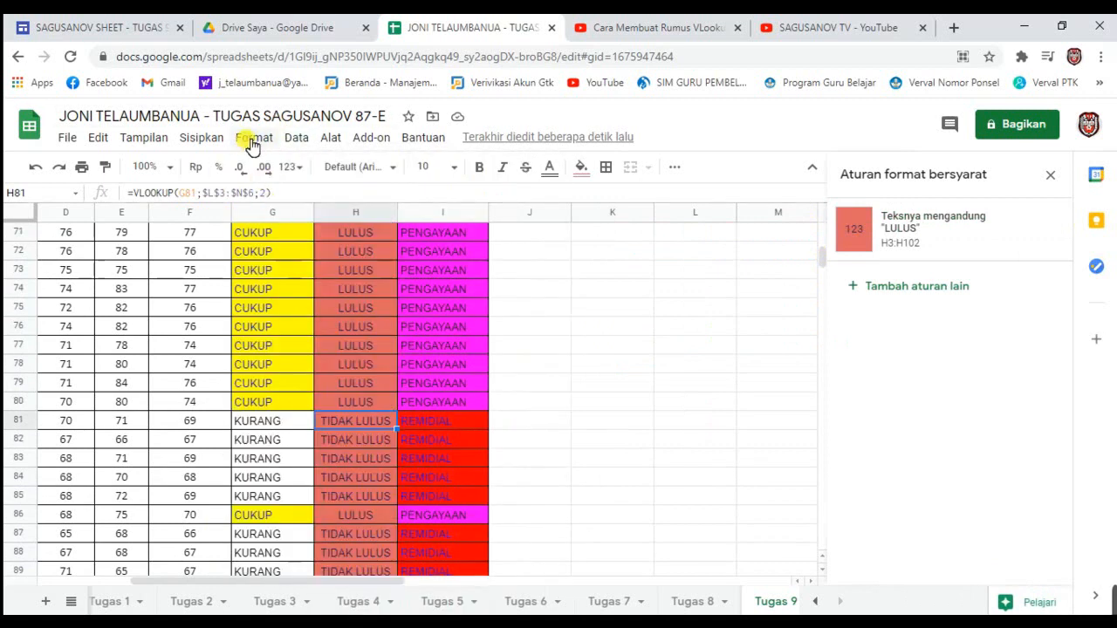
pyautogui.click(249, 141)
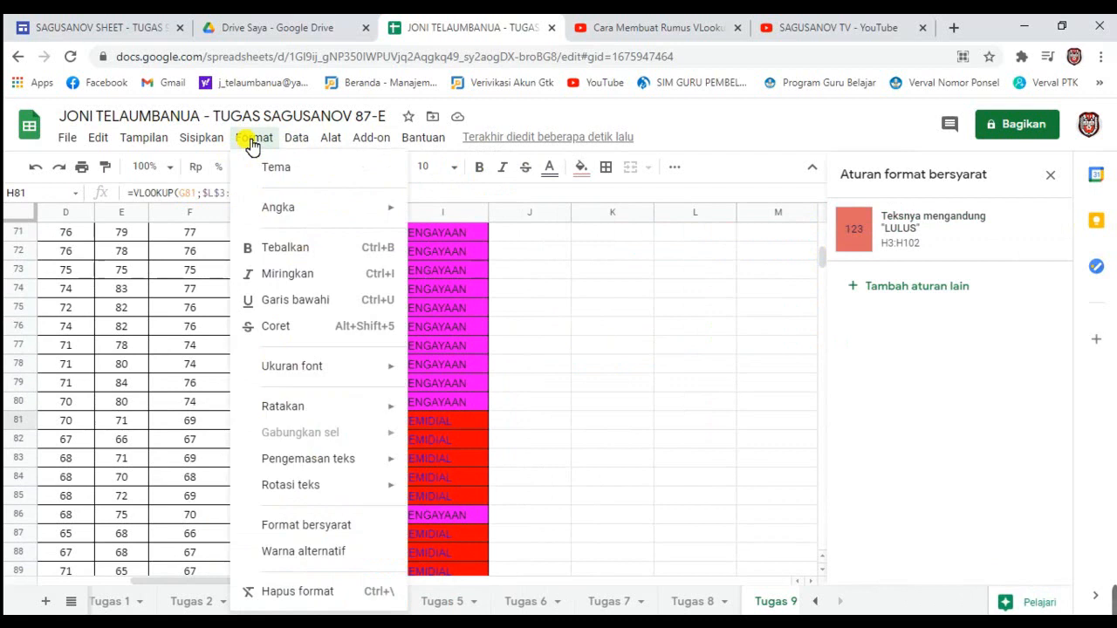
pyautogui.click(293, 526)
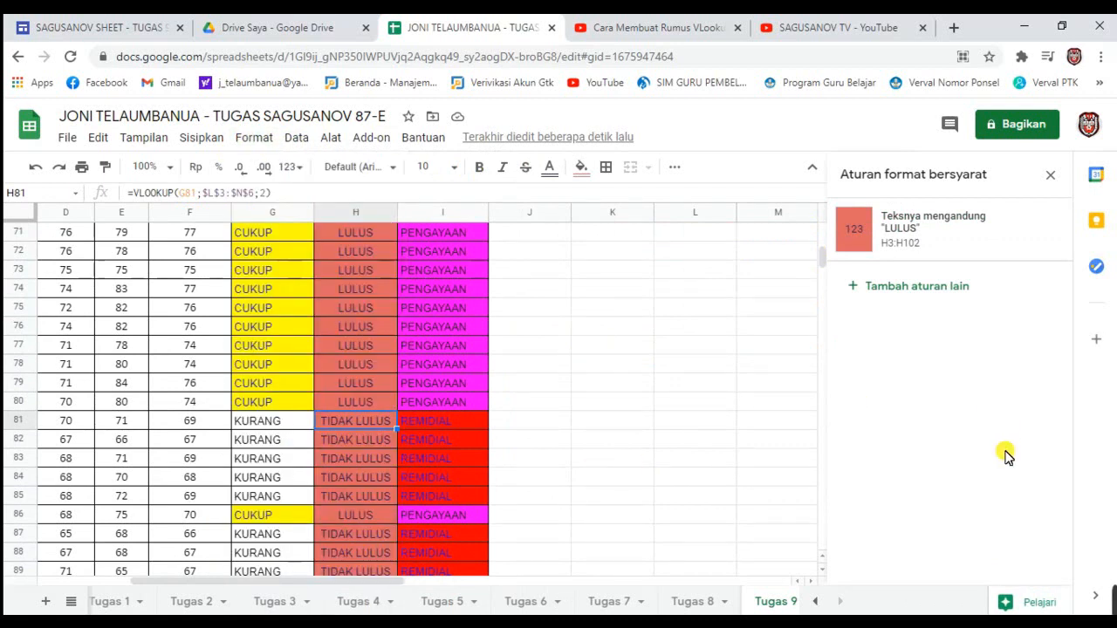
# Add a conditional formatting rule on H81:H102 with the condition text contains (Teks berisi) TIDAK LULUS
pyautogui.click(604, 386)
pyautogui.moveTo(827, 266)
pyautogui.mouseDown()
pyautogui.moveTo(823, 230)
pyautogui.moveTo(830, 269)
pyautogui.mouseUp()
pyautogui.moveTo(319, 458); pyautogui.dragTo(358, 426)
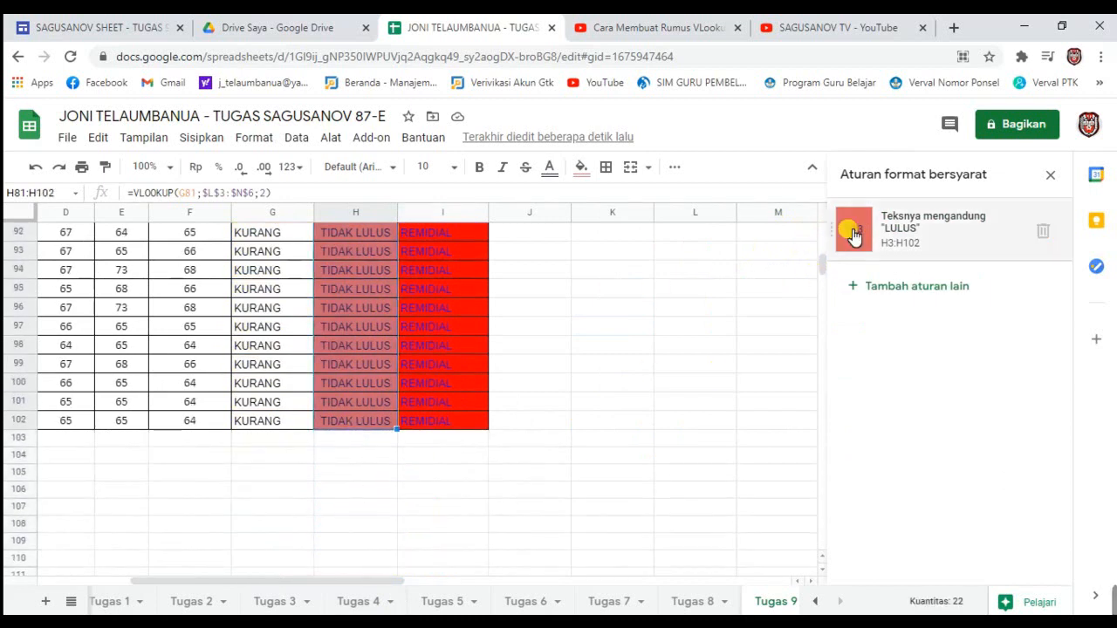
pyautogui.click(875, 281)
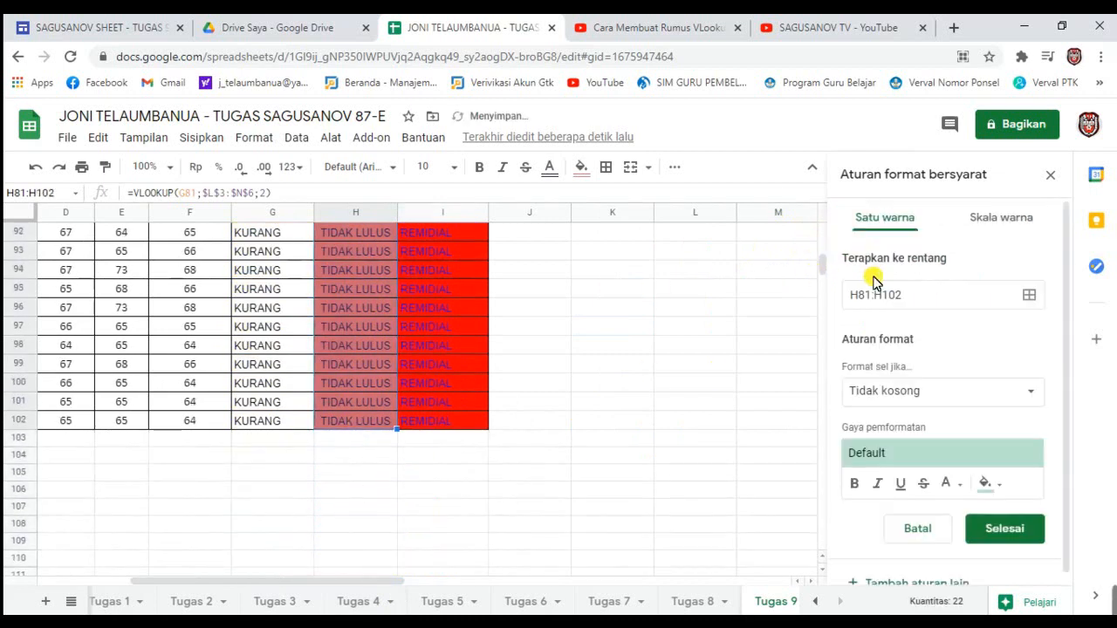
pyautogui.click(1036, 389)
pyautogui.click(967, 419)
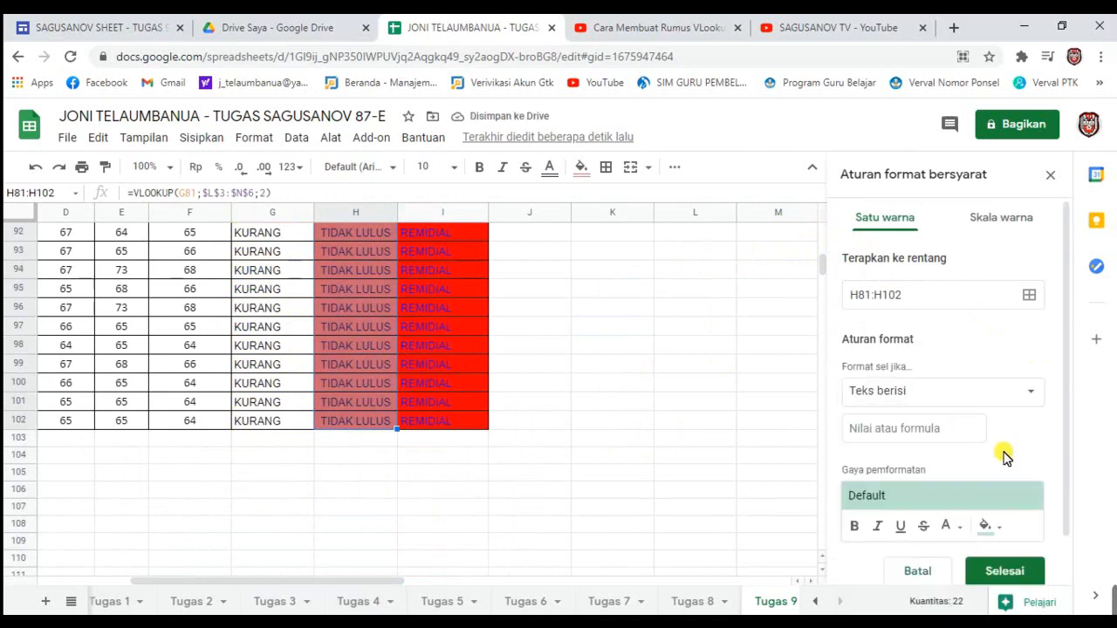
pyautogui.click(926, 441)
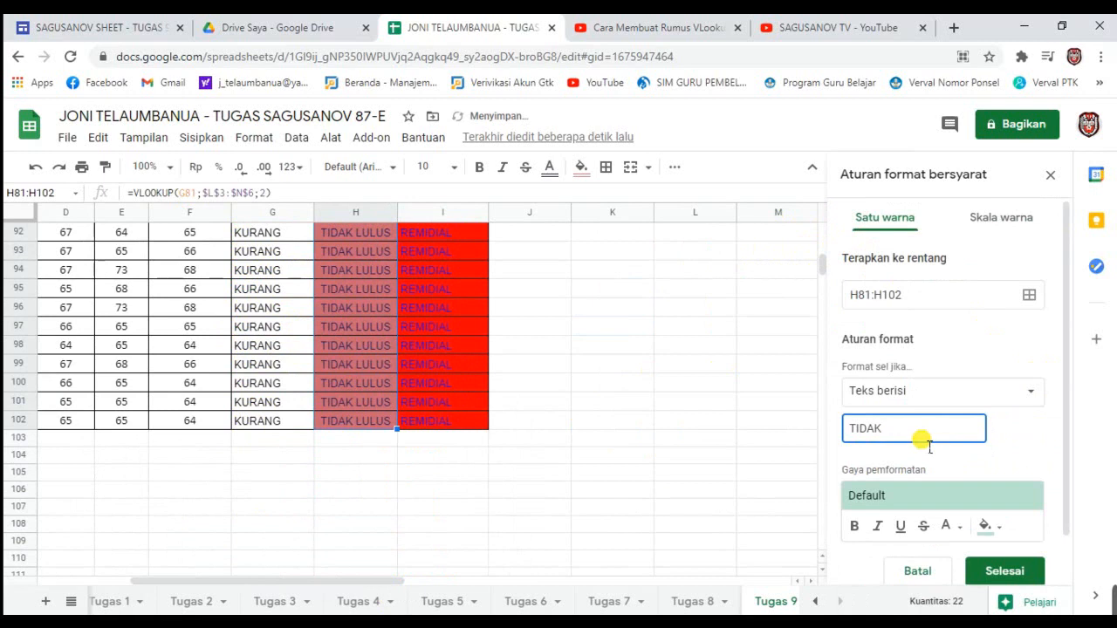
pyautogui.write('TIDAK LULUS')
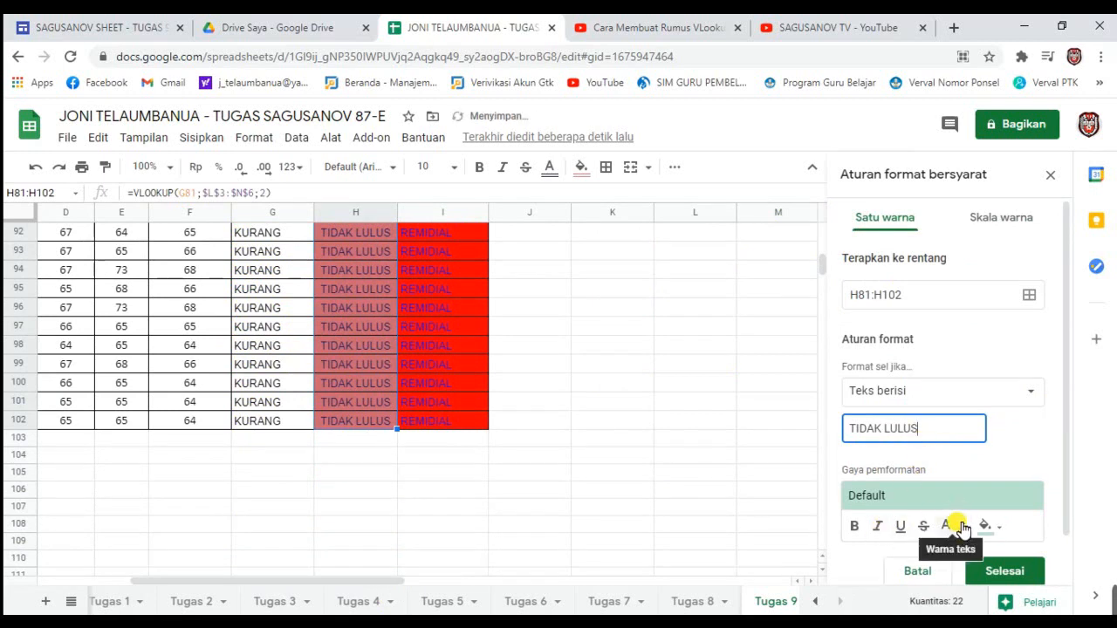
# Give the TIDAK LULUS rule on H81:H102 green text and a yellow fill
pyautogui.click(957, 525)
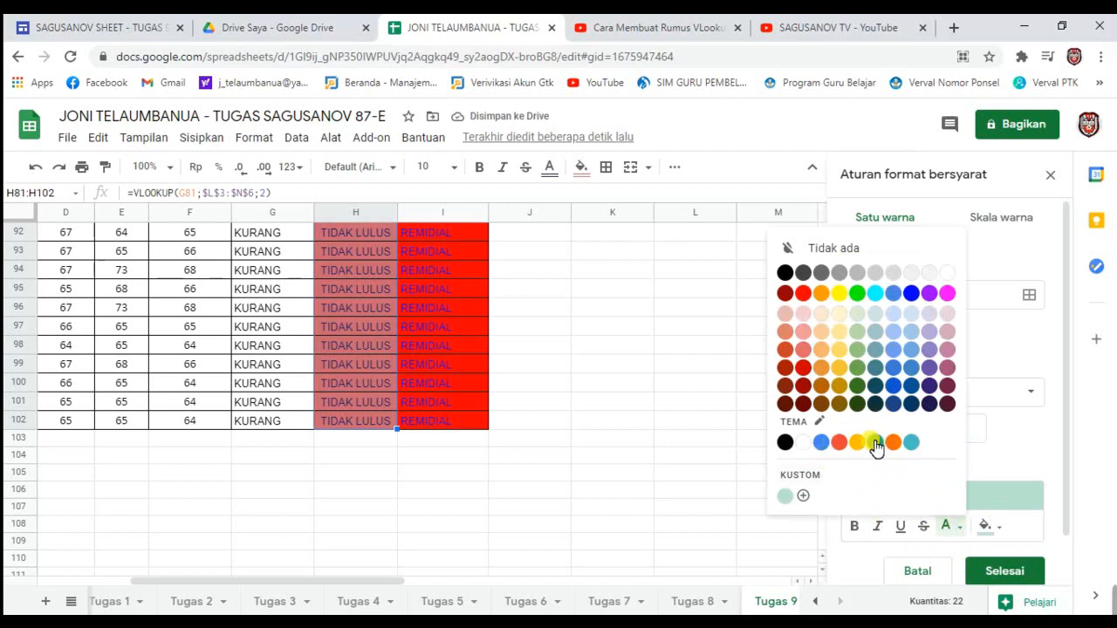
pyautogui.click(857, 295)
pyautogui.click(1002, 529)
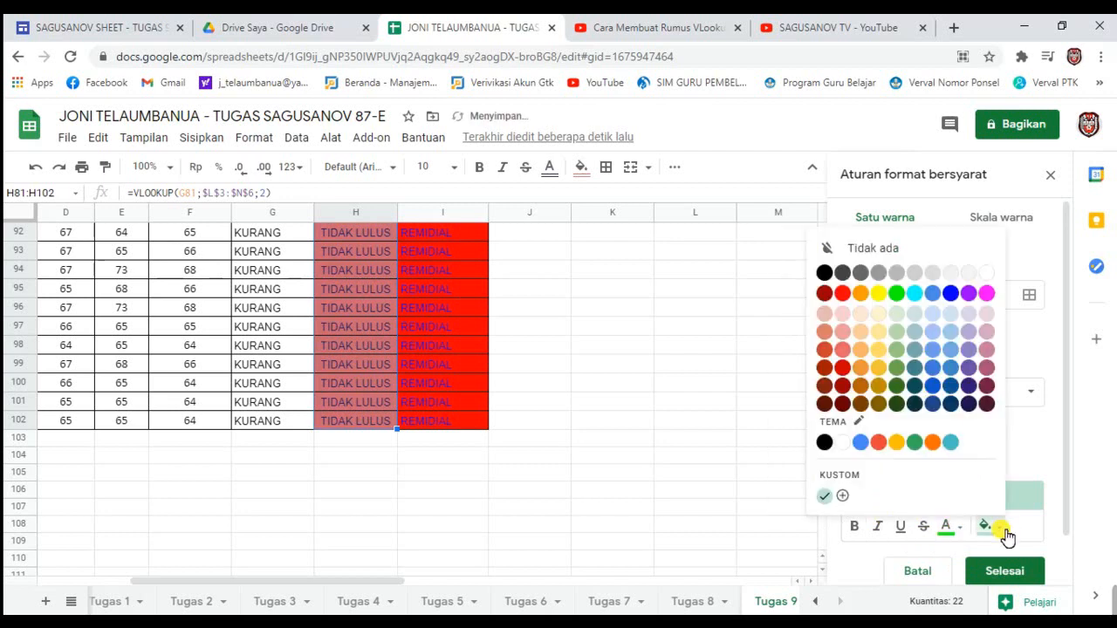
pyautogui.click(879, 295)
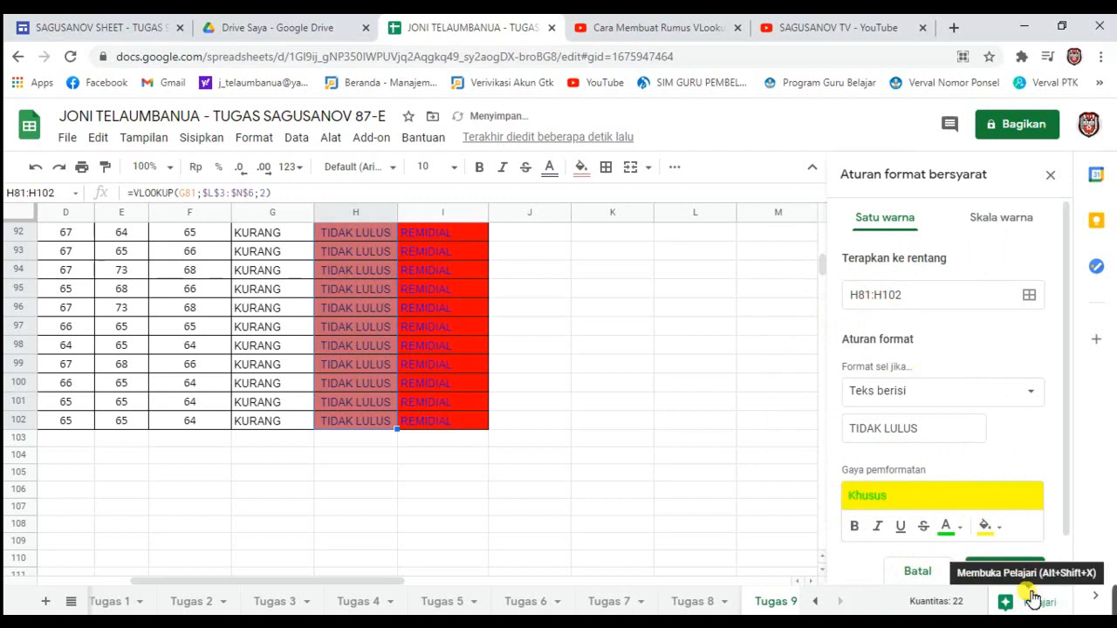
# Save the TIDAK LULUS conditional formatting rule for H81:H102
pyautogui.moveTo(1065, 414); pyautogui.dragTo(1077, 488)
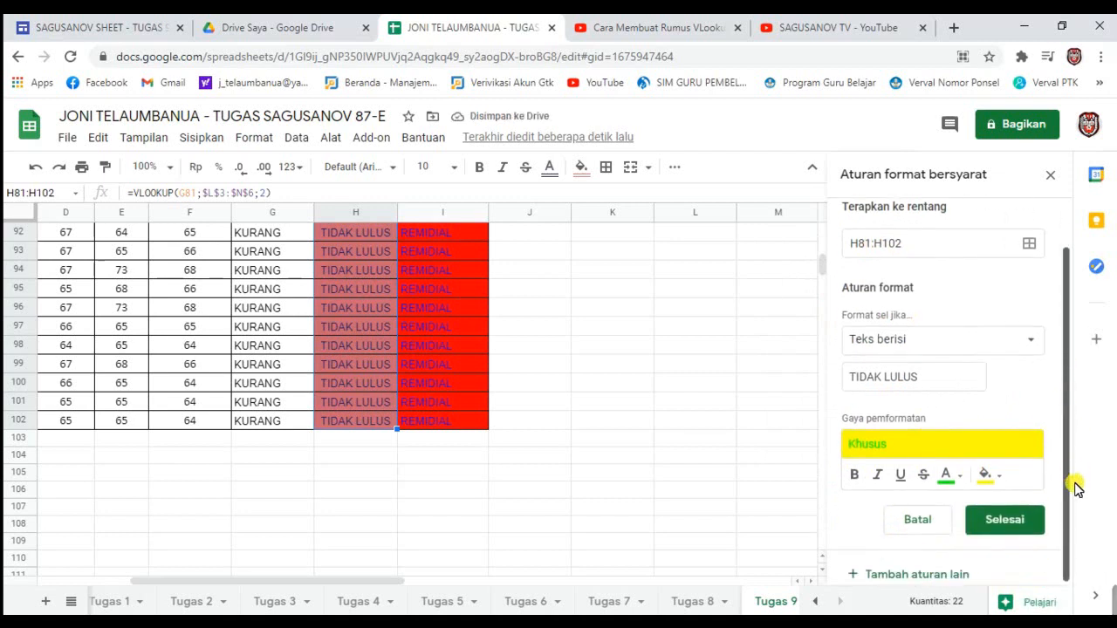
pyautogui.click(958, 460)
pyautogui.click(958, 460)
pyautogui.click(1008, 521)
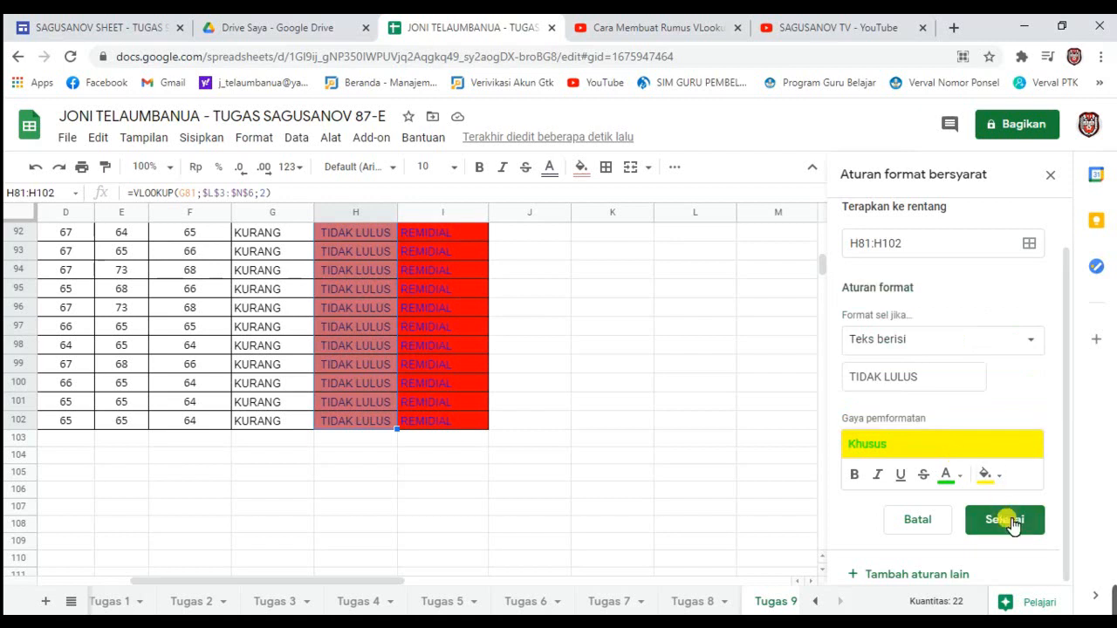
pyautogui.click(579, 410)
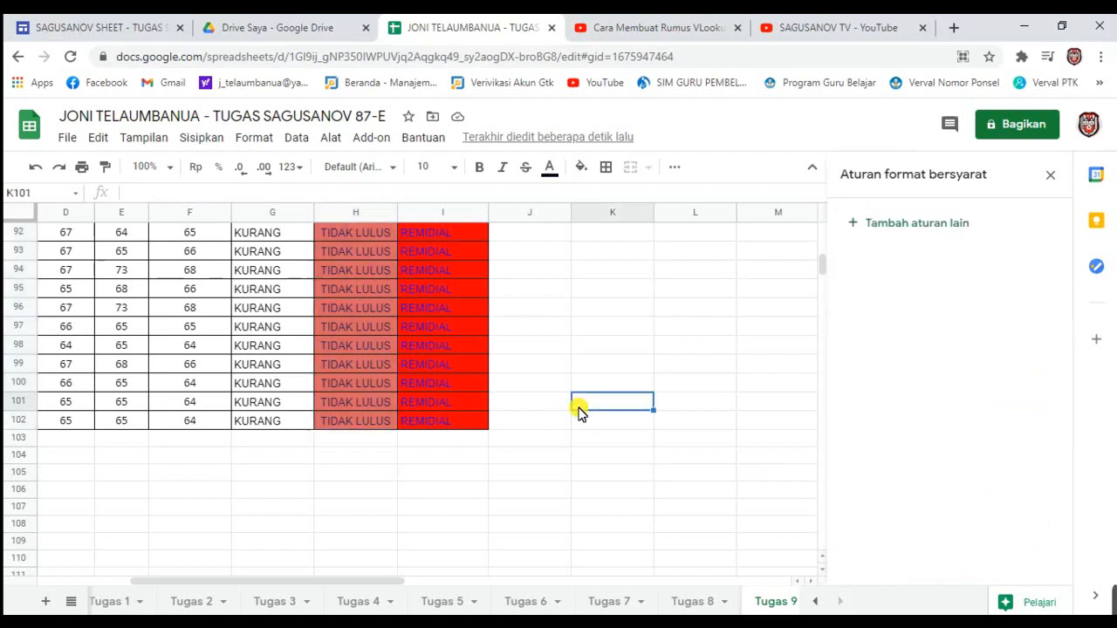
pyautogui.doubleClick(578, 411)
# Review the coloured columns and the TABEL VLOOKUP against the TUGAS 9 instructions on the SAGUSANOV SHEET site
pyautogui.moveTo(823, 262); pyautogui.dragTo(823, 236)
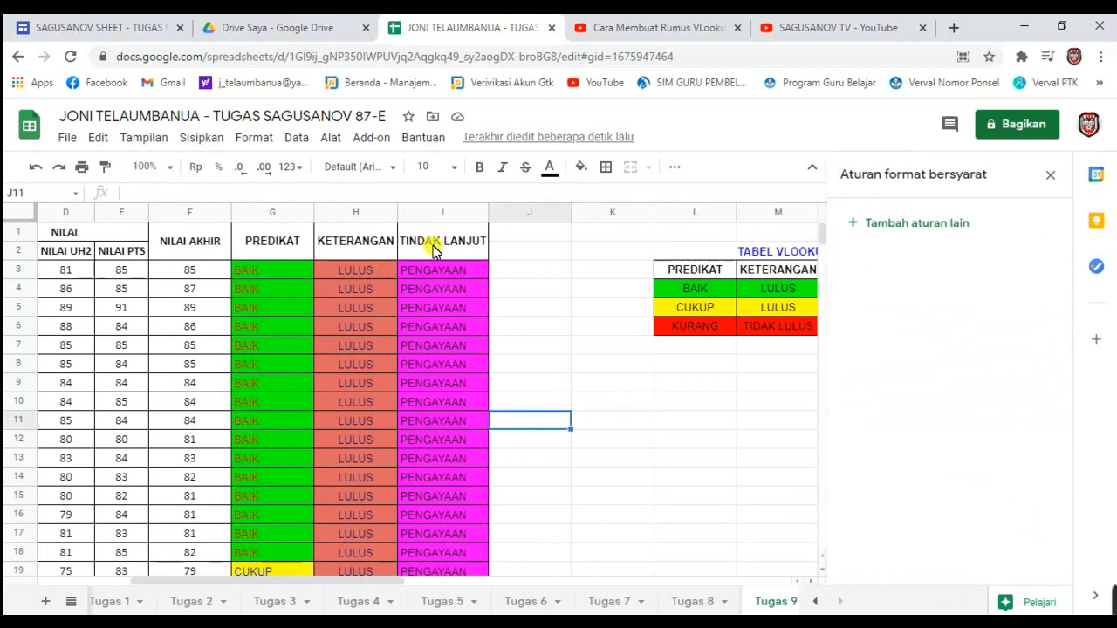
pyautogui.click(553, 270)
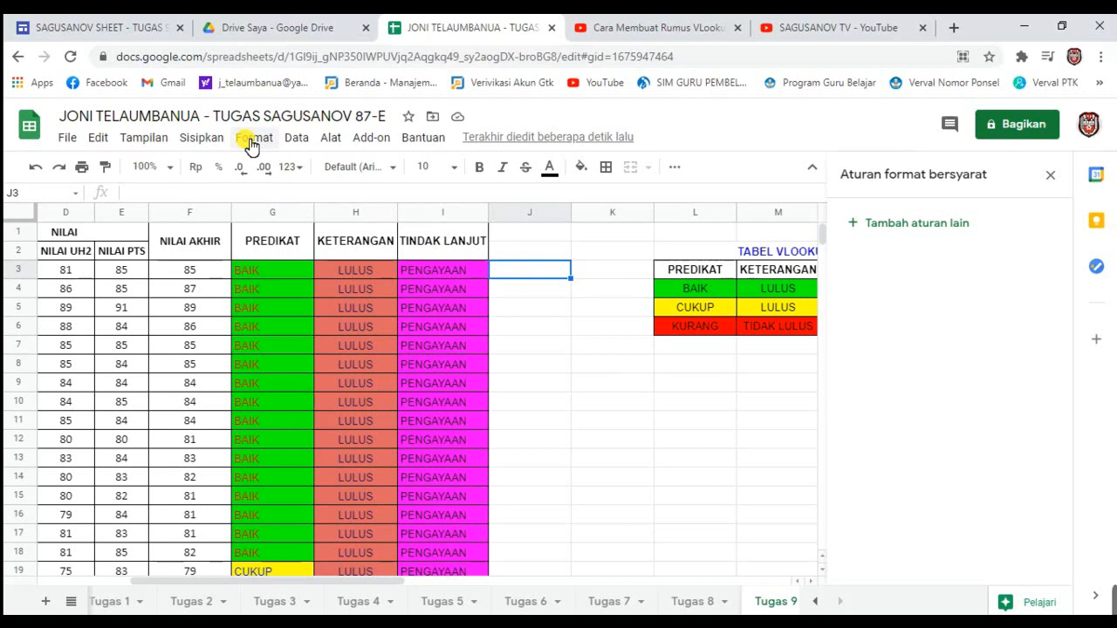
pyautogui.click(90, 23)
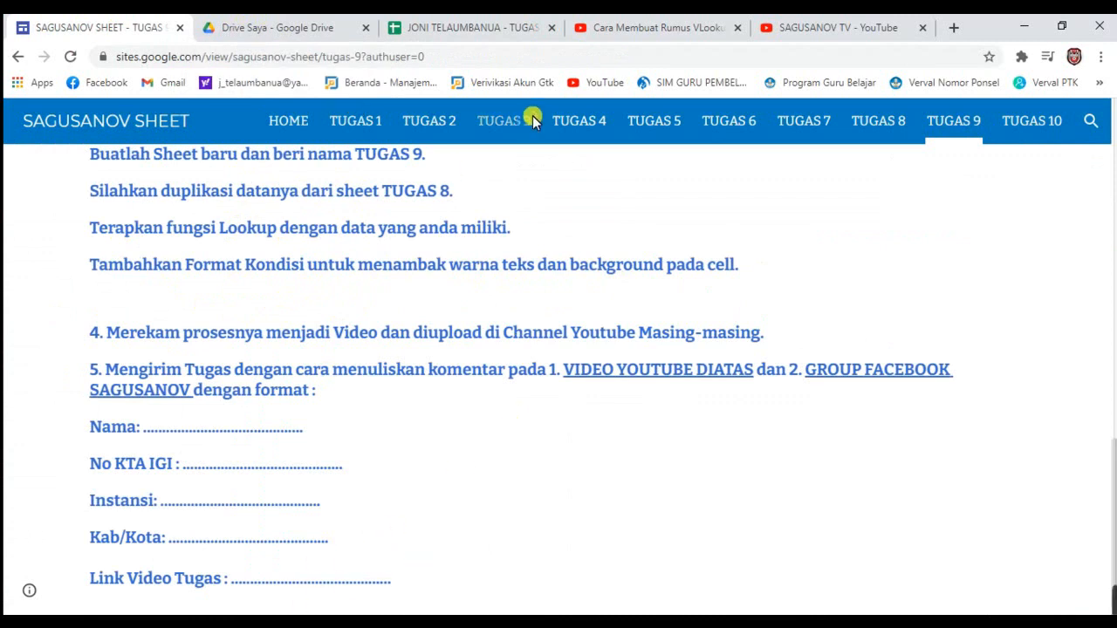
pyautogui.click(472, 26)
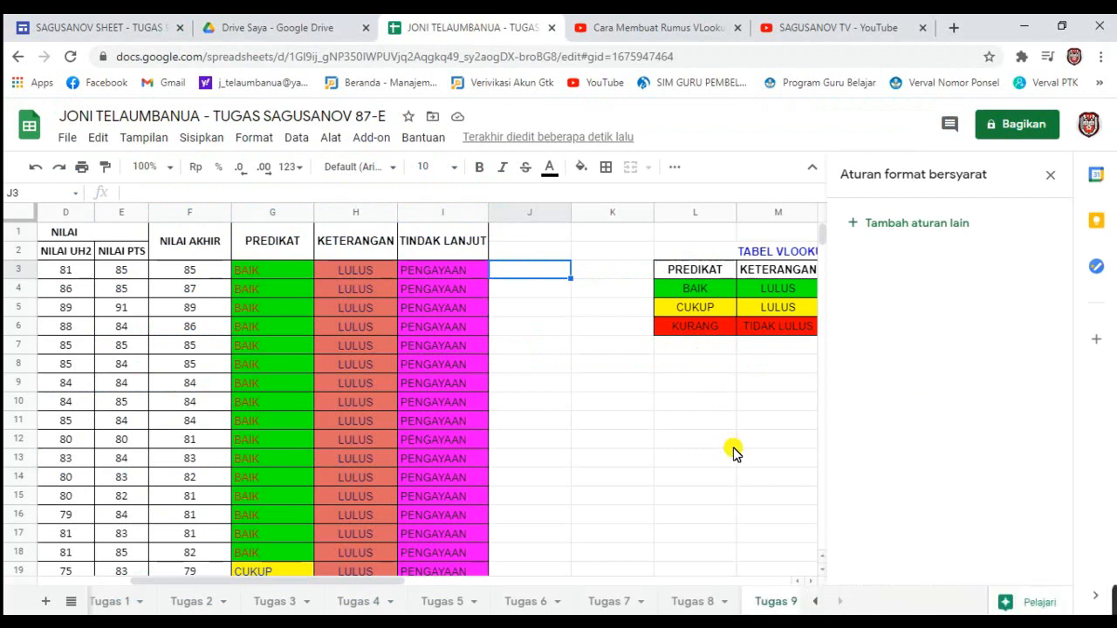
pyautogui.click(566, 461)
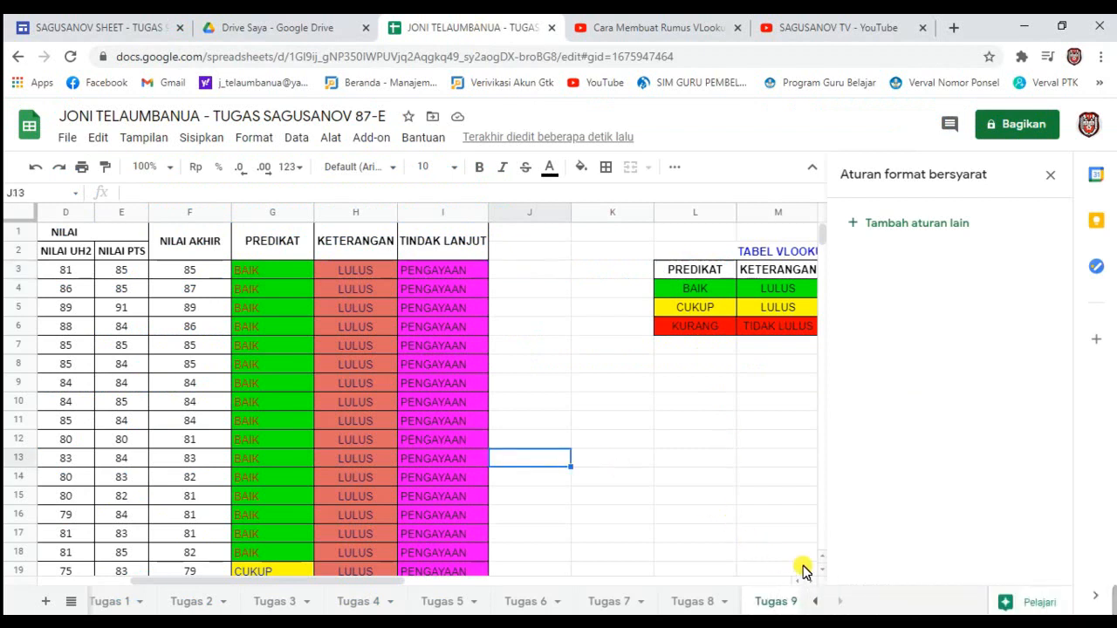
pyautogui.hscroll(3, 809, 585)
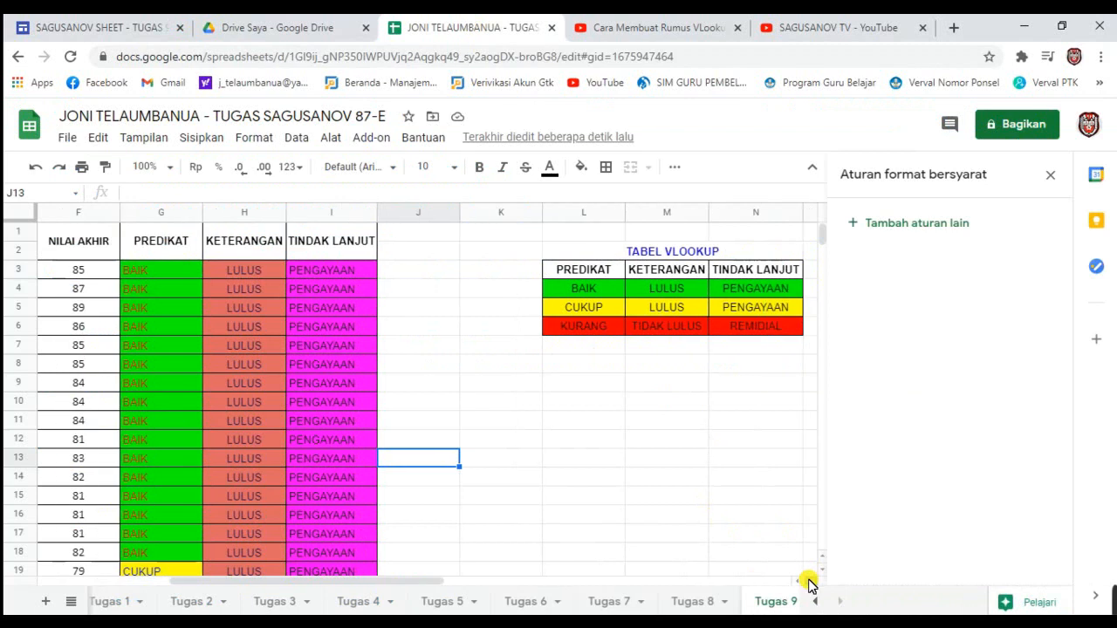